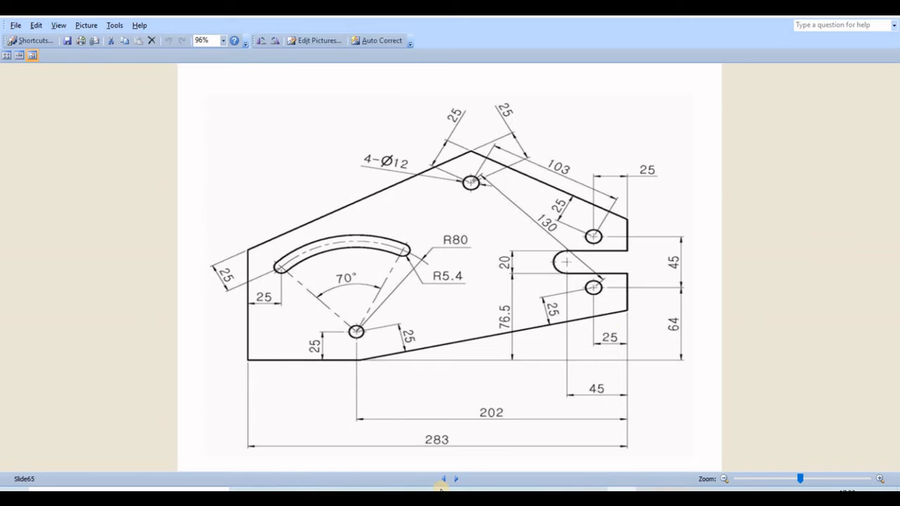
- Check the plate reference drawing, switch to AutoCAD, and draw a horizontal 283-unit base line with Ortho on
left_click(392, 496)
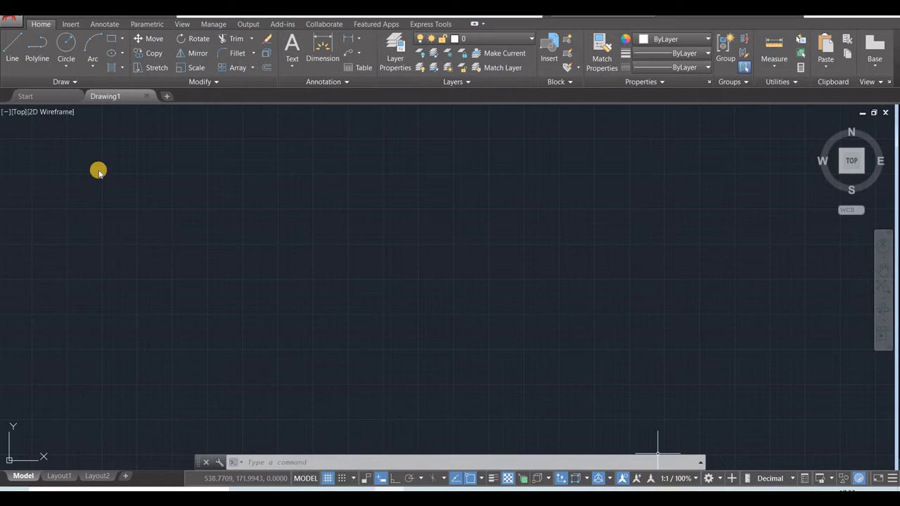
left_click(624, 496)
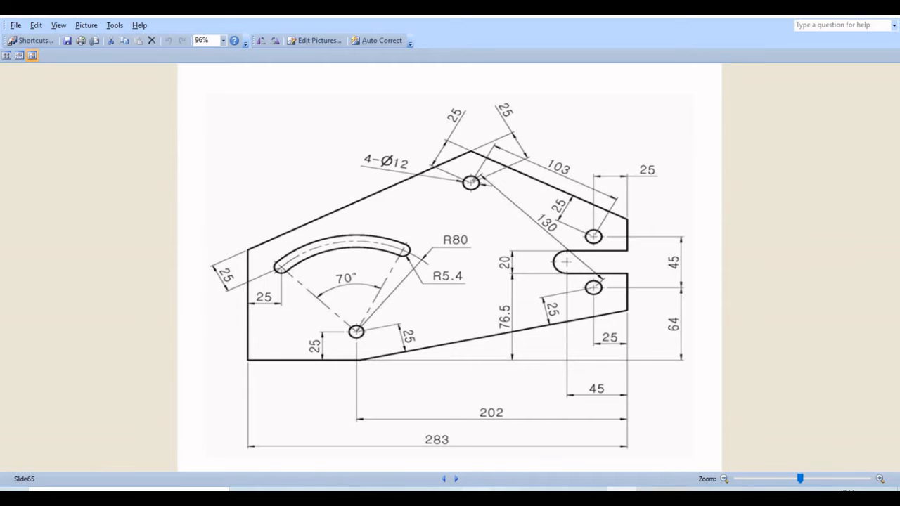
mouse_move(418, 495)
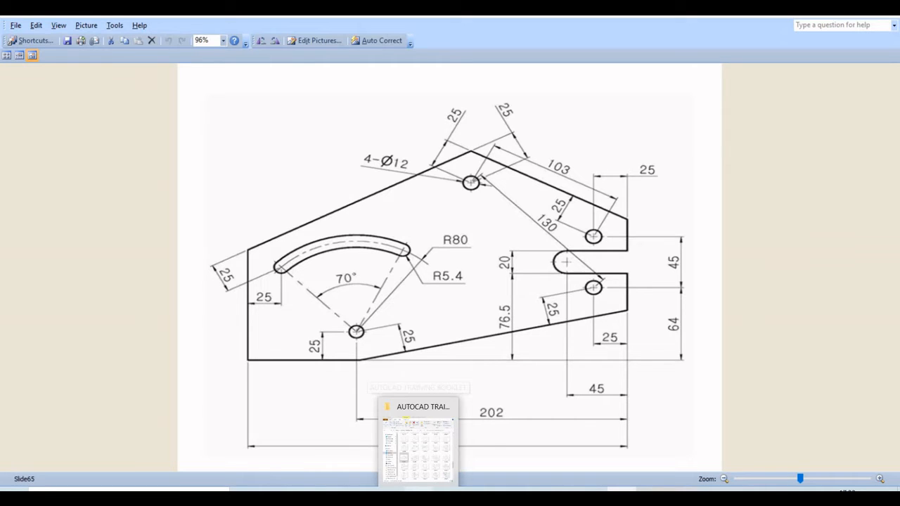
mouse_move(389, 495)
left_click(389, 446)
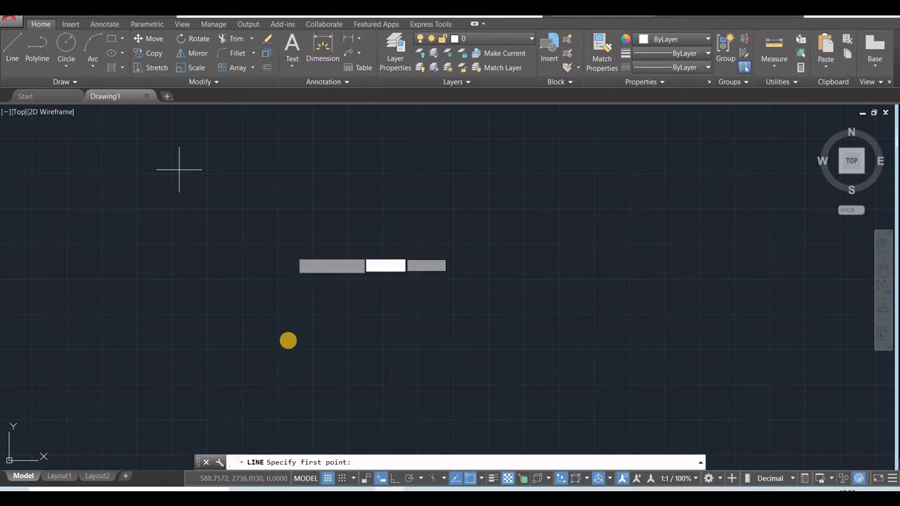
left_click(222, 364)
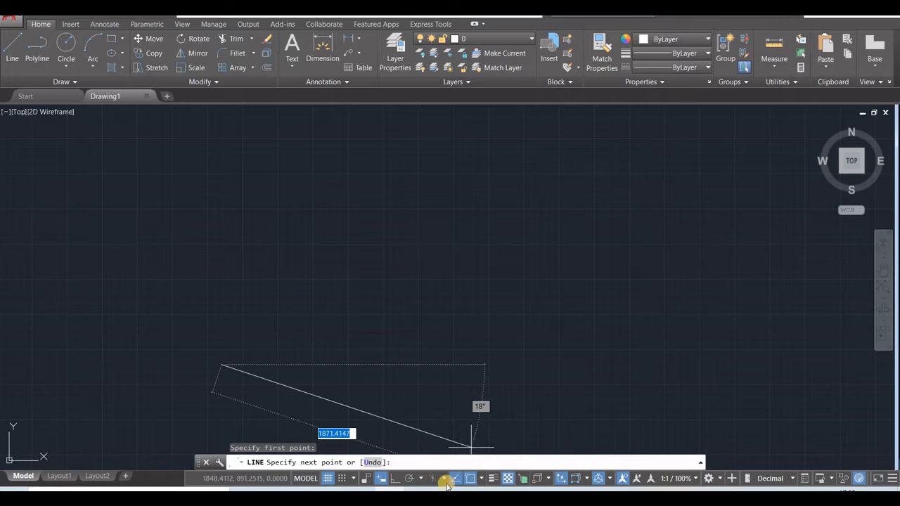
left_click(394, 478)
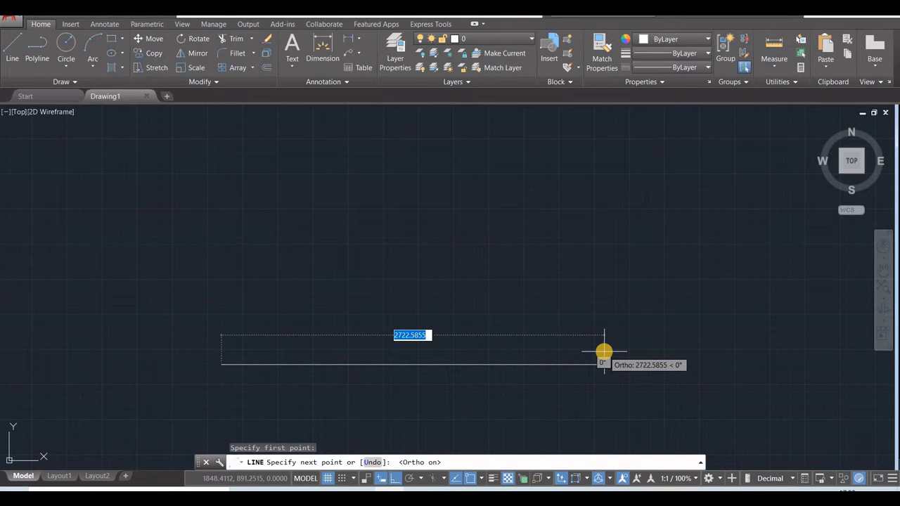
type("2")
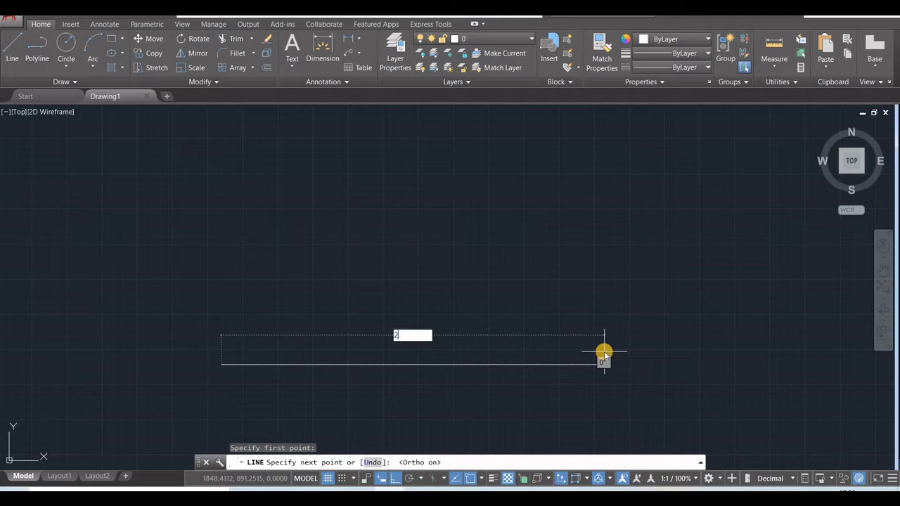
type("83")
key("Return")
key("Escape")
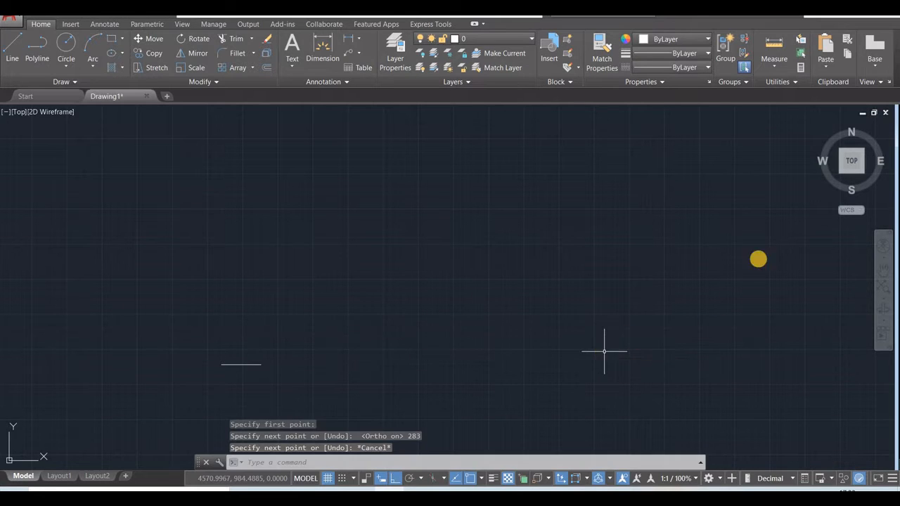
- Draw a 12-diameter circle centred on the right endpoint of the base line
scroll(221, 371, "up", 8)
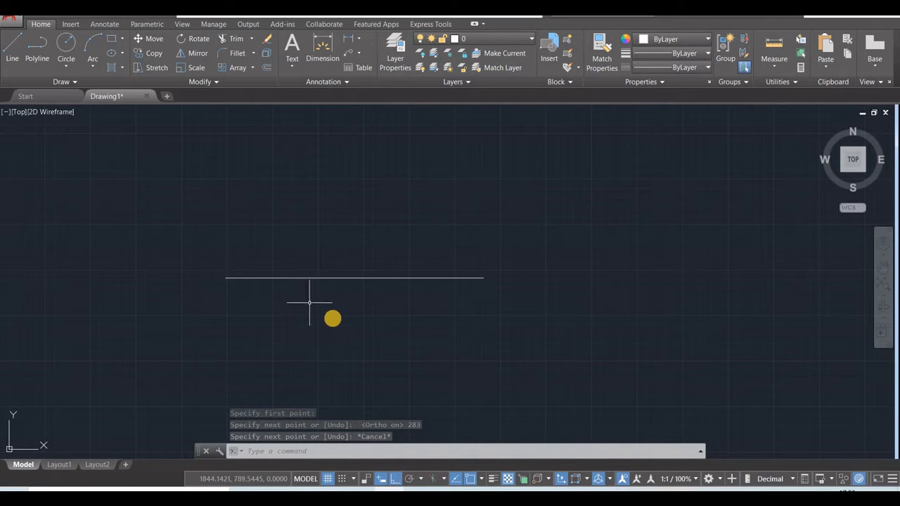
middle_click_drag(329, 310, 341, 335)
scroll(340, 335, "up", 2)
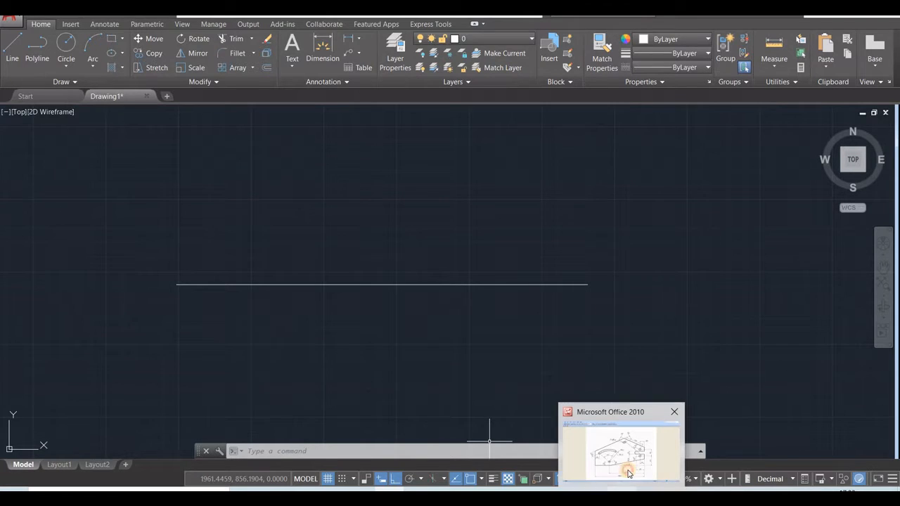
left_click(627, 473)
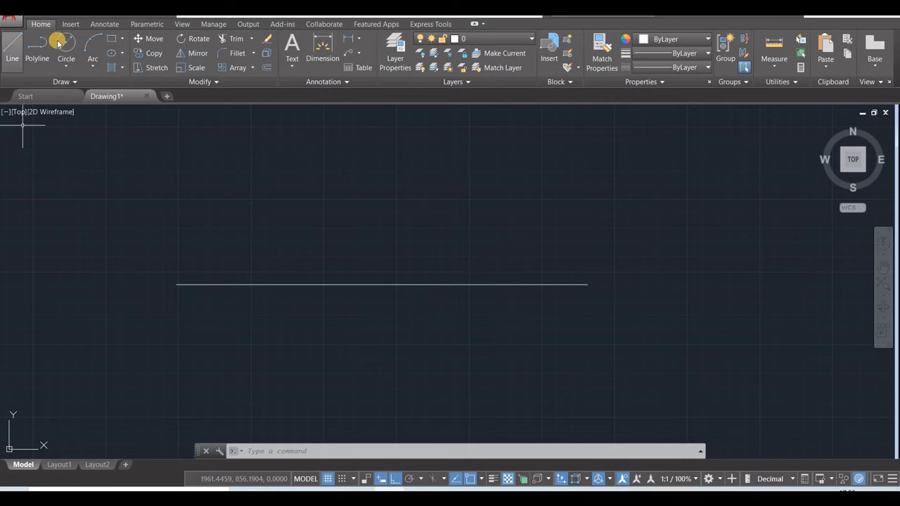
left_click(66, 63)
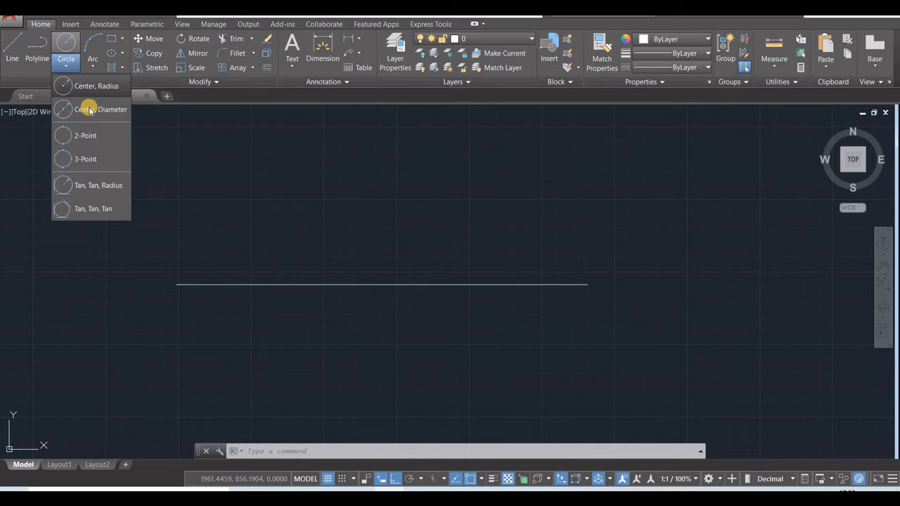
left_click(90, 110)
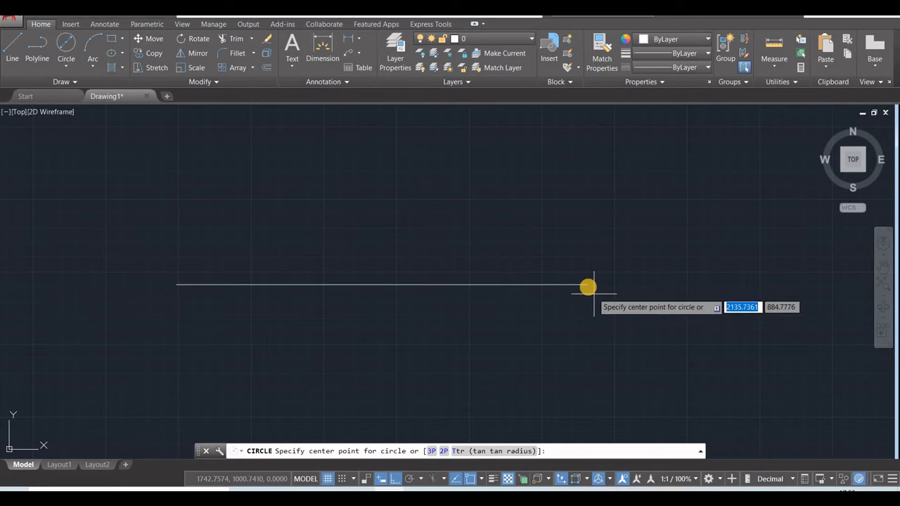
left_click(588, 286)
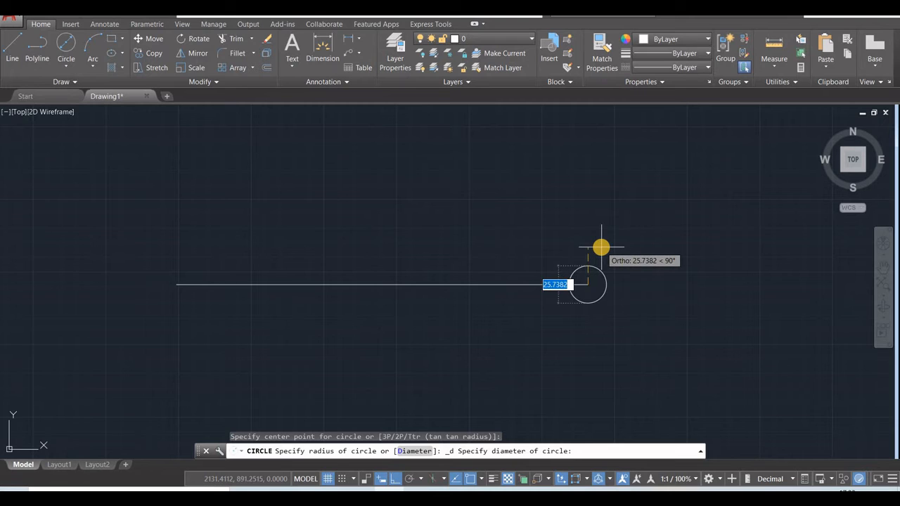
type("12")
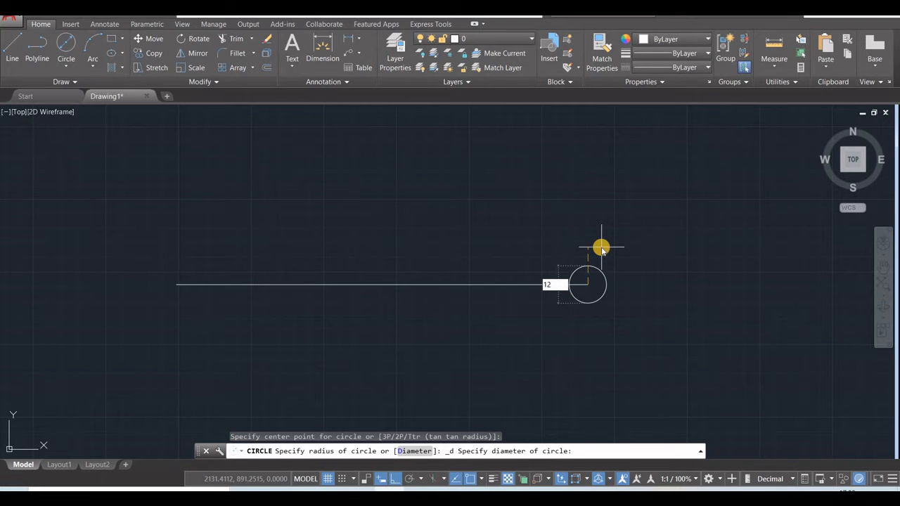
key("Return")
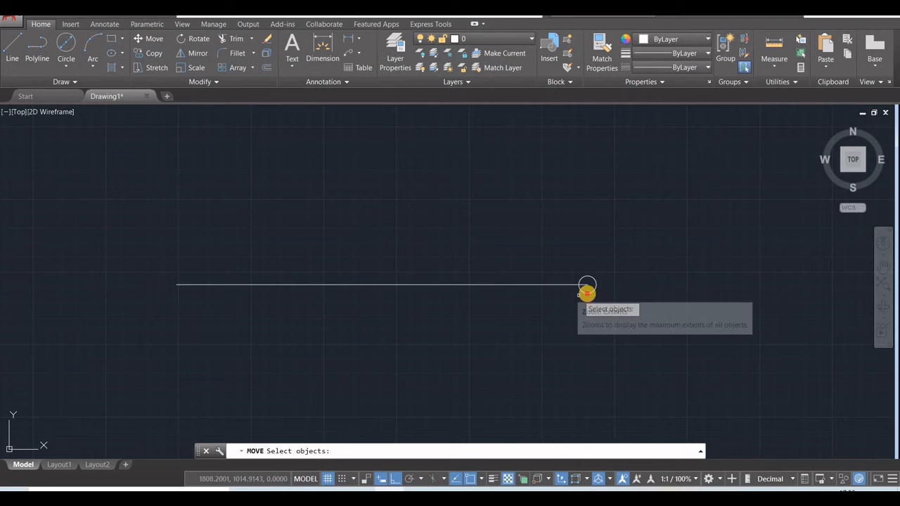
- Move the 12-diameter circle from the base line's endpoint by a relative displacement of -25,65
left_click(587, 285)
key("Return")
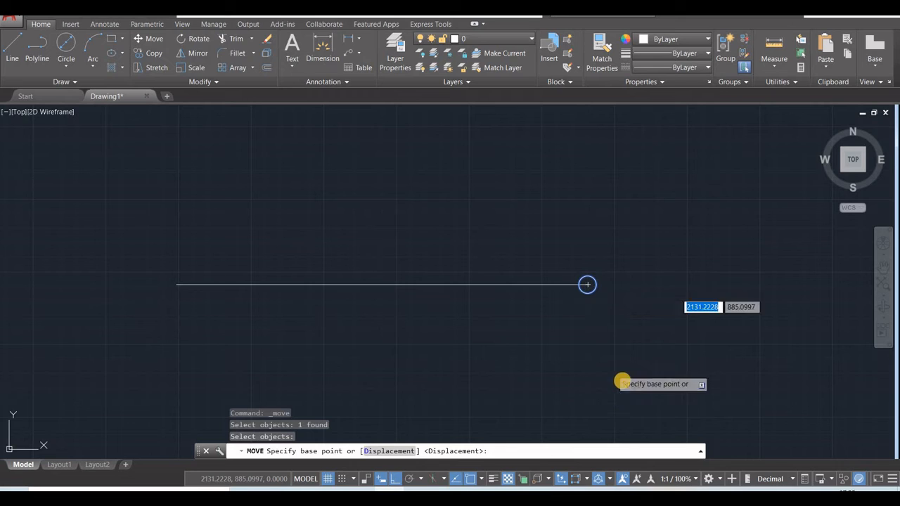
left_click(624, 374)
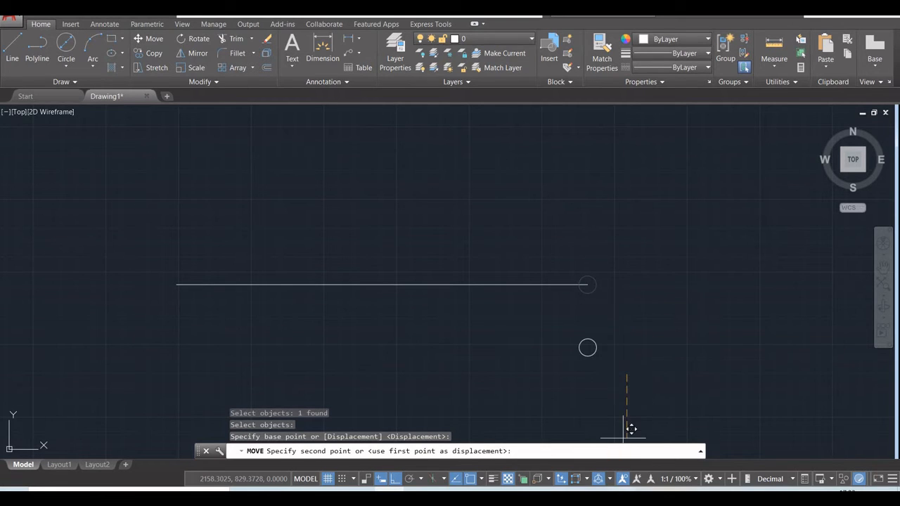
left_click(632, 494)
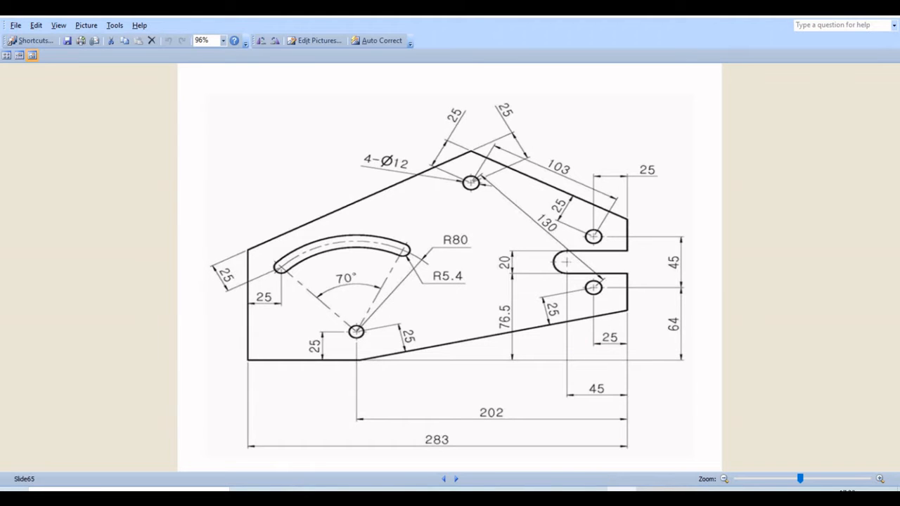
key("alt+Tab")
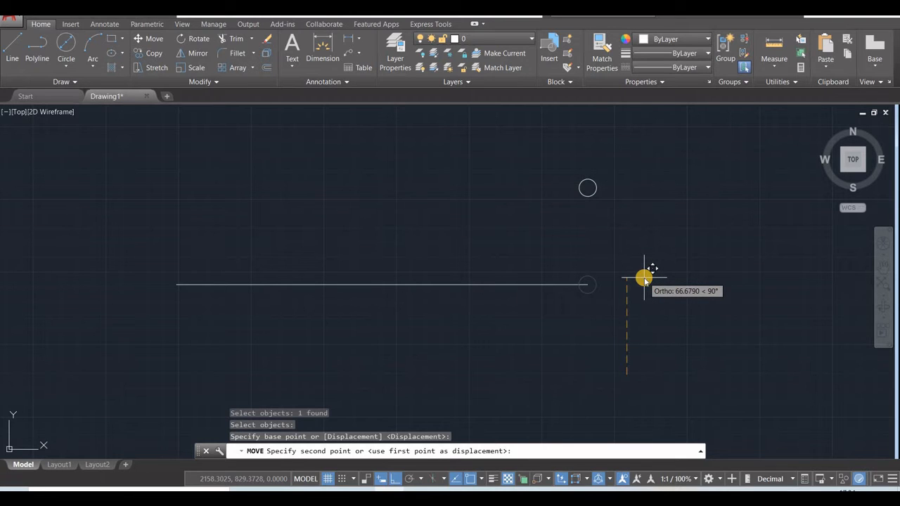
type("-2")
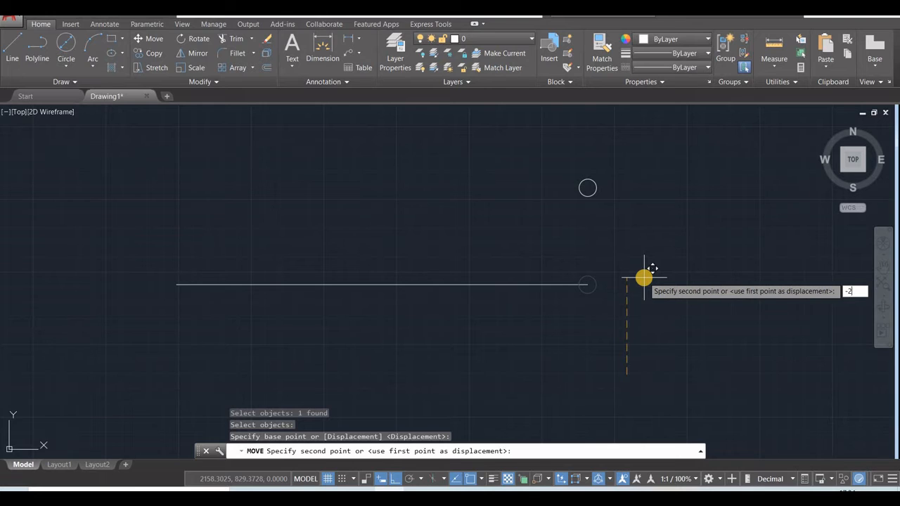
type("5")
key("Tab")
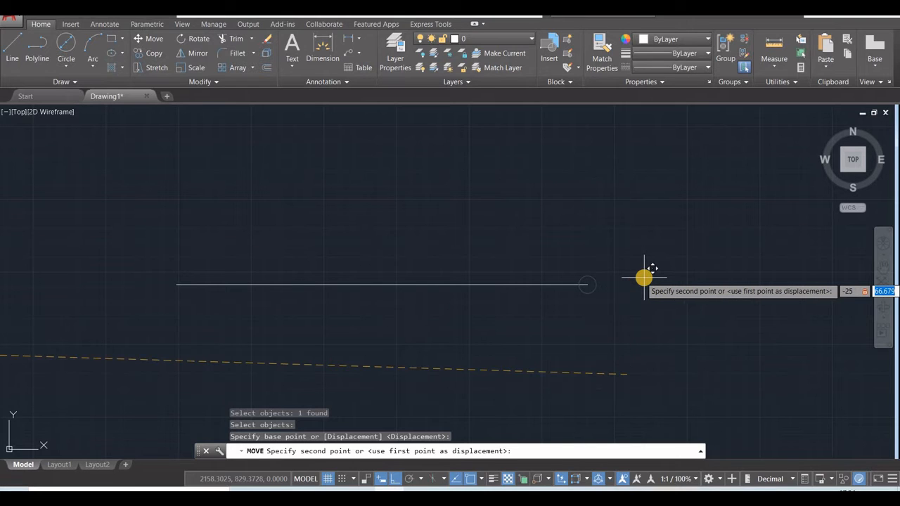
type("65")
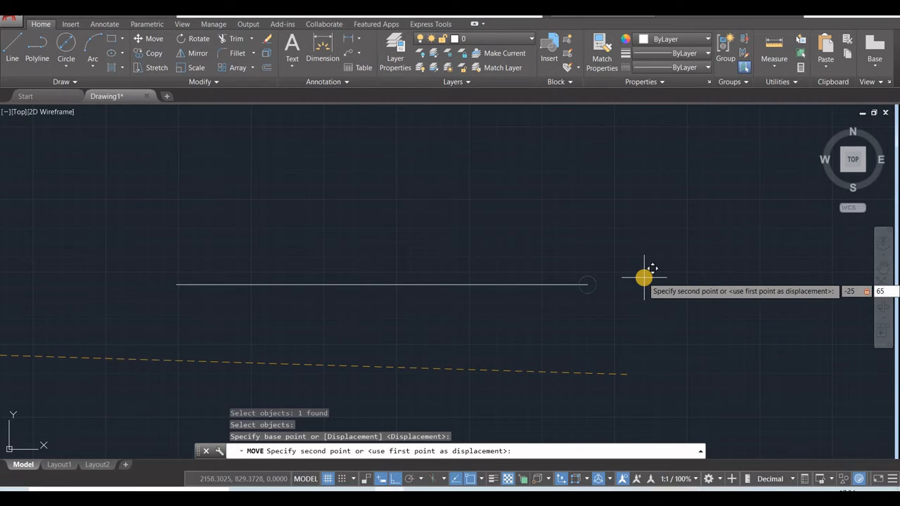
key("Return")
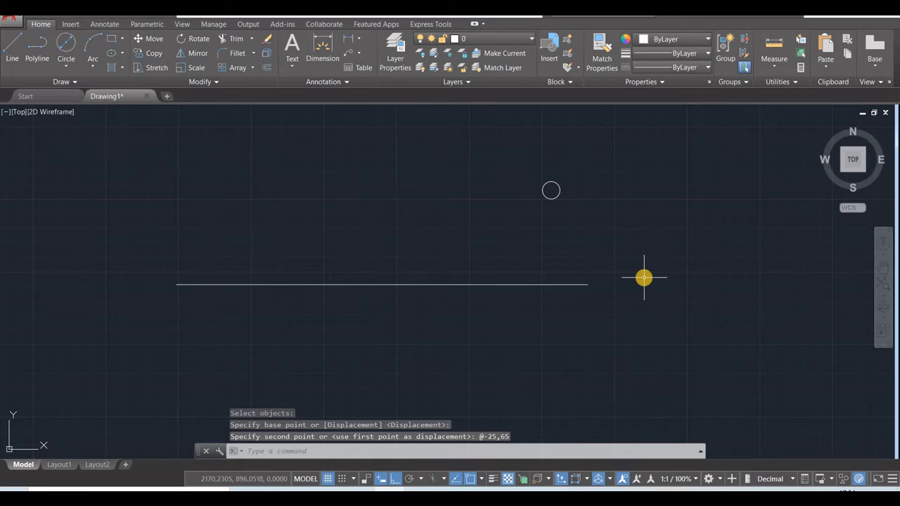
- Copy the 12-diameter circle 45 units straight up
middle_click_drag(520, 244, 520, 313)
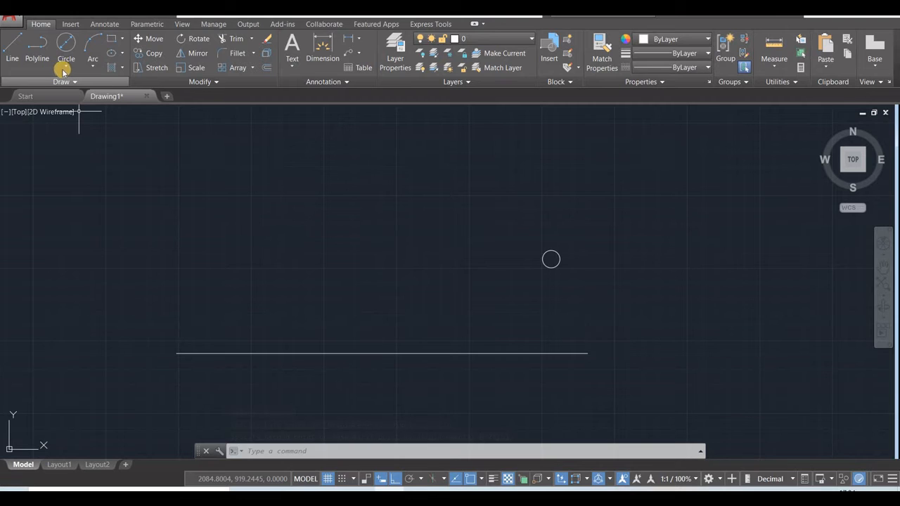
left_click(153, 53)
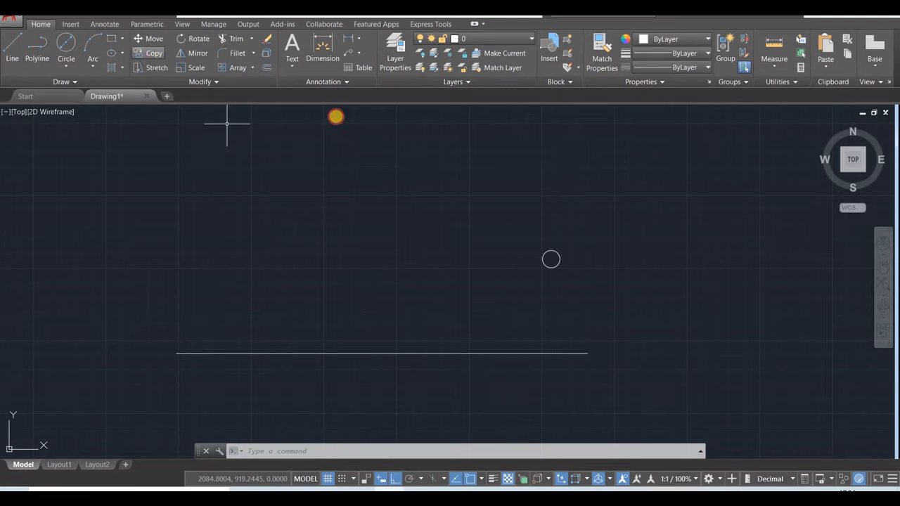
left_click(550, 251)
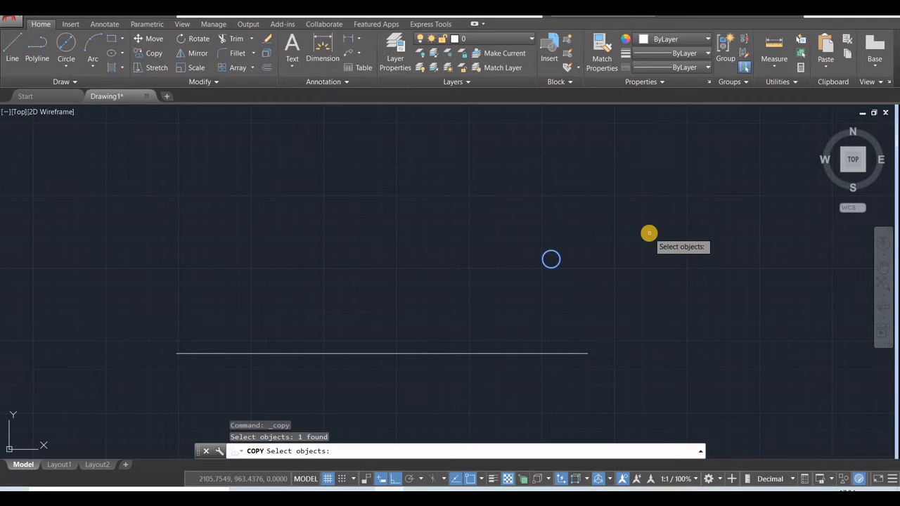
key("Return")
left_click(629, 264)
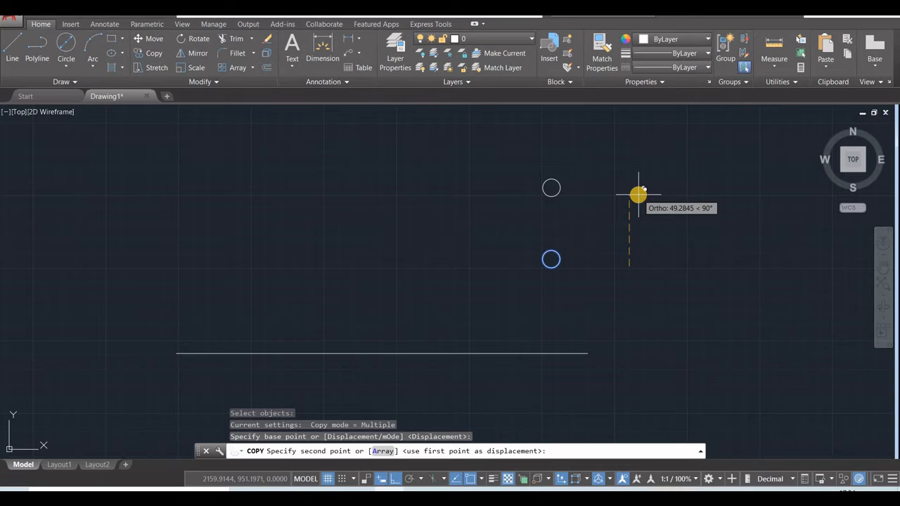
type("45")
key("Return")
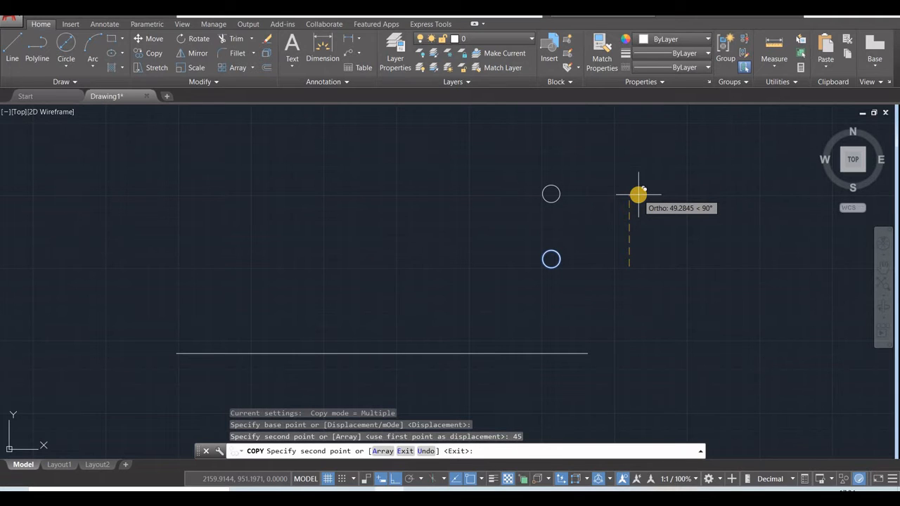
key("Escape")
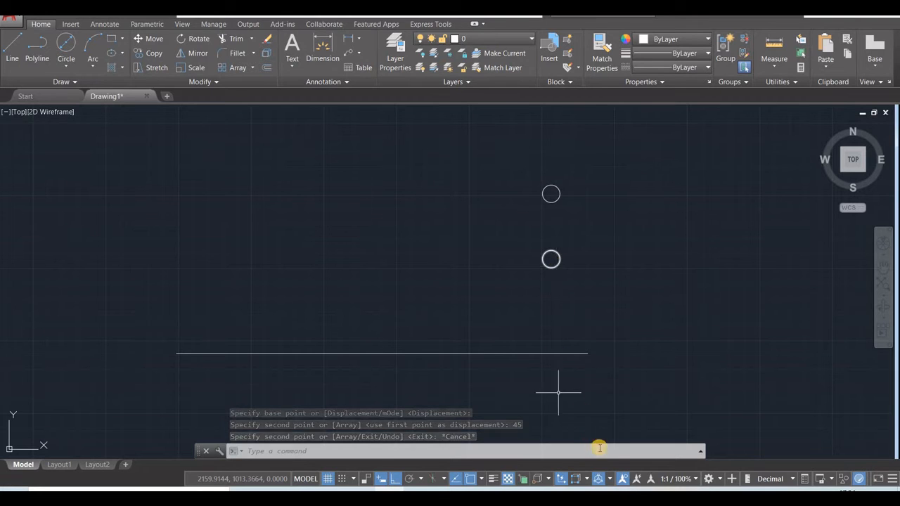
- Check the plate reference drawing, then draw a 20-diameter circle centred on the right endpoint of the base line in AutoCAD
key("alt+Tab")
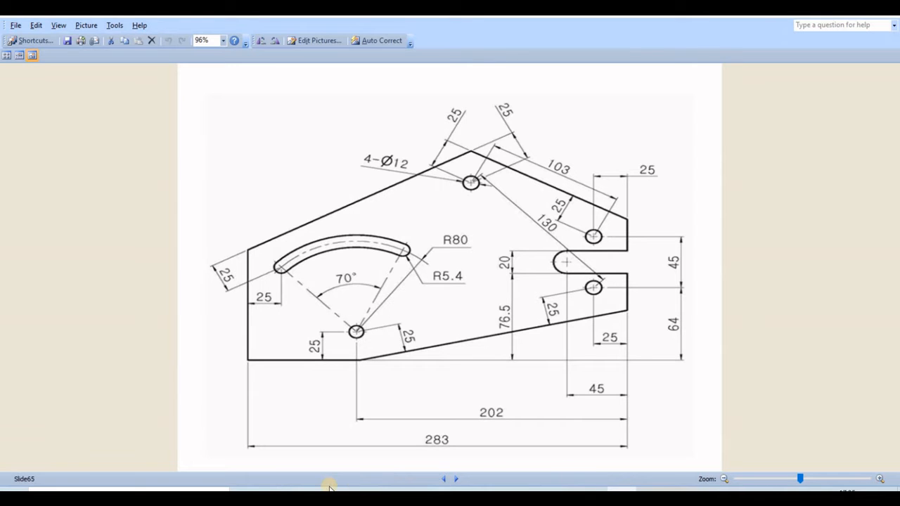
key("alt+Tab")
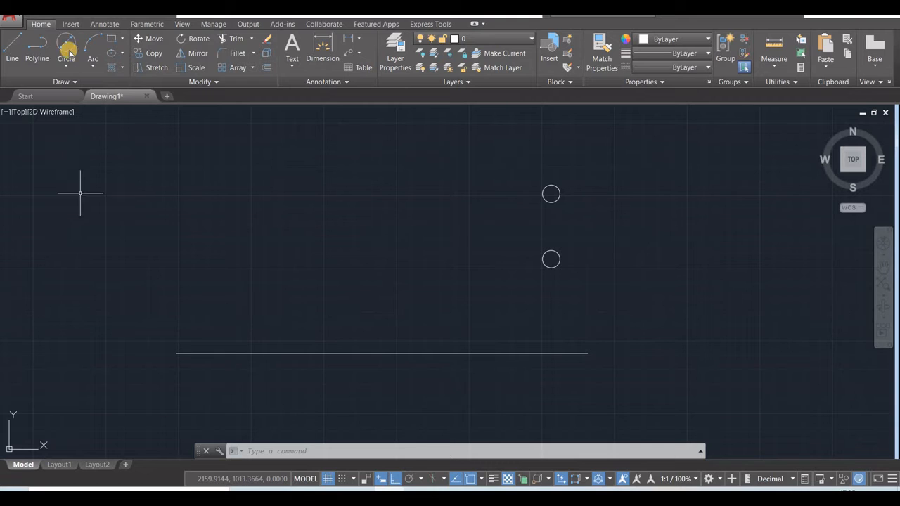
left_click(65, 48)
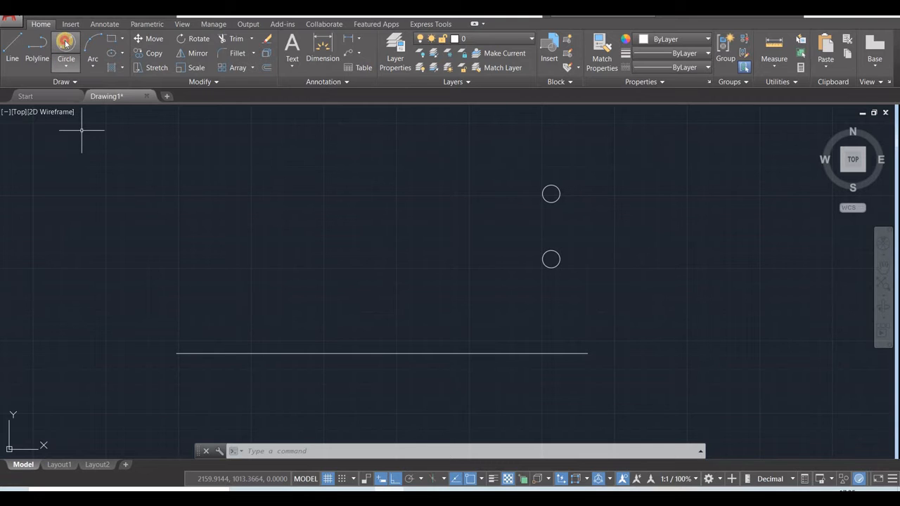
left_click(587, 352)
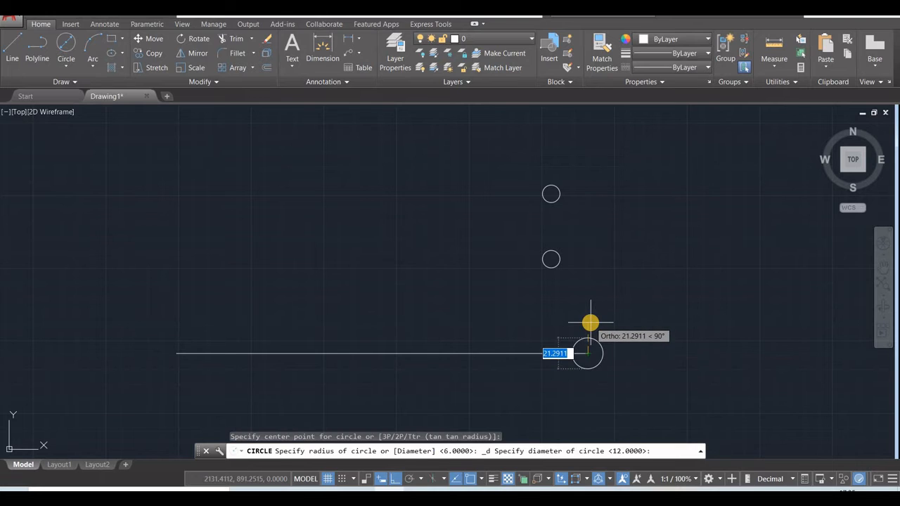
type("20")
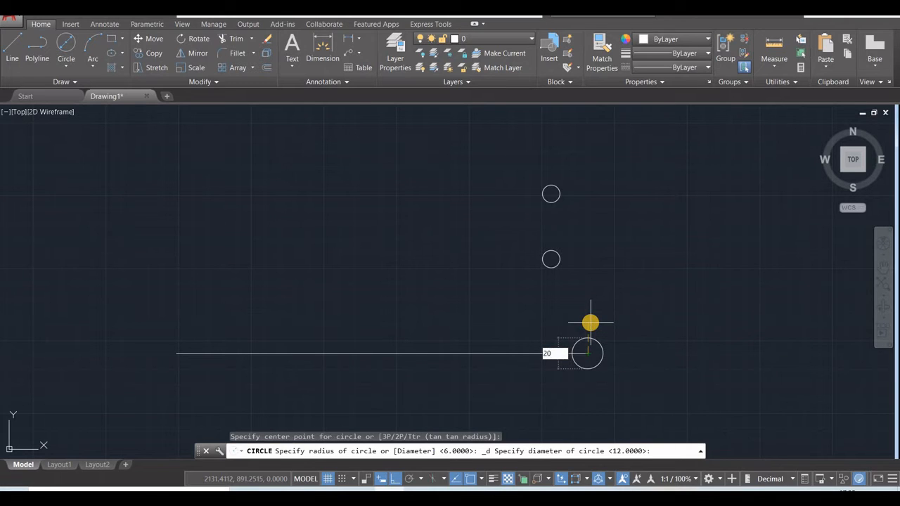
key("Return")
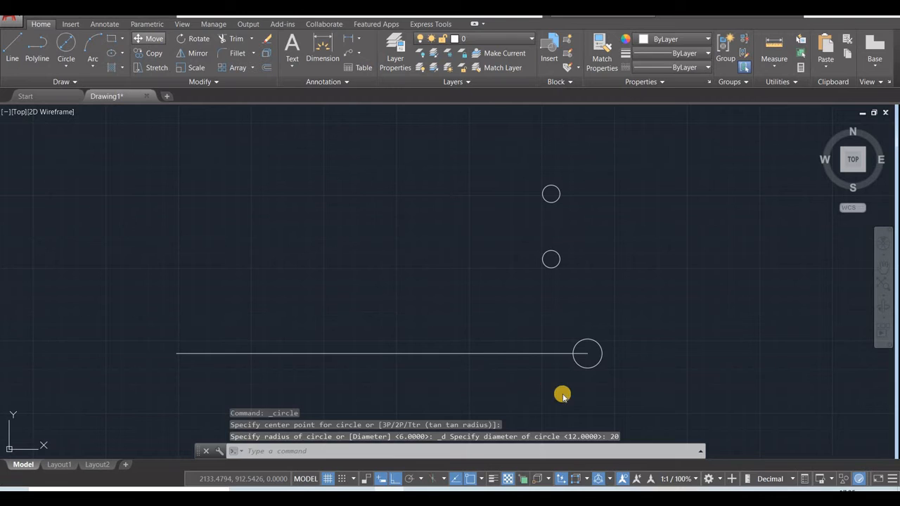
left_click(578, 366)
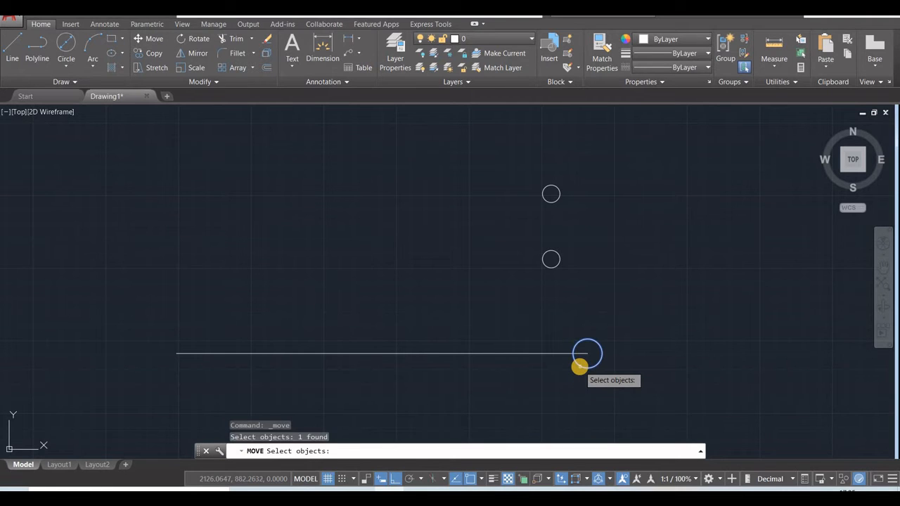
key("Return")
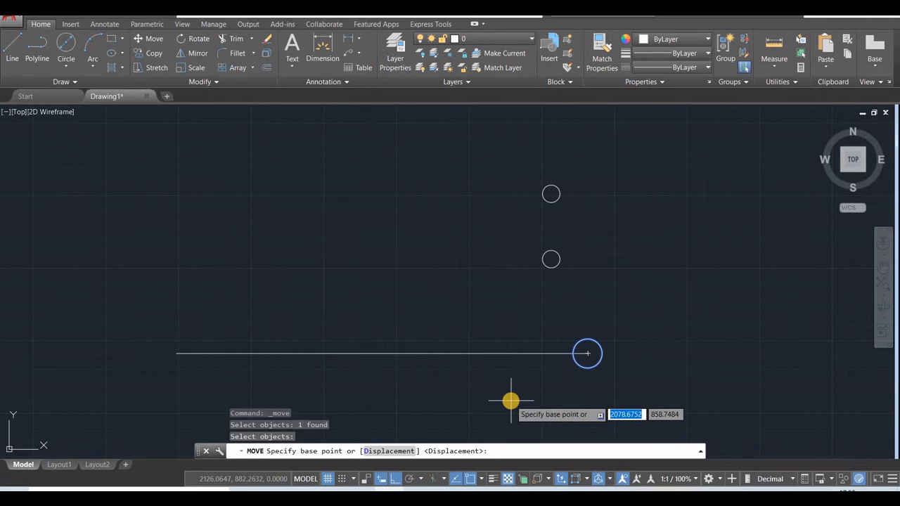
type("-")
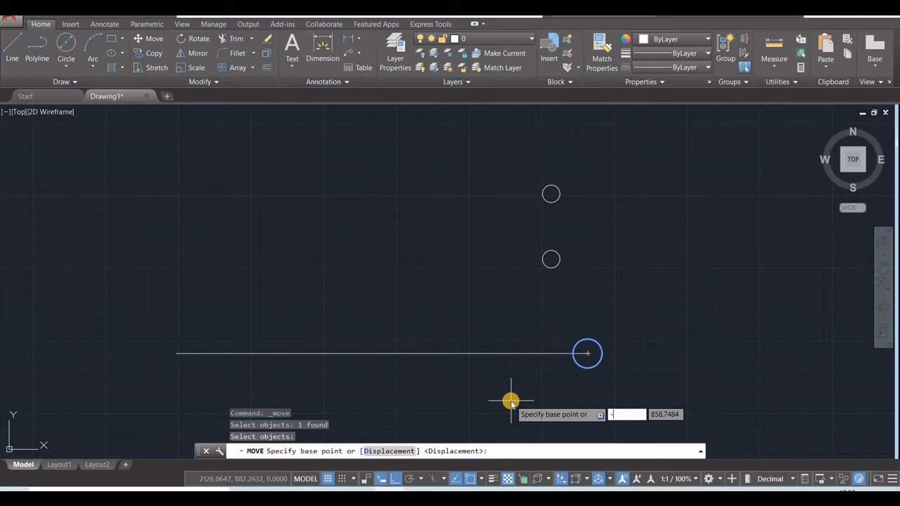
type("4")
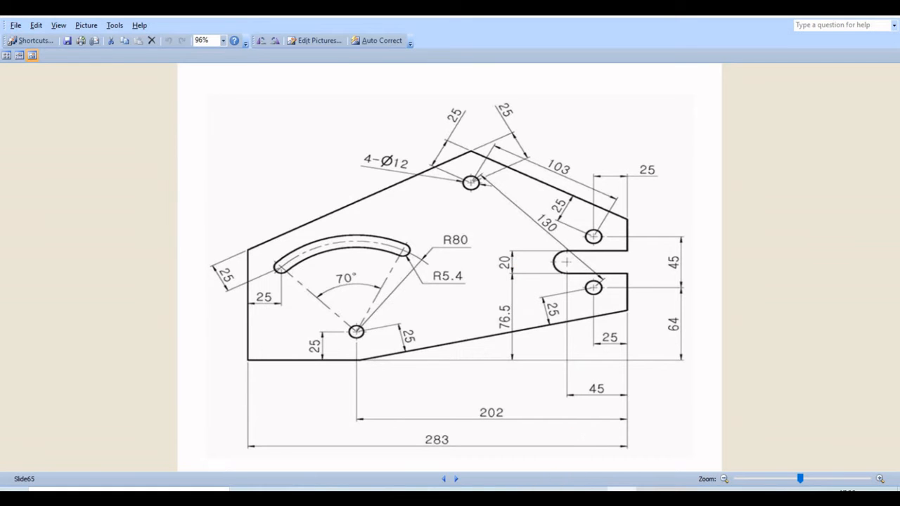
left_click(390, 490)
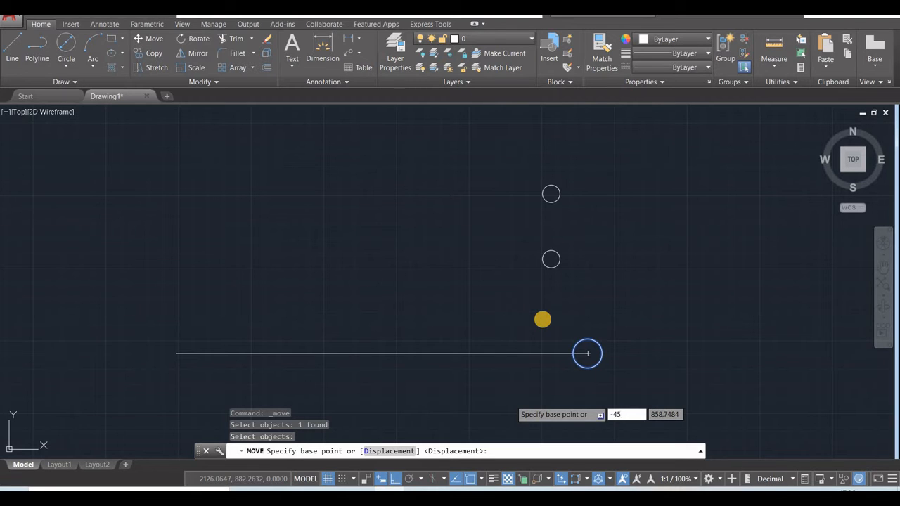
key("Tab")
type("86.")
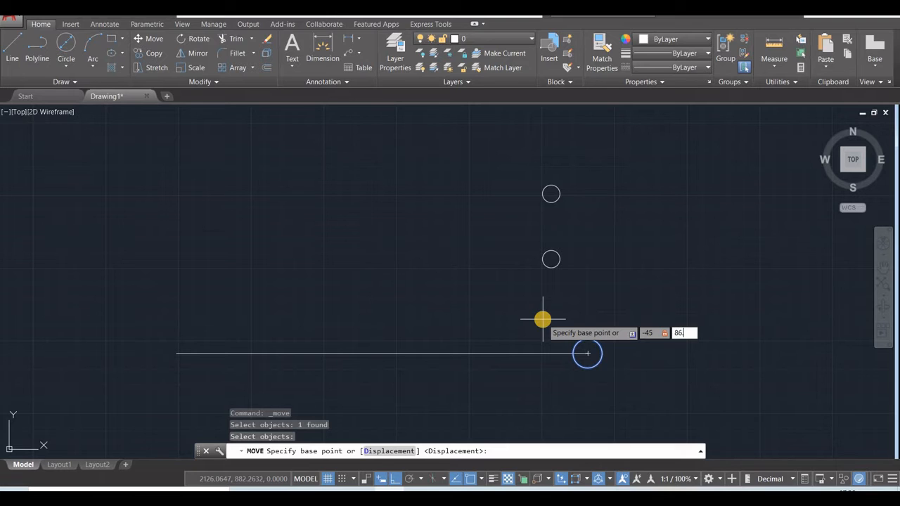
type("7")
key("alt+Tab")
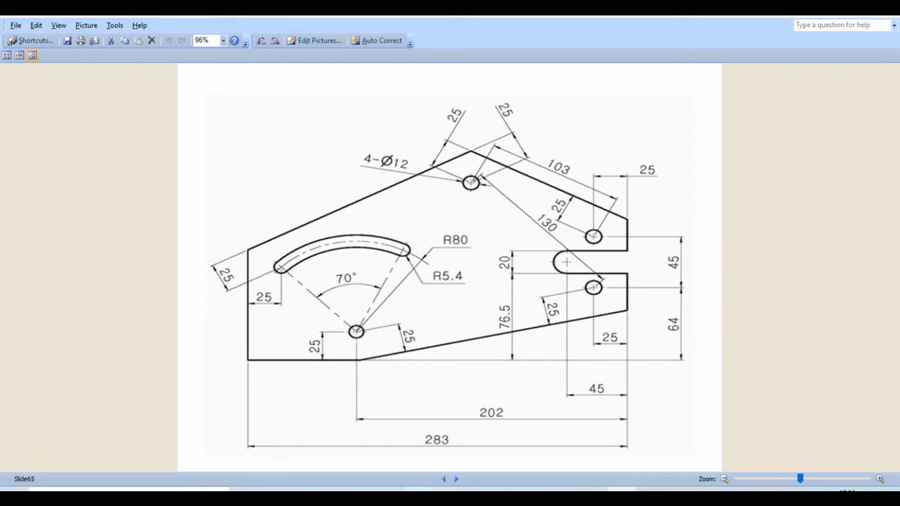
key("alt+Tab")
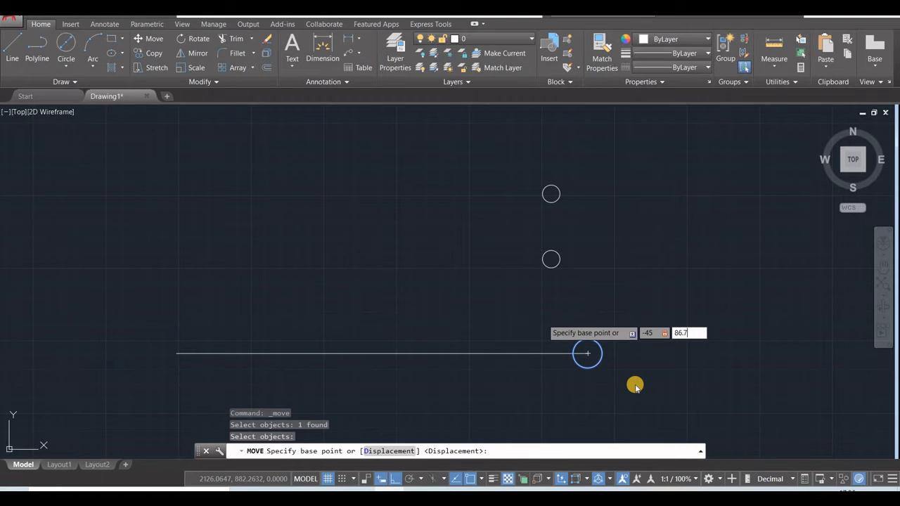
key("BackSpace")
type("5")
key("Return")
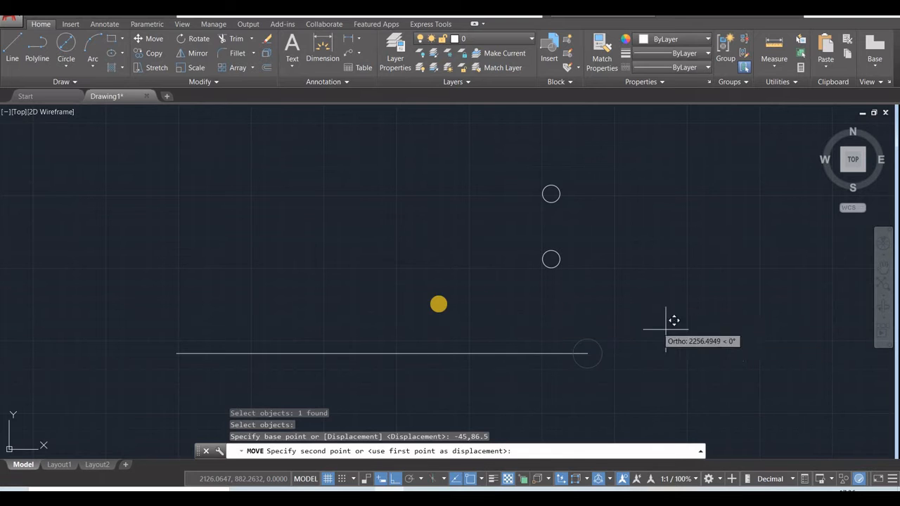
scroll(440, 303, "down", 6)
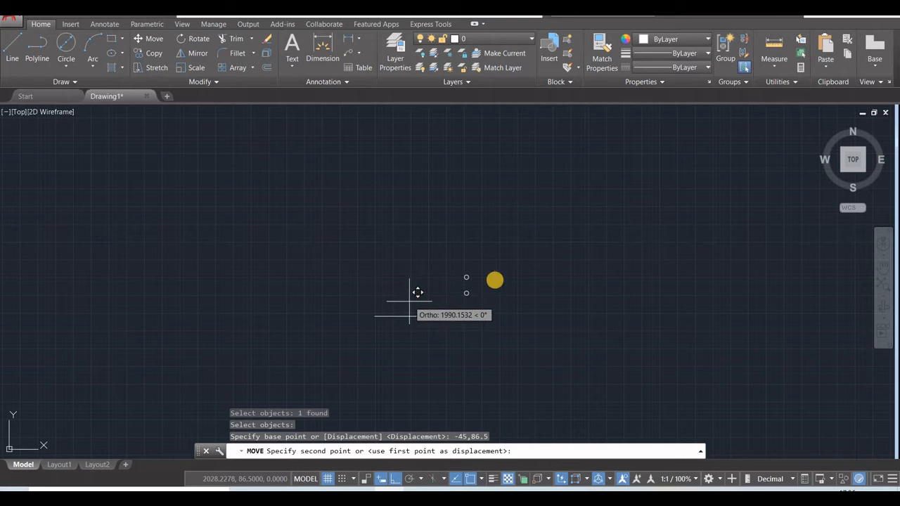
key("Escape")
- Move the 20-diameter circle from the base line's right endpoint by a relative displacement of -45,86.5
scroll(436, 310, "up", 5)
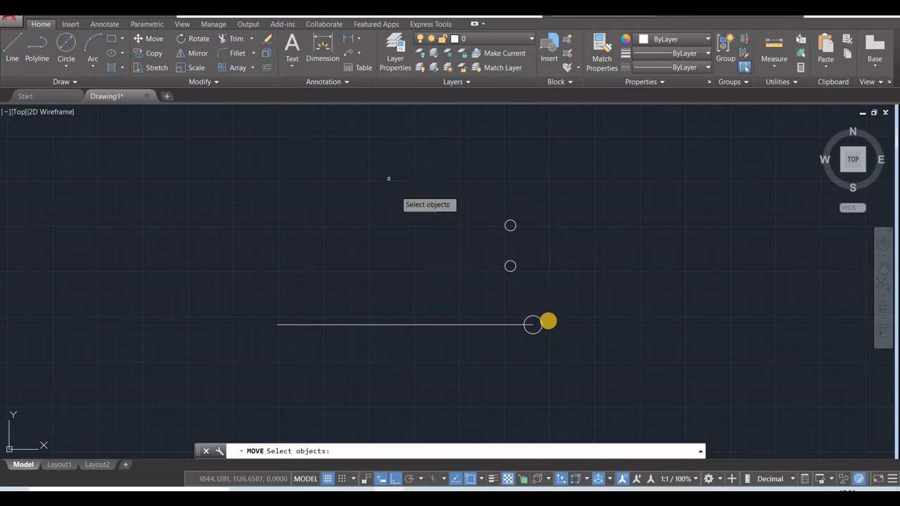
left_click(537, 322)
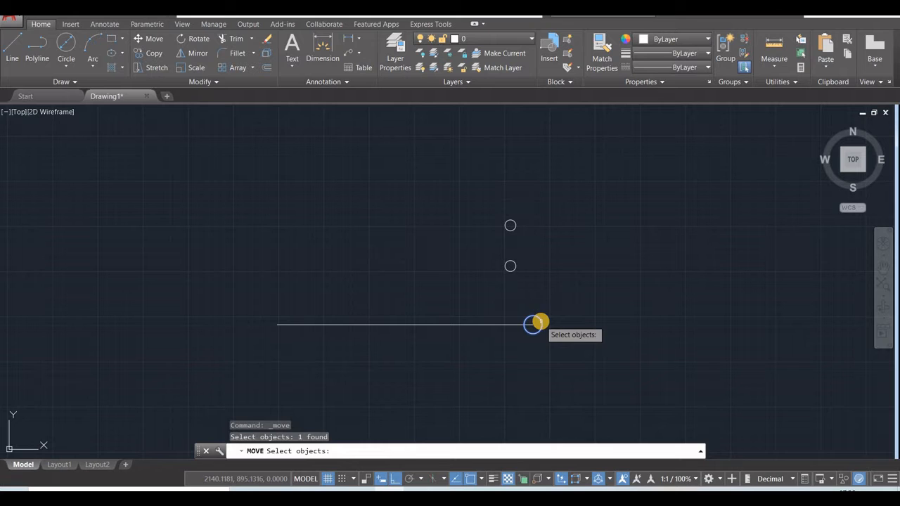
key("Return")
left_click(540, 394)
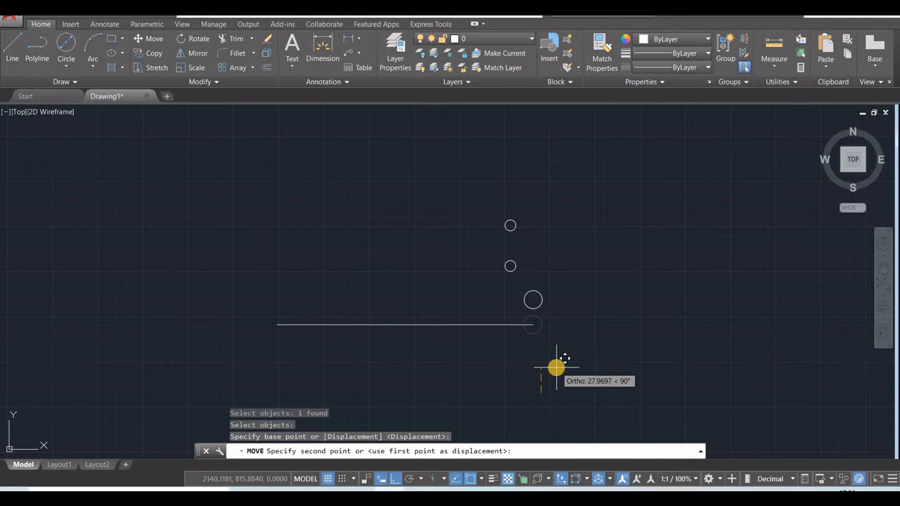
type("-45")
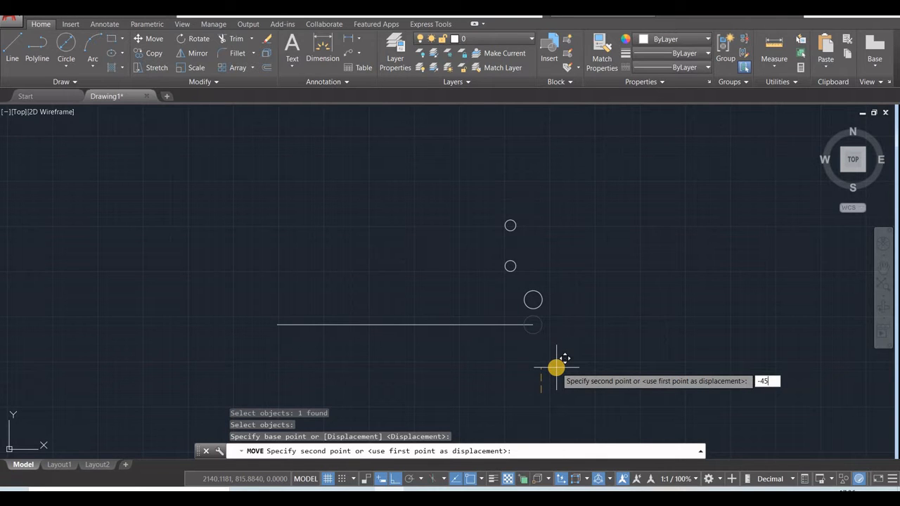
key("Tab")
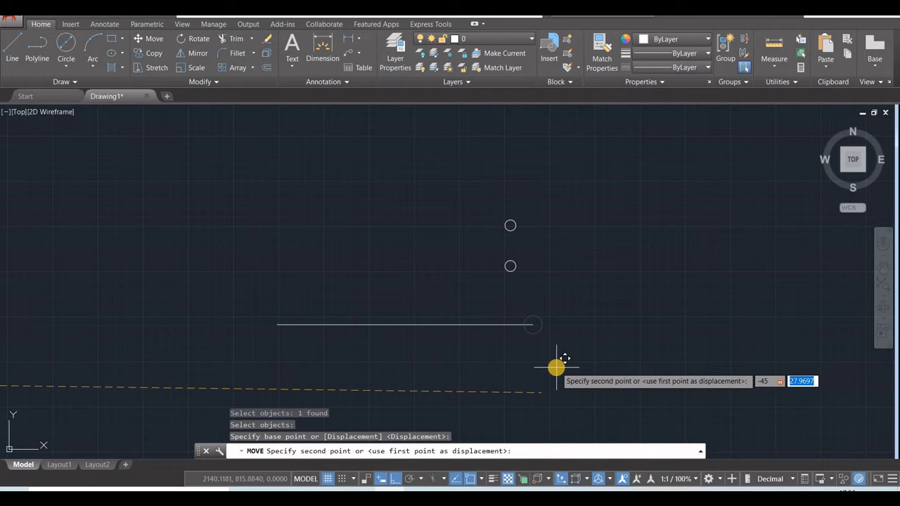
type("86.5")
key("Return")
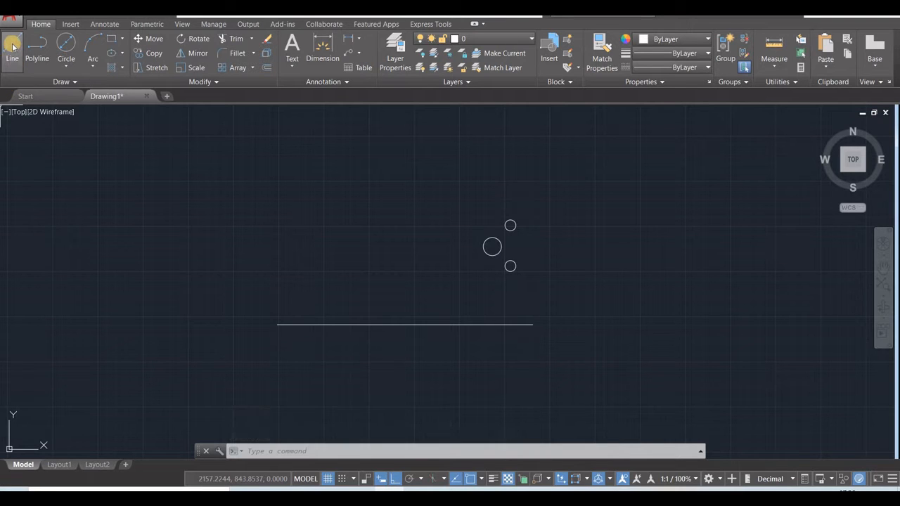
- Draw two horizontal slot lines from the 20-diameter circle's top and bottom quadrants, running right past the end of the base line
type("l")
key("Return")
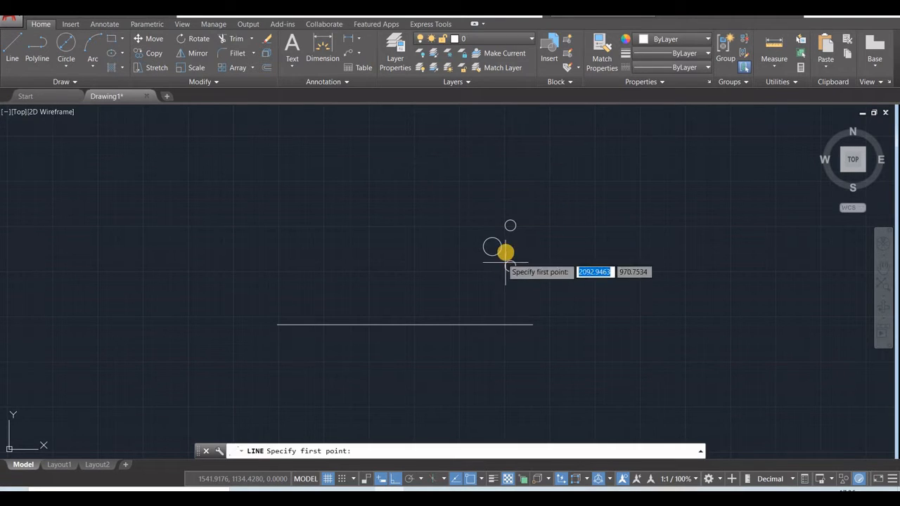
left_click(492, 237)
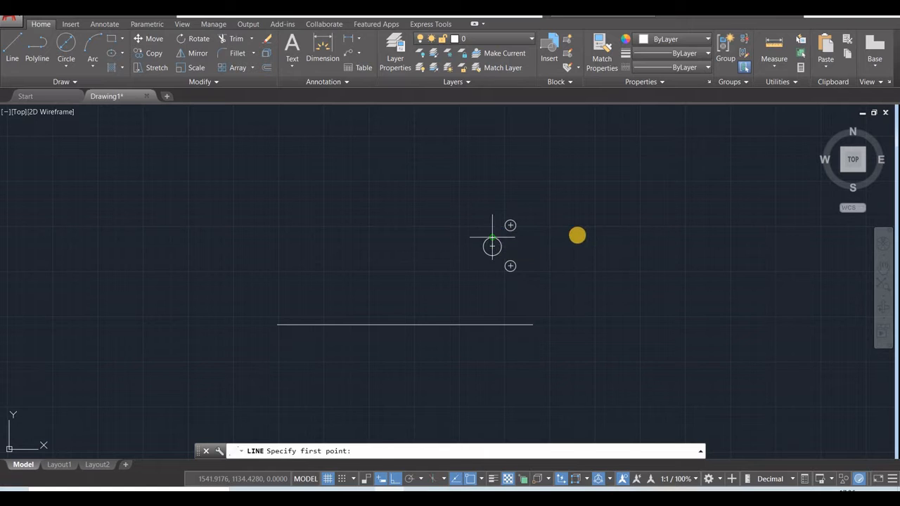
left_click(594, 237)
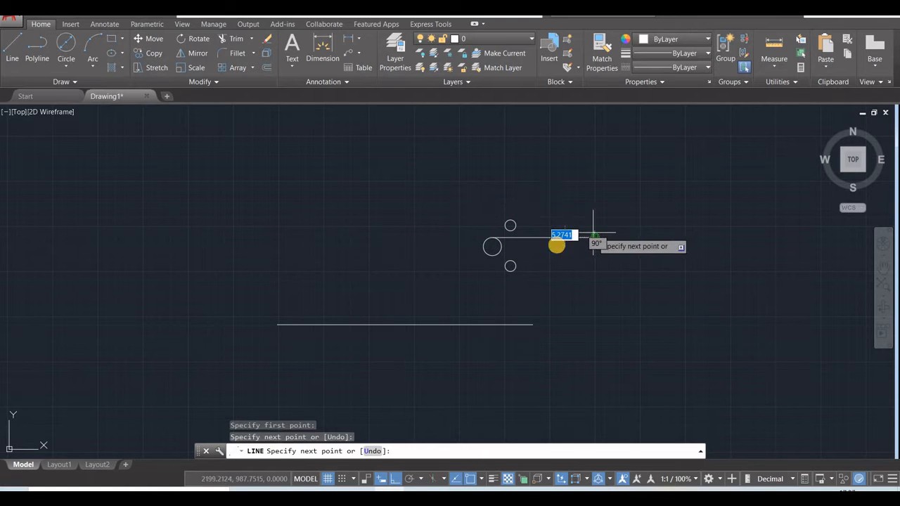
key("Escape")
left_click(13, 50)
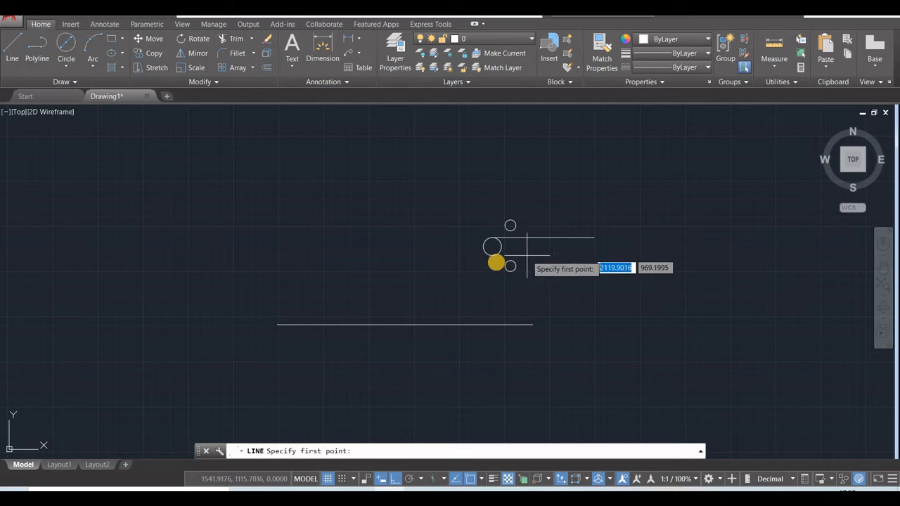
left_click(493, 256)
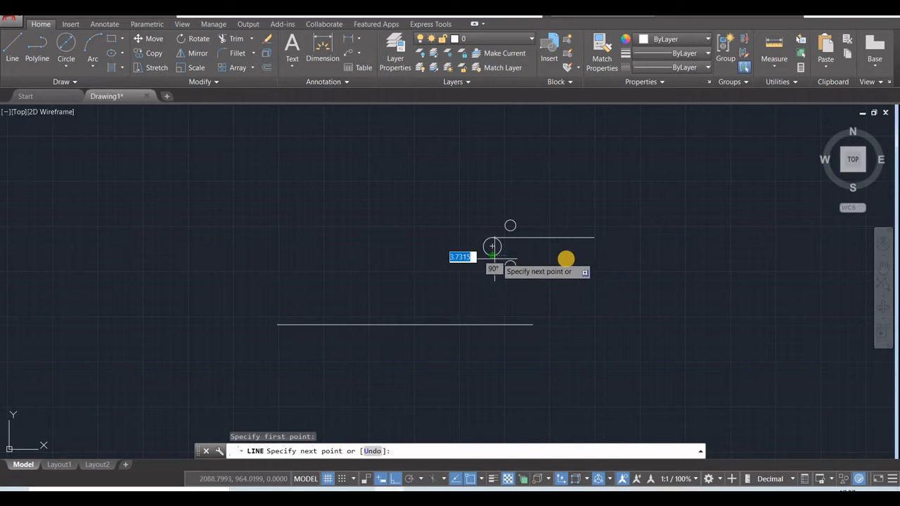
left_click(591, 257)
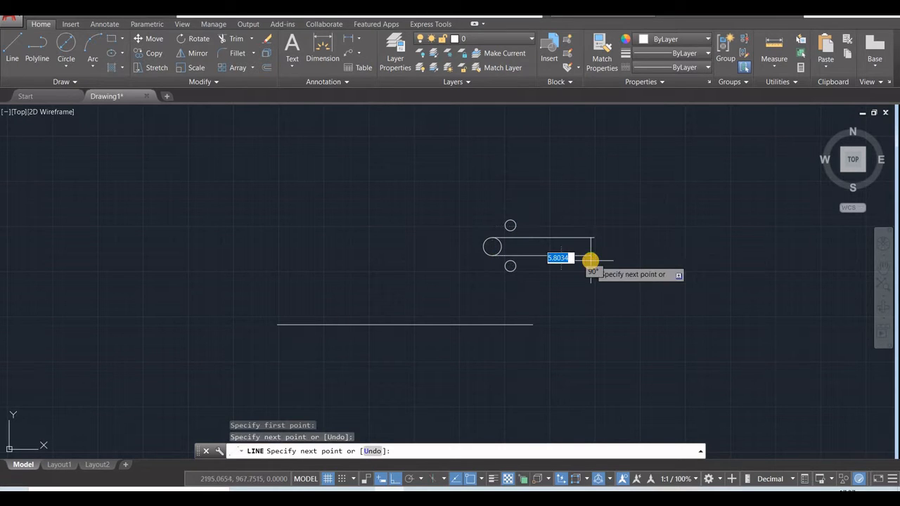
key("Escape")
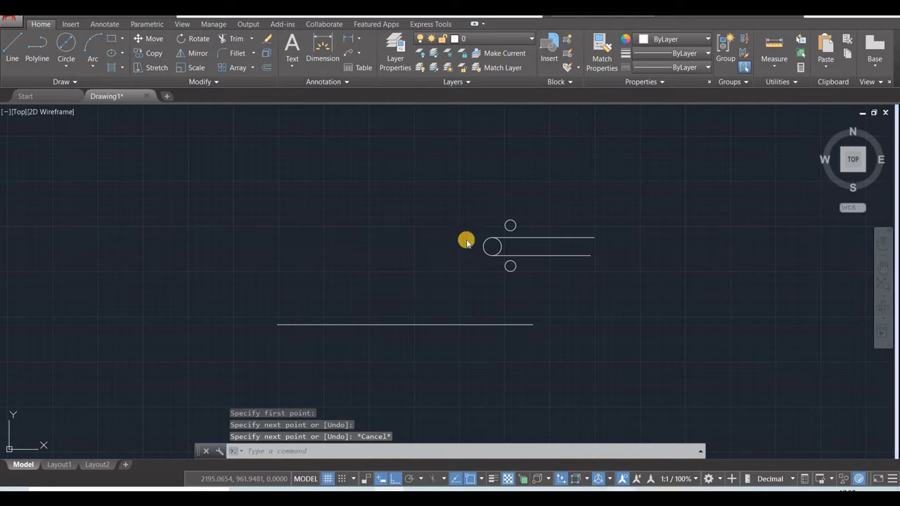
- Draw a vertical line about 179 units long upward from the right endpoint of the base line, crossing both slot lines
key("alt+Tab")
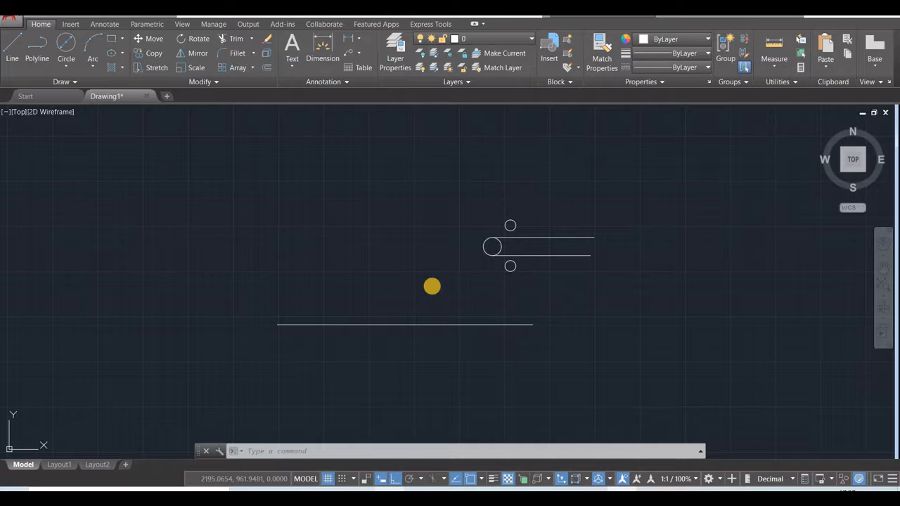
left_click(12, 42)
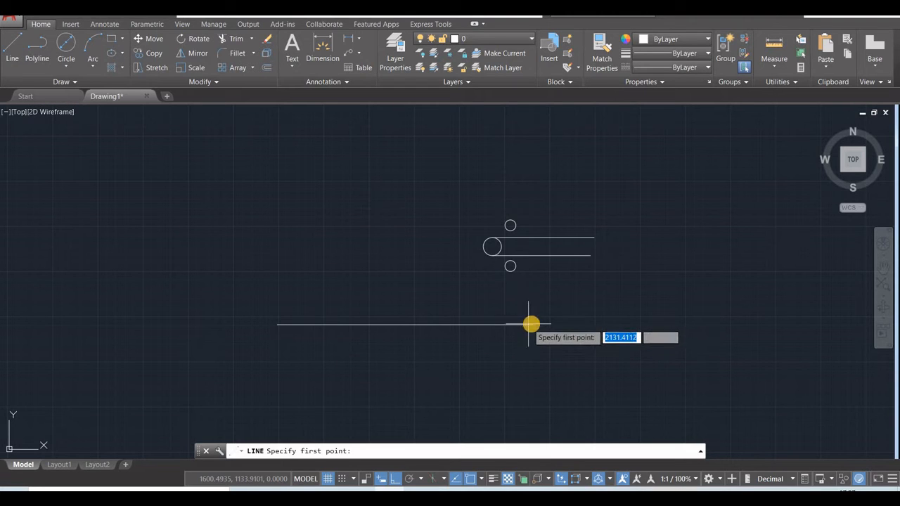
left_click(533, 324)
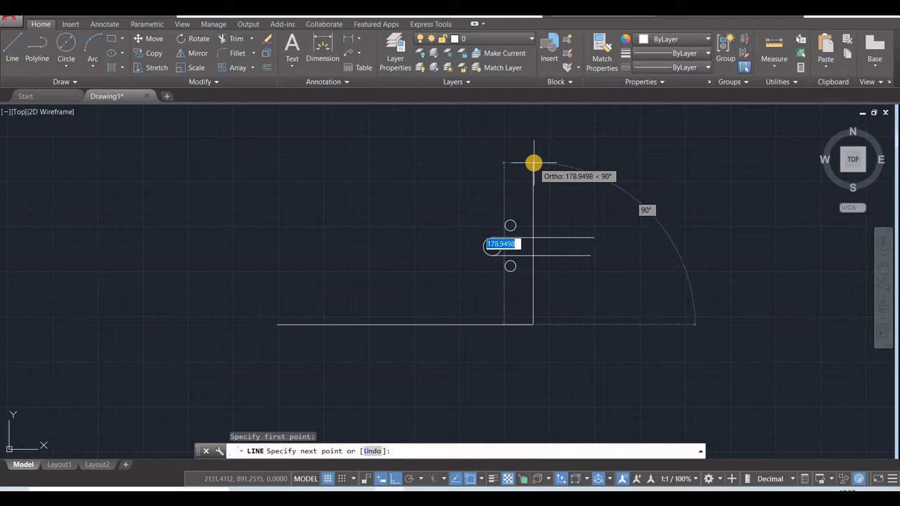
left_click(532, 162)
key("Escape")
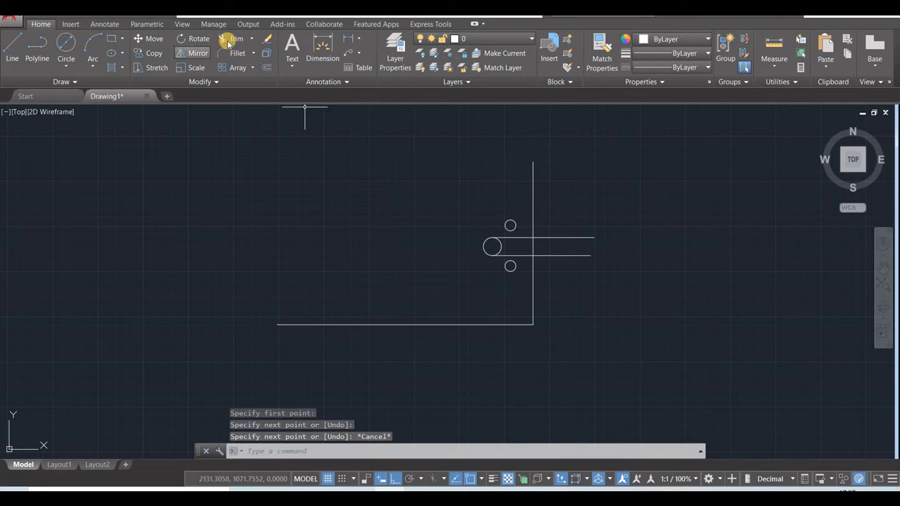
- Trim the overhanging ends of both slot lines to the right of the vertical edge line
left_click(229, 42)
key("Return")
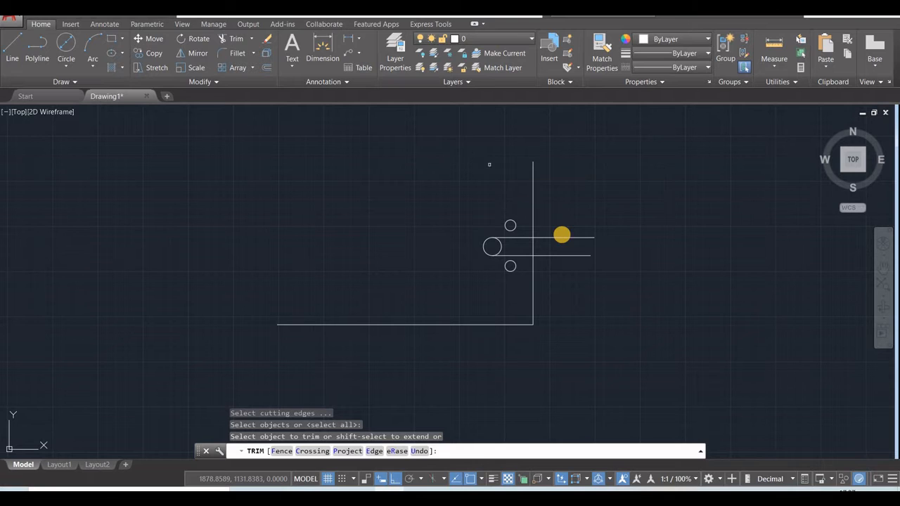
left_click(563, 237)
left_click(562, 256)
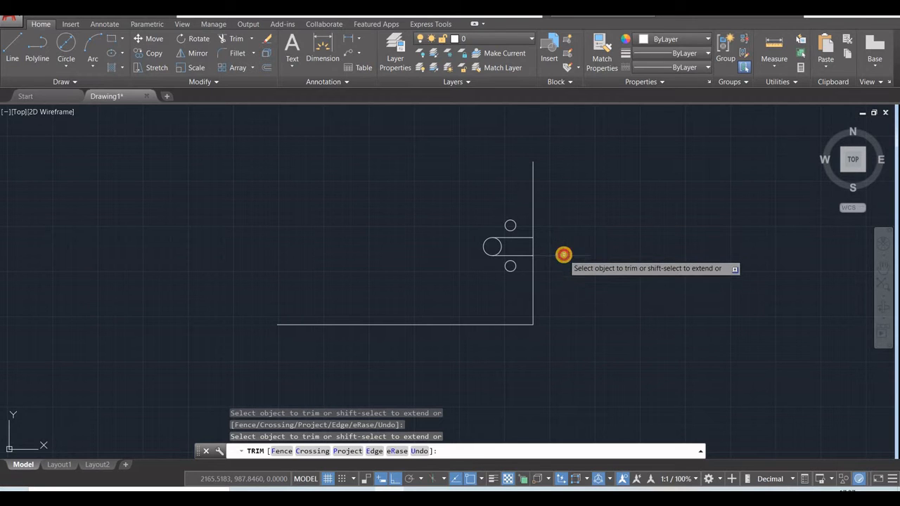
- Trim the vertical edge segment across the slot opening and the inner right half of the 20-diameter circle
left_click(532, 247)
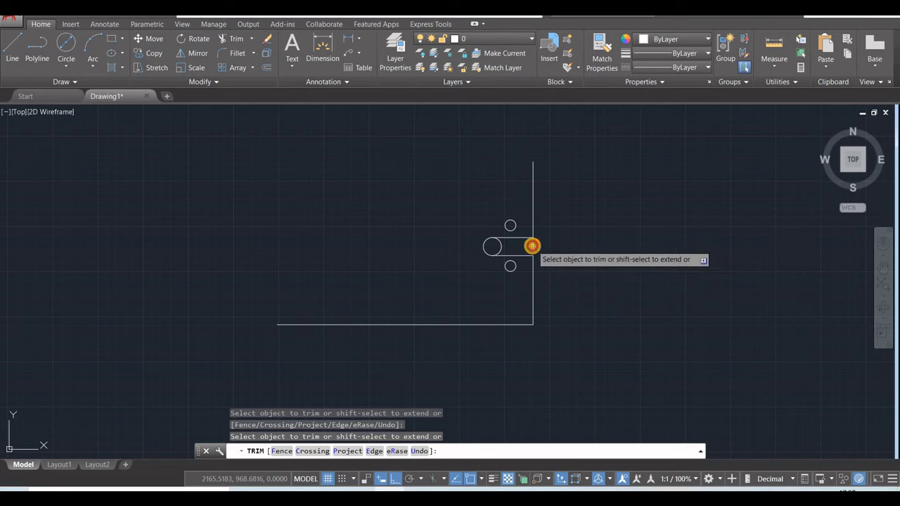
left_click(501, 246)
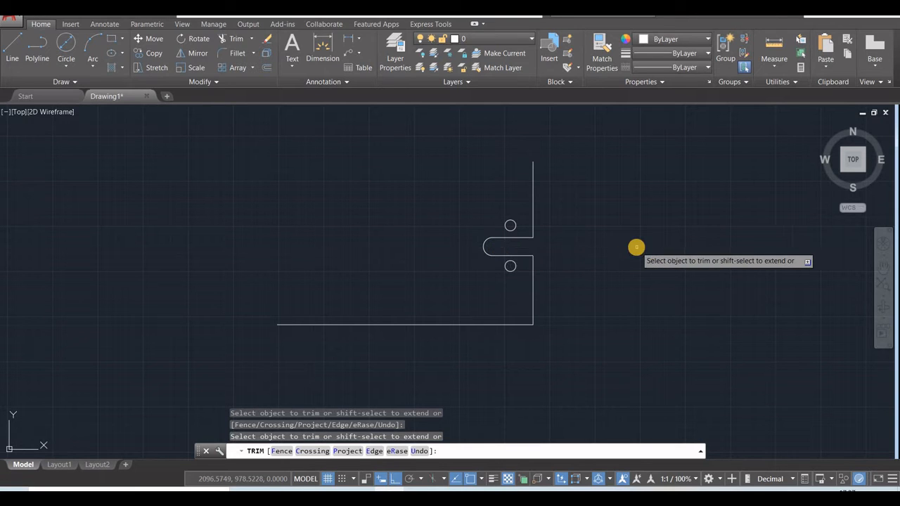
key("Escape")
key("Escape")
key("Escape")
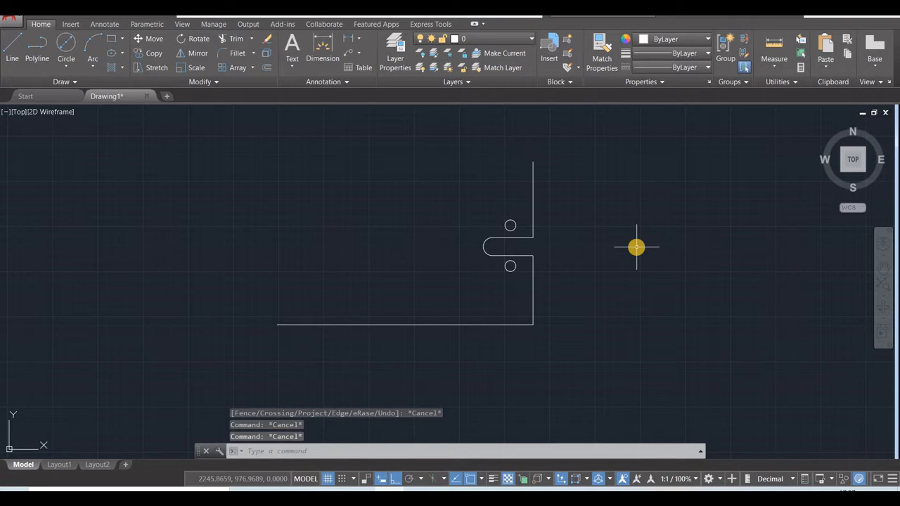
- Draw a construction circle of radius 130 centred on the 12-diameter hole below the slot
scroll(625, 362, "down", 2)
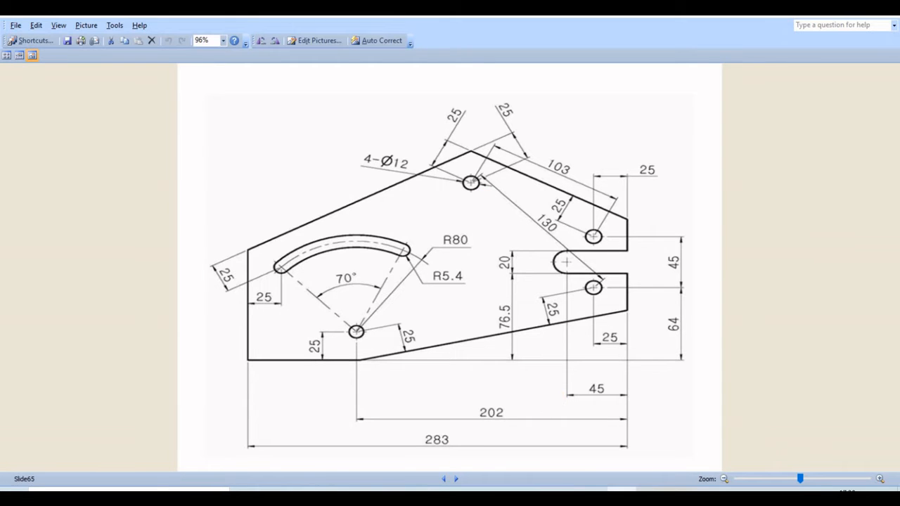
left_click(384, 495)
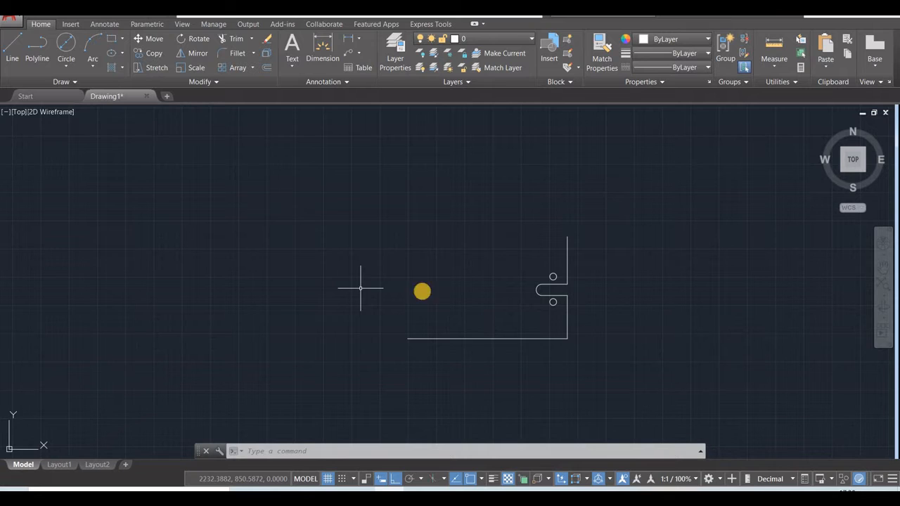
left_click(66, 62)
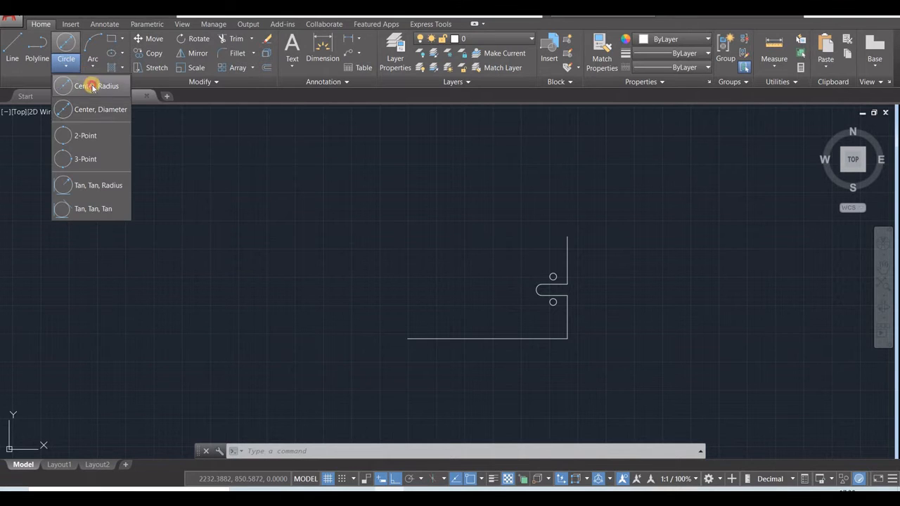
left_click(89, 84)
scroll(583, 305, "up", 3)
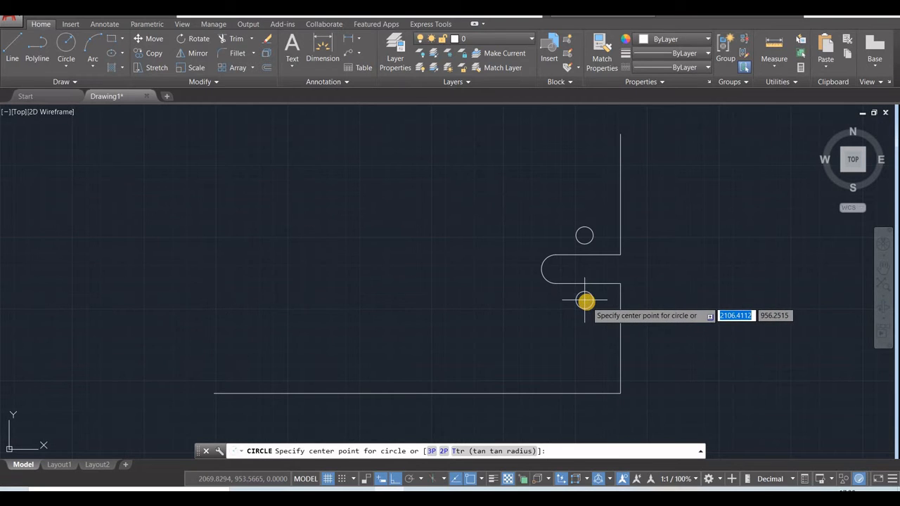
left_click(584, 300)
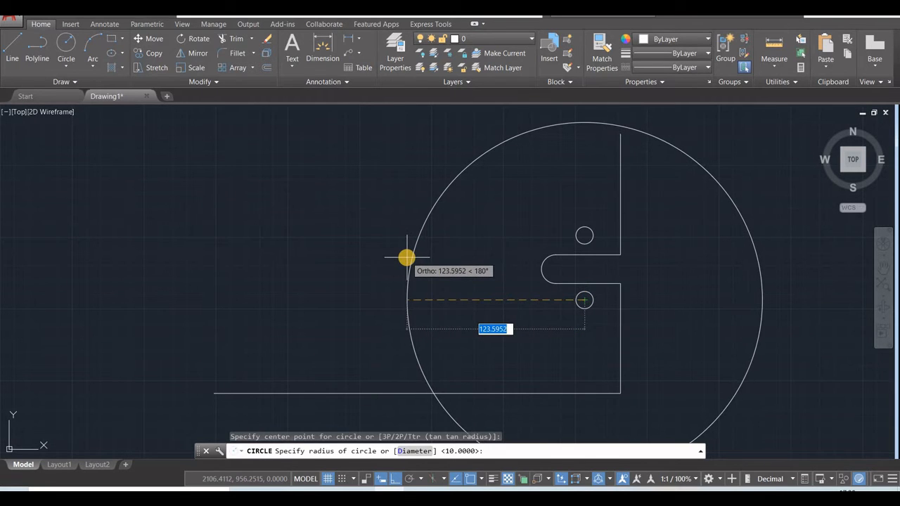
type("130")
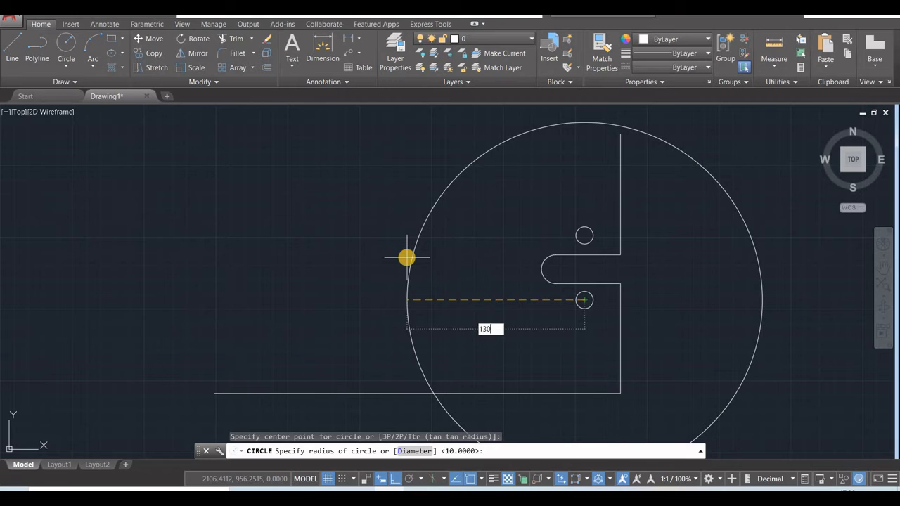
key("Return")
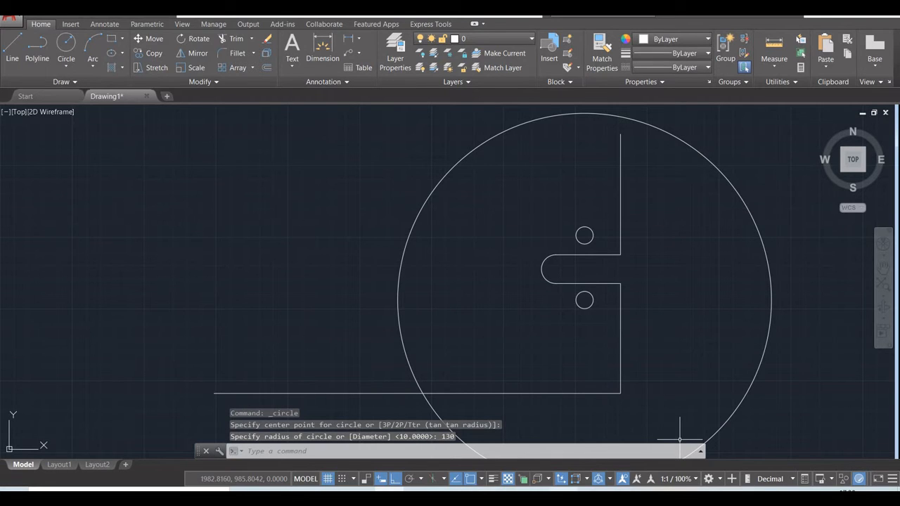
- Draw a construction circle of radius 103 centred on the 12-diameter hole above the slot
left_click(605, 439)
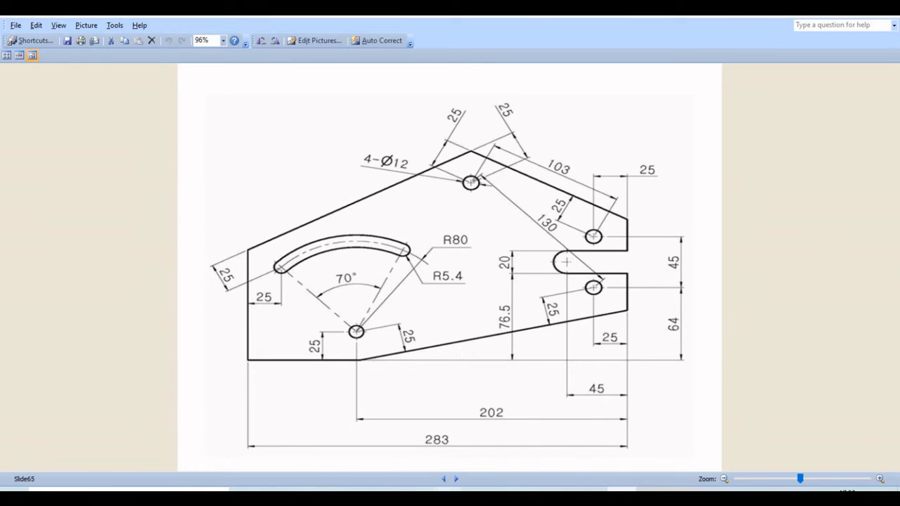
key("alt+Tab")
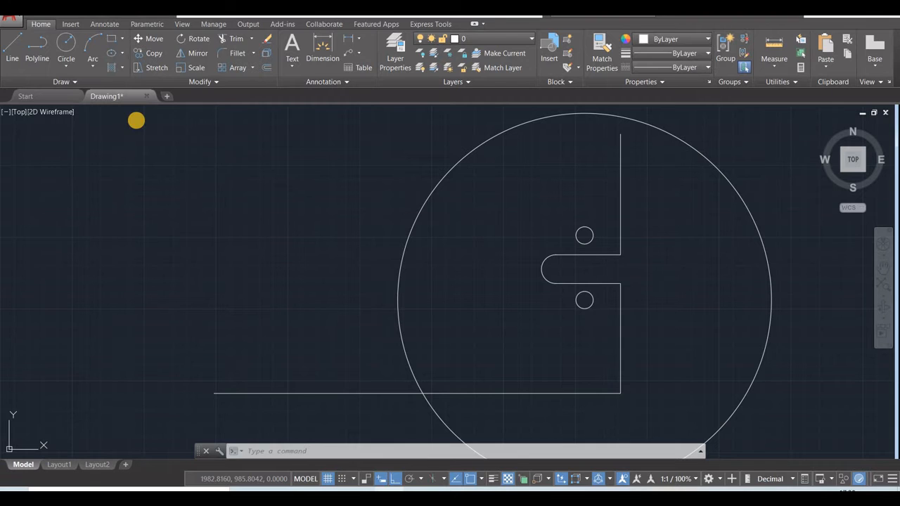
left_click(67, 40)
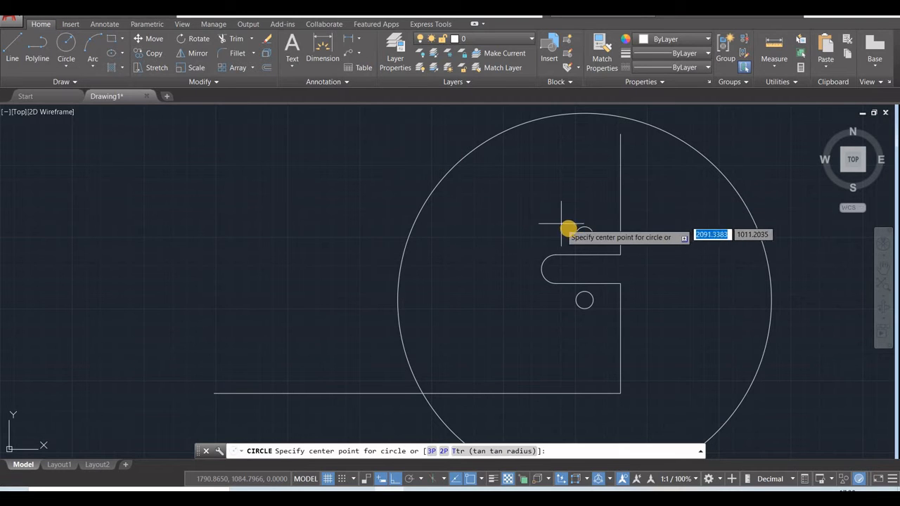
left_click(584, 235)
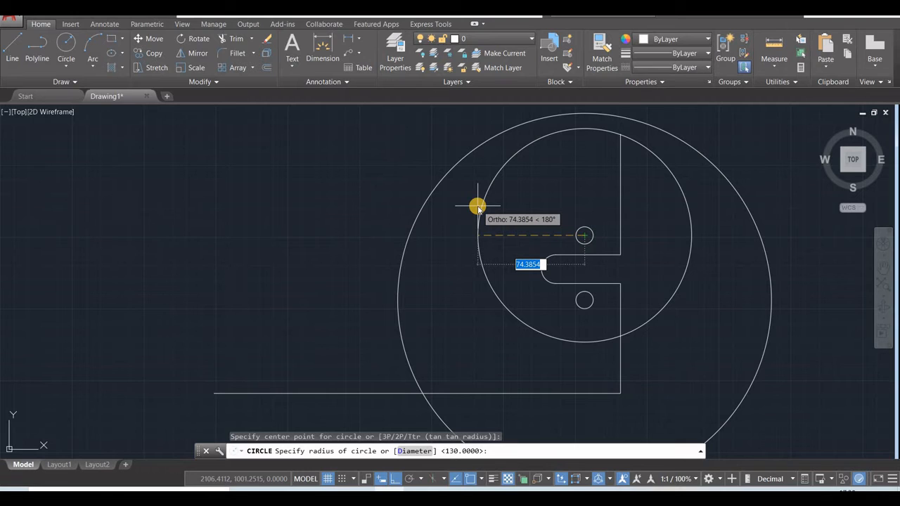
type("1")
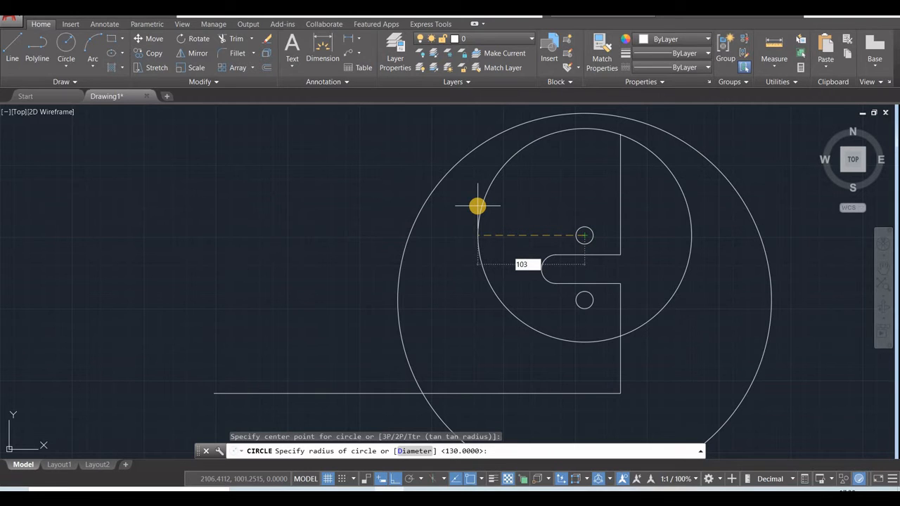
type("03")
key("Return")
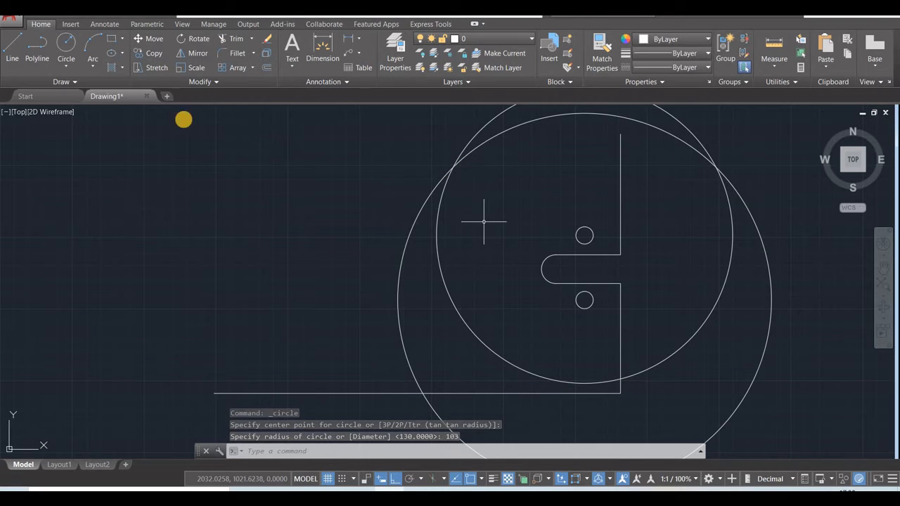
- Copy the hole above the slot from its centre to the upper-left intersection of the two construction circles
left_click(156, 52)
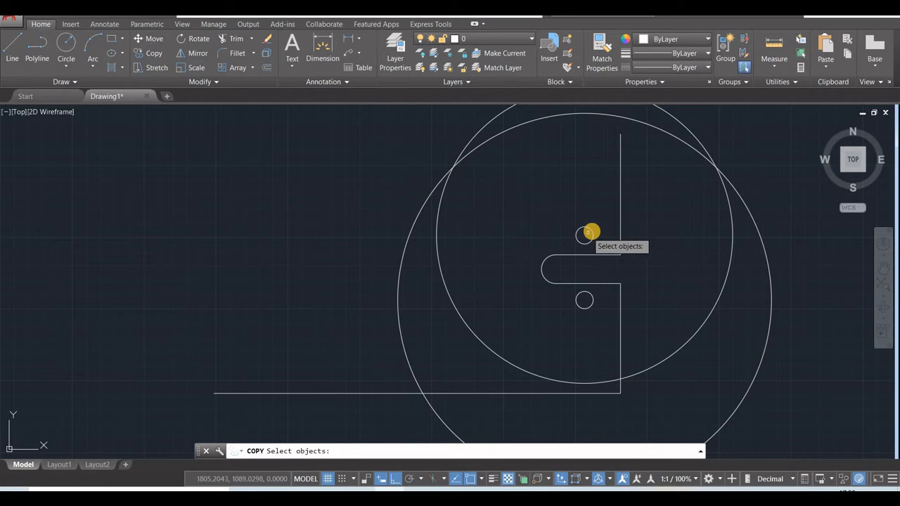
left_click(589, 232)
key("Return")
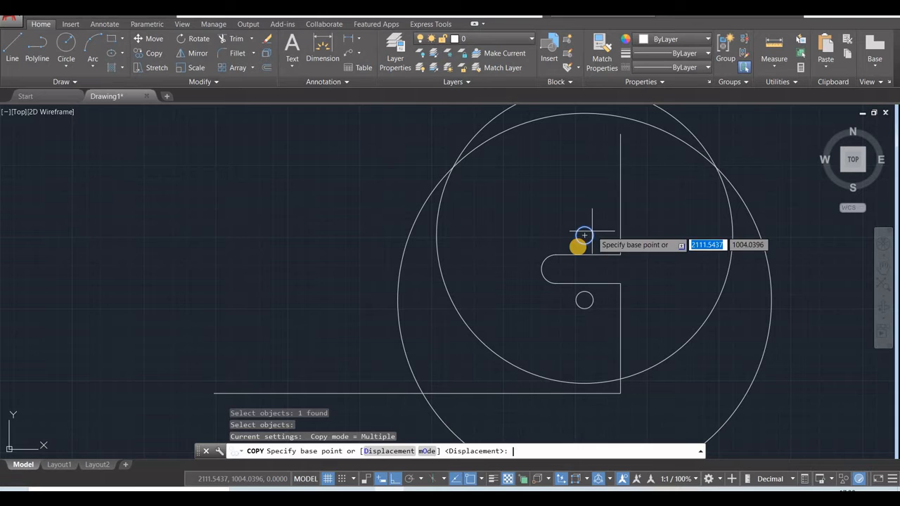
left_click(584, 236)
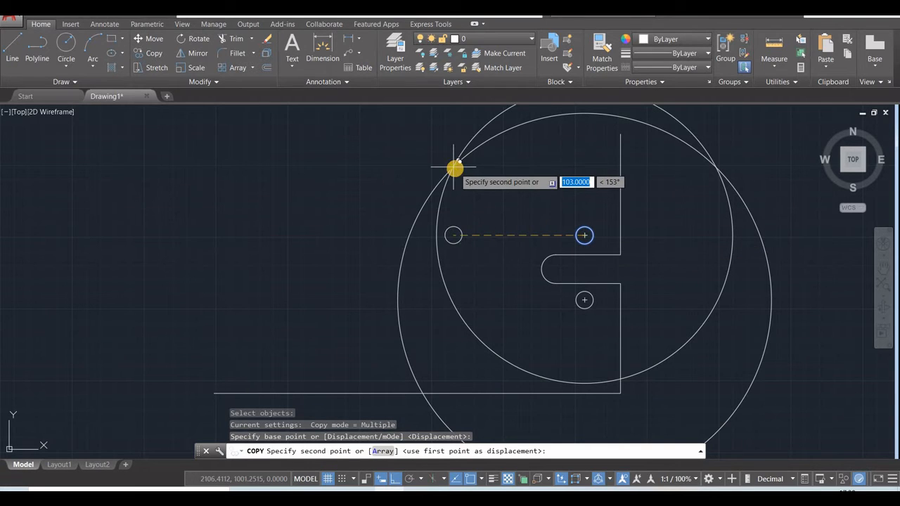
left_click(455, 169)
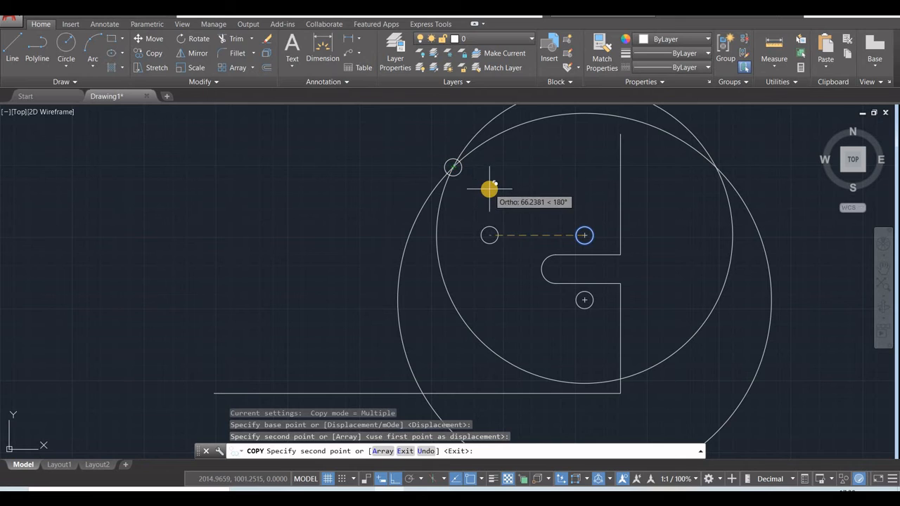
key("Escape")
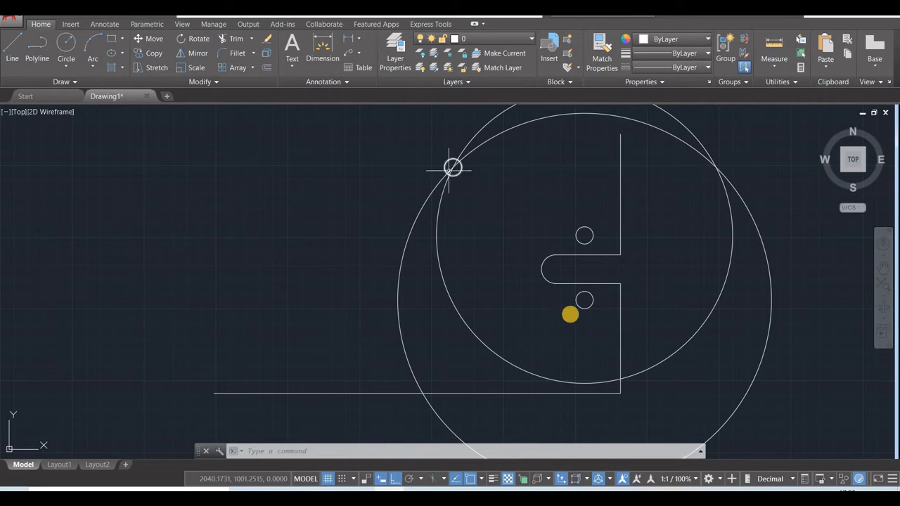
- Delete the two construction circles of radius 130 and 103
left_click(532, 121)
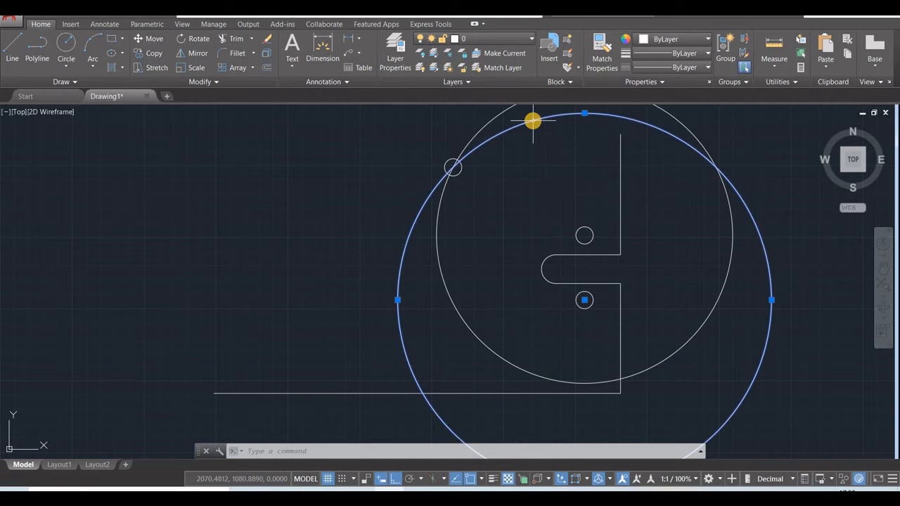
key("Delete")
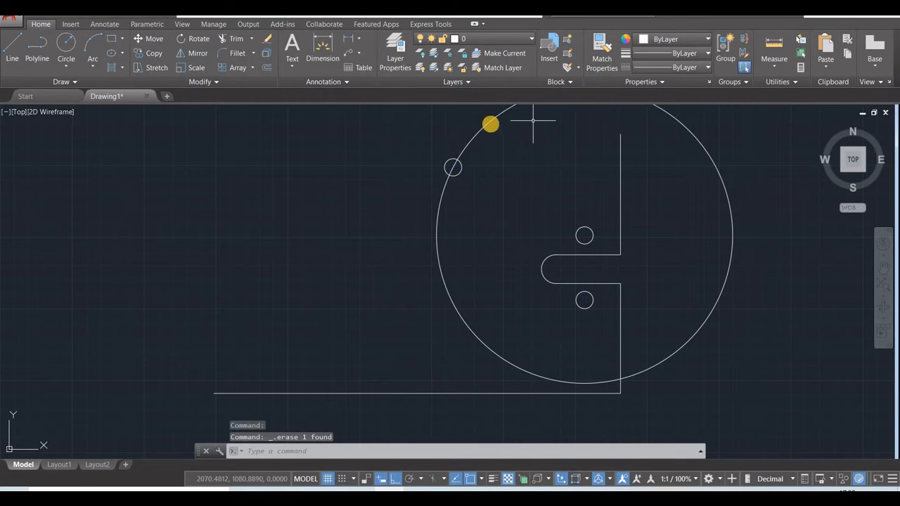
left_click(489, 125)
key("Delete")
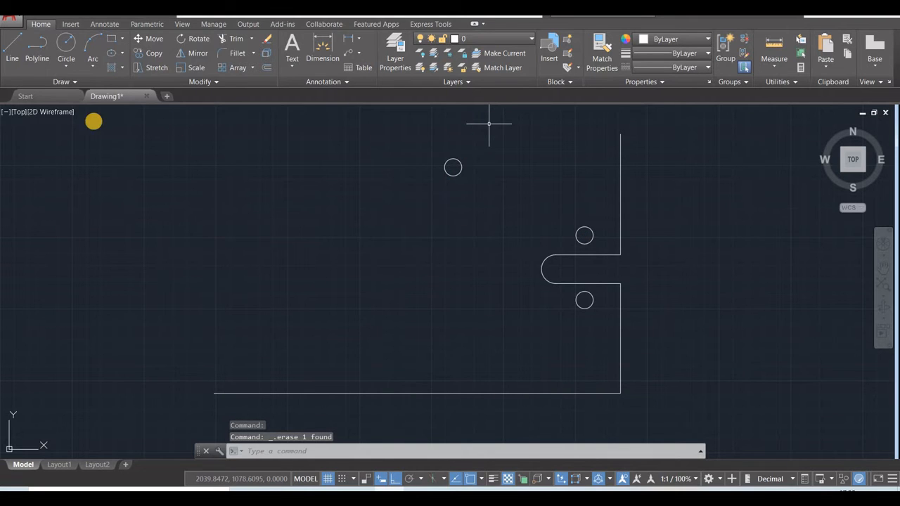
- Draw a line from the centre of the copied upper-left hole to the centre of the hole above the slot
left_click(12, 51)
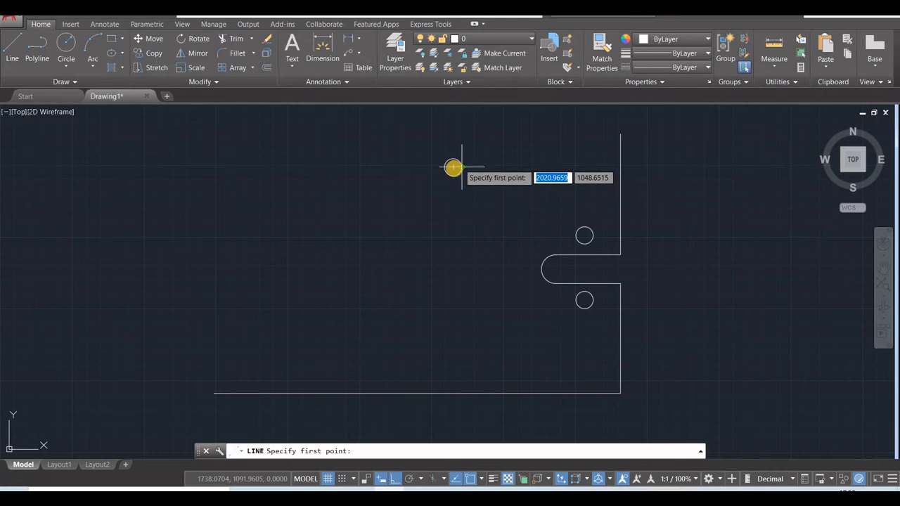
left_click(452, 167)
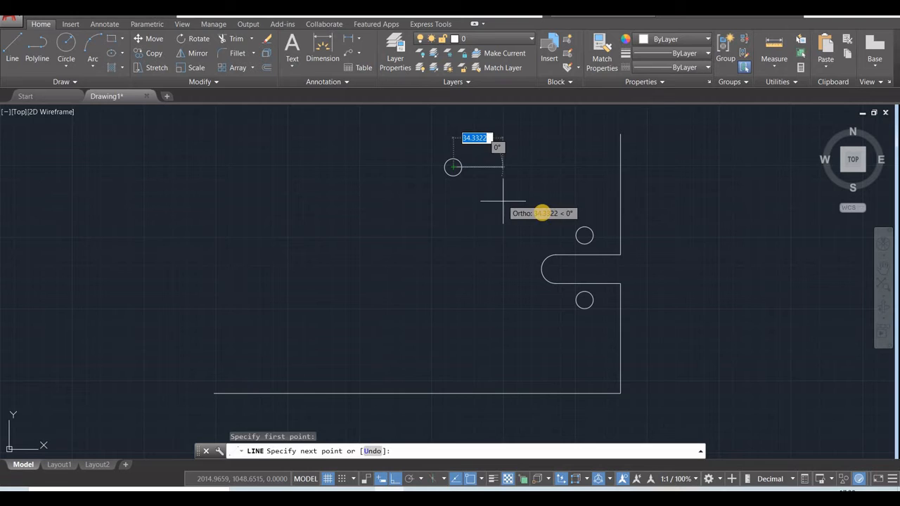
left_click(584, 234)
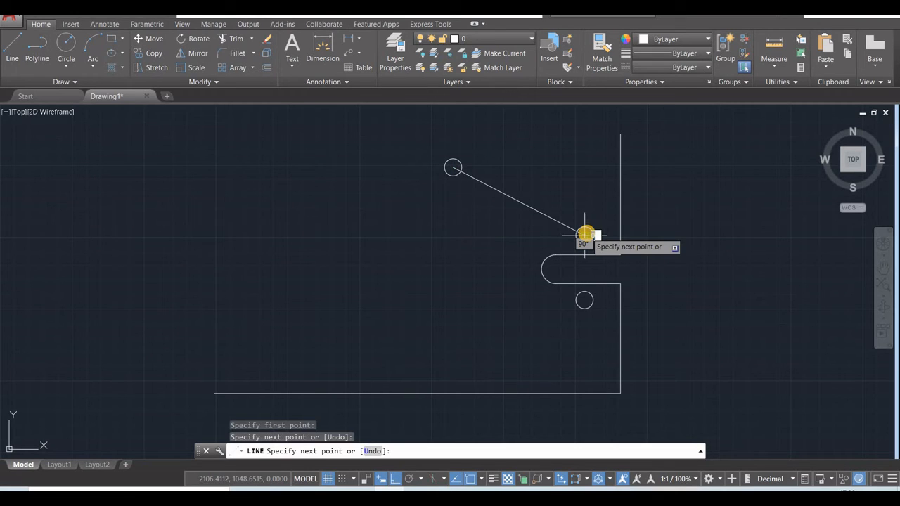
key("Escape")
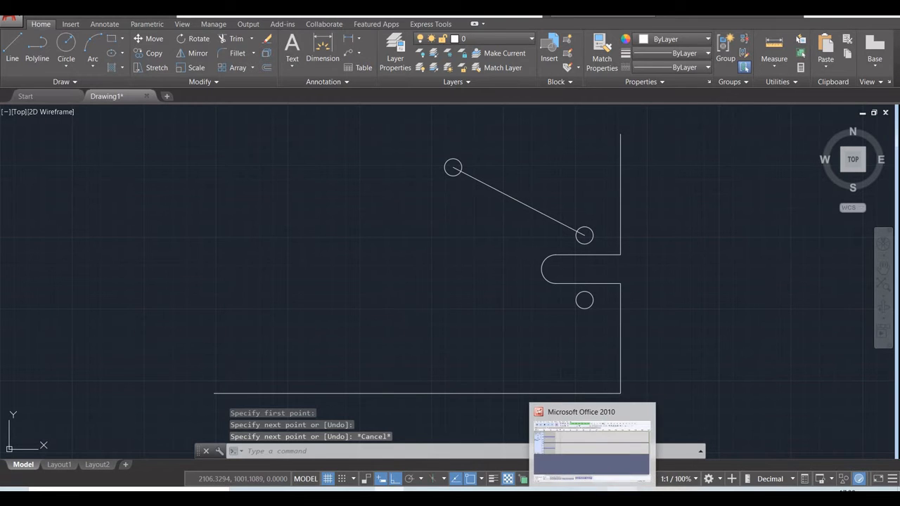
- Offset the line joining the two upper hole centres by 25 toward the upper right
left_click(597, 449)
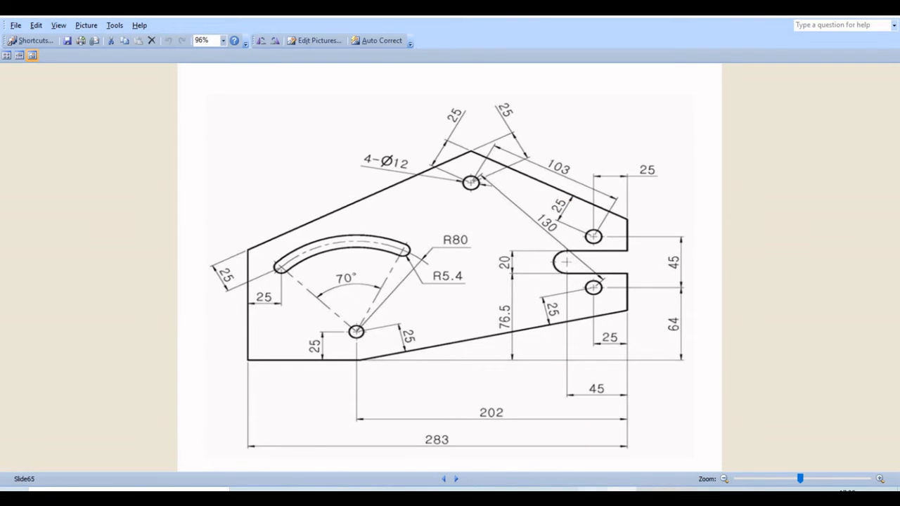
left_click(407, 432)
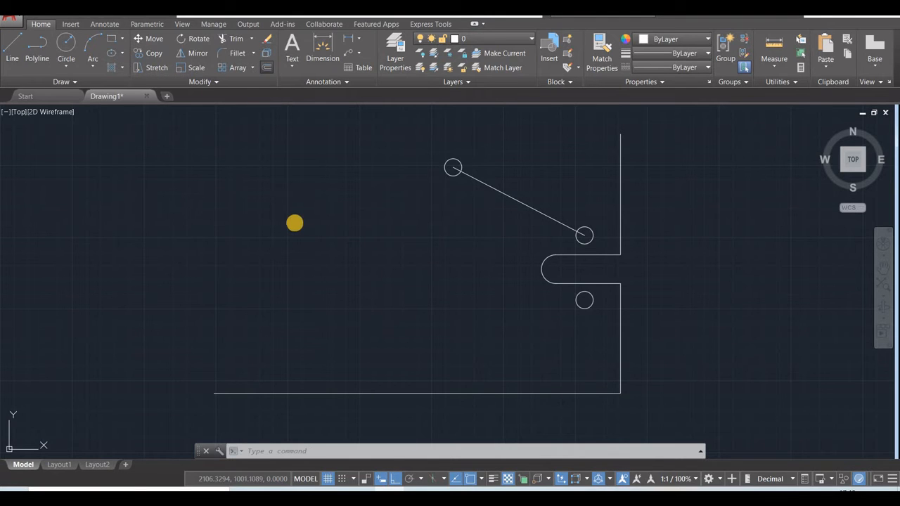
type("o")
key("Return")
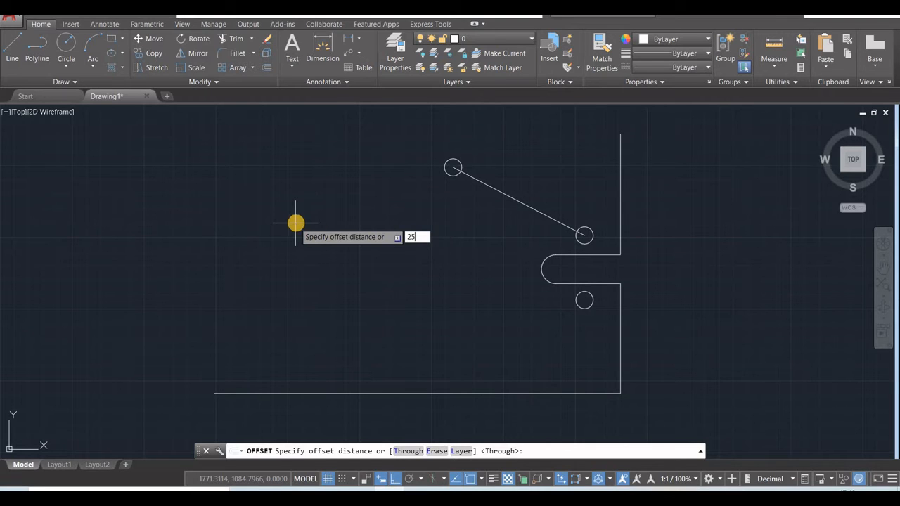
key("Return")
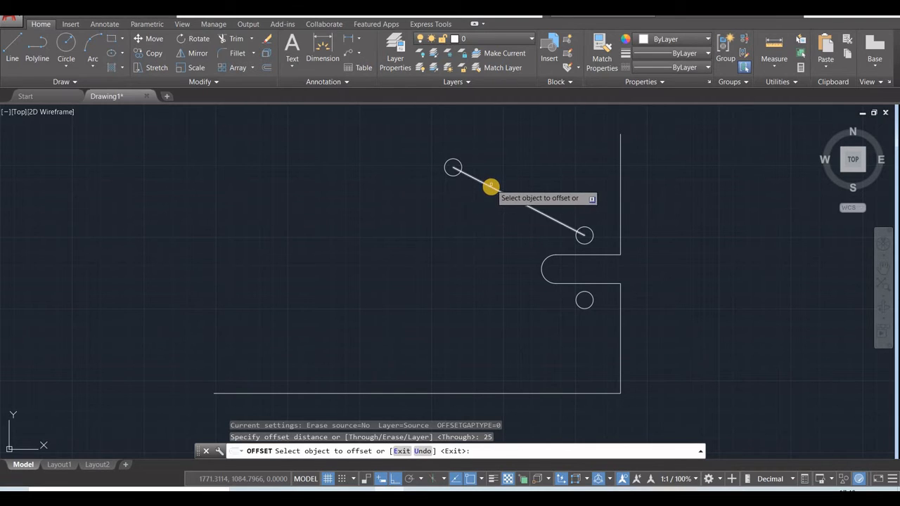
left_click(490, 186)
left_click(530, 144)
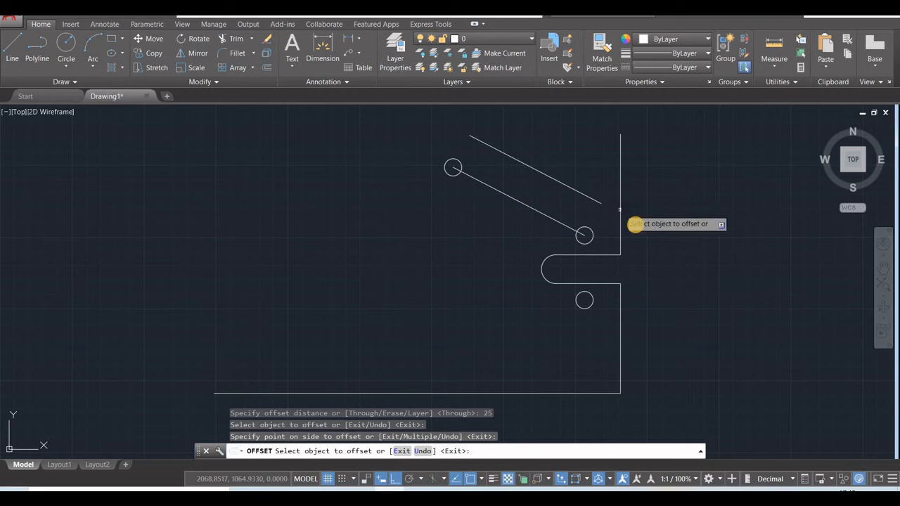
- Extend the offset sloping line above the two upper holes to meet the plate's right vertical edge
left_click(251, 39)
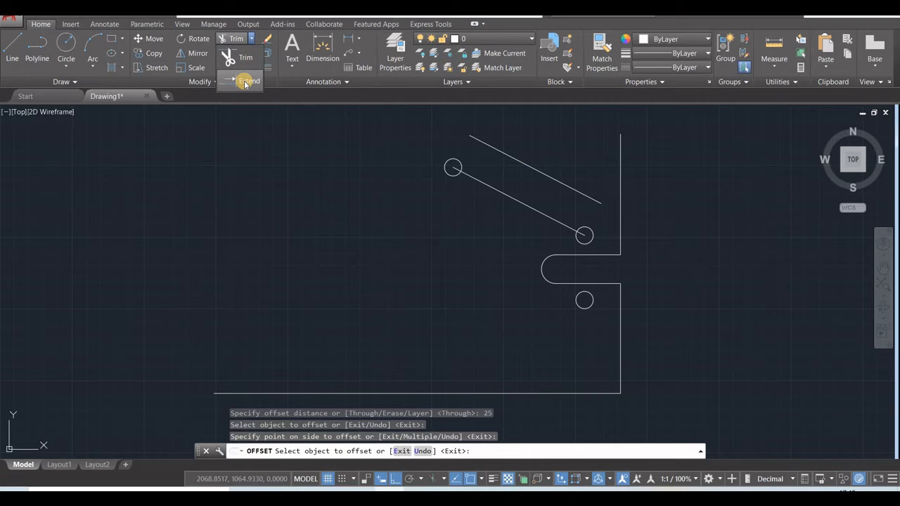
left_click(243, 79)
key("Return")
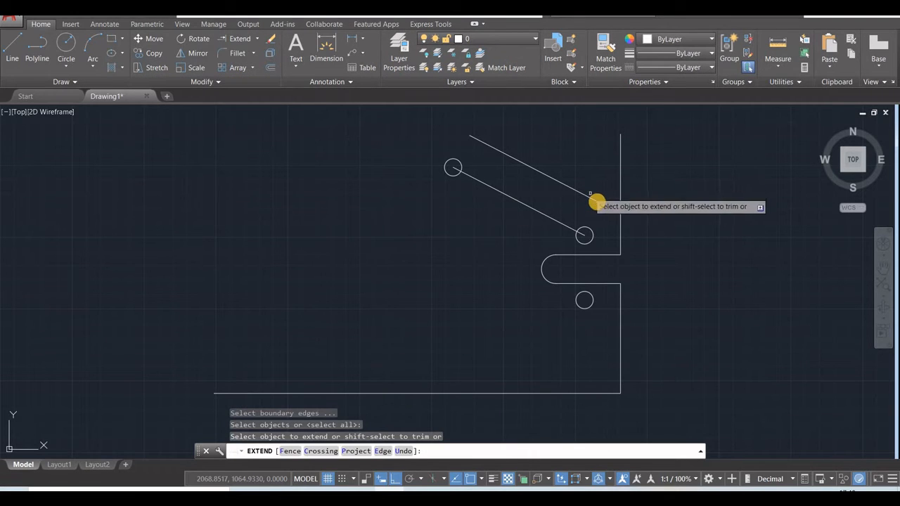
left_click(598, 202)
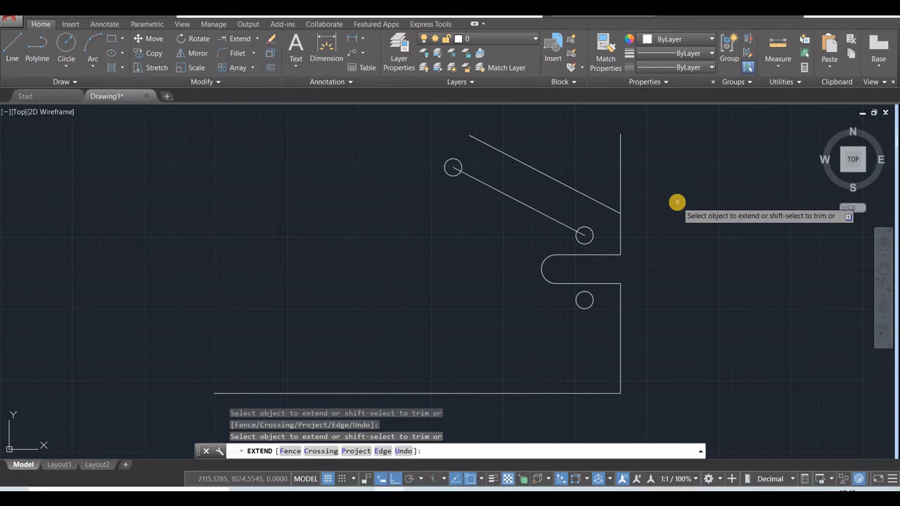
key("Escape")
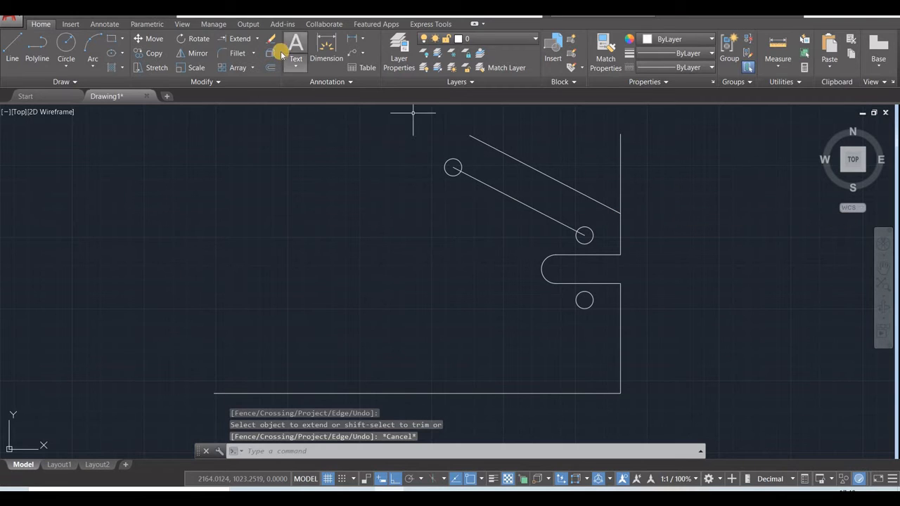
- Trim off the part of the right vertical edge that projects above the extended sloping line
left_click(257, 38)
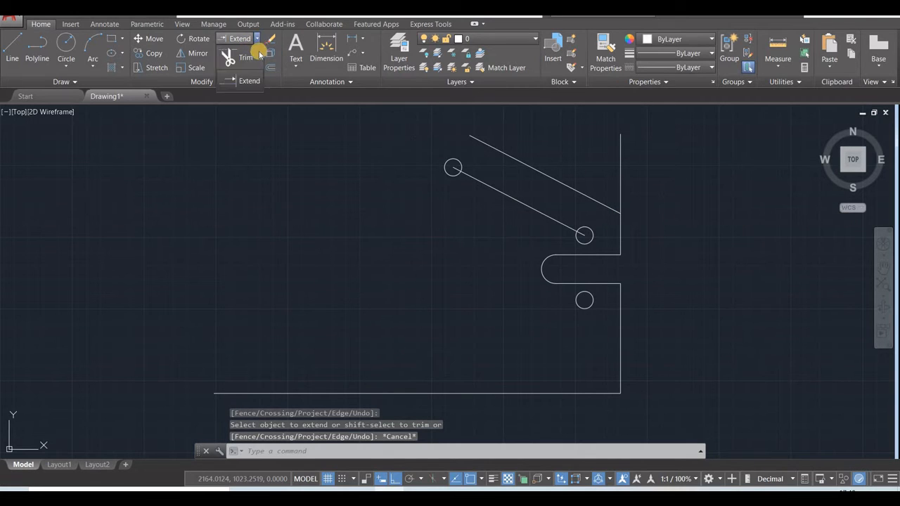
left_click(251, 60)
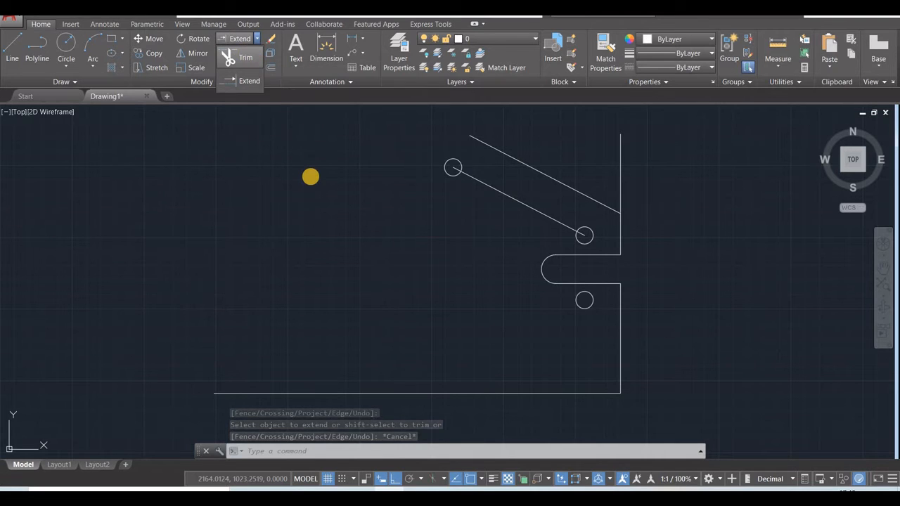
key("Return")
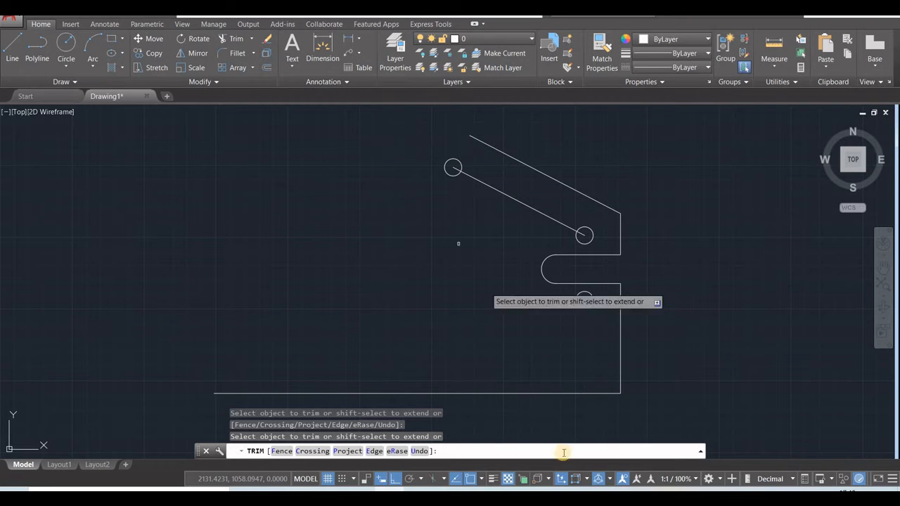
key("alt+Tab")
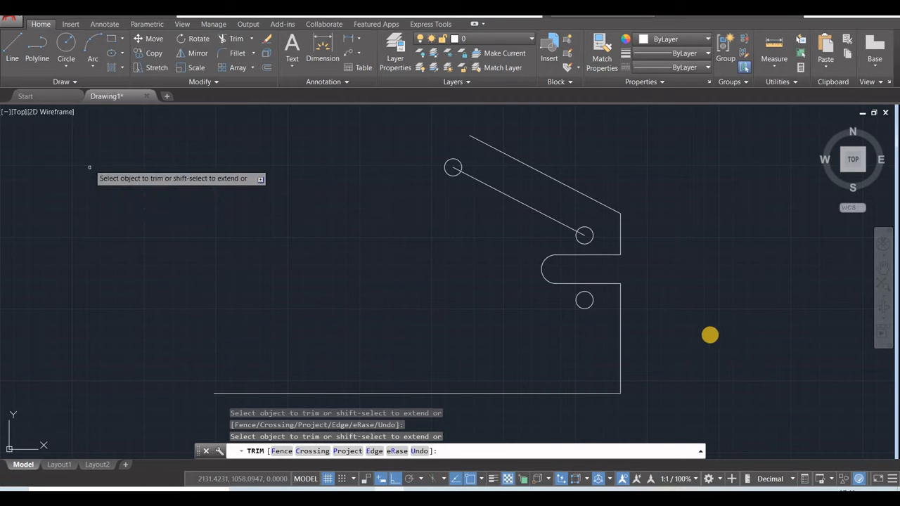
- Try a circle of radius 12 centred on the plate's lower-right corner and undo it
left_click(59, 65)
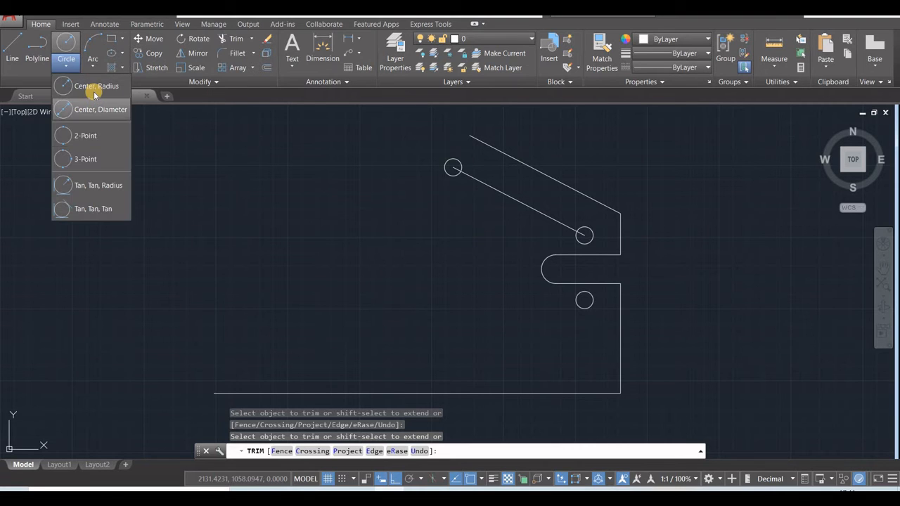
left_click(96, 87)
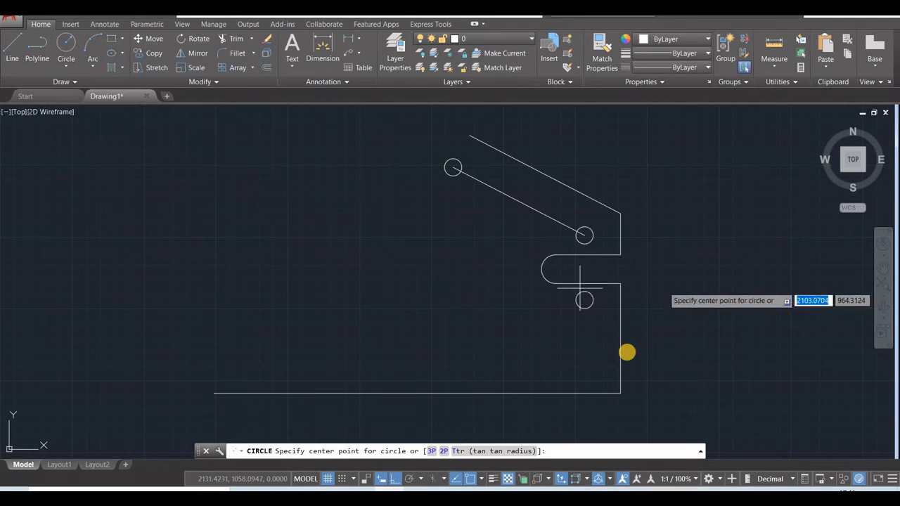
left_click(620, 394)
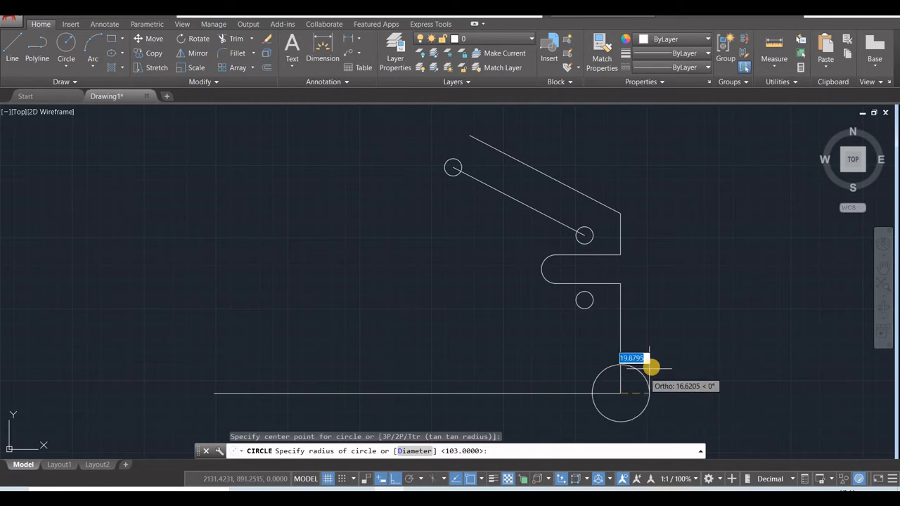
type("12")
key("Return")
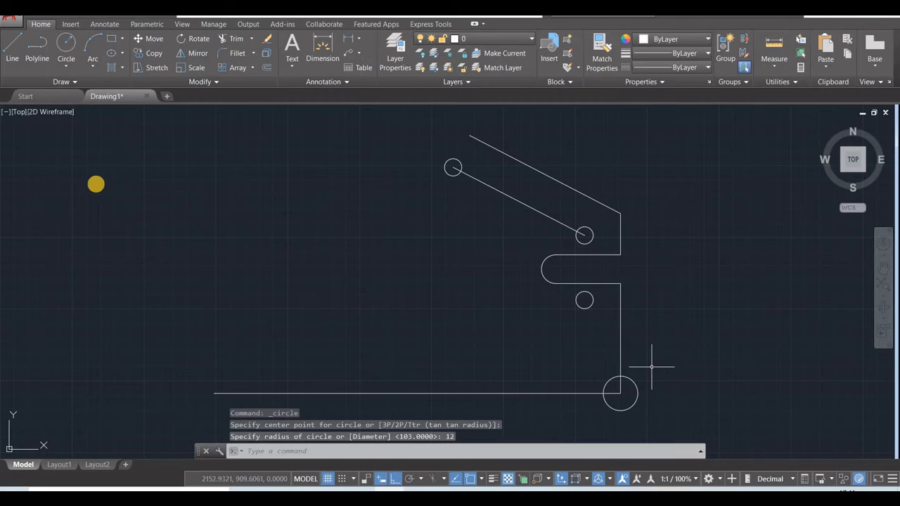
left_click(607, 382)
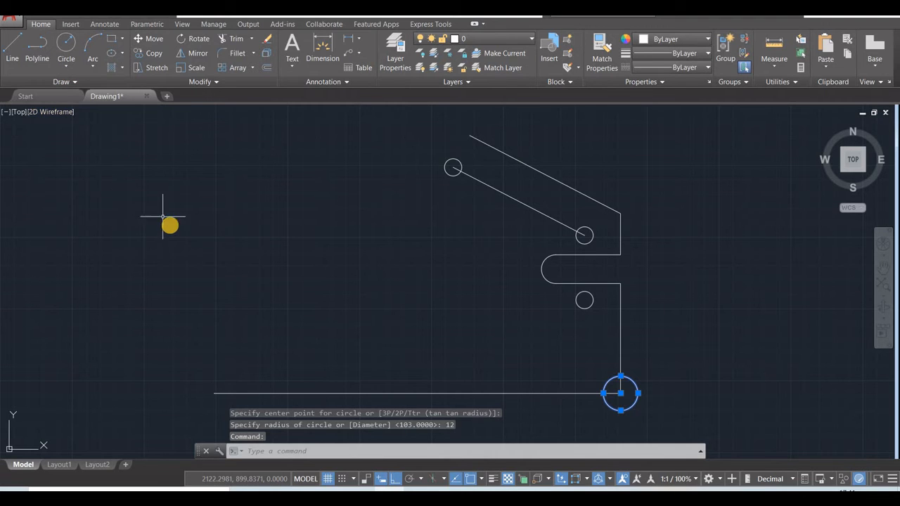
key("ctrl+z")
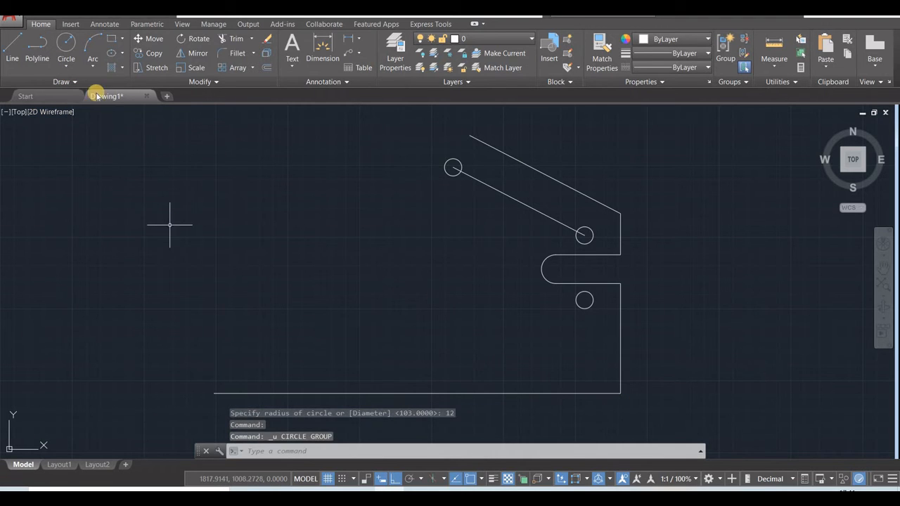
- Draw a circle of diameter 12 centred on the plate's lower-right corner
left_click(66, 66)
left_click(90, 100)
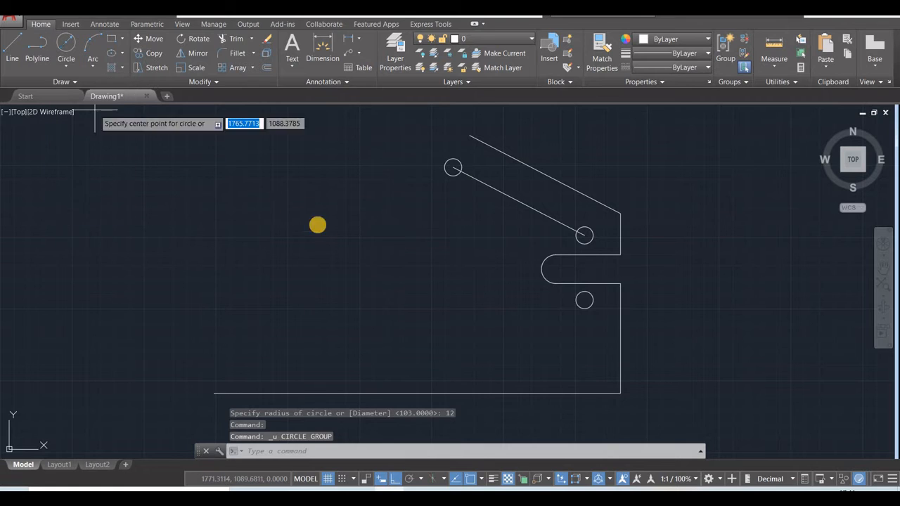
left_click(619, 393)
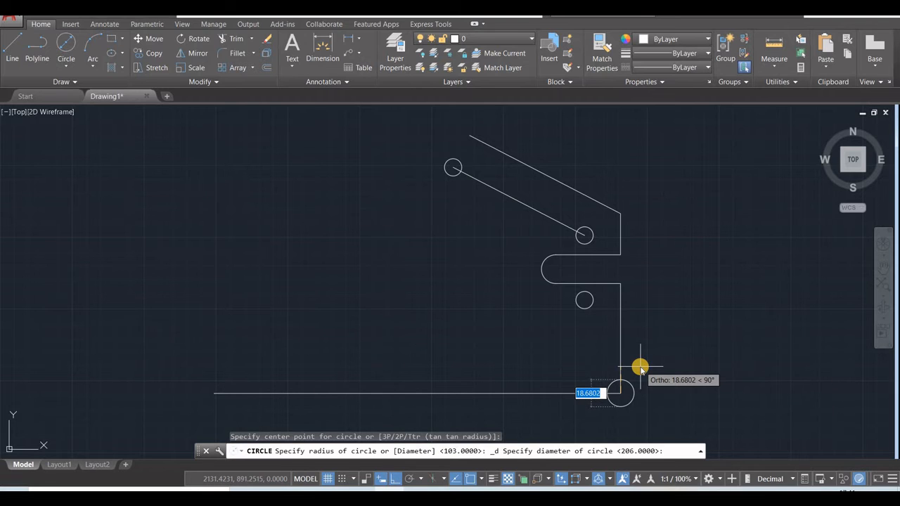
type("12")
key("Return")
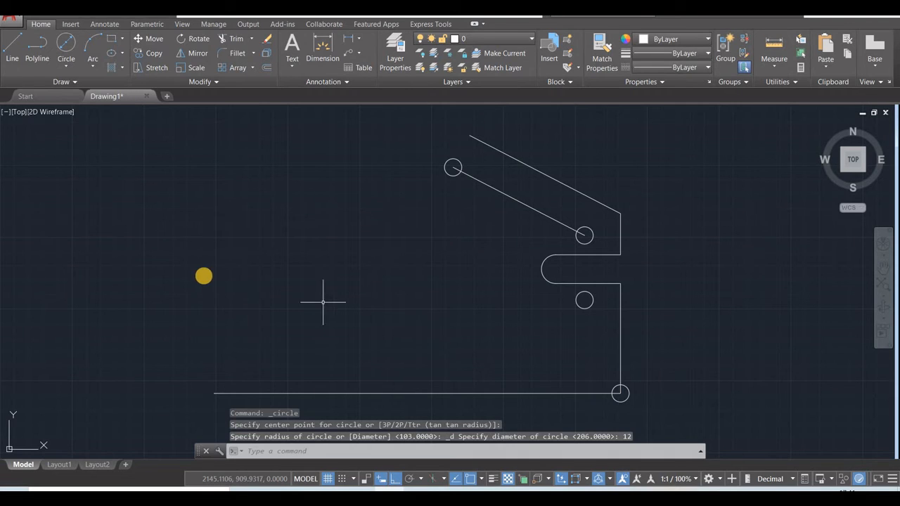
- Copy the corner circle by a relative displacement of -202 in X and 25 in Y
left_click(151, 53)
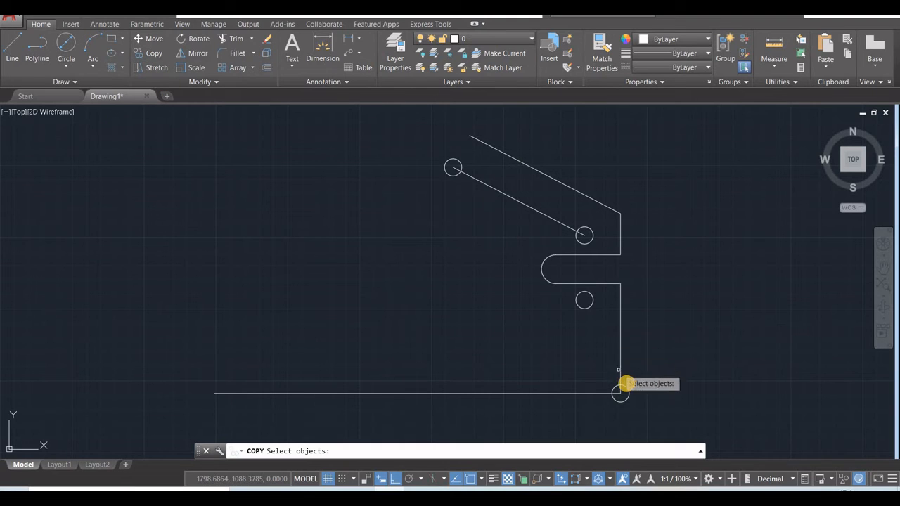
left_click(620, 392)
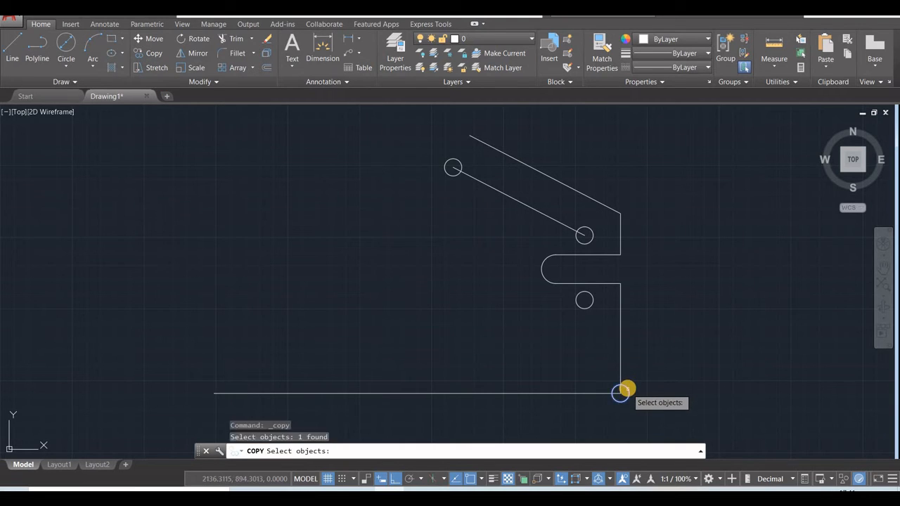
key("Return")
left_click(669, 322)
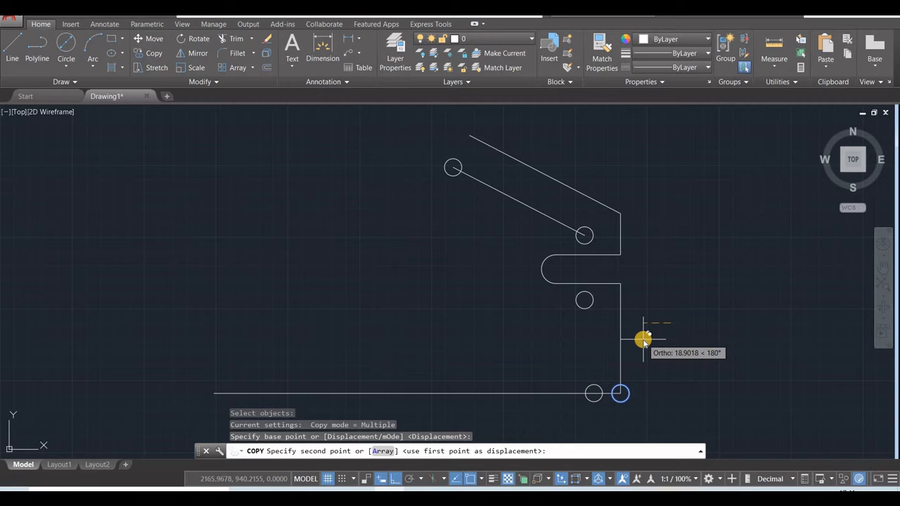
type("-202")
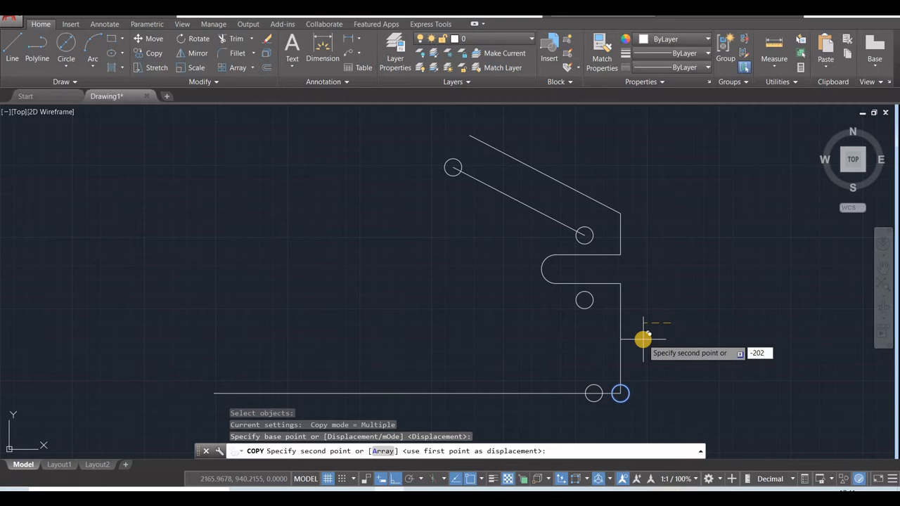
key("Tab")
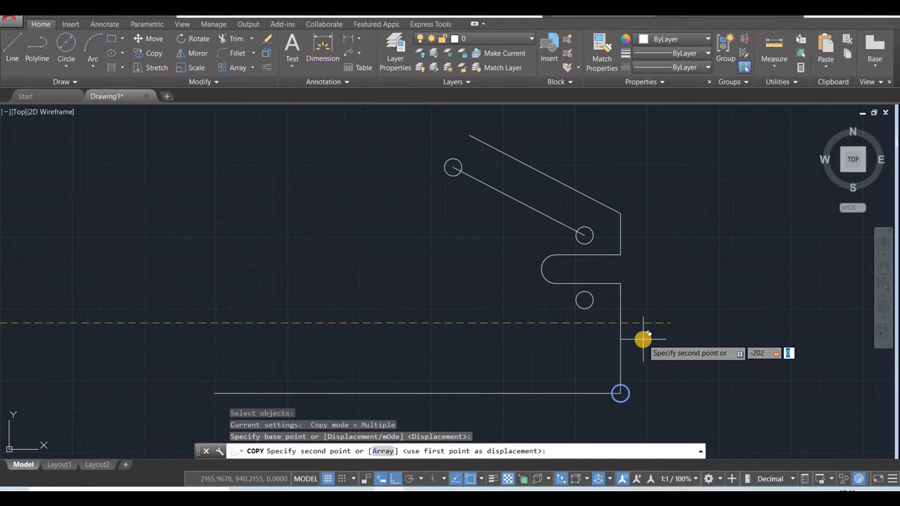
key("Return")
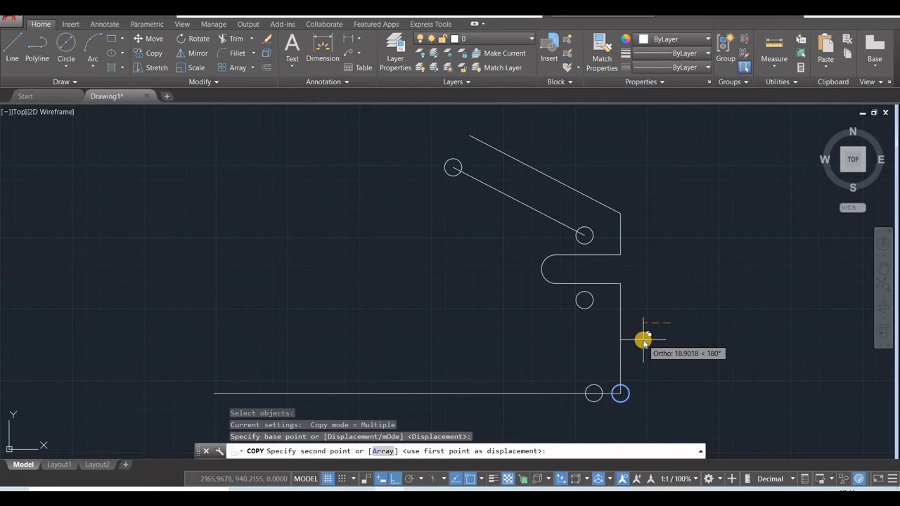
type("25")
key("Return")
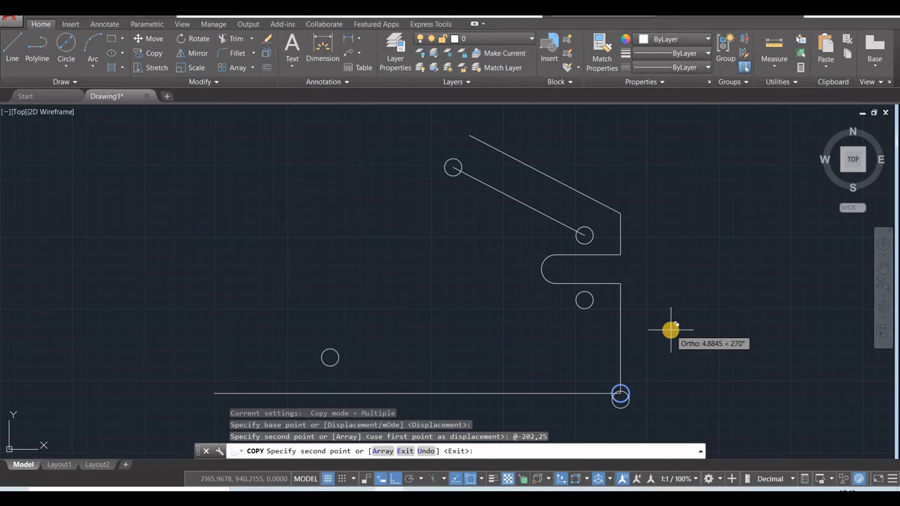
key("Escape")
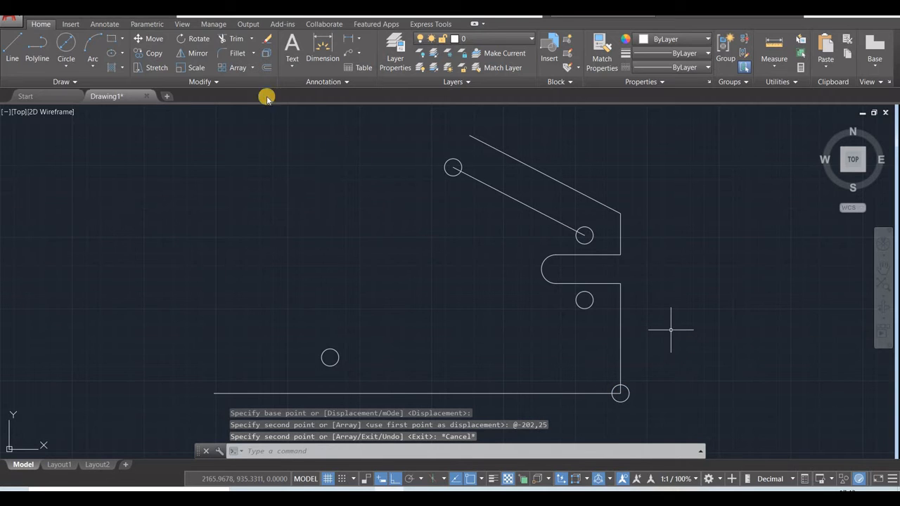
- Draw a line from the centre of the hole below the slot to the centre of the copied lower-left hole
left_click(12, 46)
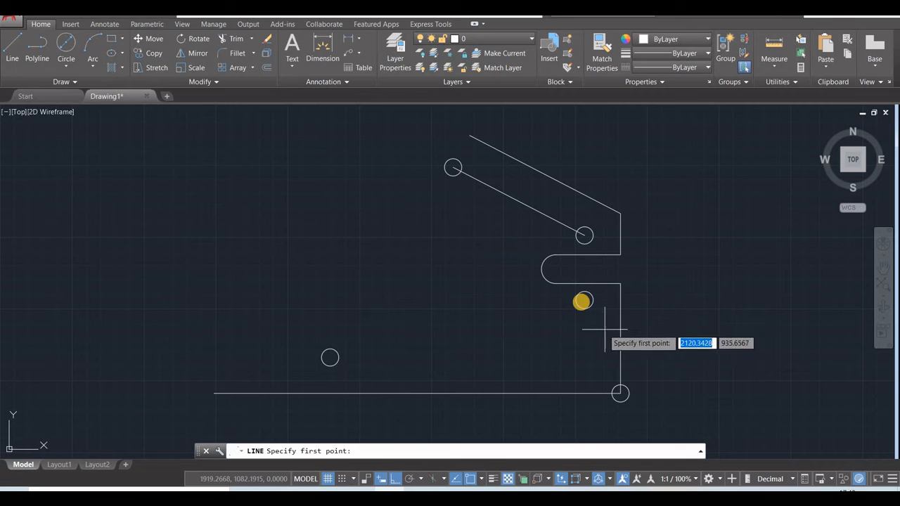
left_click(583, 300)
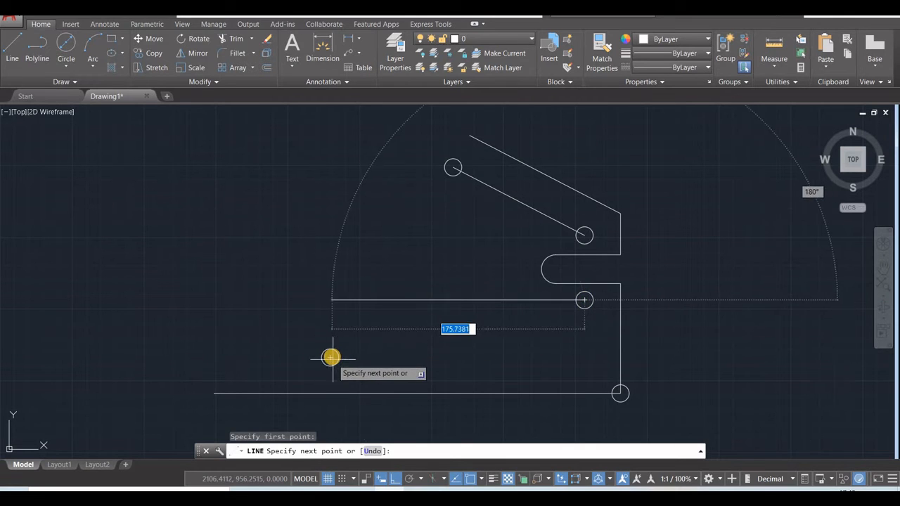
left_click(331, 357)
key("Escape")
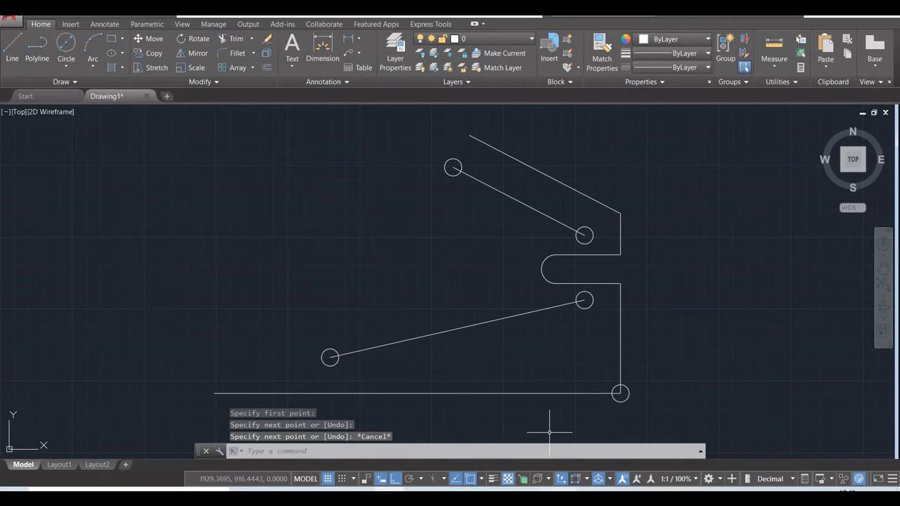
- Check the reference drawing and offset the line joining the two lower hole centres by 25 toward the bottom edge
key("alt+Tab")
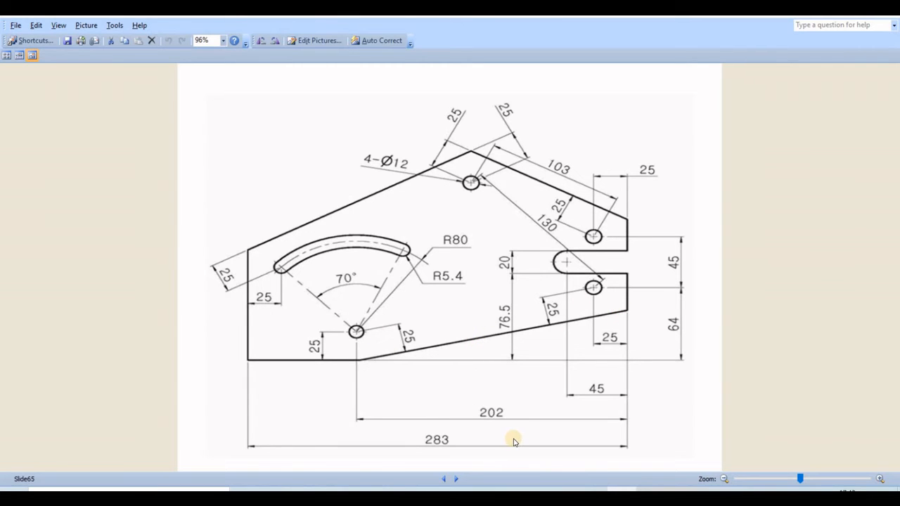
mouse_move(593, 489)
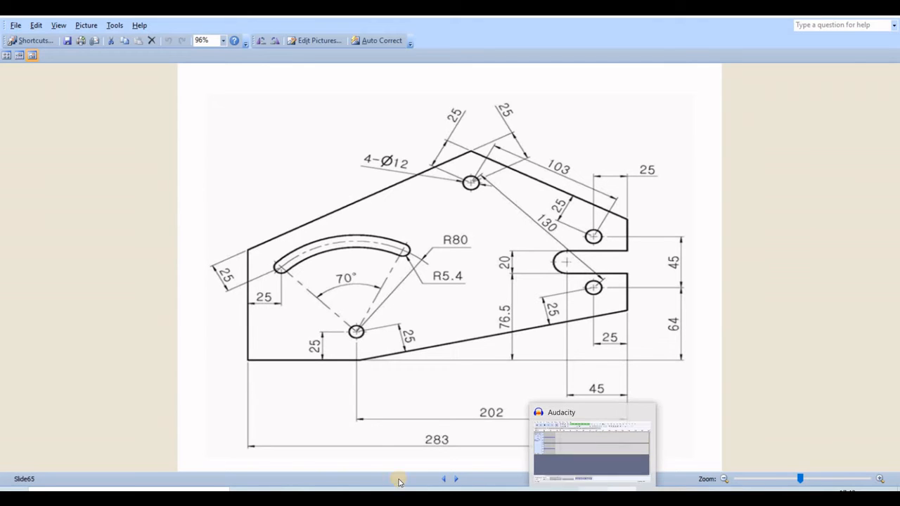
left_click(621, 489)
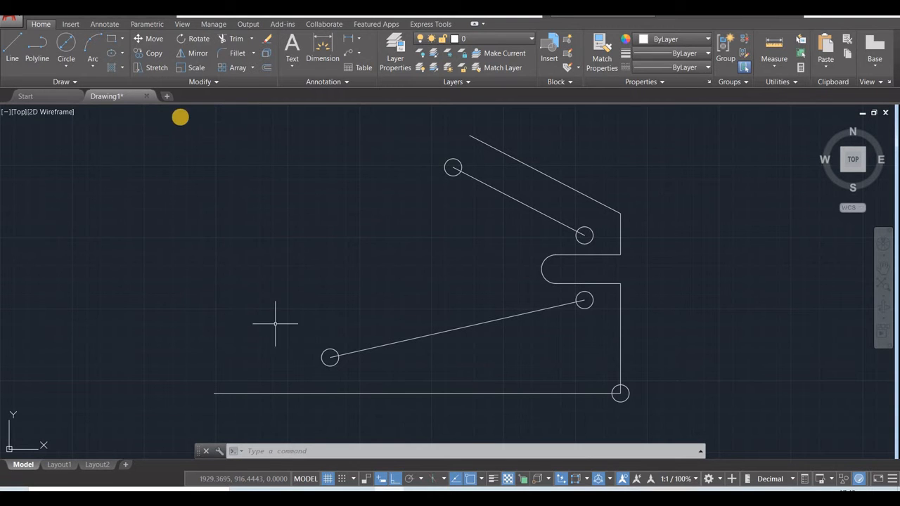
left_click(267, 69)
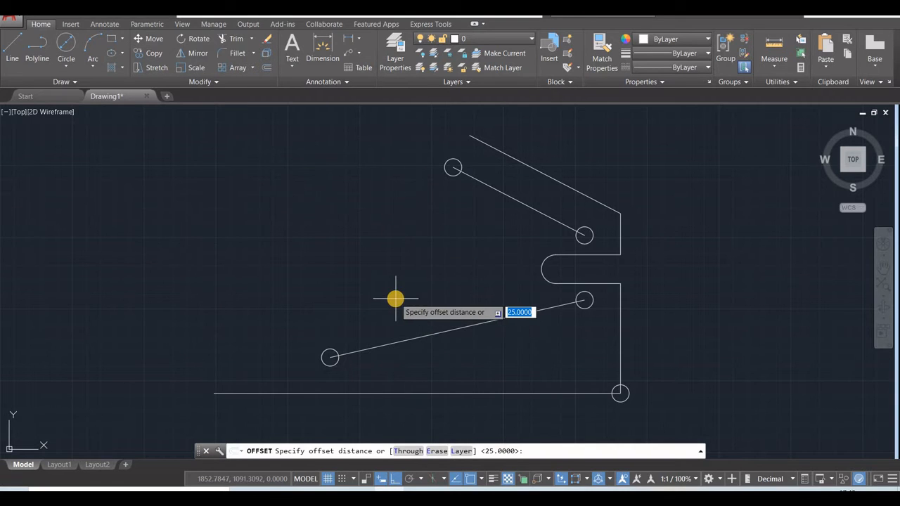
key("Return")
left_click(405, 340)
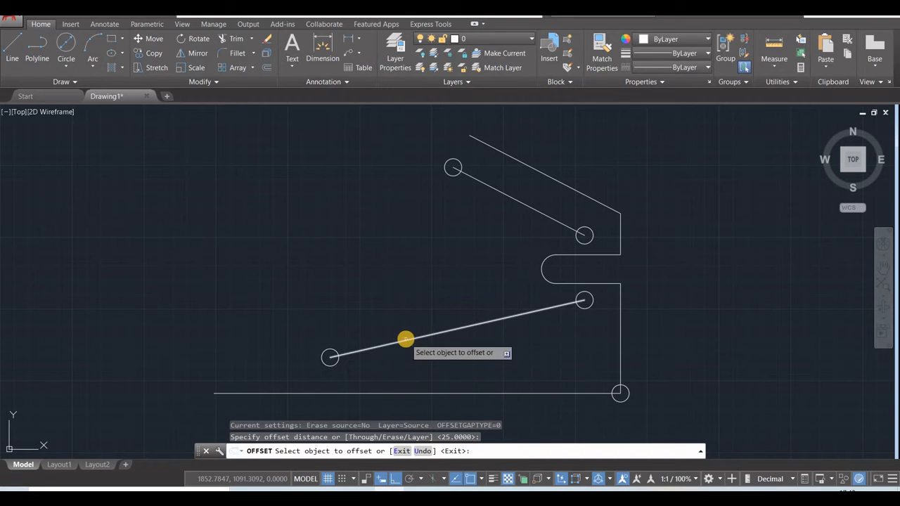
left_click(433, 374)
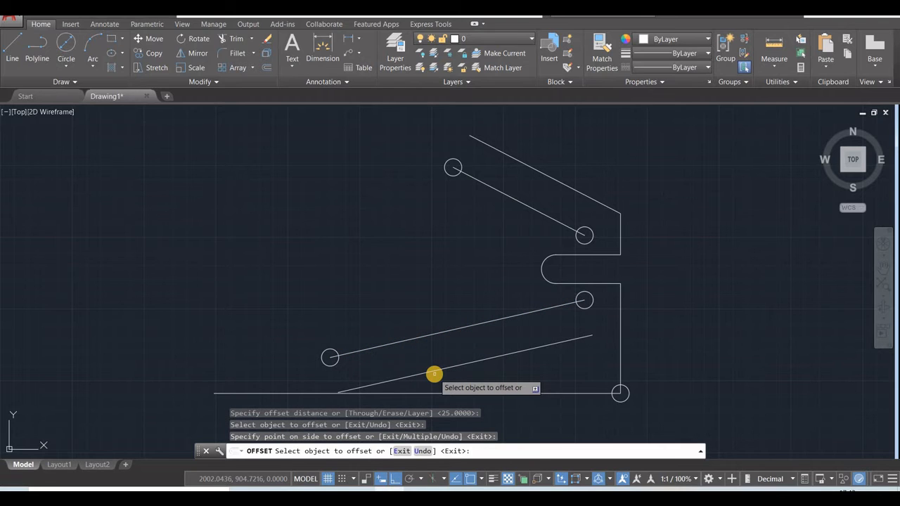
key("Escape")
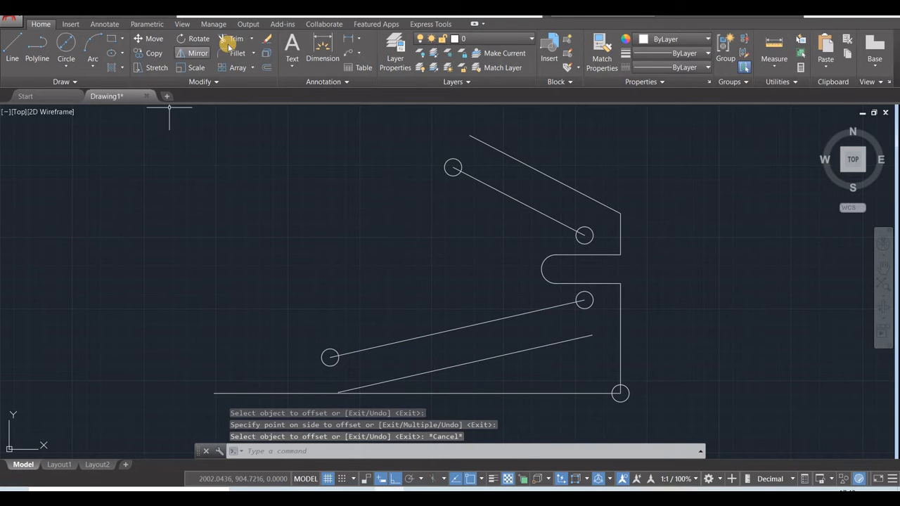
- Extend both ends of the lower offset line to meet the plate's right edge and bottom edge
left_click(252, 38)
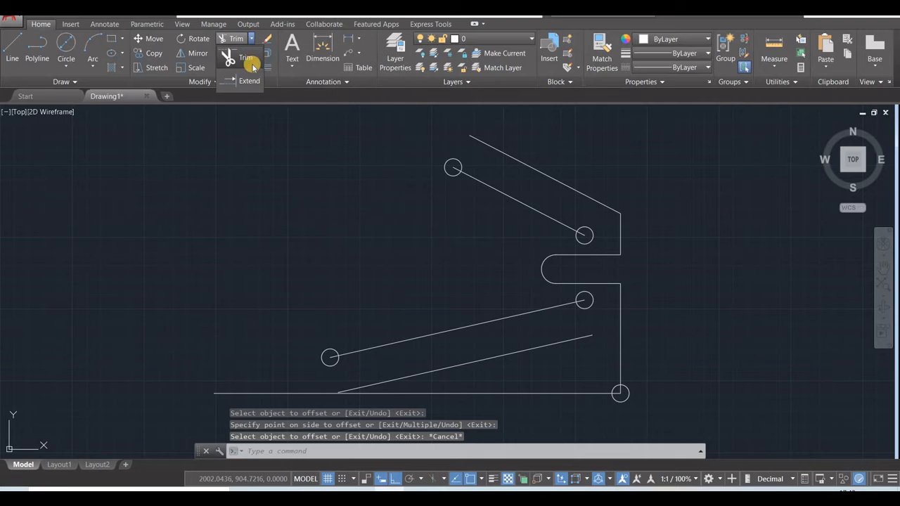
left_click(243, 84)
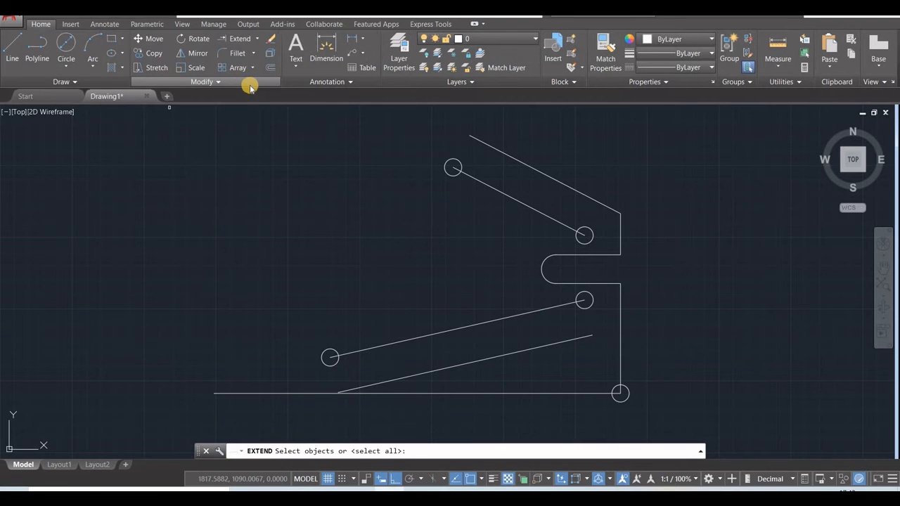
key("Return")
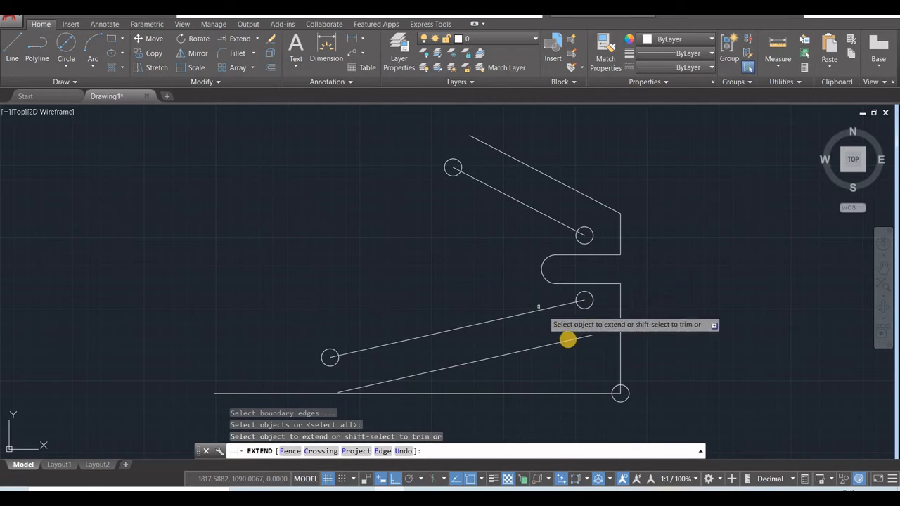
left_click(568, 340)
left_click(353, 389)
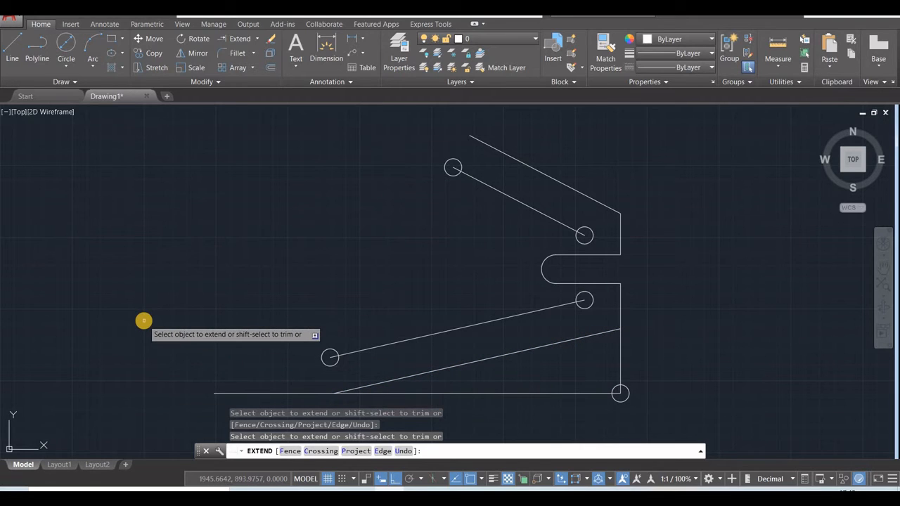
key("Escape")
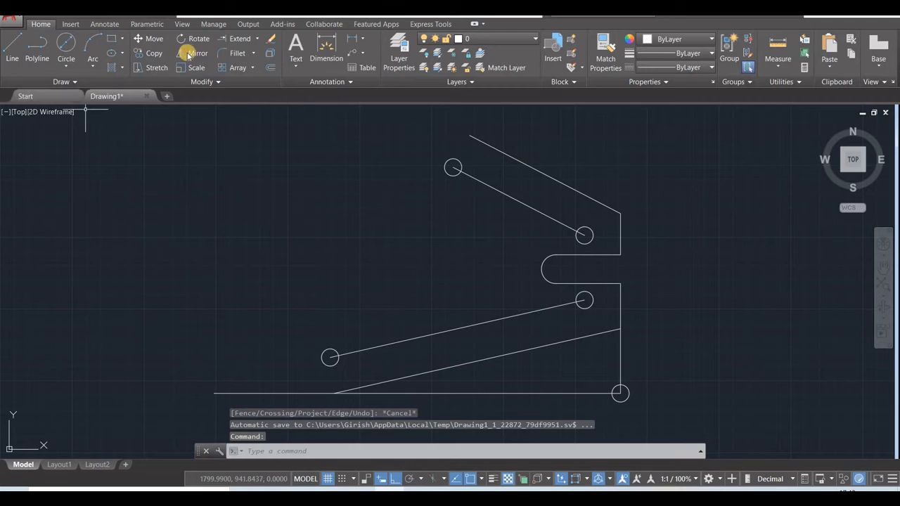
- Trim the bottom edge and the right edge beyond their intersections with the lower sloped line
left_click(239, 40)
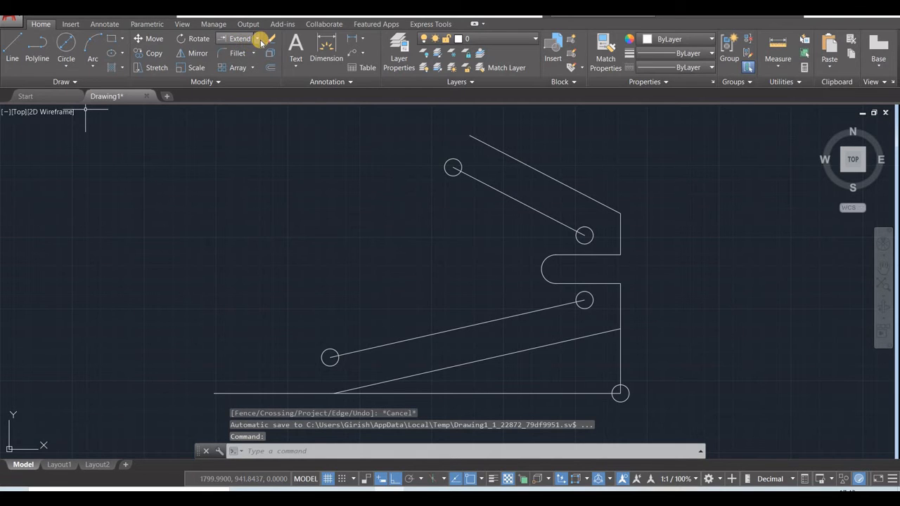
left_click(257, 39)
left_click(246, 56)
key("Return")
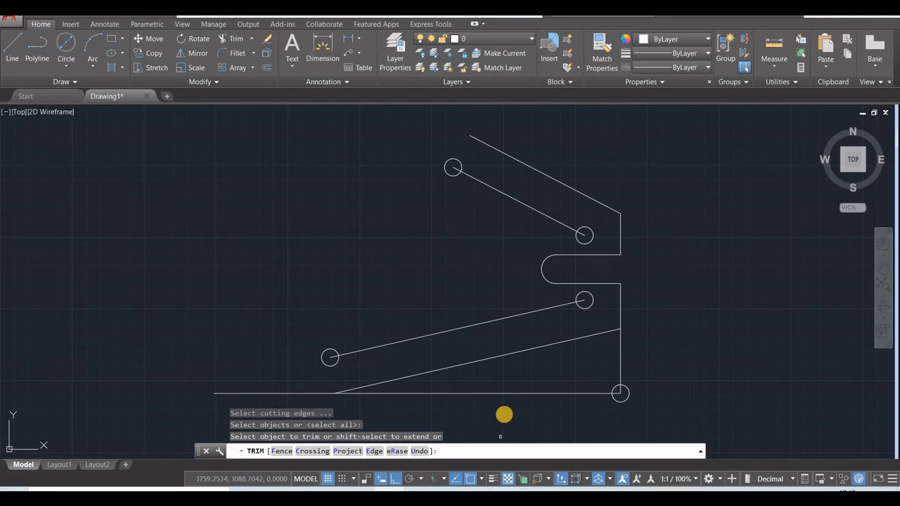
left_click(502, 394)
left_click(620, 344)
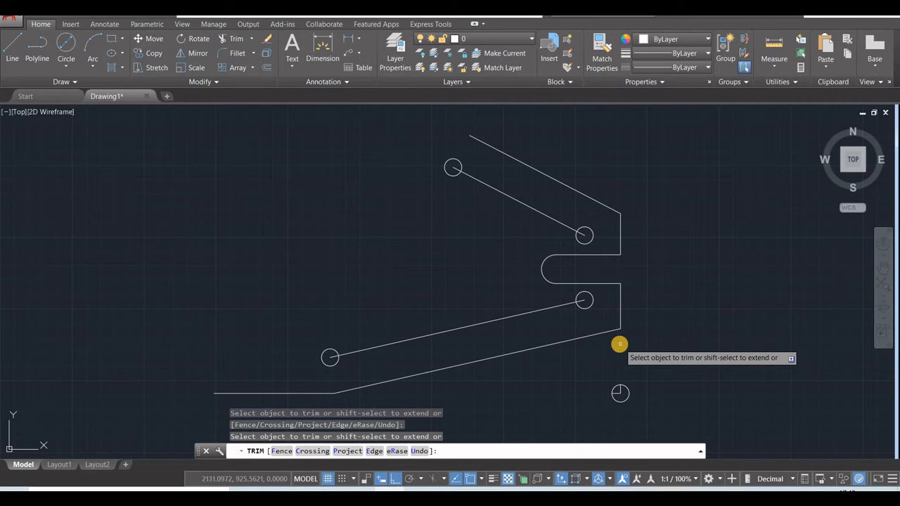
key("Escape")
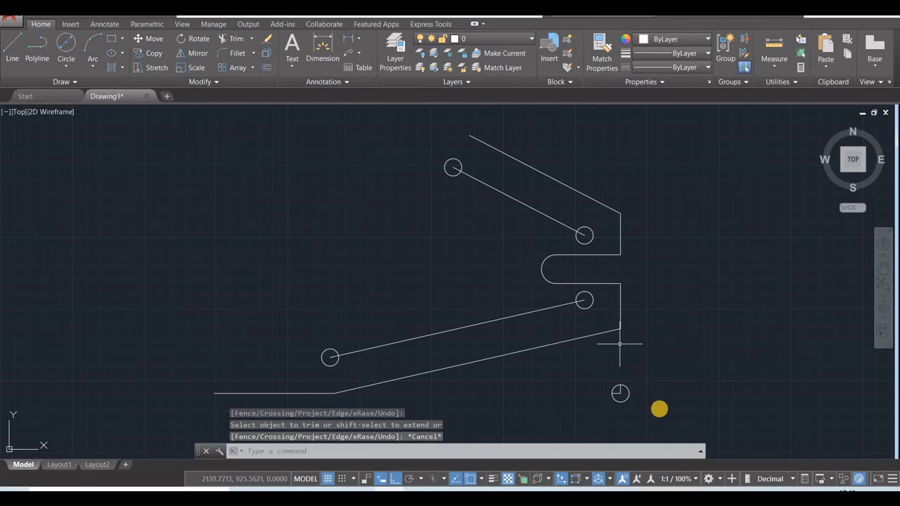
- Delete the lower-right corner circle with its leftover line stubs and the two lines joining the hole centres
mouse_move(649, 368)
left_mouse_down()
mouse_move(572, 384)
mouse_move(635, 409)
left_mouse_up()
key("Delete")
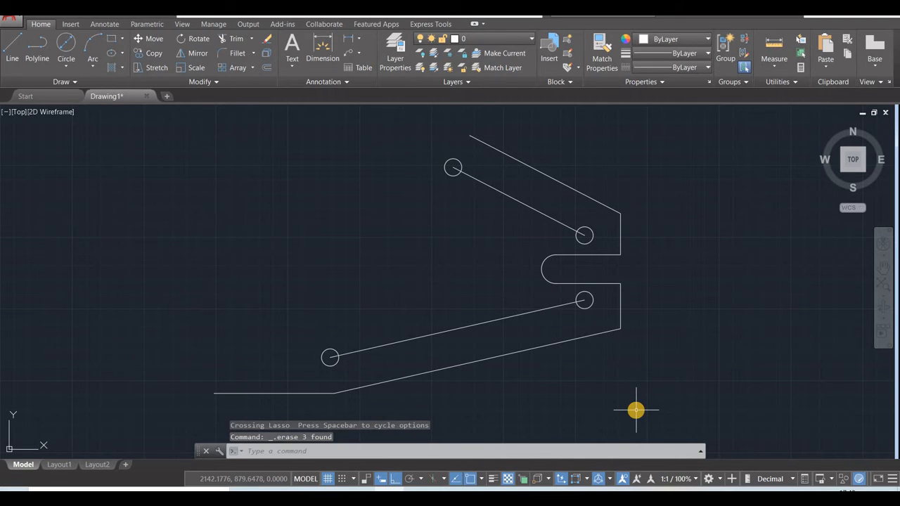
left_click(487, 321)
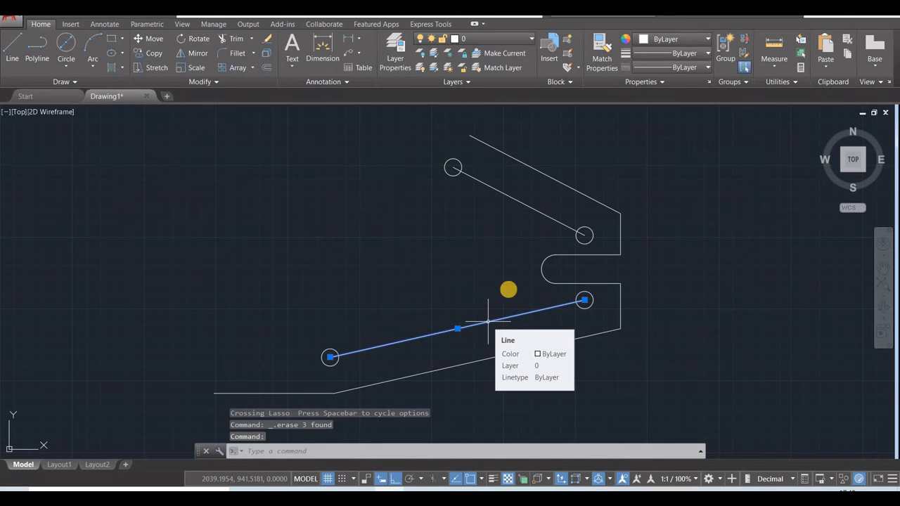
key("Delete")
left_click(527, 208)
key("Delete")
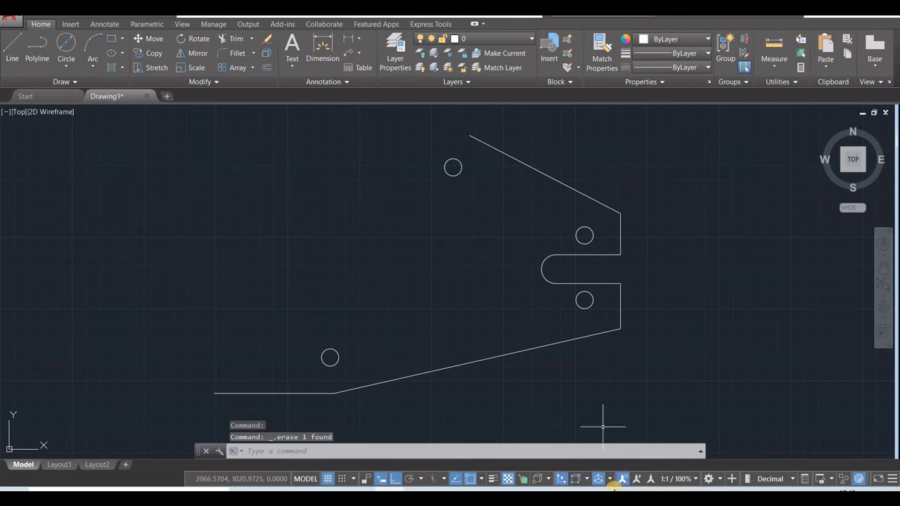
- Check the reference drawing and draw a circle of radius 80 centred on the lower-left hole
key("alt+Tab")
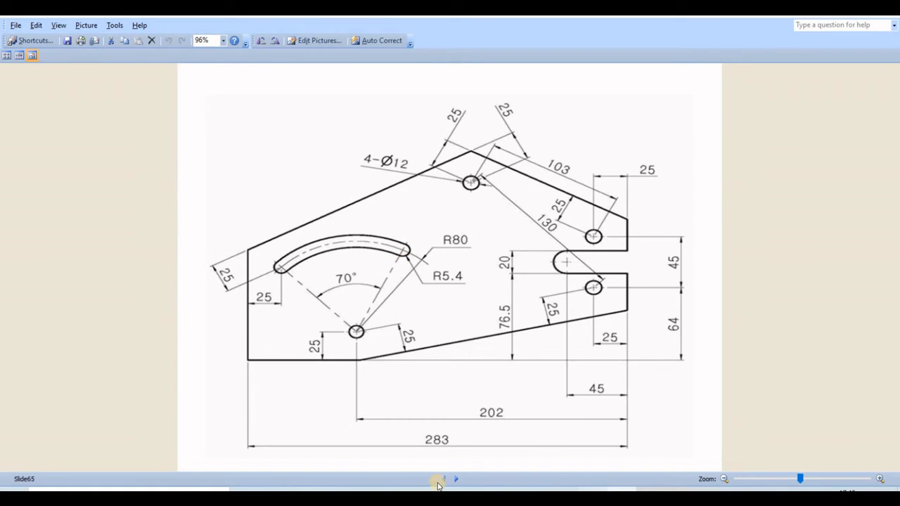
key("alt+Tab")
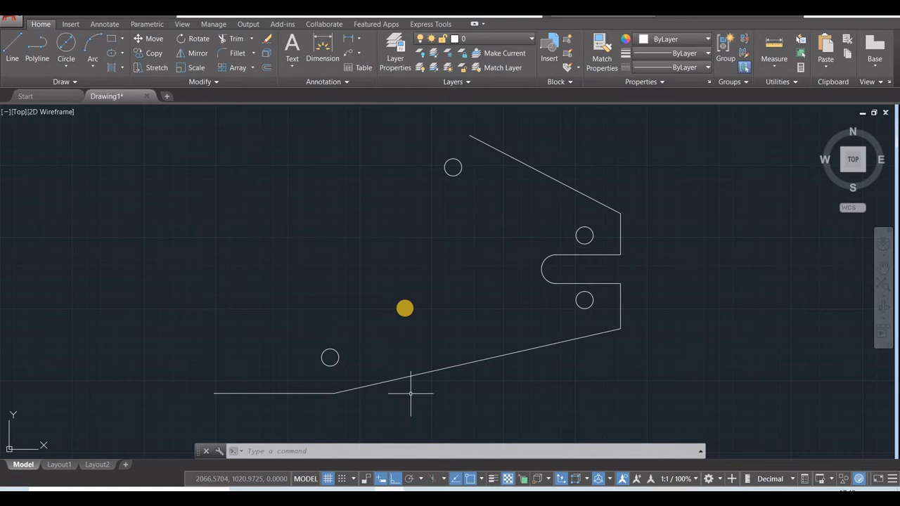
left_click(66, 66)
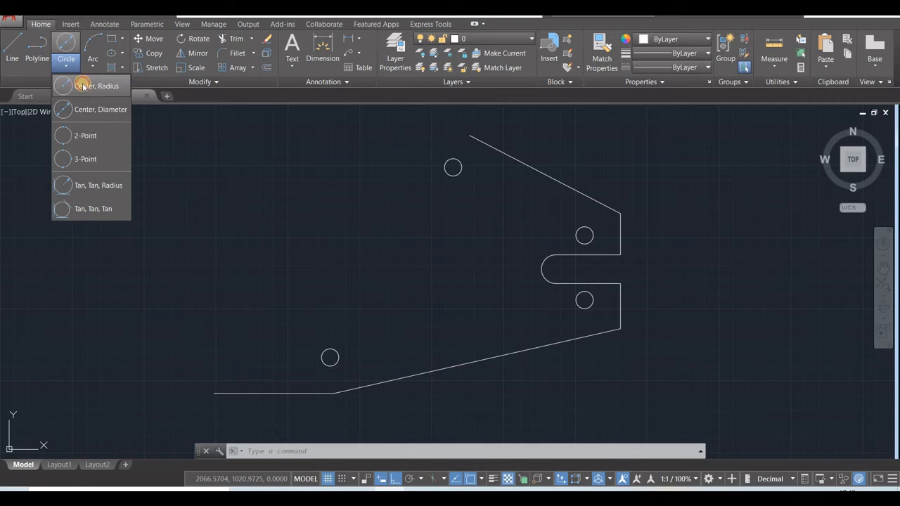
left_click(83, 86)
left_click(330, 357)
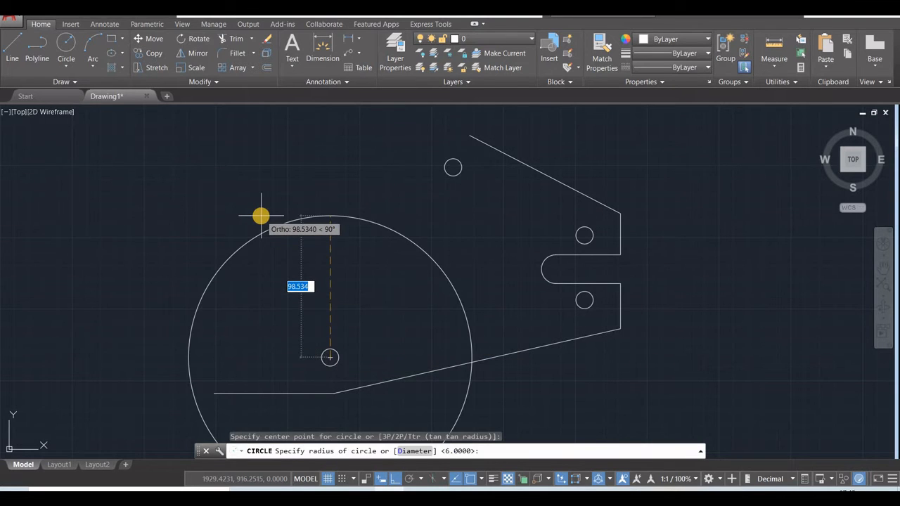
type("80")
key("Return")
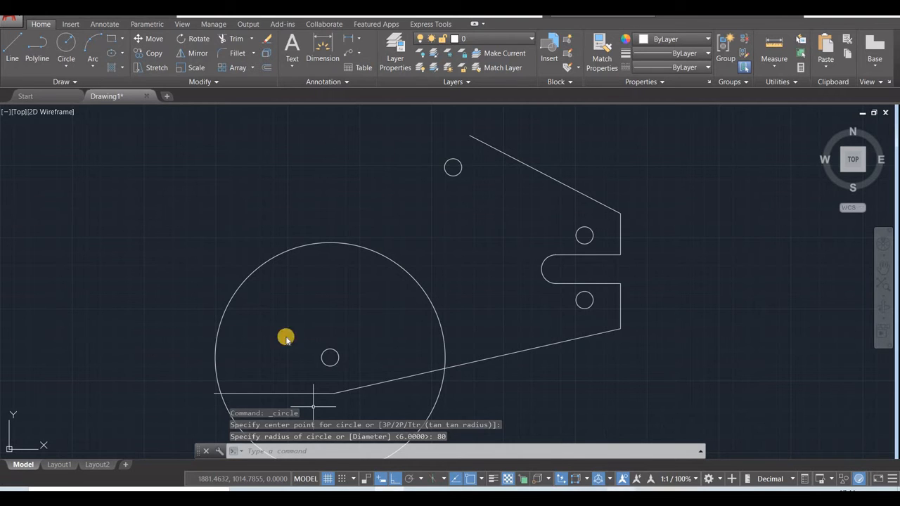
- Check the reference drawing and draw a vertical line about 167 long upward from the left end of the bottom edge
key("alt+Tab")
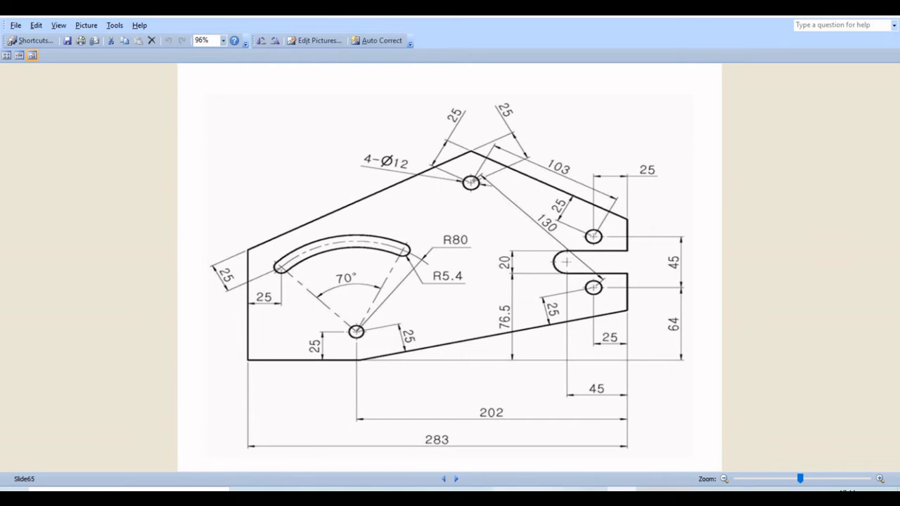
key("alt+Tab")
left_click(14, 40)
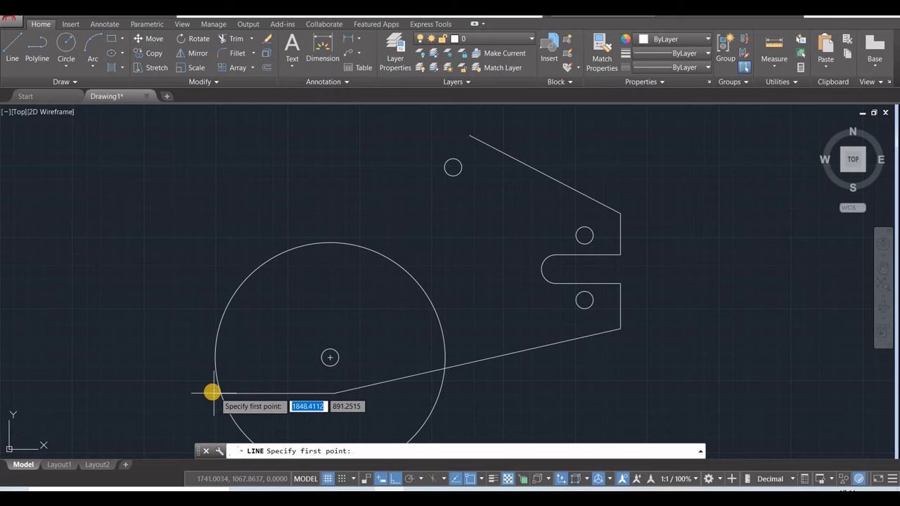
left_click(213, 392)
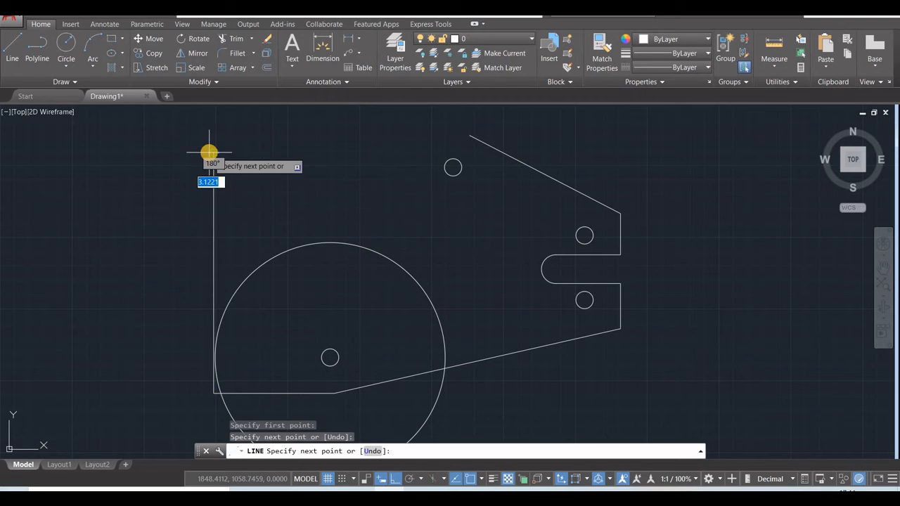
key("Escape")
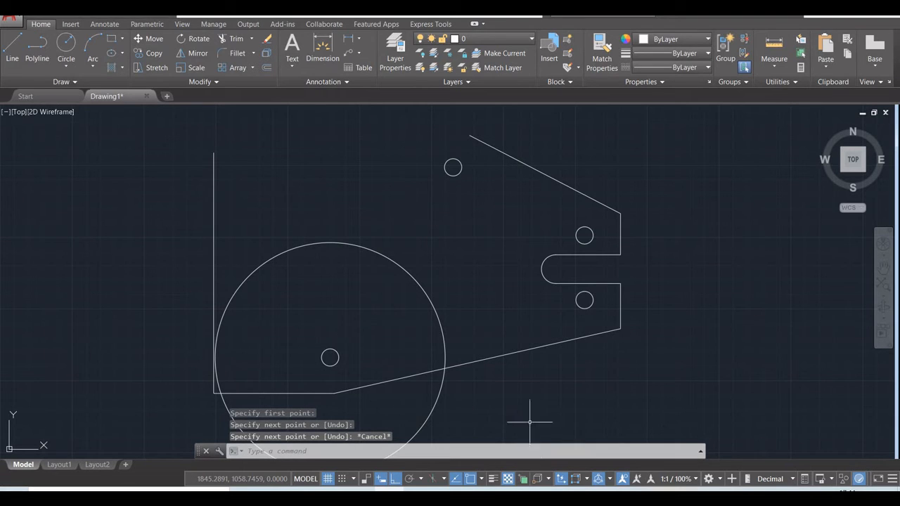
- Check the reference drawing and offset the vertical left edge by 25 toward the inside of the plate
left_click(622, 490)
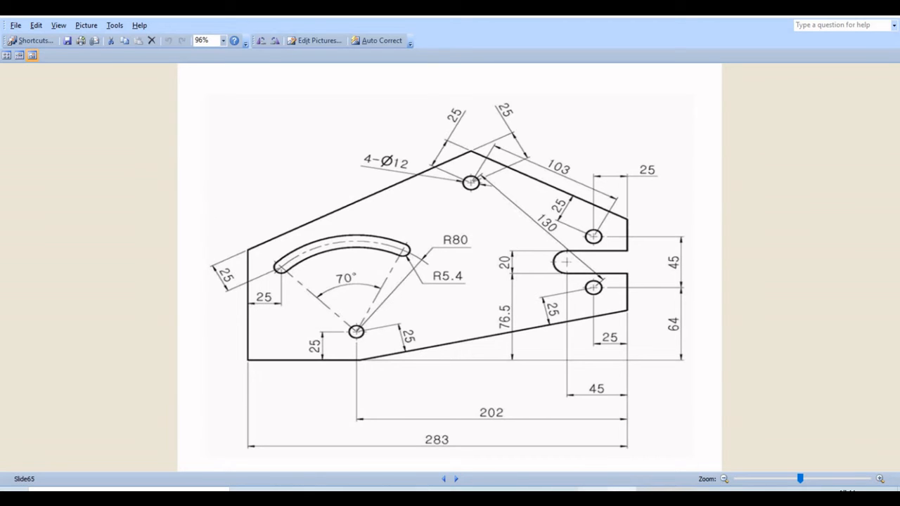
key("alt+Tab")
left_click(266, 69)
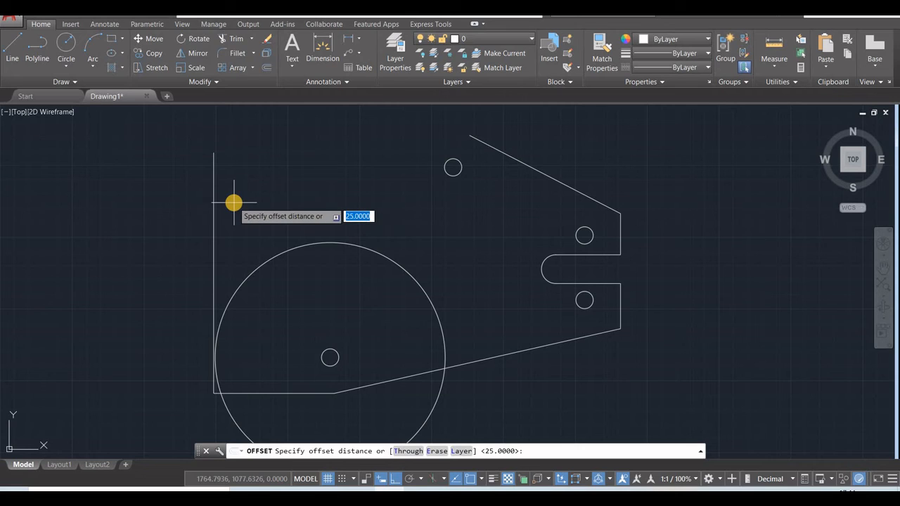
key("Return")
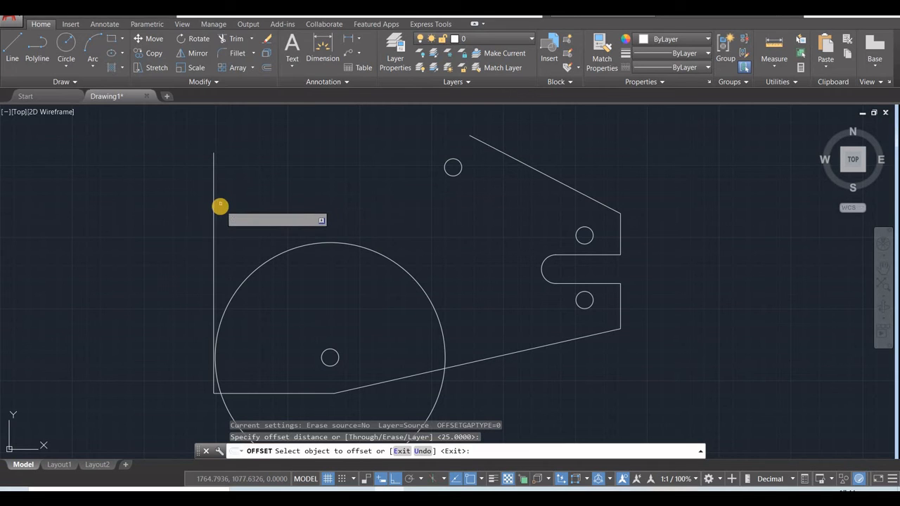
left_click(213, 207)
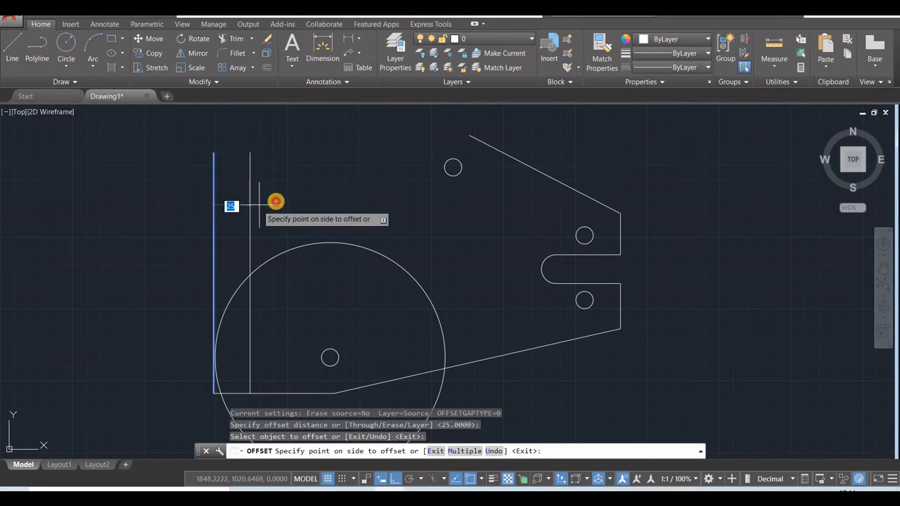
left_click(246, 282)
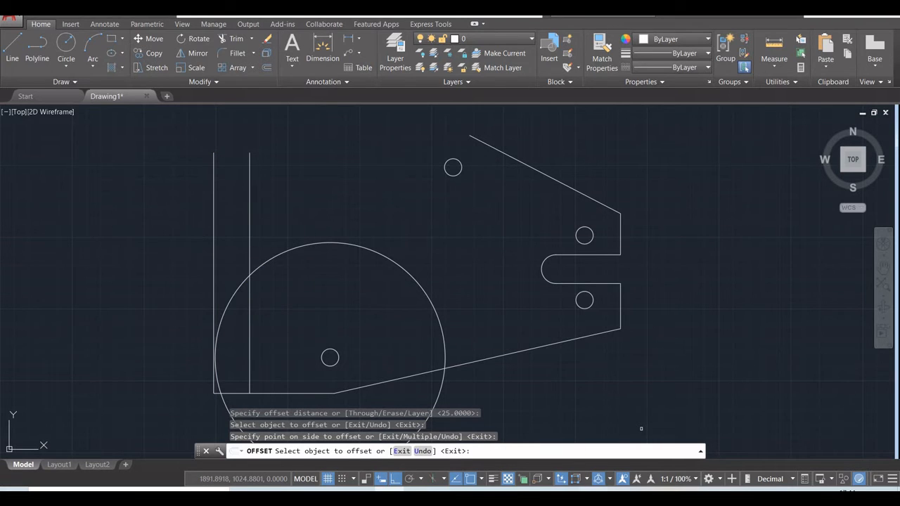
- Check the reference drawing and draw a circle of radius 5.4 at the upper intersection of the offset line and the radius 80 circle
left_click(621, 489)
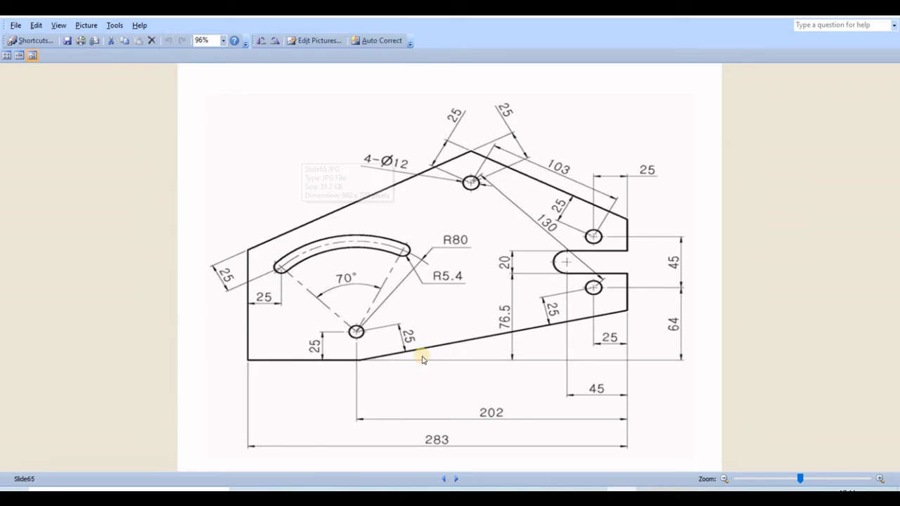
key("alt+Tab")
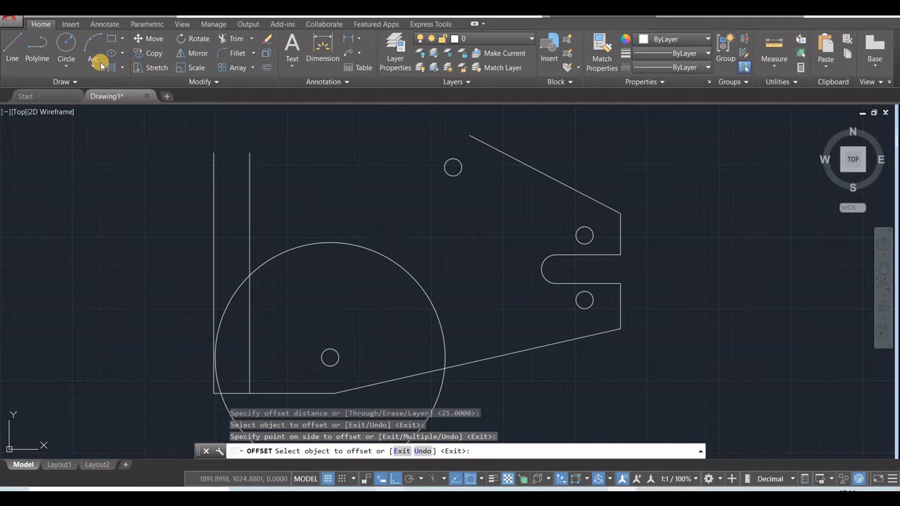
left_click(69, 65)
left_click(97, 87)
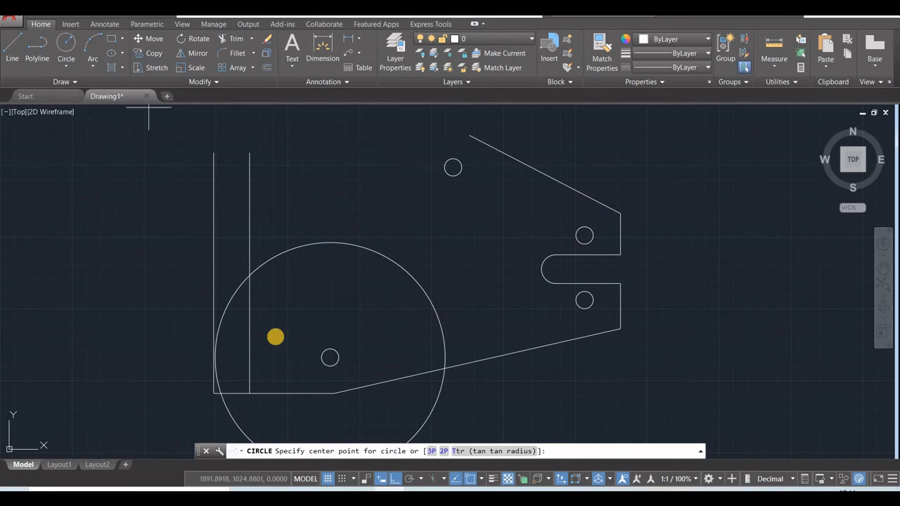
left_click(249, 275)
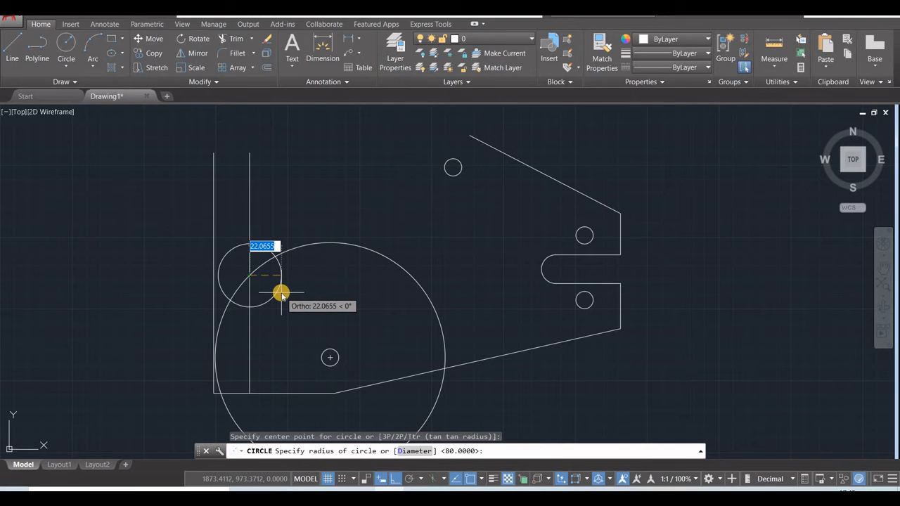
type("5")
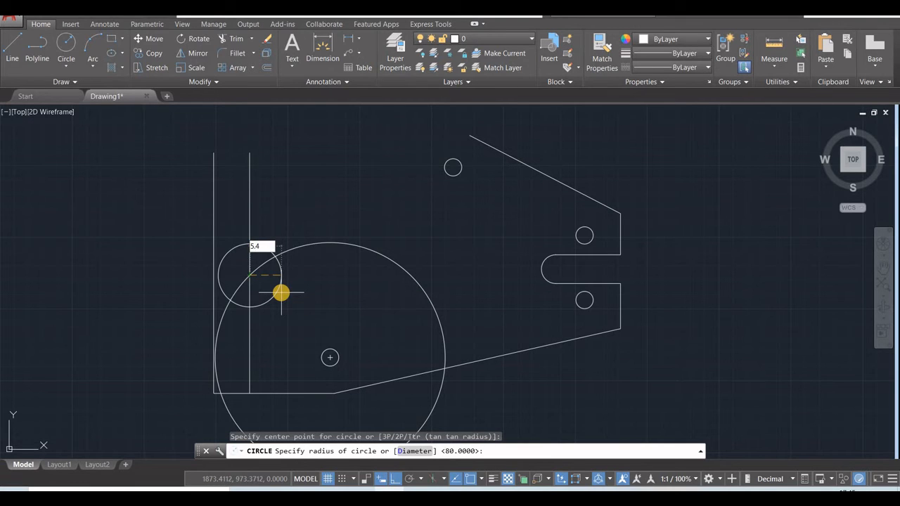
type(".4")
key("Return")
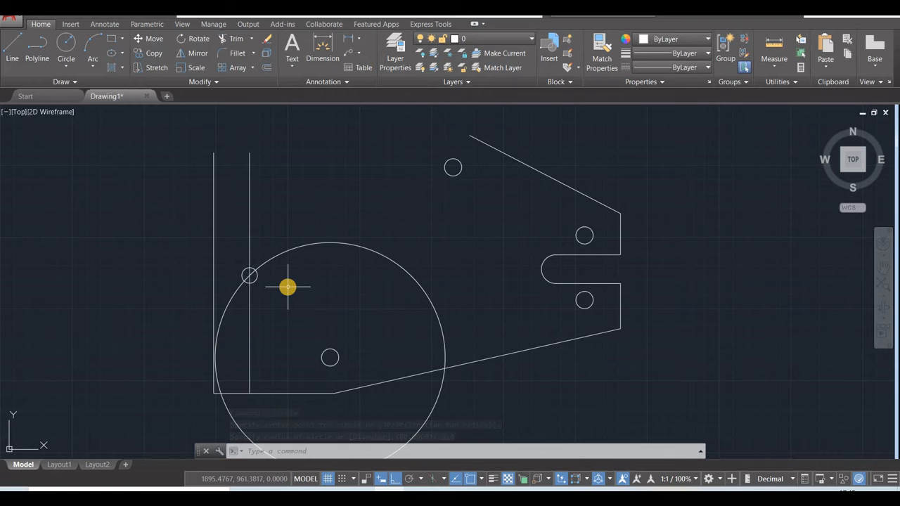
- Draw a line from the centre of the top hole to the centre of the radius 5.4 circle
left_click(12, 49)
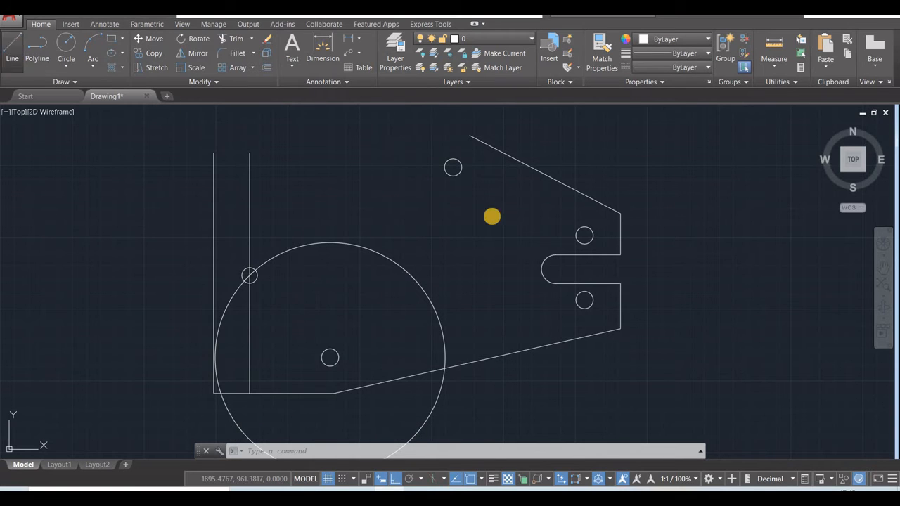
left_click(453, 166)
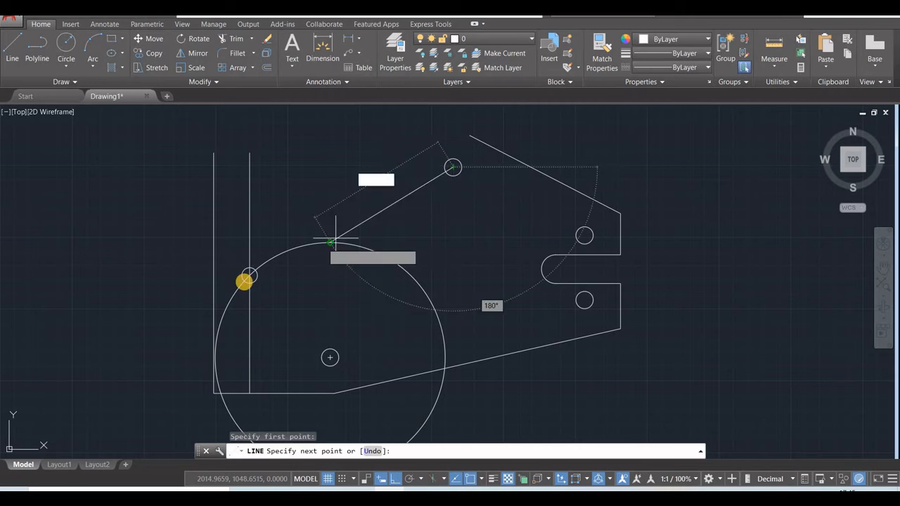
left_click(249, 276)
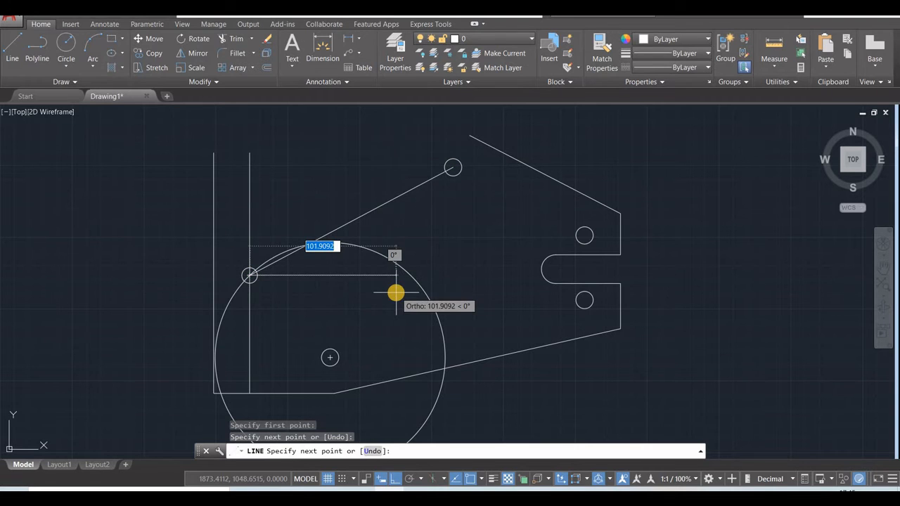
- Check the reference drawing and offset the line joining the top hole and the radius 5.4 circle by 25 toward the outside of the plate
key("Escape")
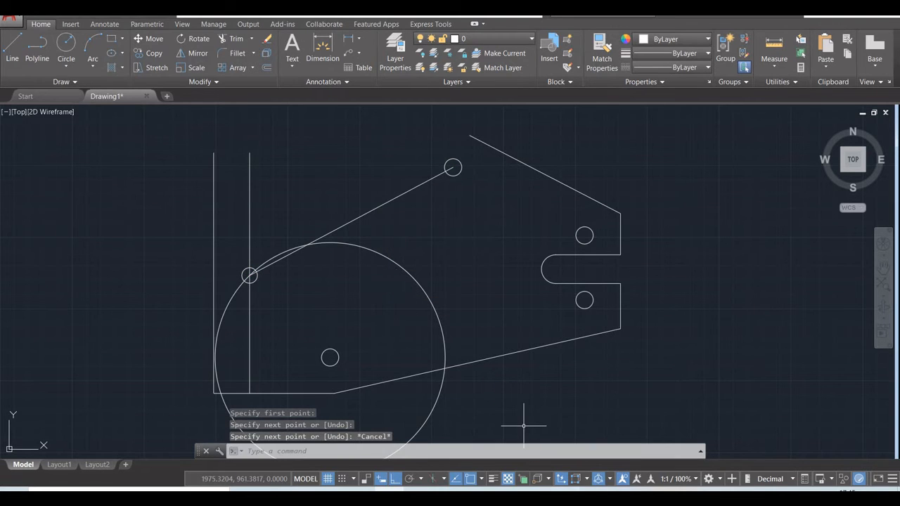
key("alt+Tab")
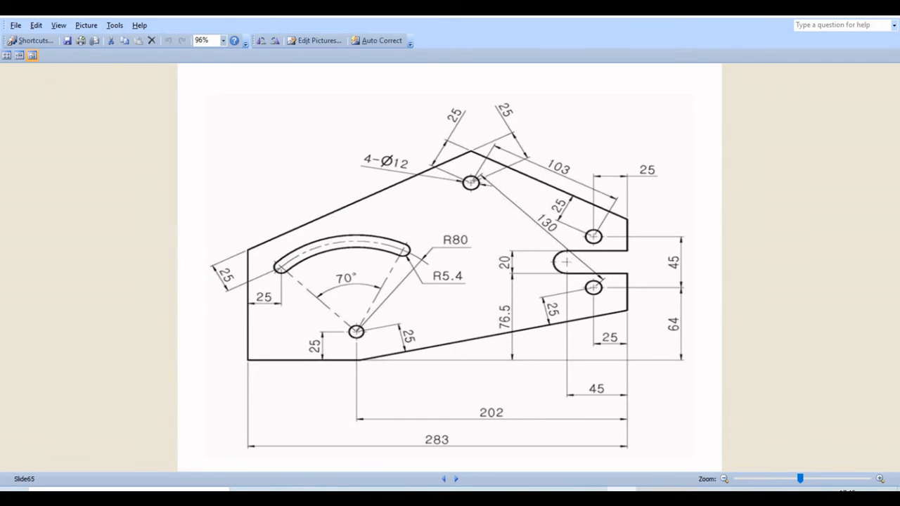
key("alt+Tab")
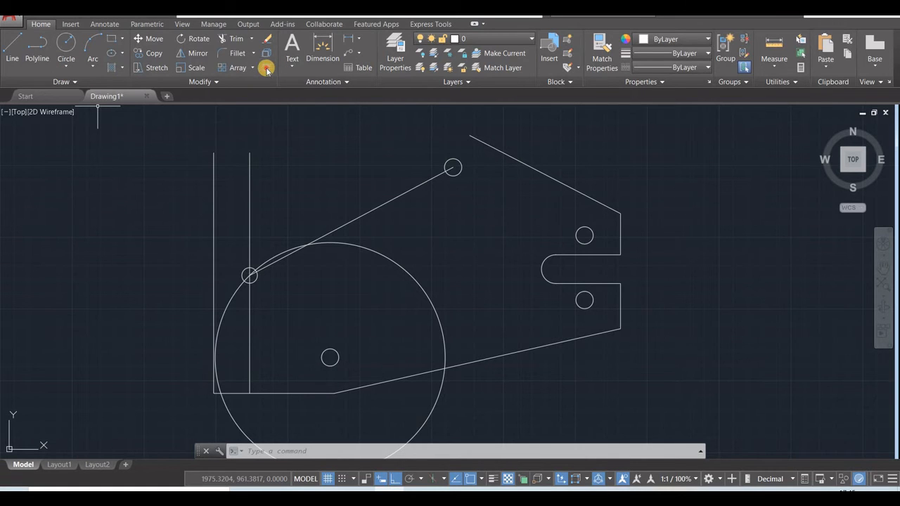
type("o")
key("Return")
key("Return")
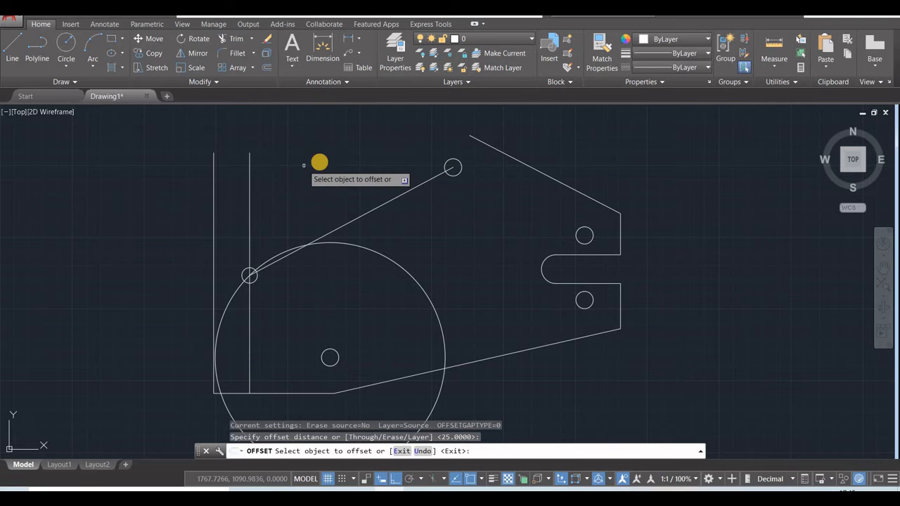
left_click(372, 203)
left_click(340, 153)
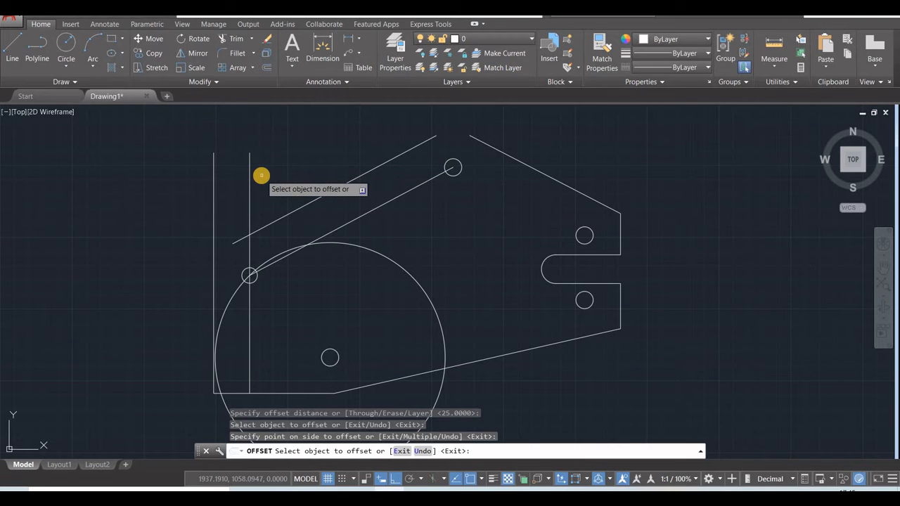
key("Escape")
key("Escape")
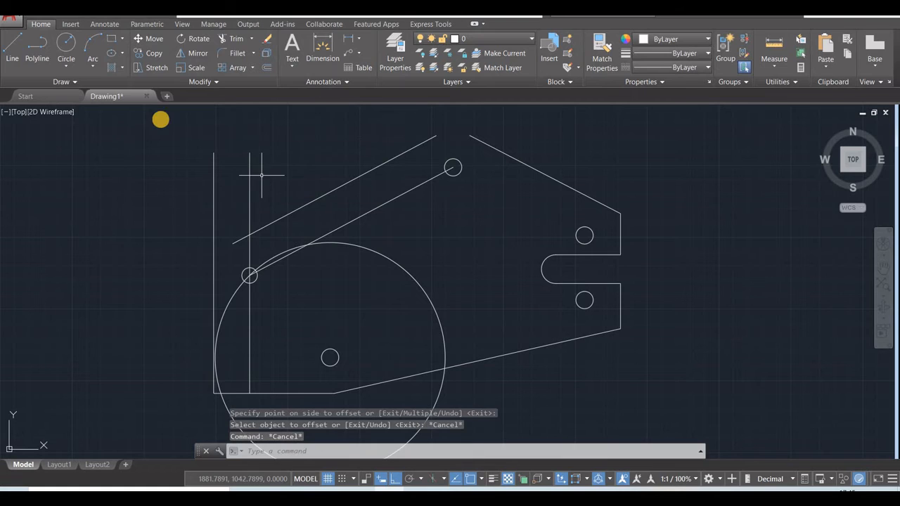
- Delete the inner vertical construction line and extend the outer slanted line to the plate's left vertical edge
left_click(250, 157)
key("Delete")
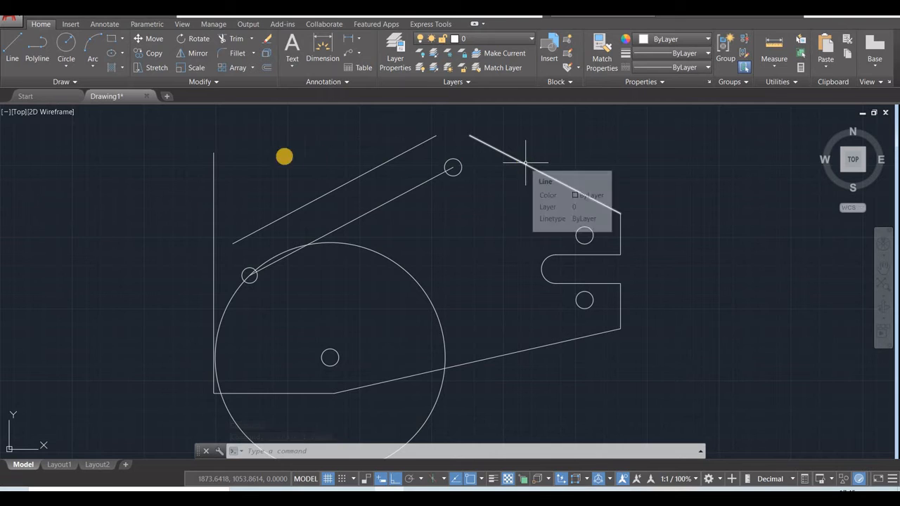
scroll(249, 166, "down", 2)
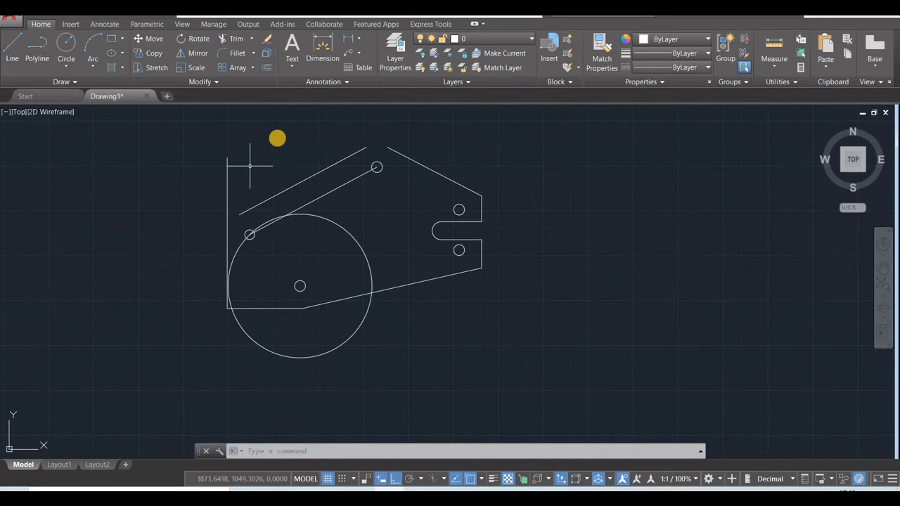
left_click(251, 40)
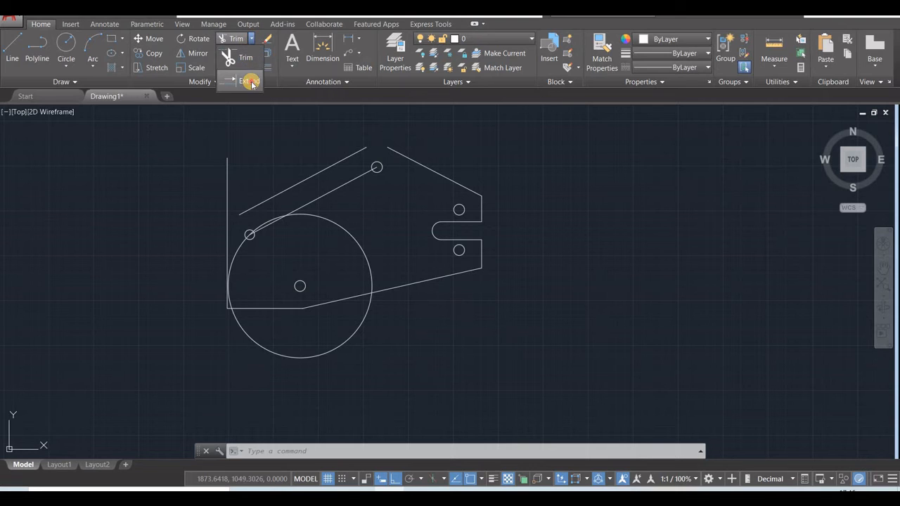
left_click(249, 81)
key("Return")
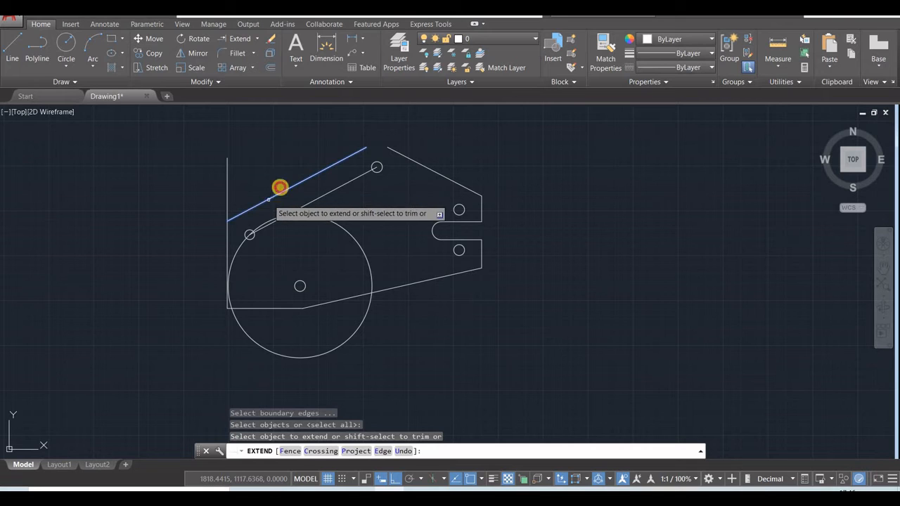
left_click(281, 189)
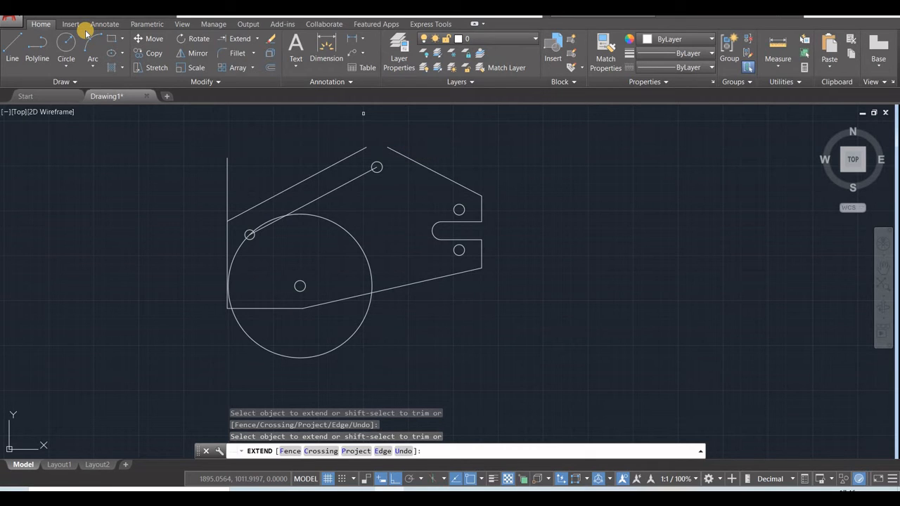
key("Escape")
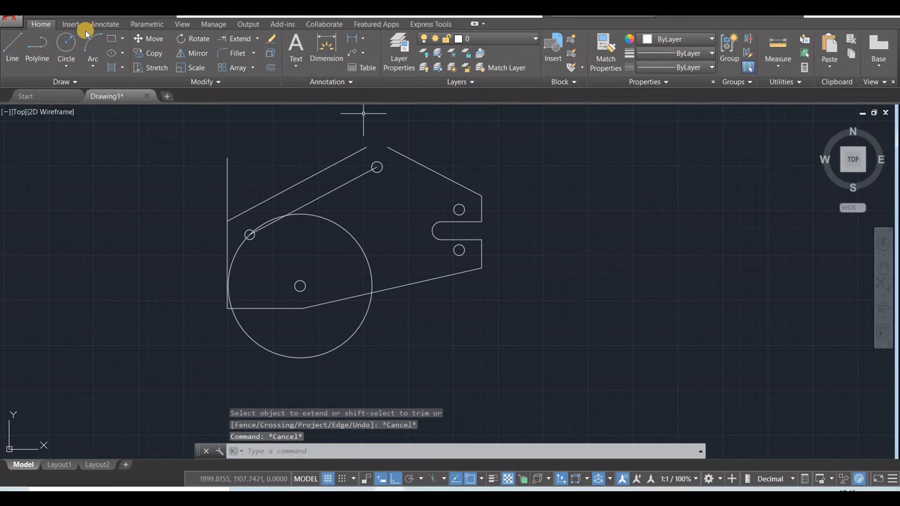
- Draw a slanted helper line with Ortho off above the plate, spanning the gap between the two upper edges
left_click(16, 43)
left_click(281, 147)
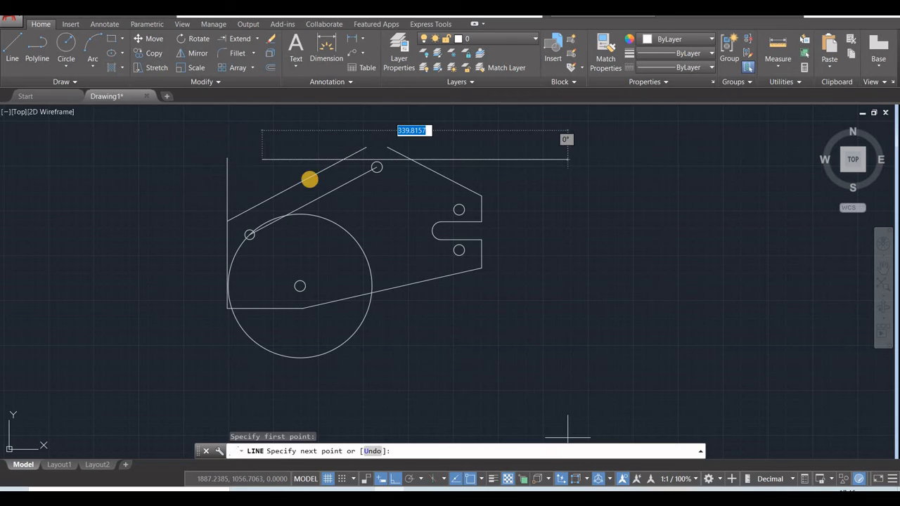
key("F8")
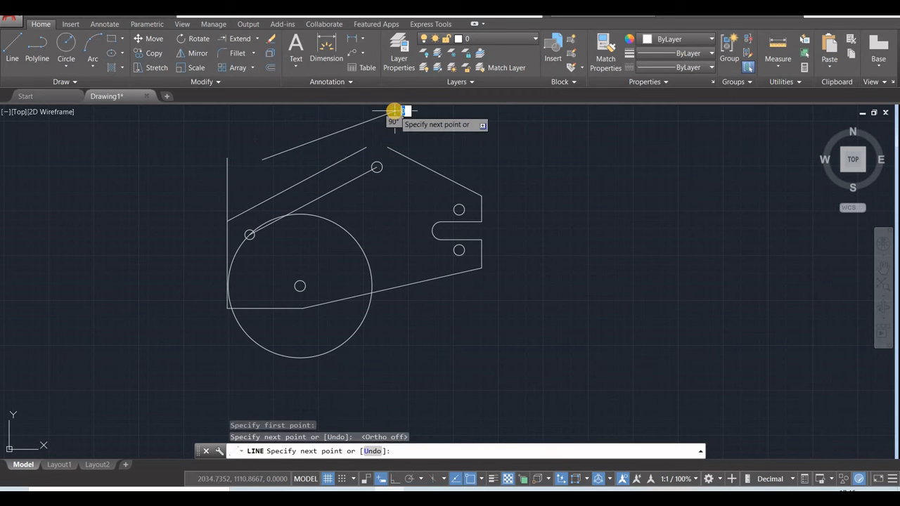
key("Escape")
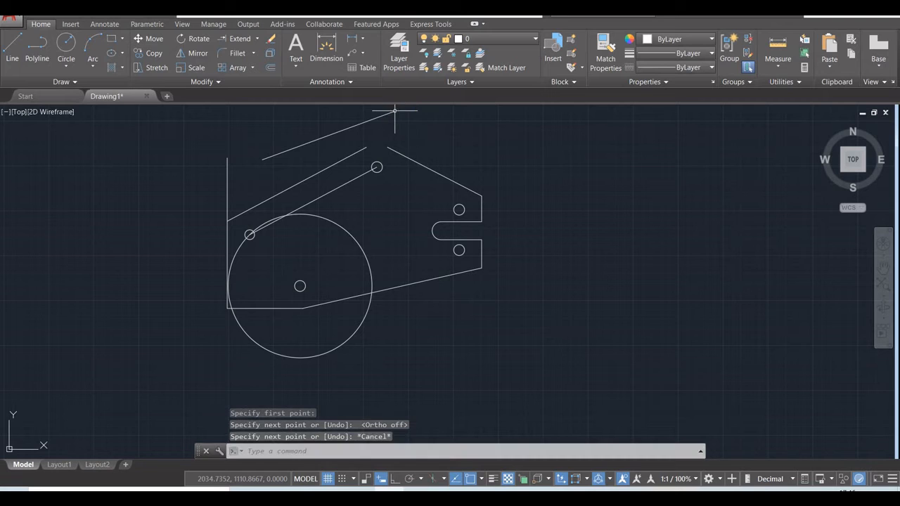
- Extend the right upper edge to the helper line and the left upper edge to the right upper edge
left_click(235, 41)
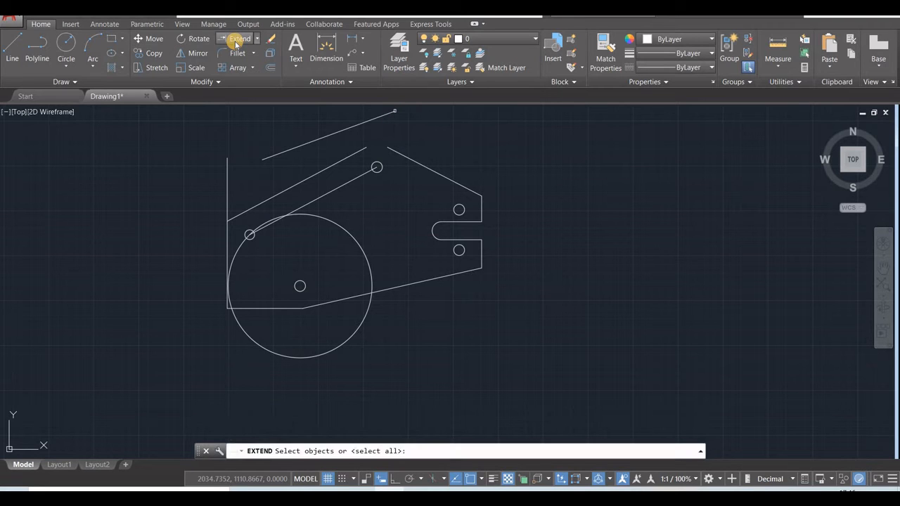
key("Return")
left_click(410, 159)
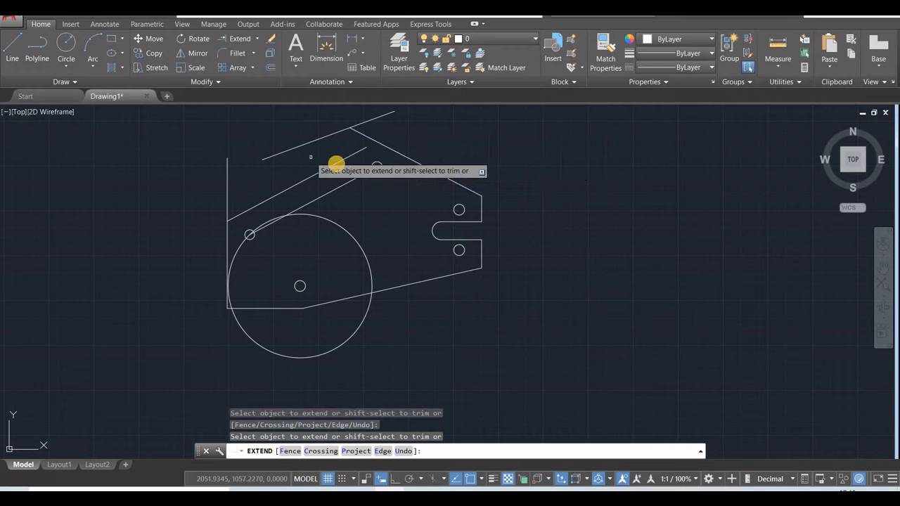
left_click(337, 163)
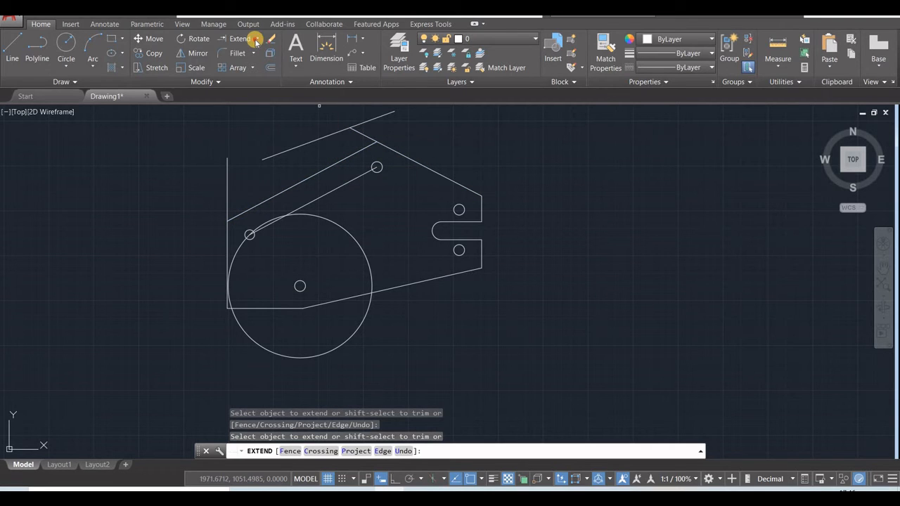
- Trim the right upper edge beyond the apex and the left vertical edge above its corner with the slanted edge
left_click(257, 38)
left_click(247, 59)
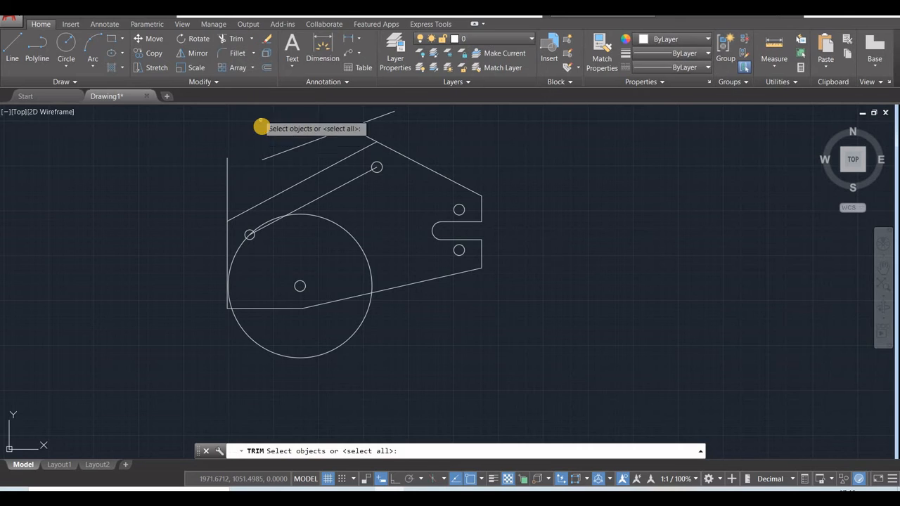
key("Return")
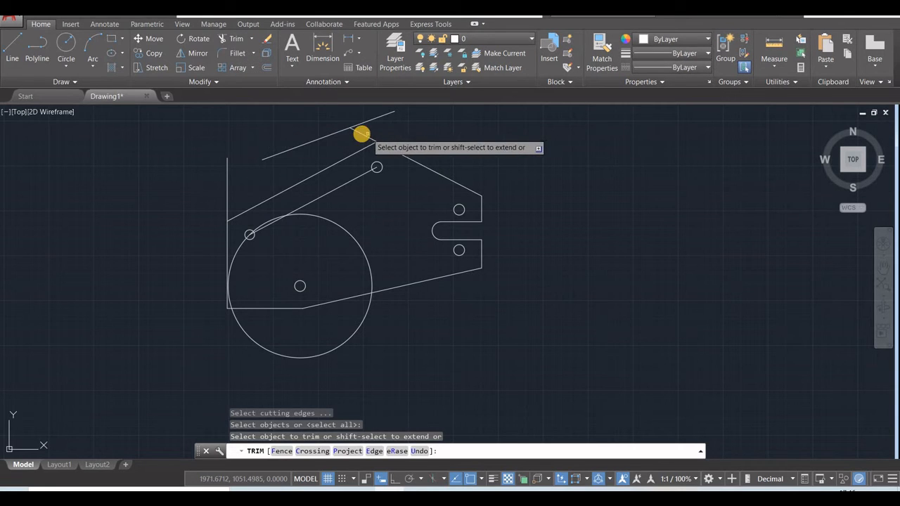
left_click(311, 164)
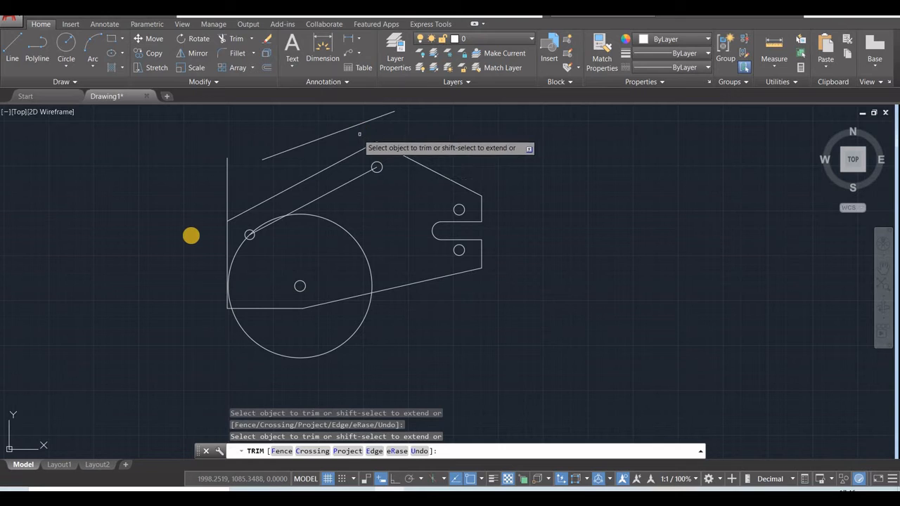
left_click(227, 195)
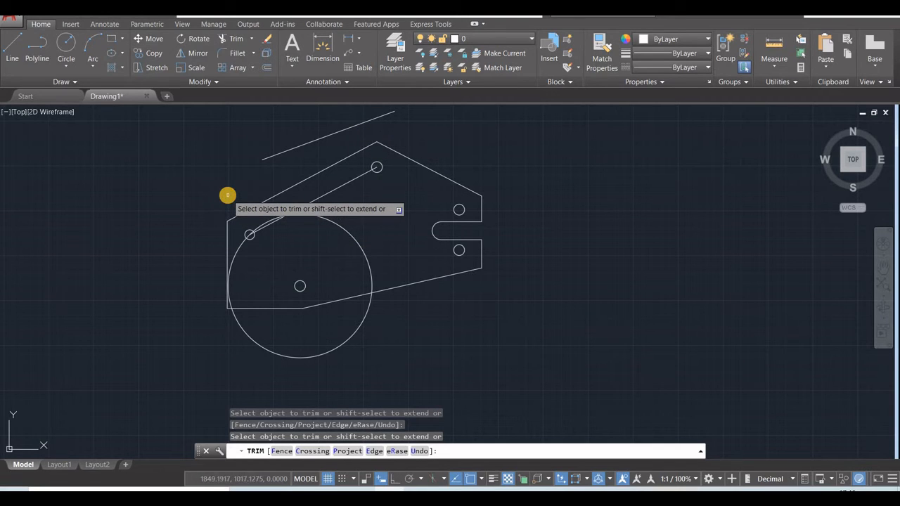
key("Escape")
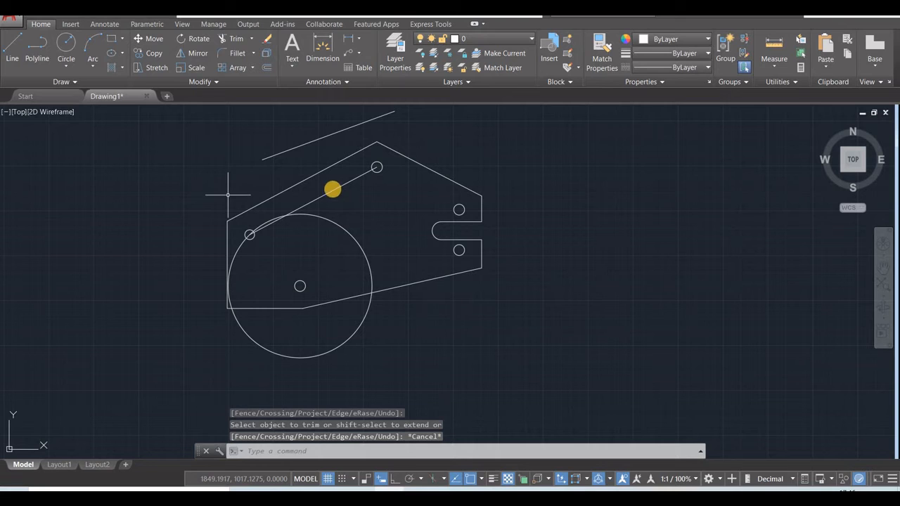
- Delete the line between the top hole and the radius 5.4 circle, and the helper line above the plate
left_click(335, 189)
key("Delete")
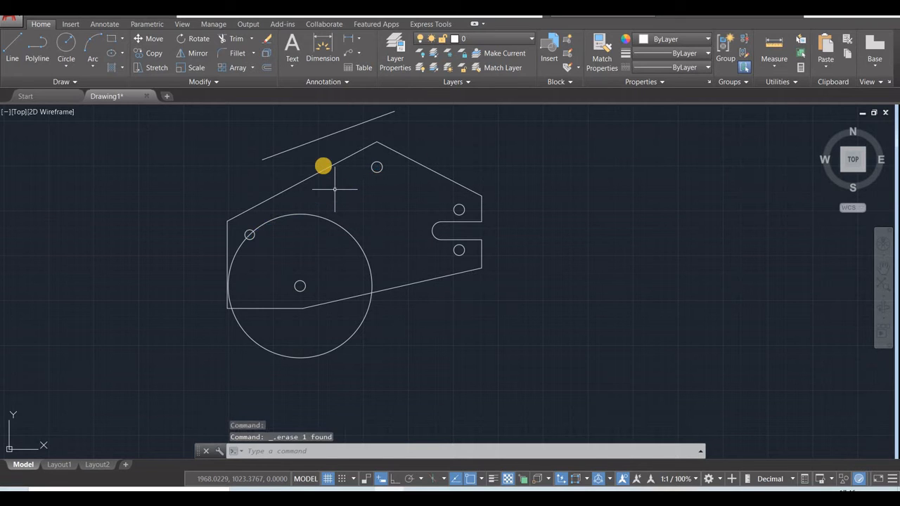
left_click(327, 134)
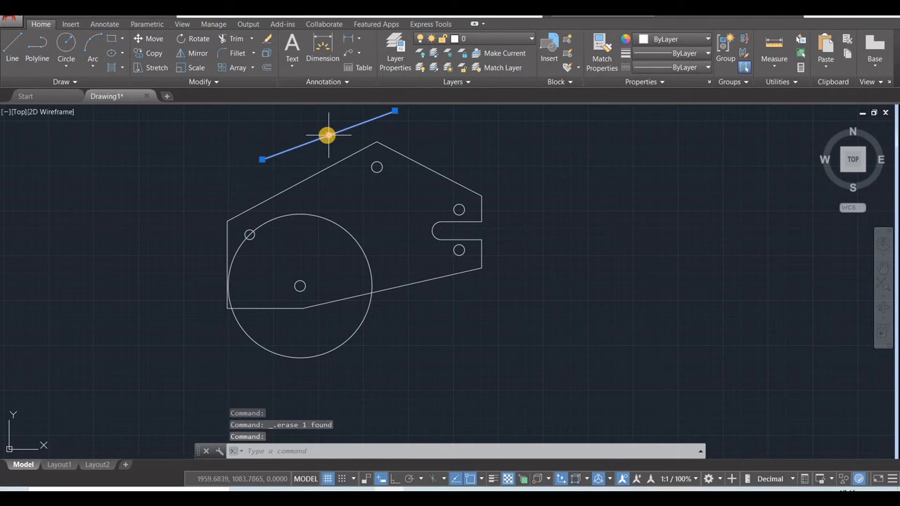
key("Delete")
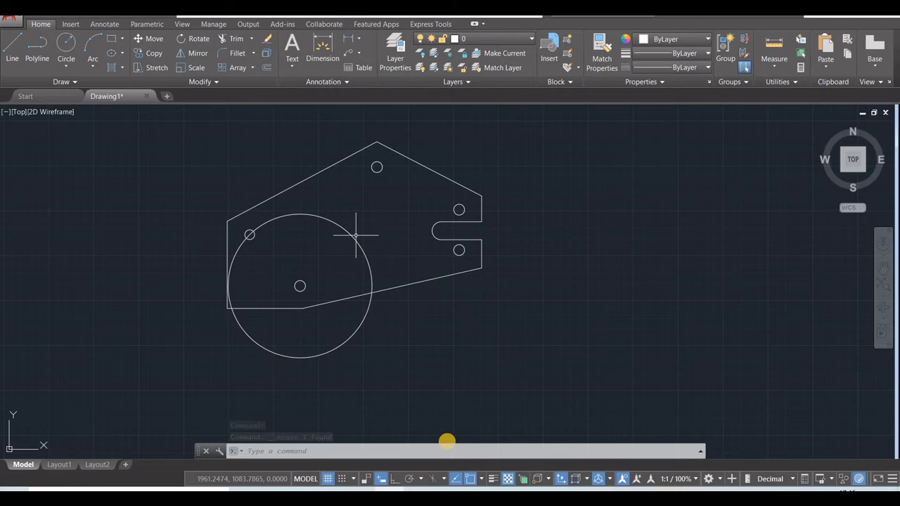
- Check the reference drawing and draw a line from the centre of the radius 5.4 circle to the centre of the bottom hole
left_click(617, 496)
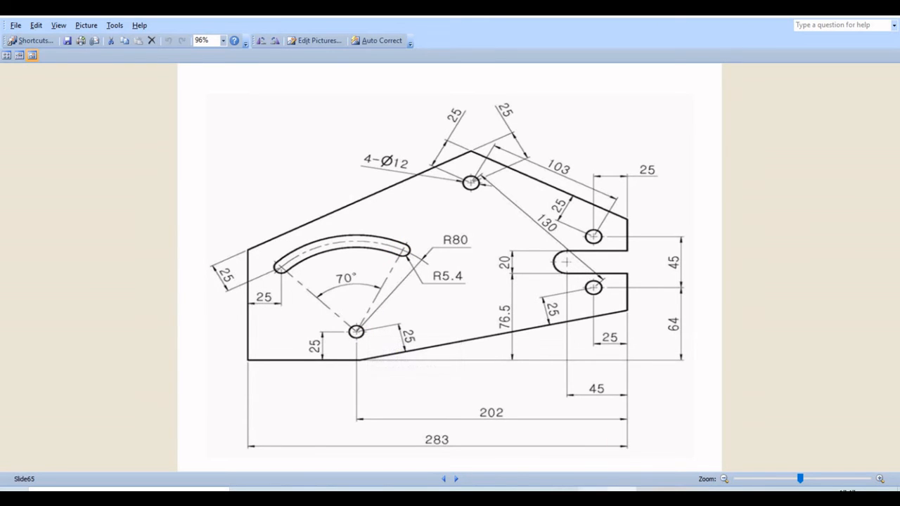
mouse_move(622, 498)
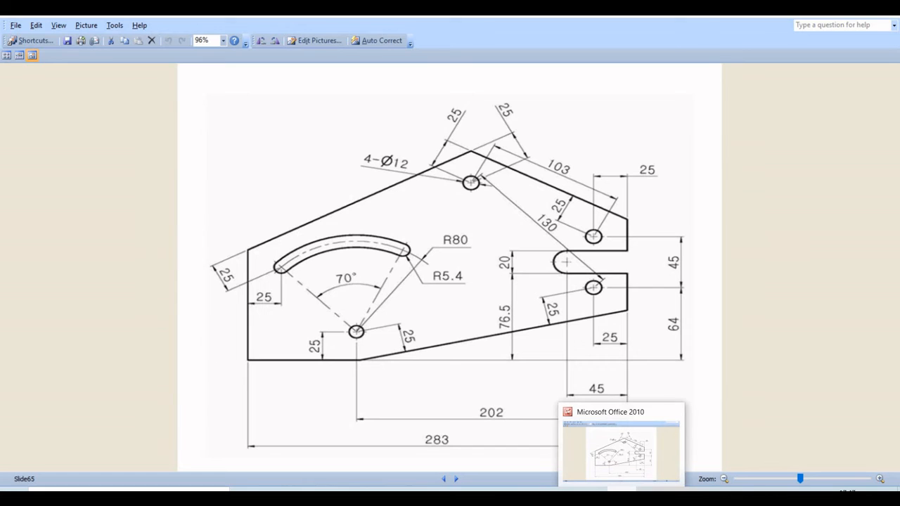
left_click(389, 496)
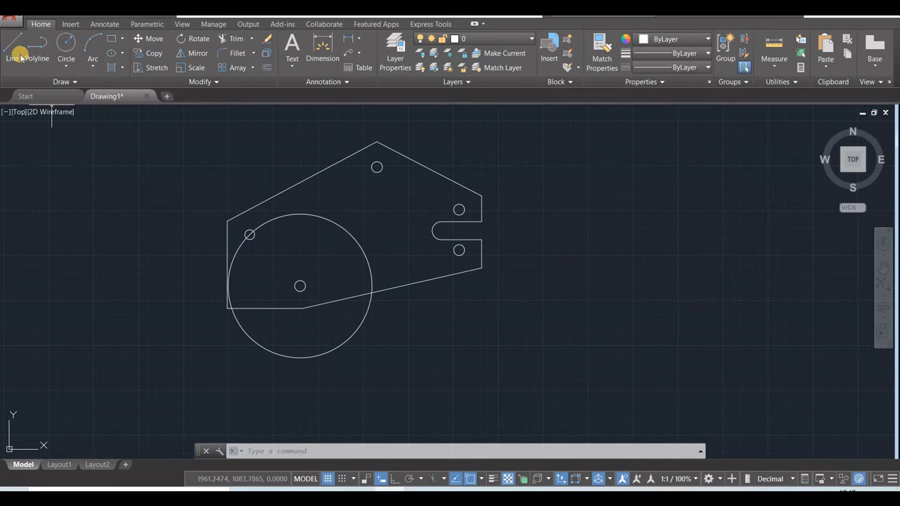
scroll(251, 237, "up", 5)
left_click(251, 237)
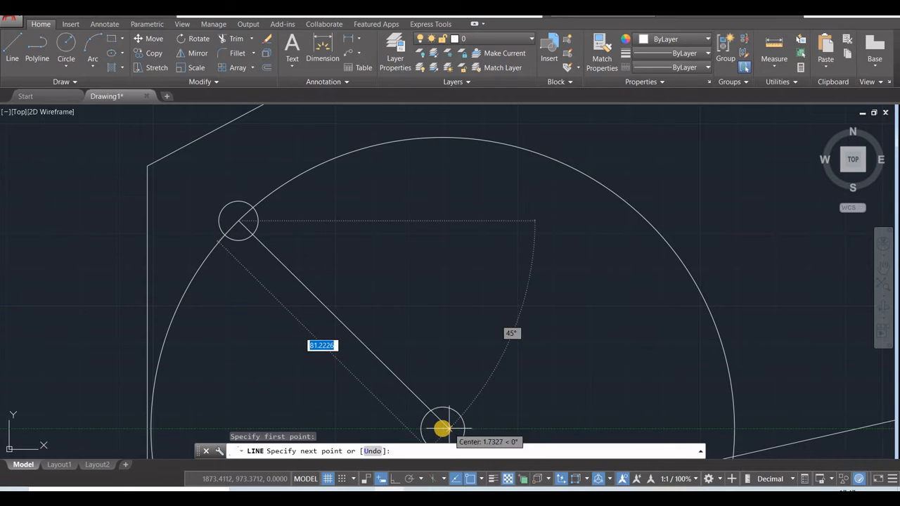
left_click(441, 426)
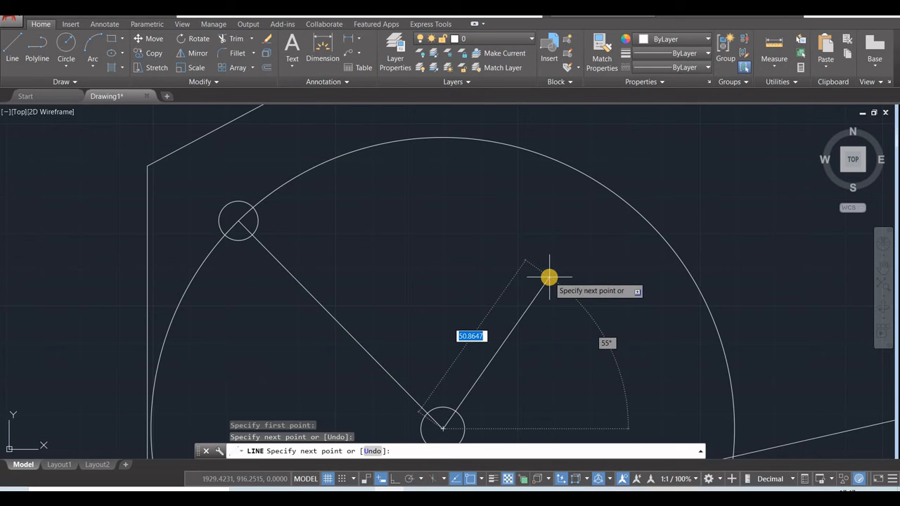
- Check the slot angle in the reference drawing and draw a second line from the bottom hole's centre steeply upward inside the radius 80 circle
left_click(621, 495)
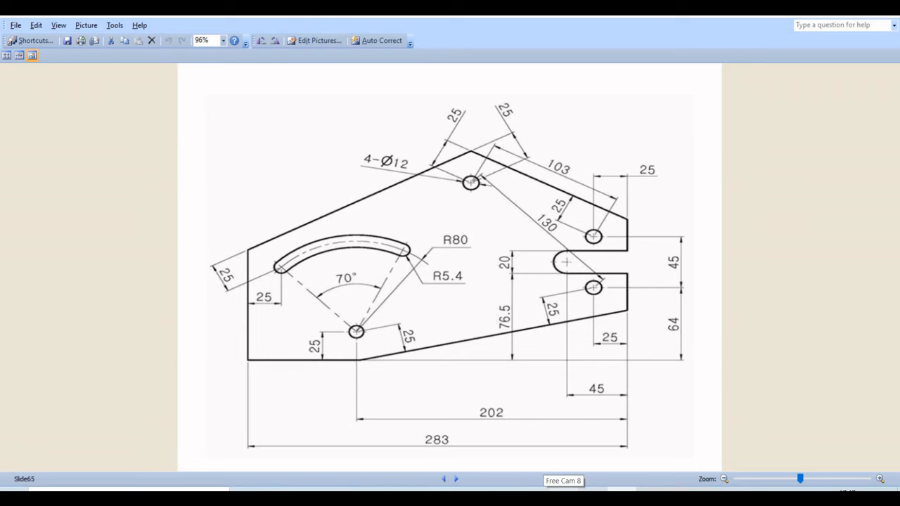
mouse_move(621, 491)
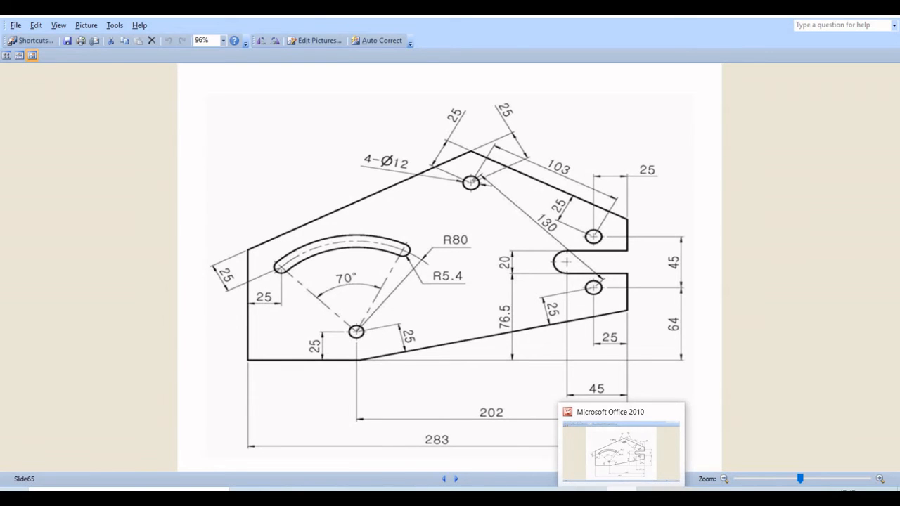
left_click(411, 443)
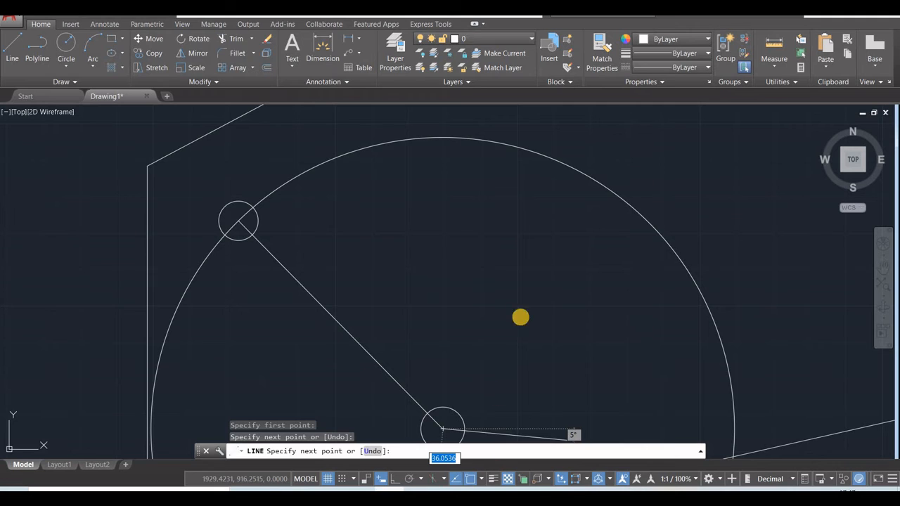
left_click(503, 209)
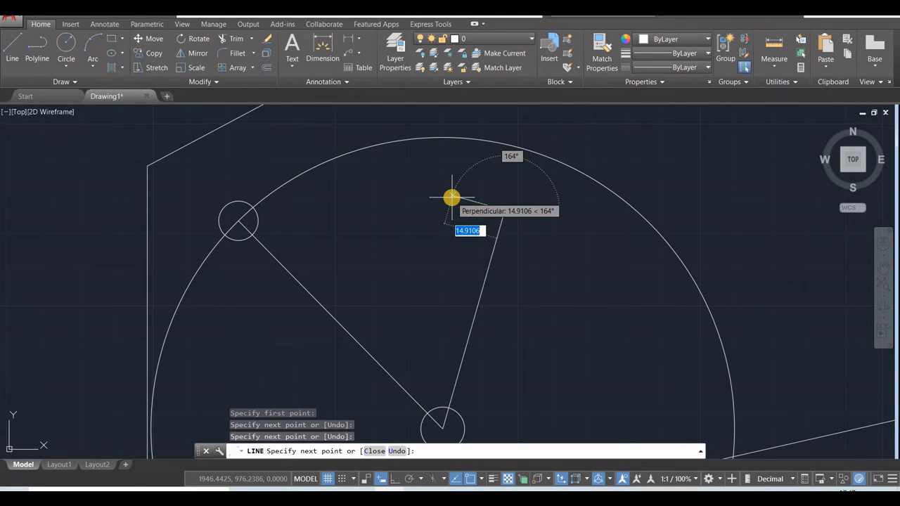
- Delete the steep second line that runs upward from the bottom hole's centre
key("Escape")
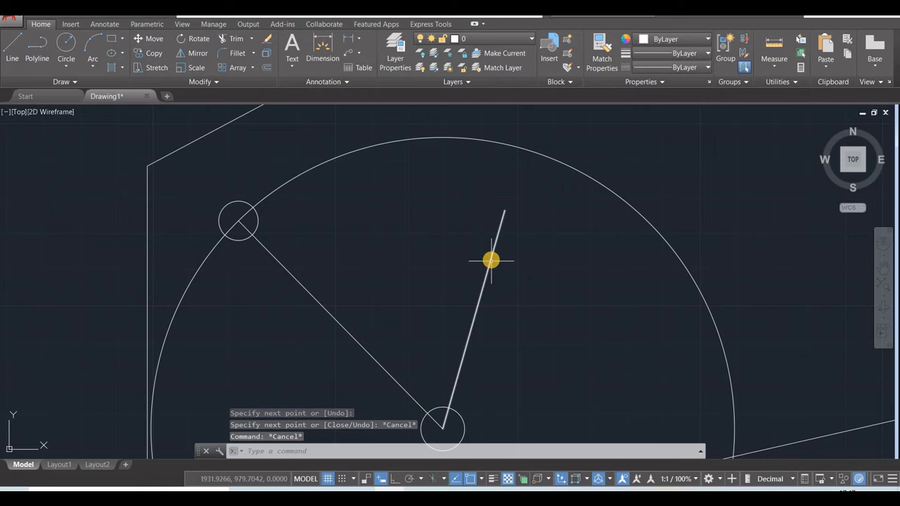
left_click(491, 260)
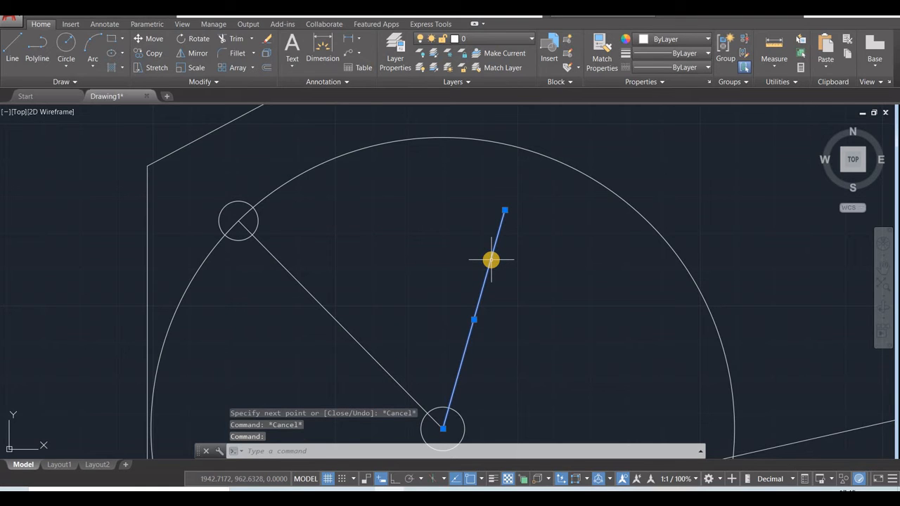
key("Delete")
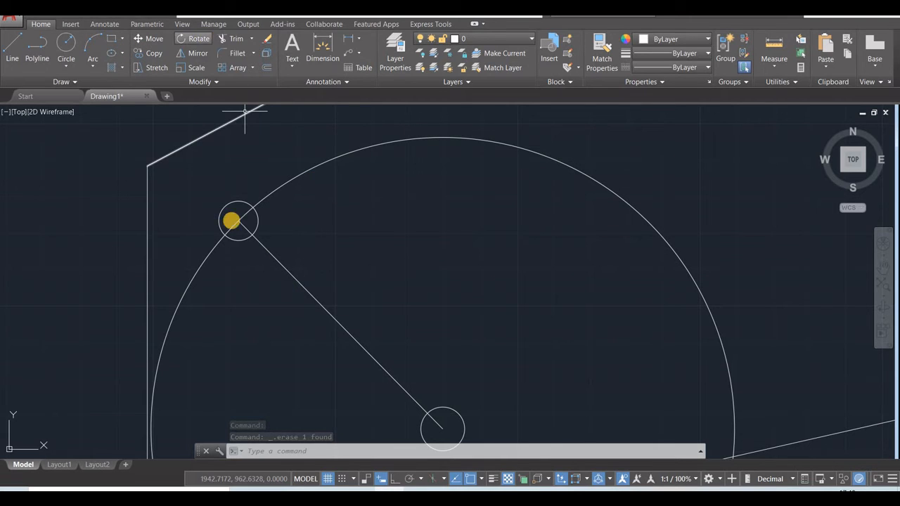
- Rotate the line joining the radius 5.4 circle to the bottom hole by -70° about the bottom hole's centre
left_click(193, 39)
left_click(295, 281)
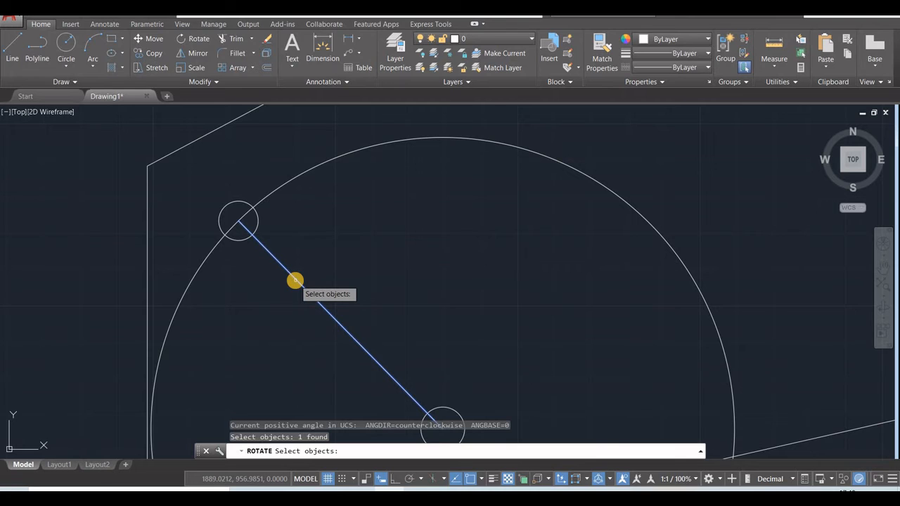
key("Return")
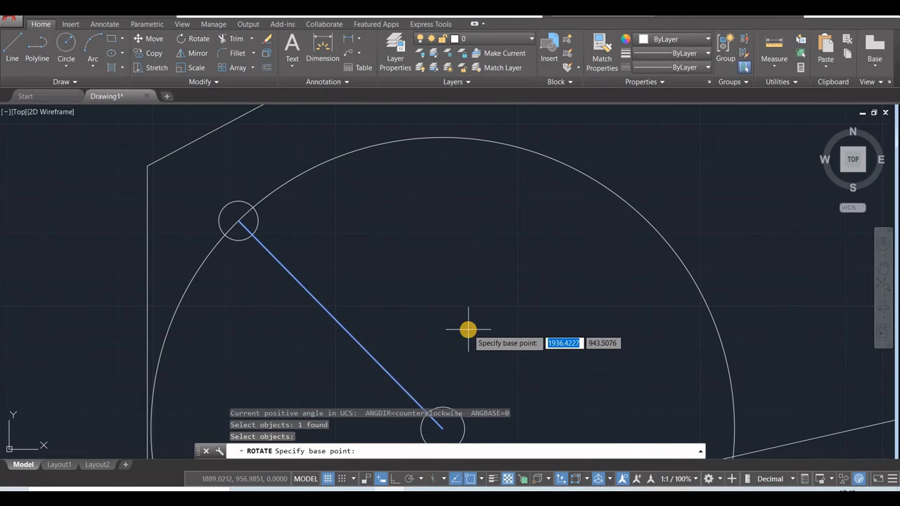
left_click(443, 427)
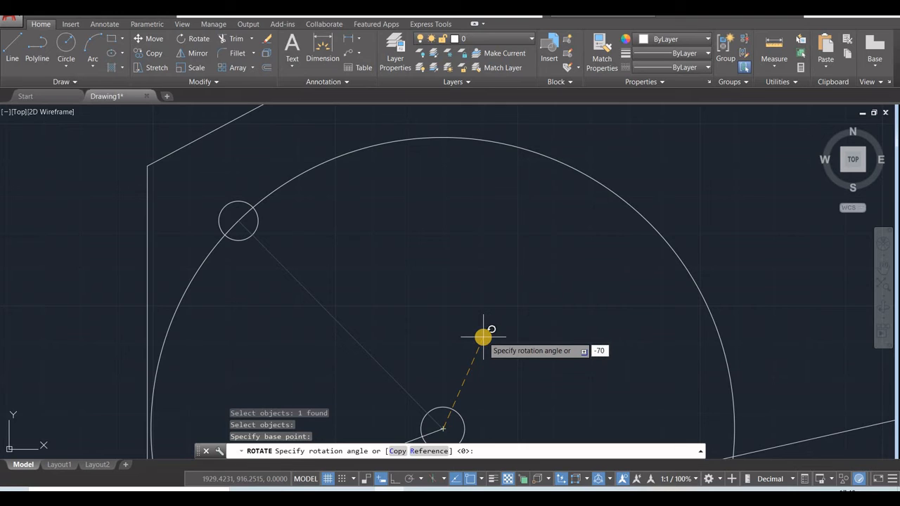
key("Return")
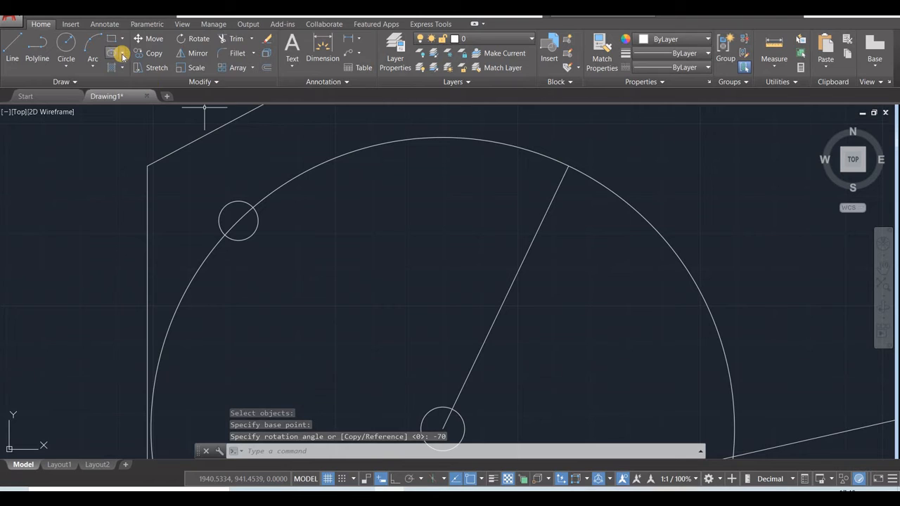
- Copy the radius 5.4 circle from its centre to the rotated line's upper endpoint on the radius 80 circle
left_click(149, 54)
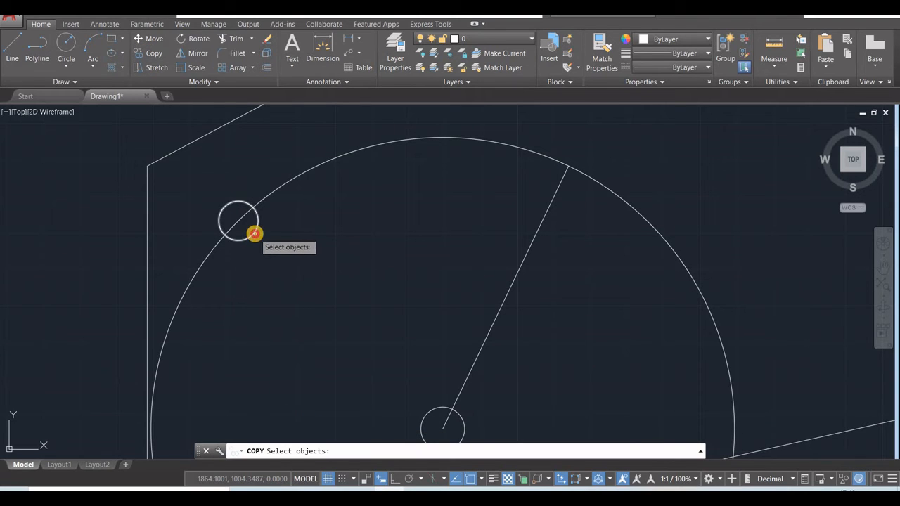
left_click(254, 233)
key("Return")
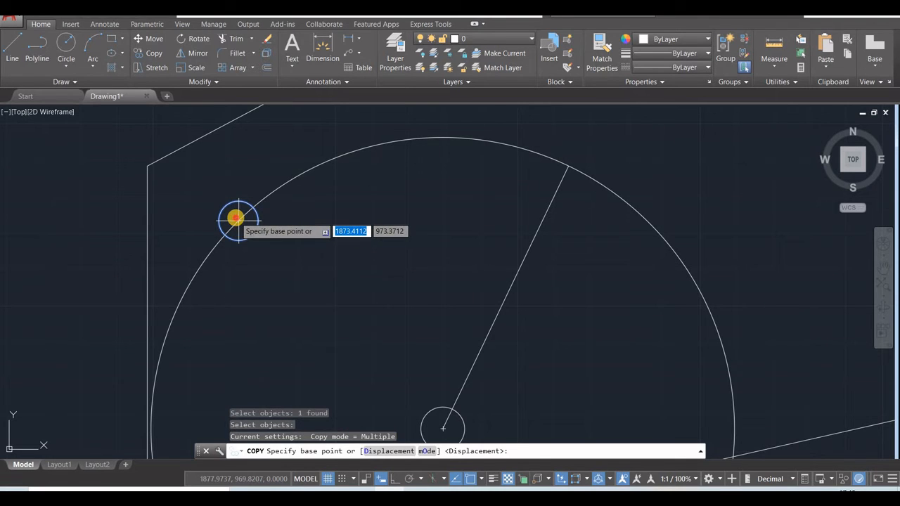
left_click(239, 216)
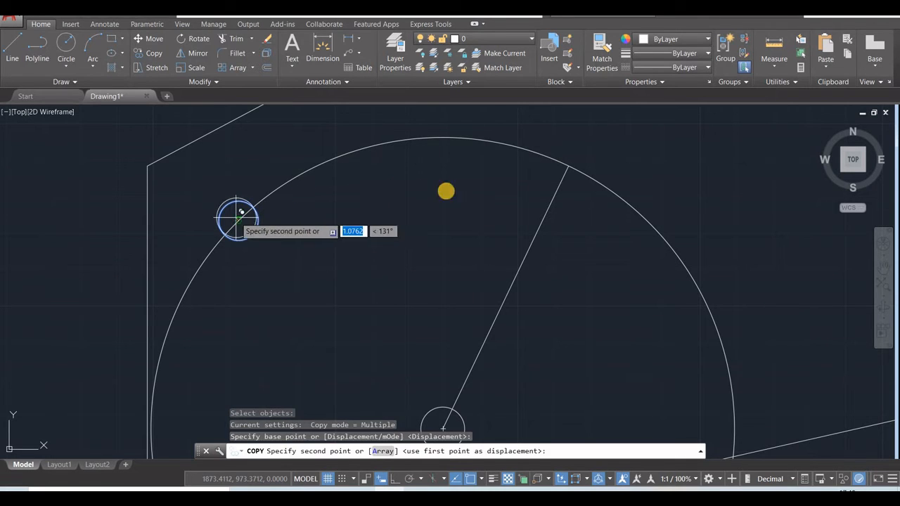
left_click(570, 165)
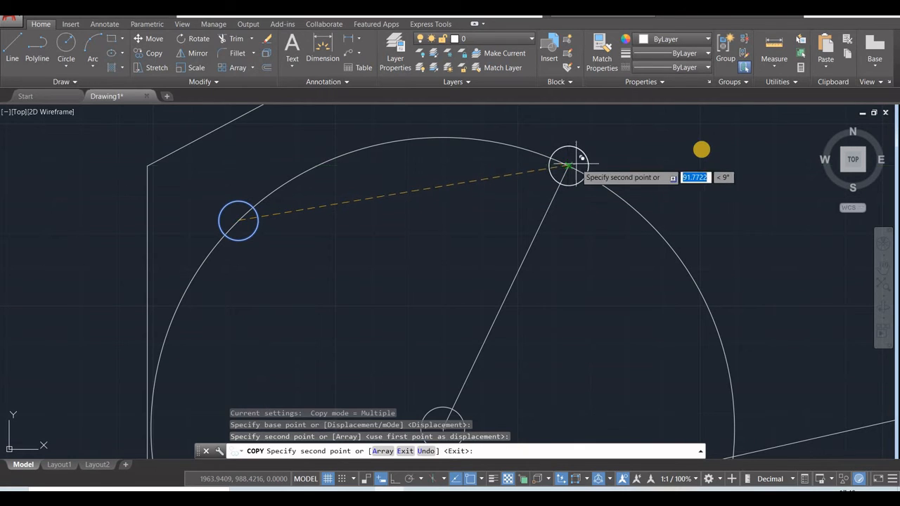
- Draw a line from the center of the small circle nearest the plate's vertical edge to the large circle's center
key("Escape")
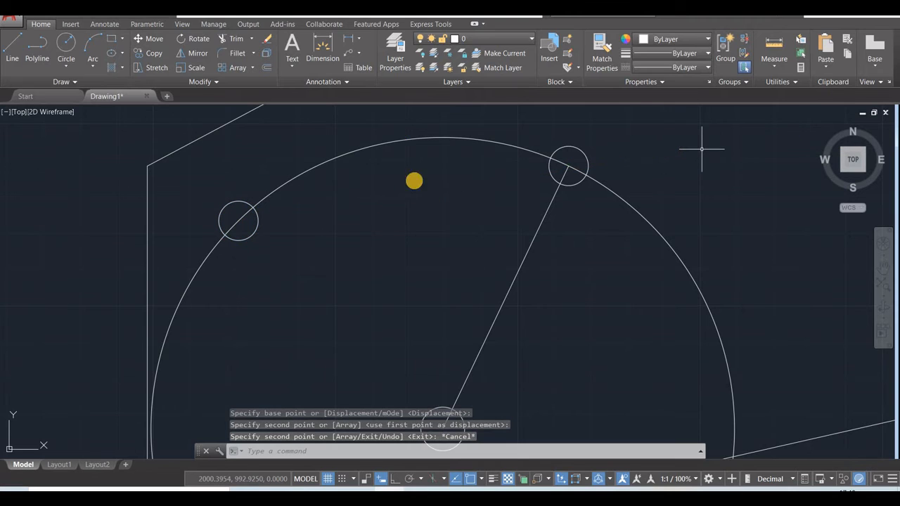
left_click(15, 46)
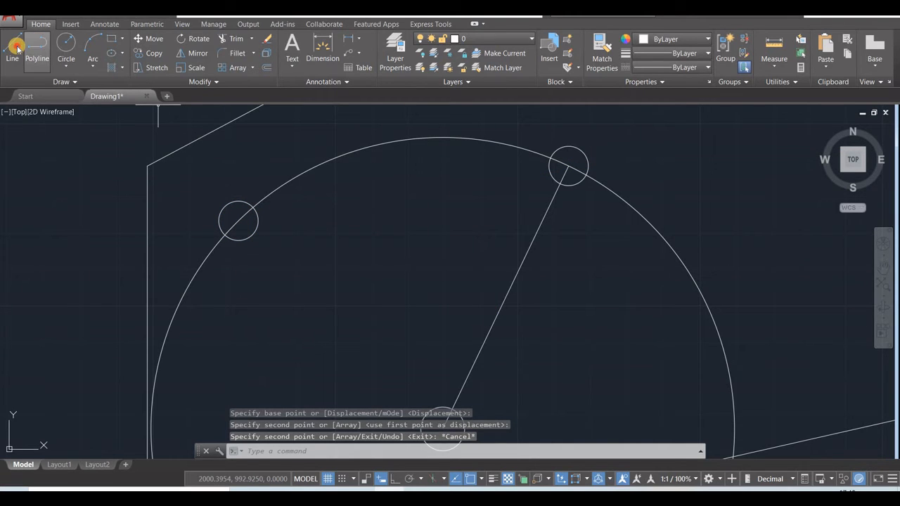
left_click(238, 222)
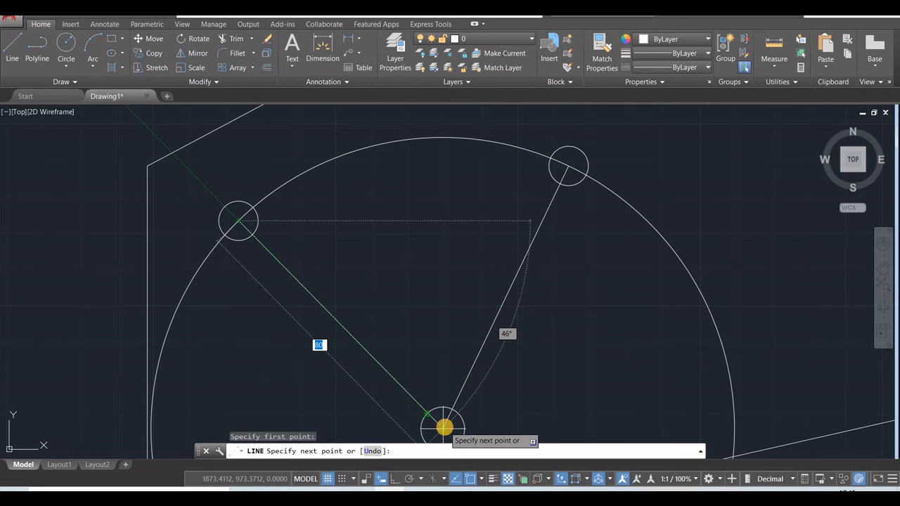
left_click(444, 426)
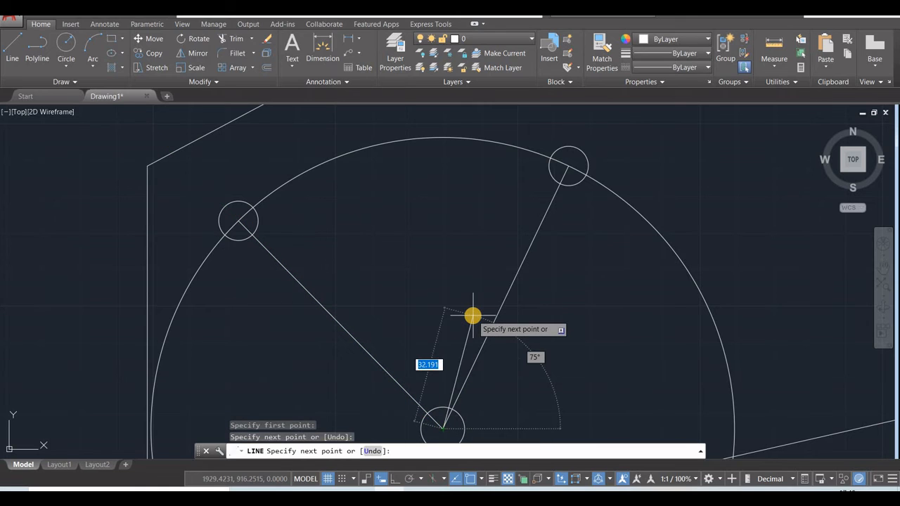
key("Escape")
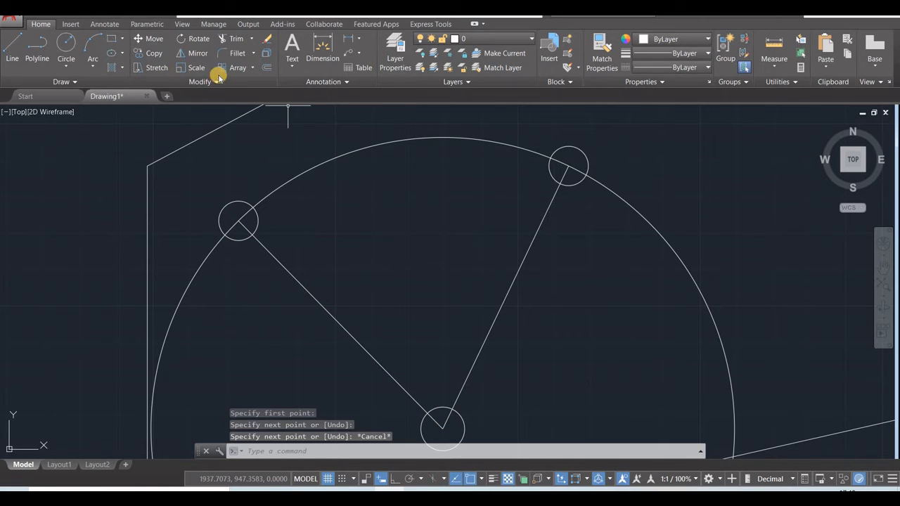
- Offset the large circle by 5.4 both outward and inward, checking the distance against the reference drawing
type("o")
key("Return")
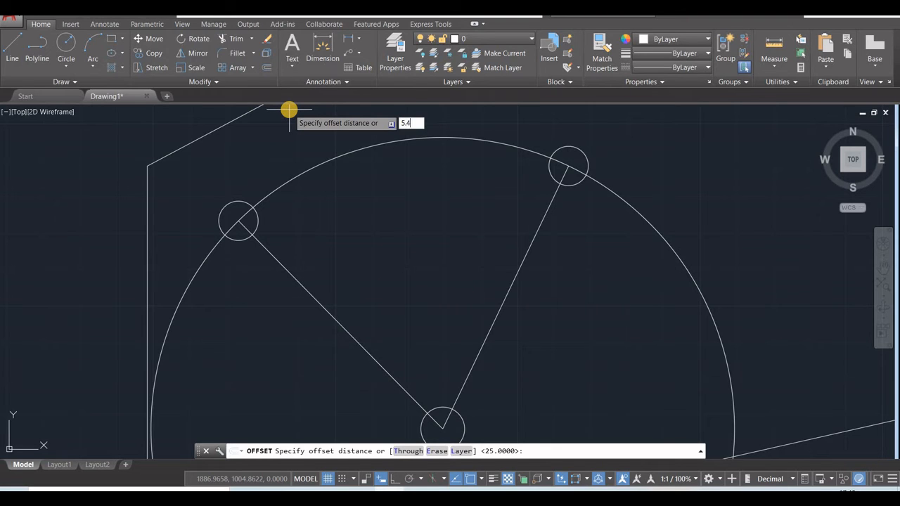
key("Return")
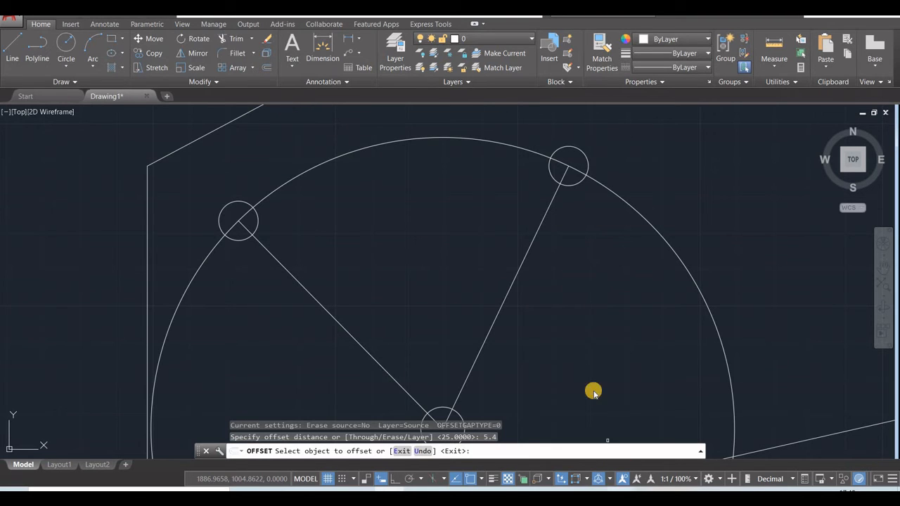
key("alt+Tab")
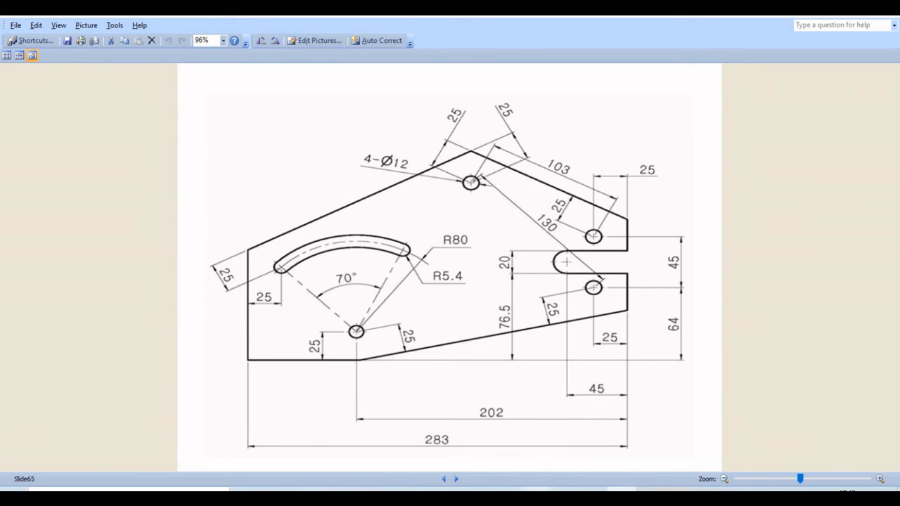
key("alt+Tab")
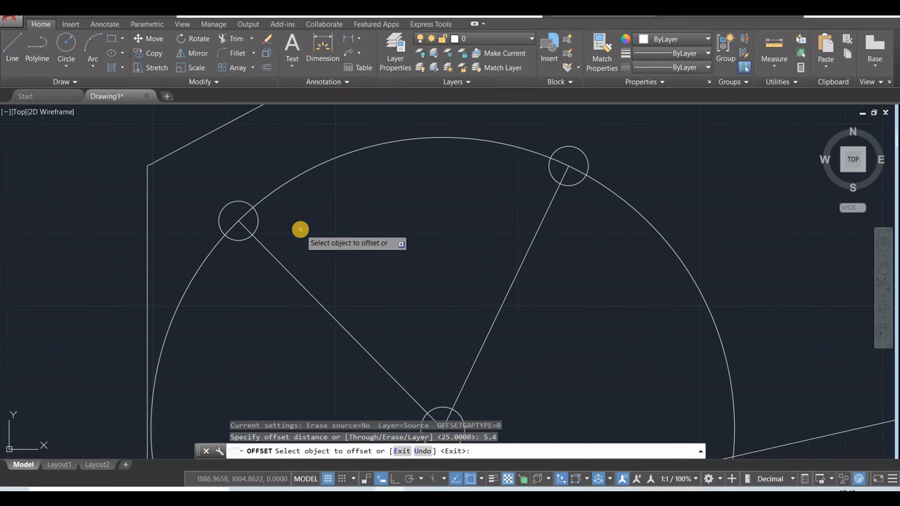
left_click(309, 168)
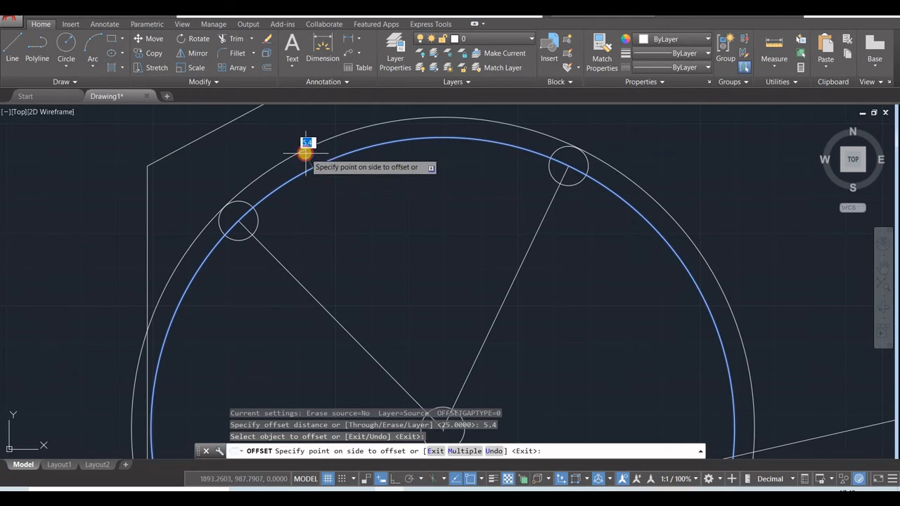
left_click(305, 153)
left_click(318, 167)
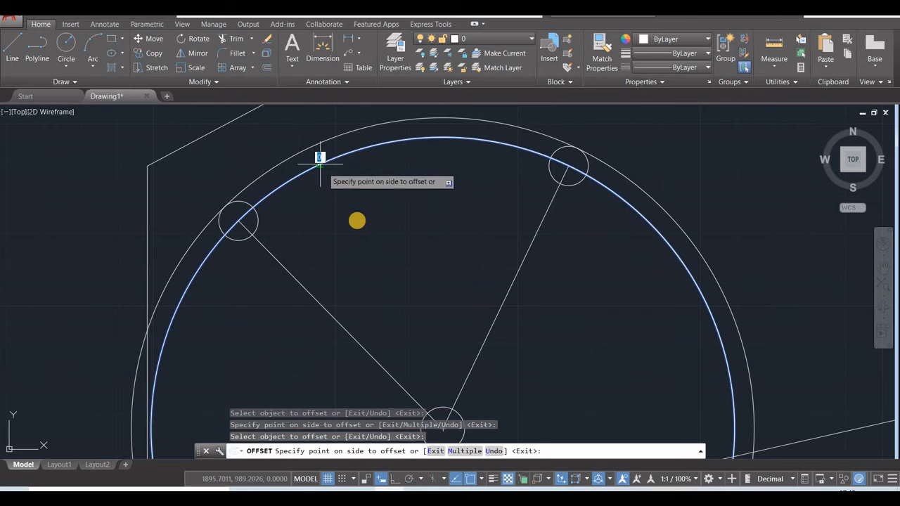
left_click(424, 224)
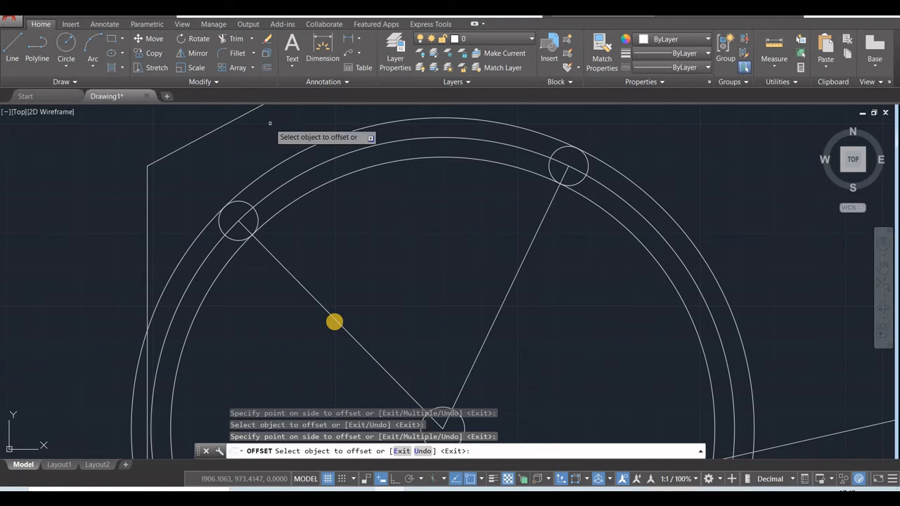
- Trim the three large concentric circles, leaving only their arcs between the two small slot-end circles
scroll(369, 314, "down", 5)
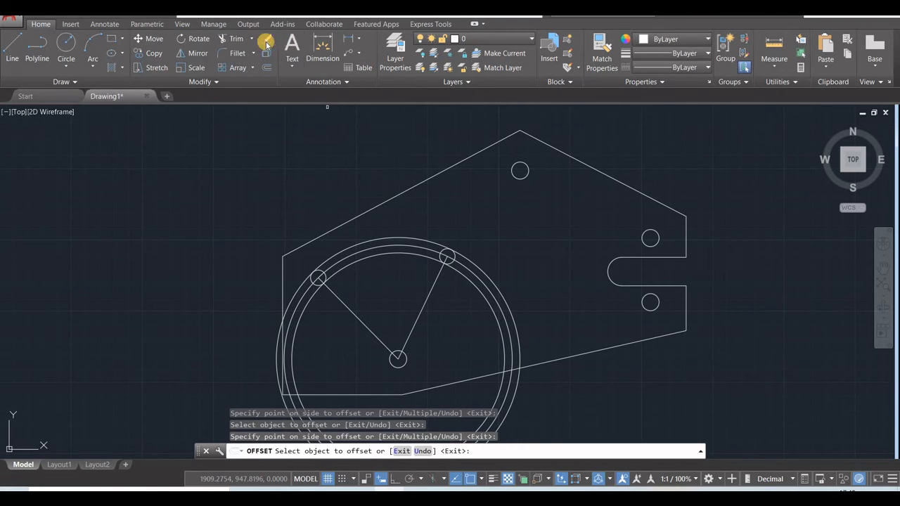
left_click(236, 43)
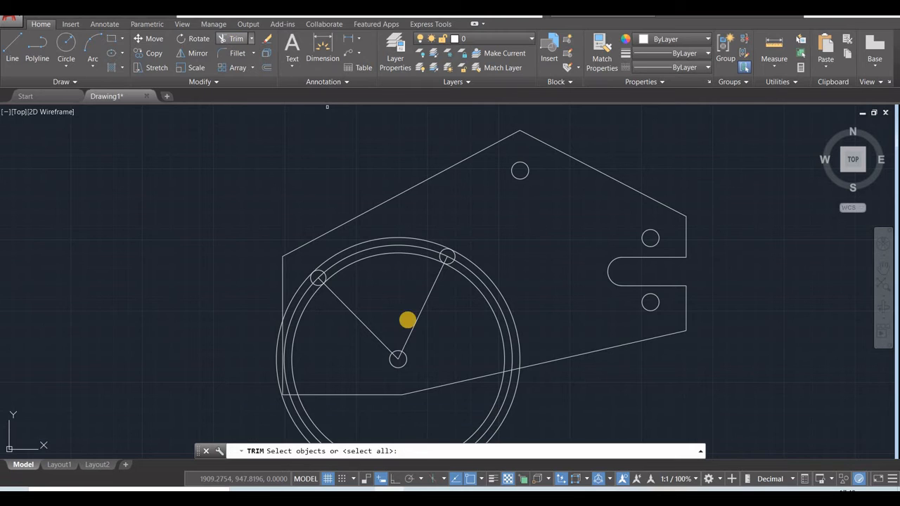
key("Return")
scroll(468, 344, "down", 2)
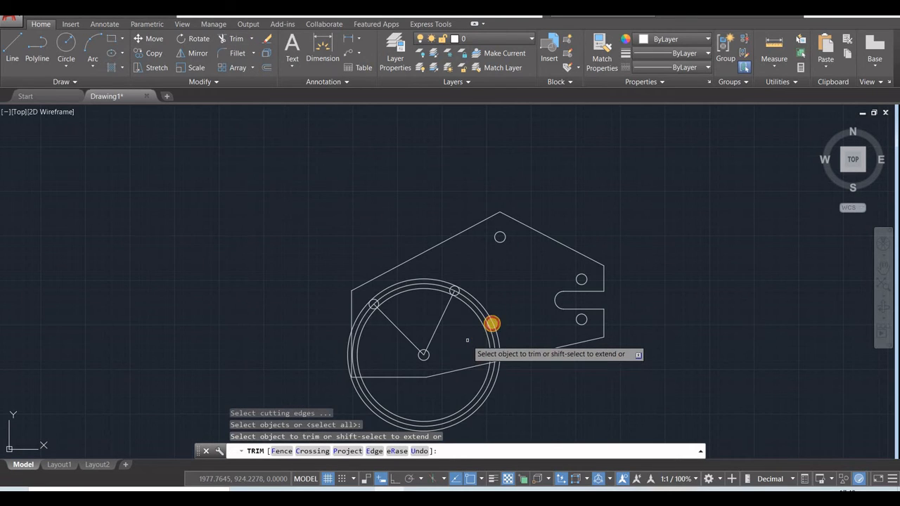
left_click(467, 339)
left_click(498, 319)
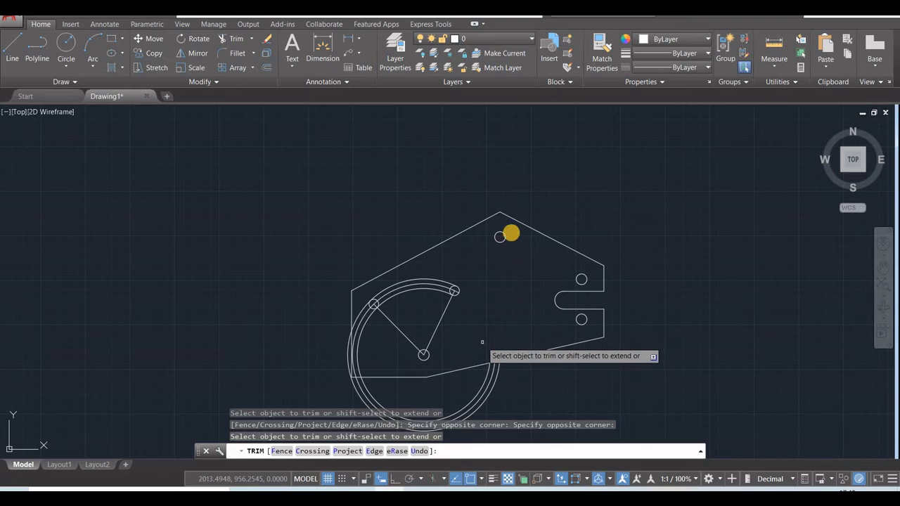
scroll(510, 231, "up", 2)
left_click(444, 323)
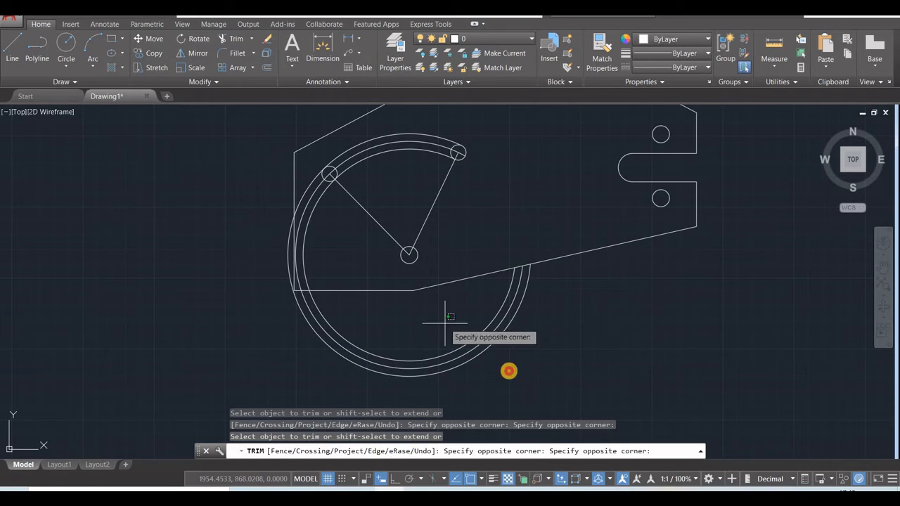
left_click(509, 370)
scroll(313, 275, "down", 1)
scroll(311, 276, "up", 1)
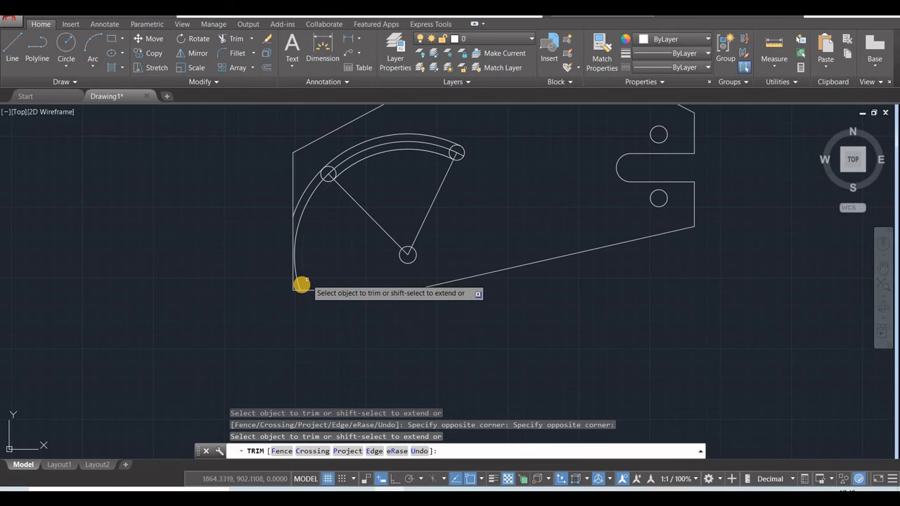
left_click(301, 285)
left_click(307, 188)
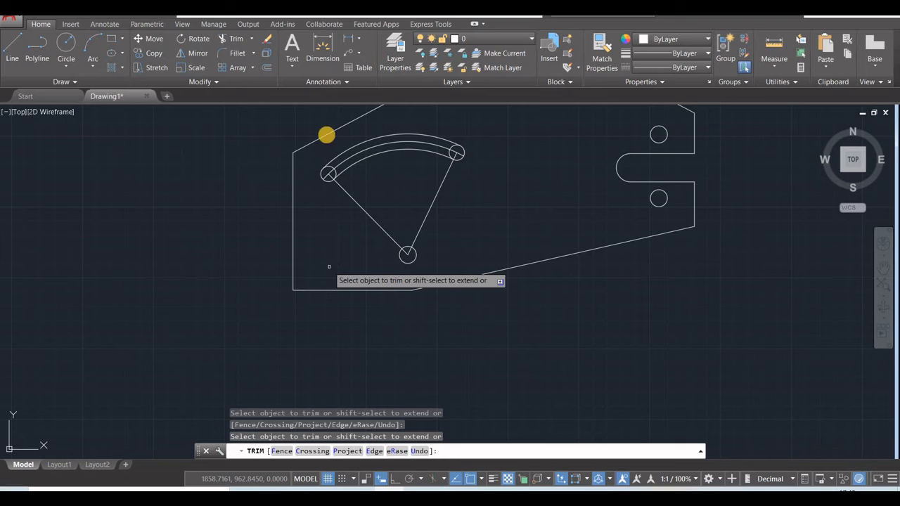
- Trim the inner portions of the slot-end circles and the center arc's overhangs to form a clean rounded slot
scroll(334, 147, "up", 4)
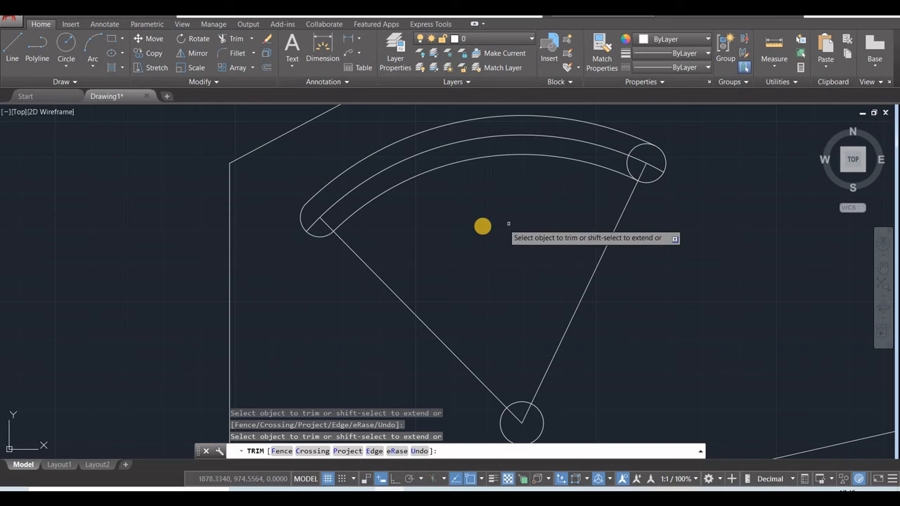
left_click(313, 227)
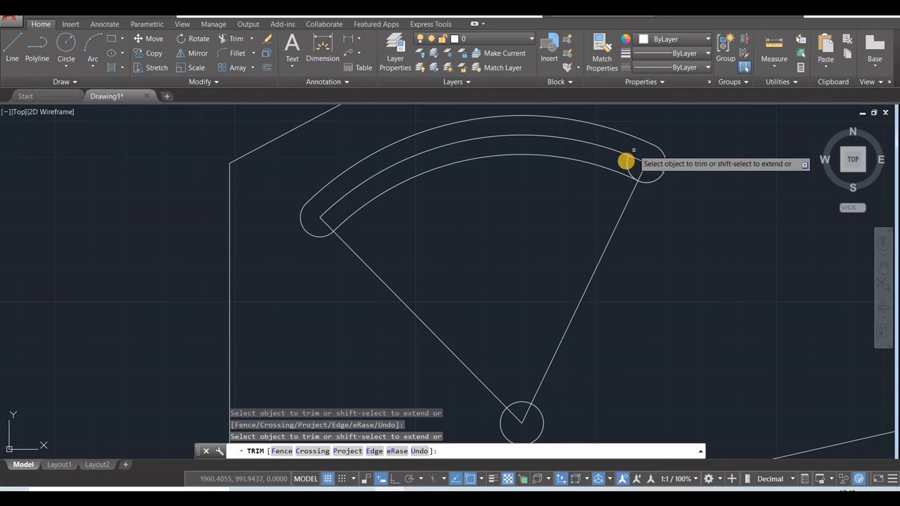
left_click(651, 169)
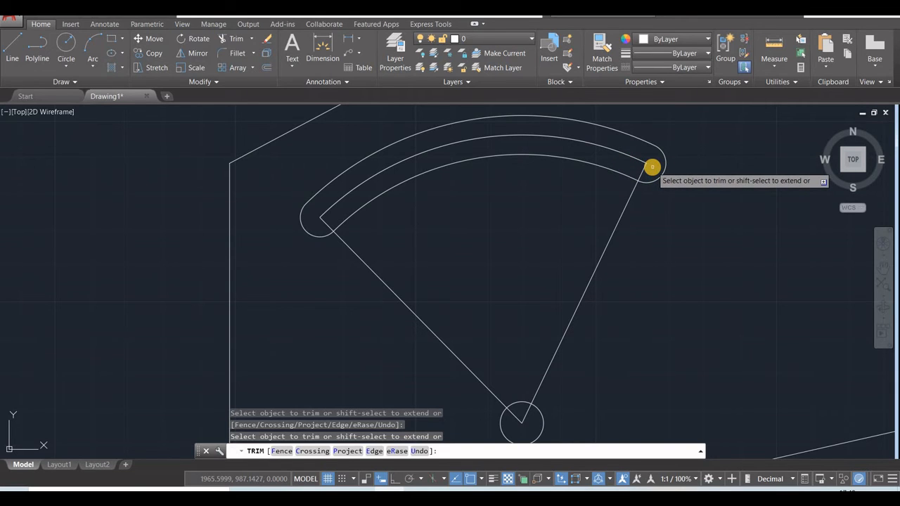
key("Escape")
scroll(683, 256, "down", 4)
middle_click_drag(560, 295, 471, 286)
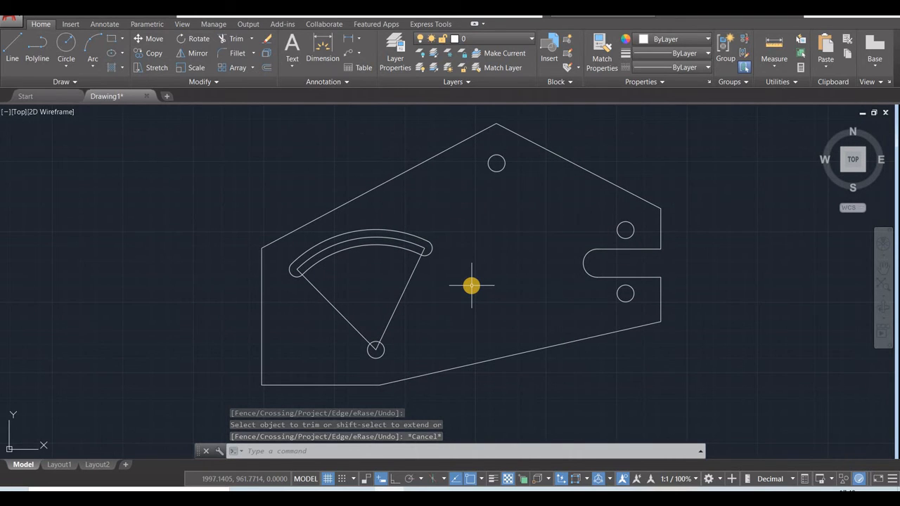
- Load the CENTER2 linetype from acadiso.lin into the drawing
left_click(707, 67)
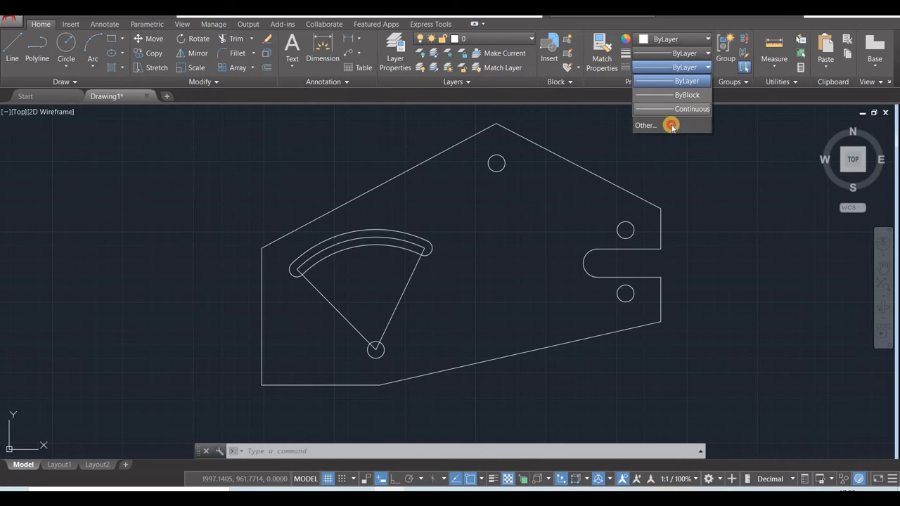
left_click(669, 123)
left_click(546, 154)
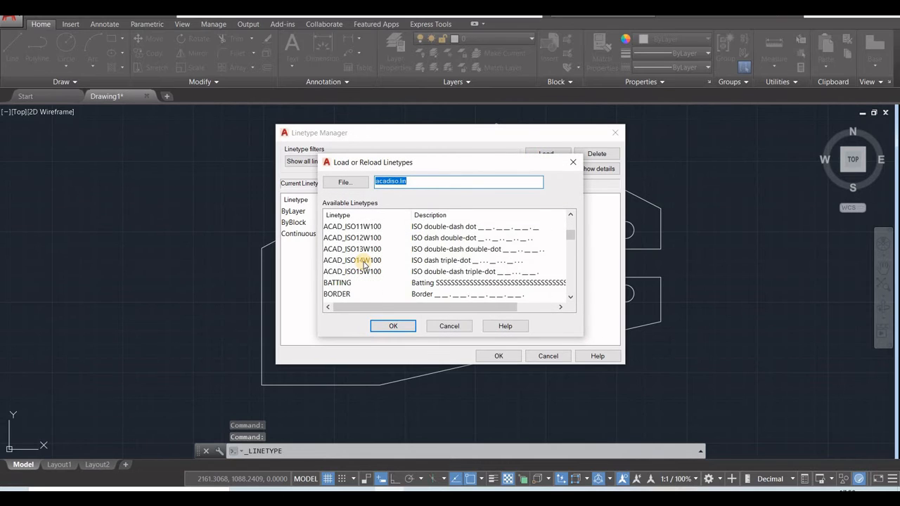
scroll(358, 261, "down", 2)
left_click(415, 260)
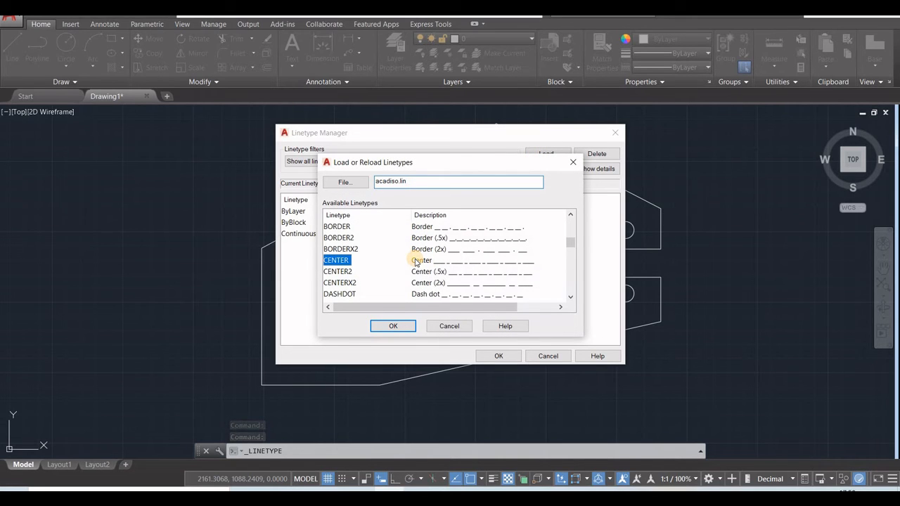
left_click(350, 283)
left_click(428, 273)
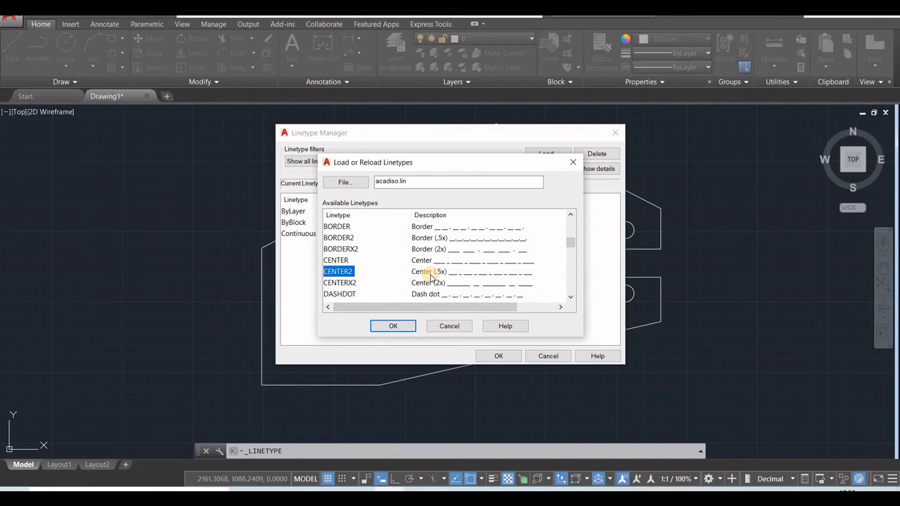
left_click(399, 325)
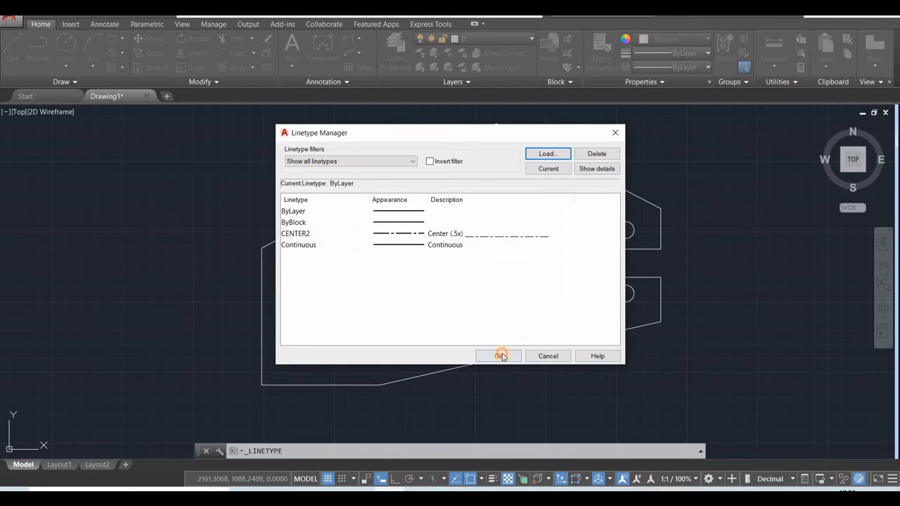
key("Return")
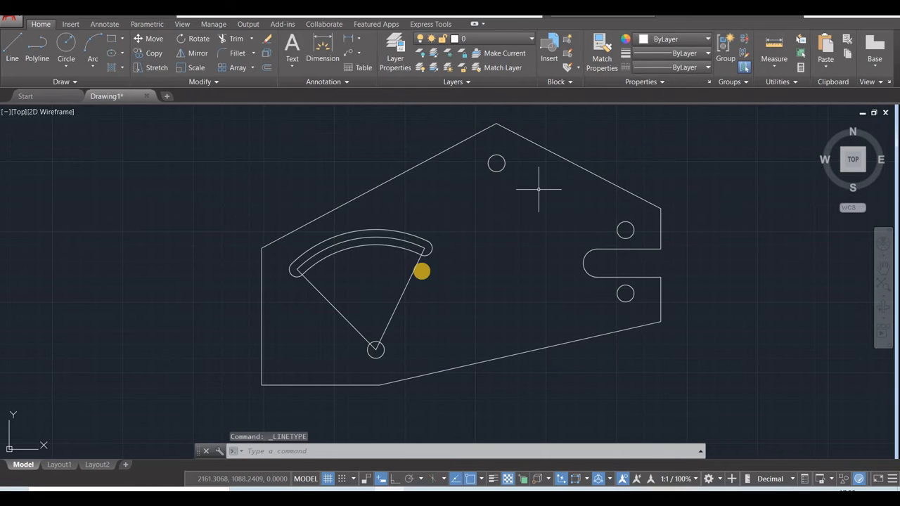
- Change the linetype of the two radial lines and the slot's center arc to CENTER2
left_click(410, 282)
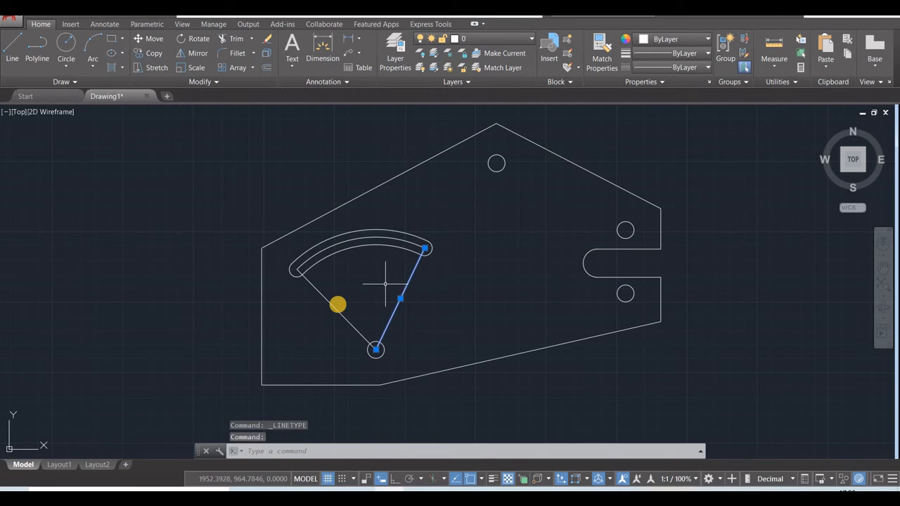
left_click(336, 305)
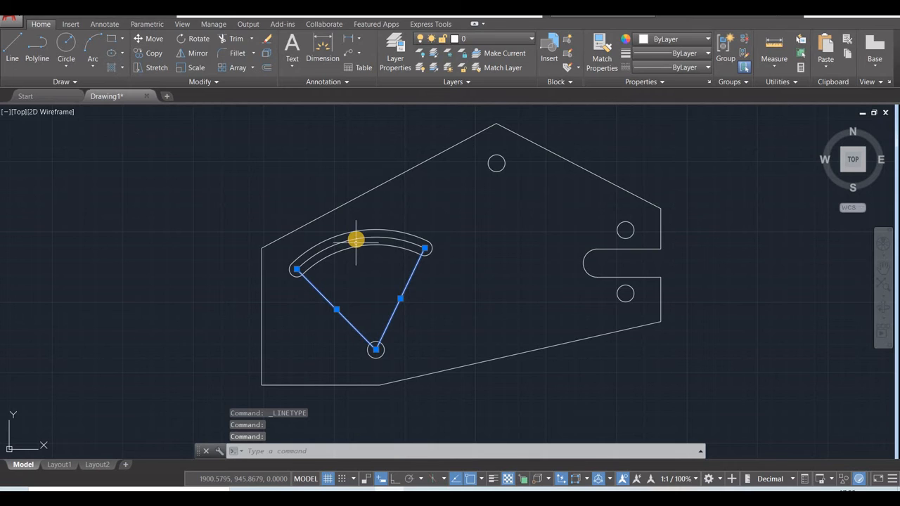
left_click(355, 240)
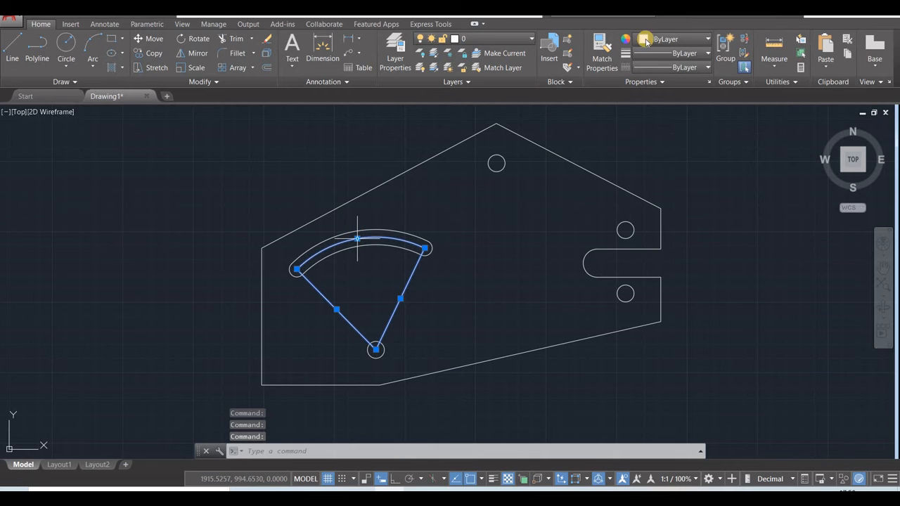
left_click(703, 71)
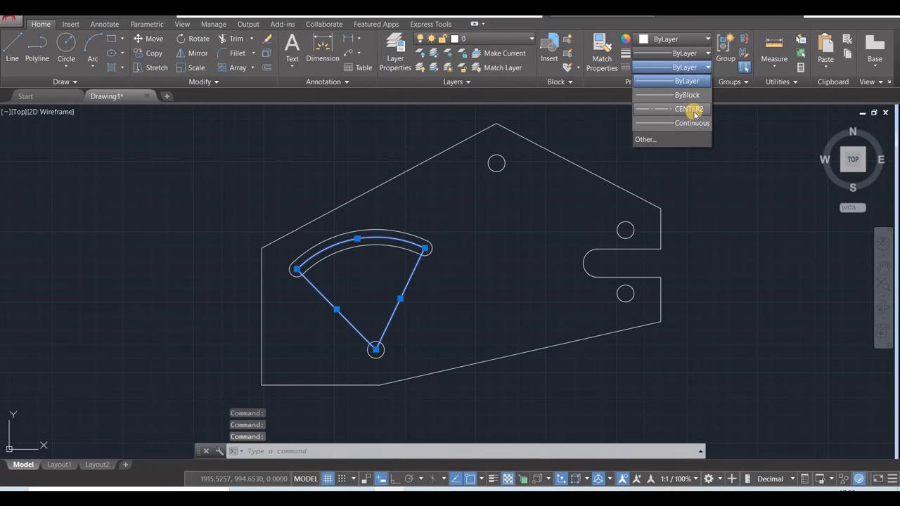
left_click(693, 110)
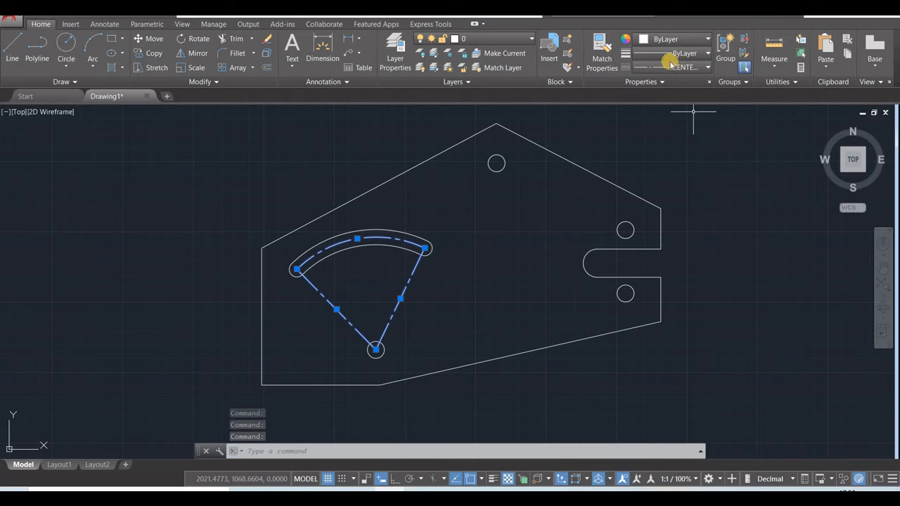
- Set the color of the two radial lines and the slot's center arc to Green
left_click(706, 39)
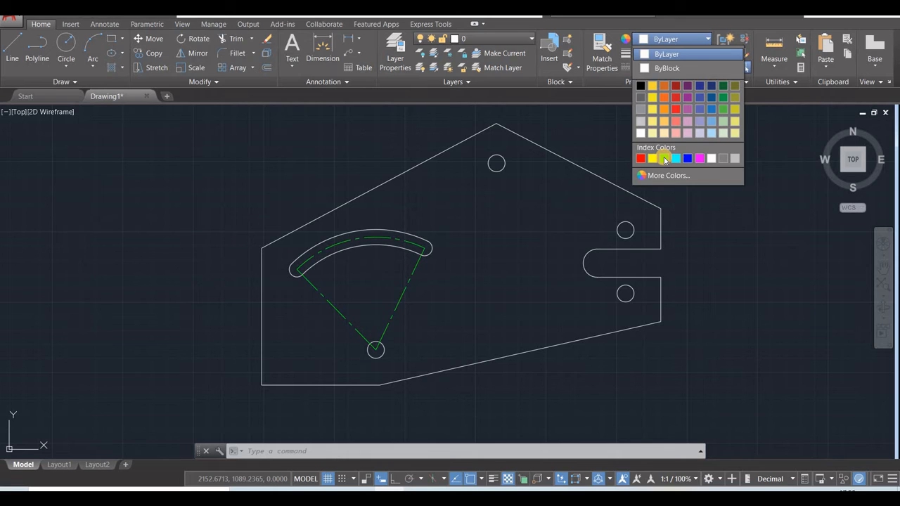
left_click(663, 158)
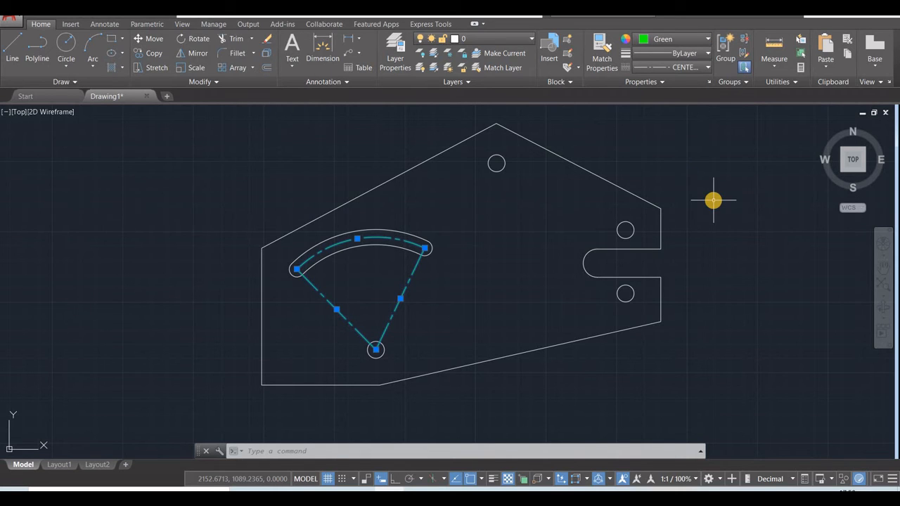
key("Escape")
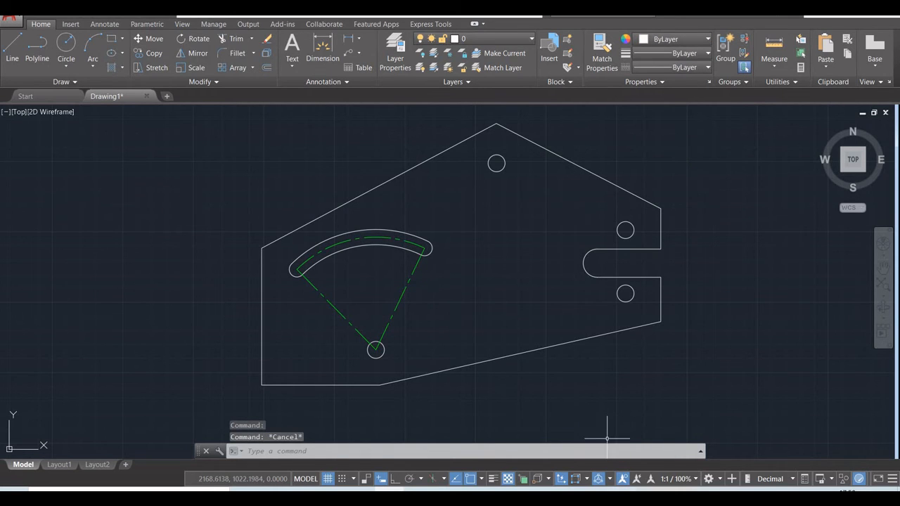
- Check the reference drawing, and draw a line from the top hole's center to the center of the slot's left end
left_click(619, 491)
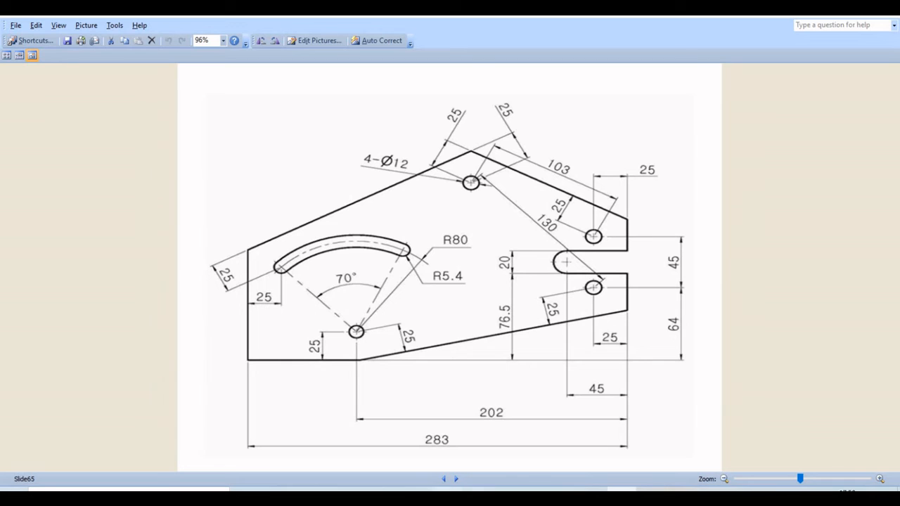
key("alt+Tab")
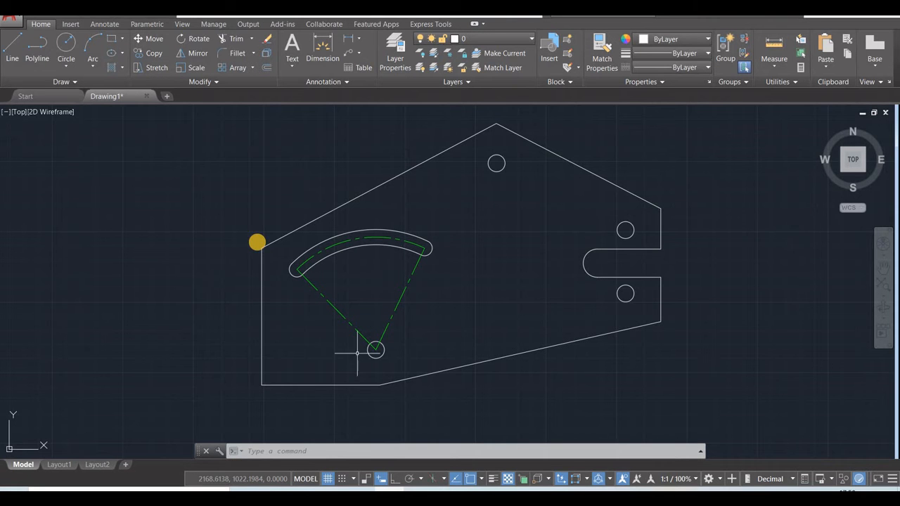
left_click(12, 51)
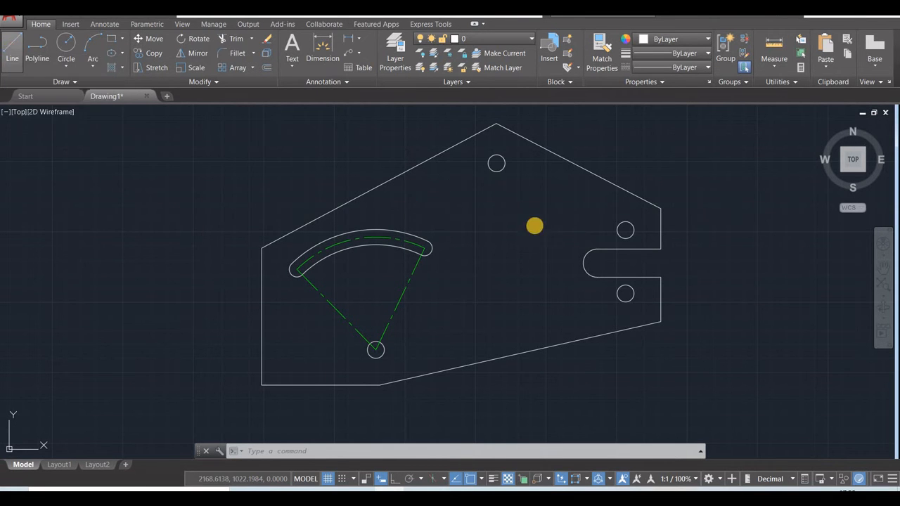
left_click(496, 164)
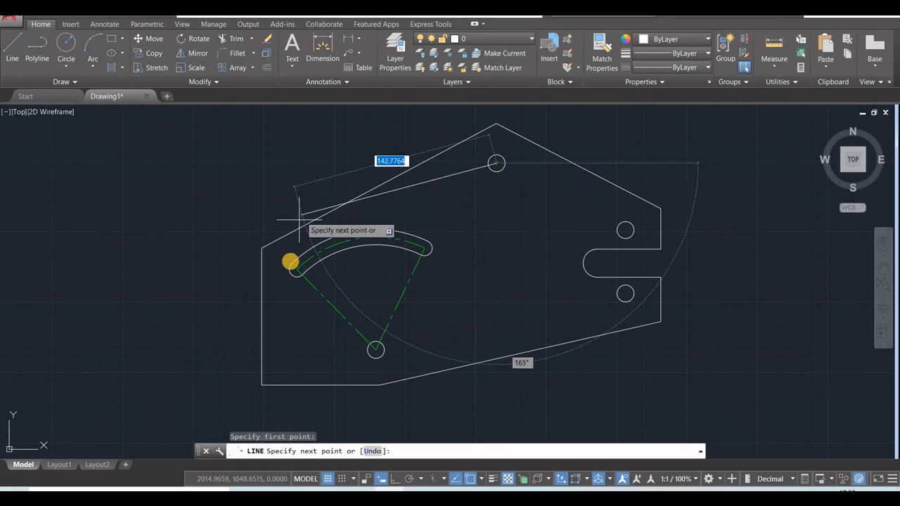
left_click(297, 268)
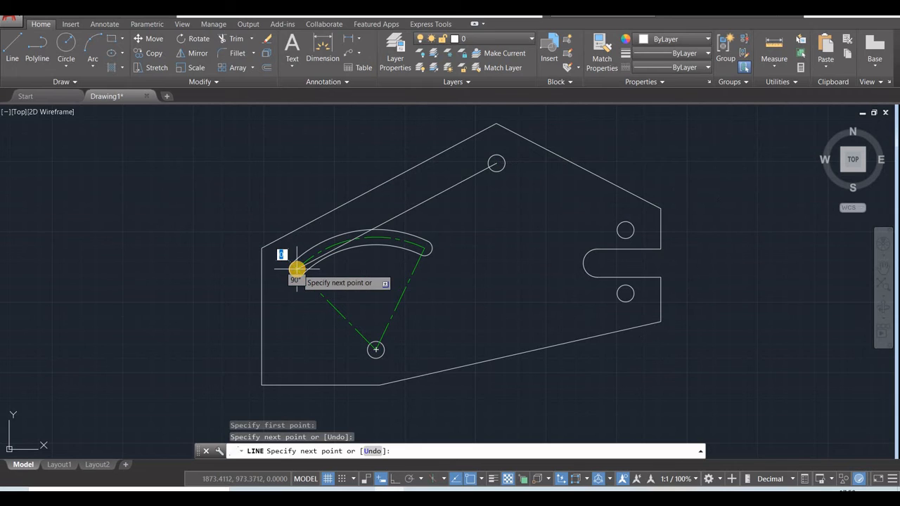
key("Escape")
- Draw a line from the top hole's center to the center of the hole above the right-hand notch
left_click(17, 47)
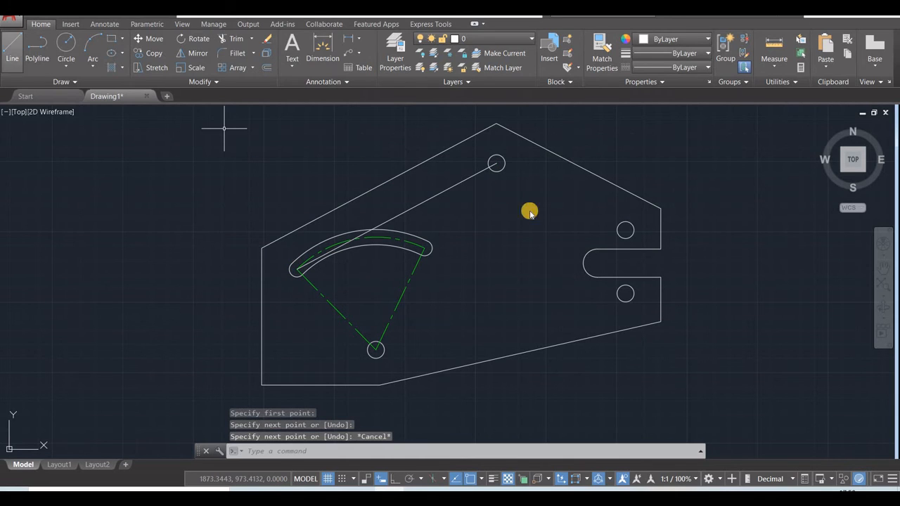
left_click(496, 163)
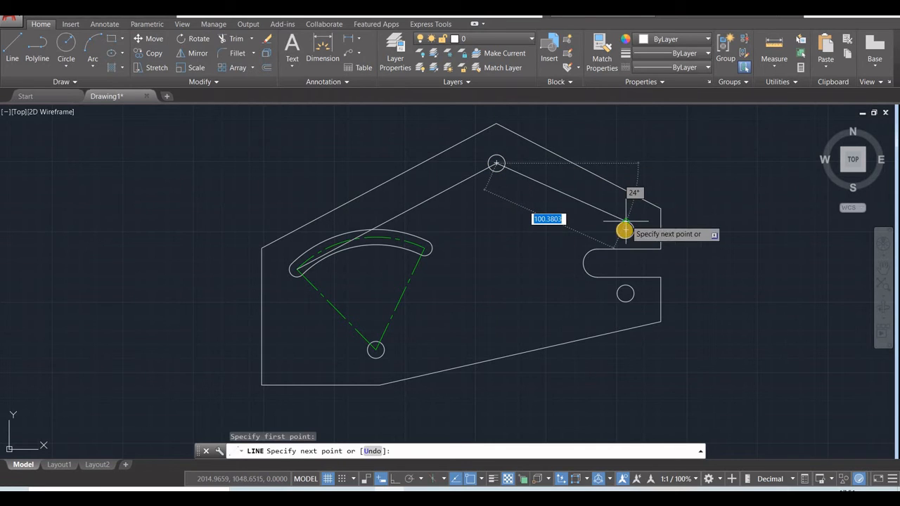
left_click(625, 230)
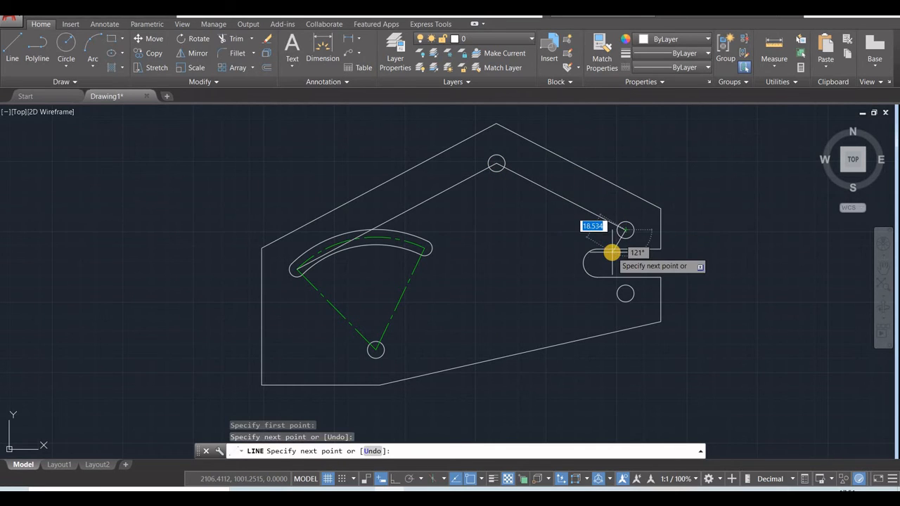
key("Escape")
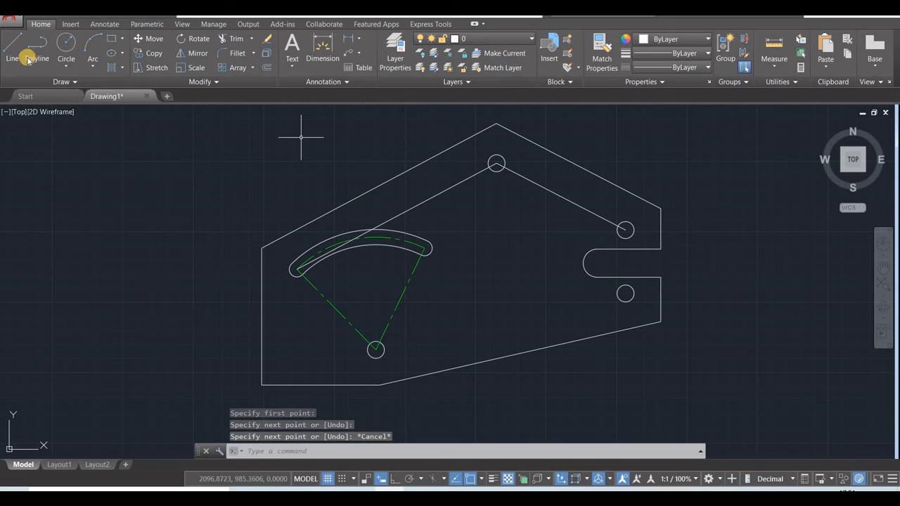
- Draw a line from the center of the hole below the notch to the center of the lower-left hole
left_click(12, 59)
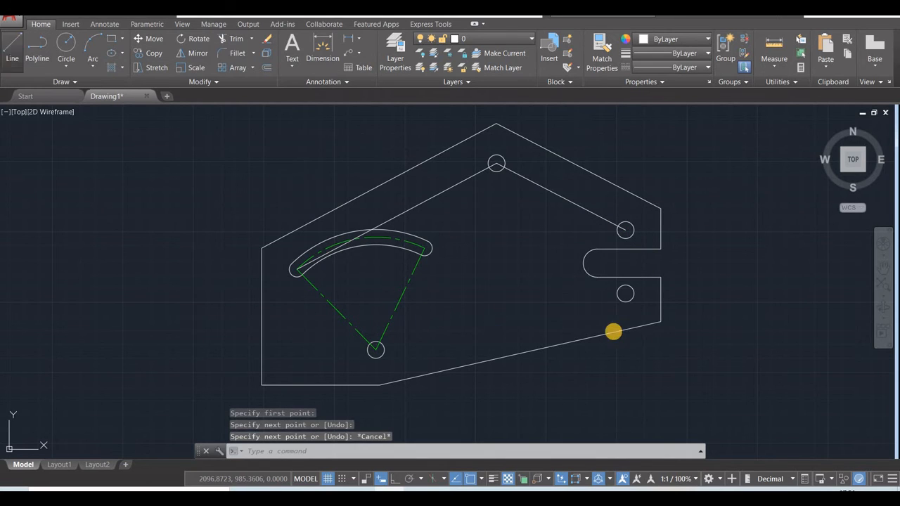
left_click(624, 293)
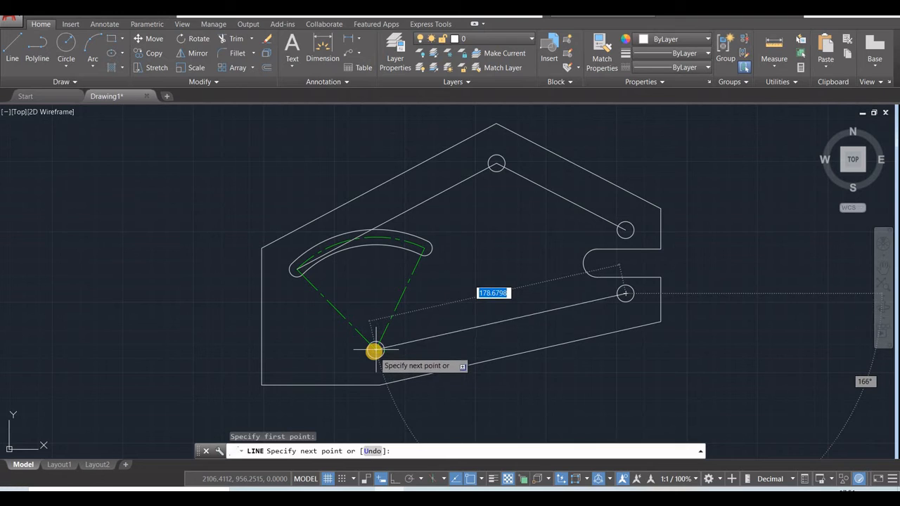
left_click(374, 349)
key("Escape")
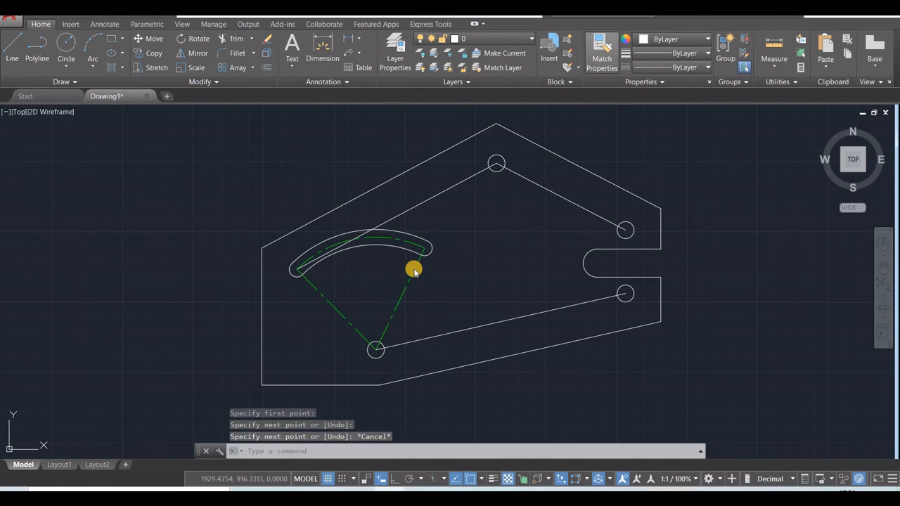
- Match the three new hole-to-hole lines to the green CENTER2 properties of the slot's right radial line
left_click(614, 34)
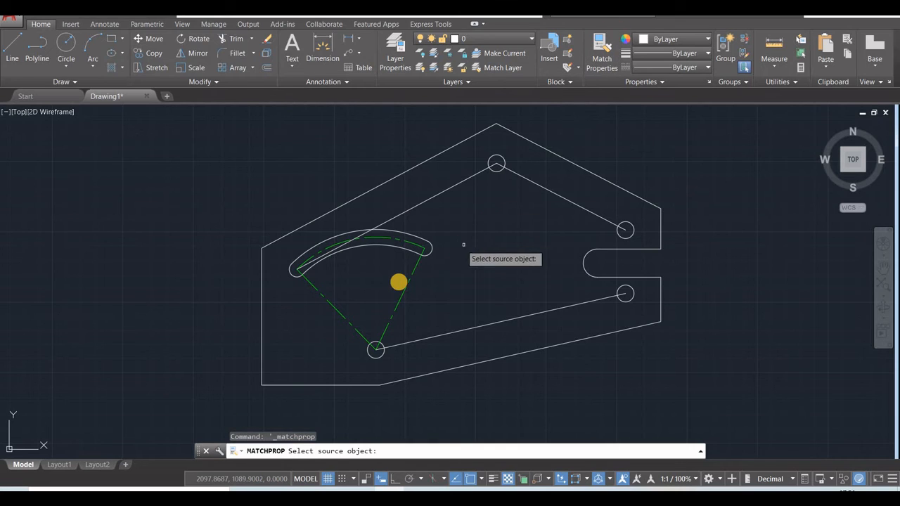
left_click(413, 268)
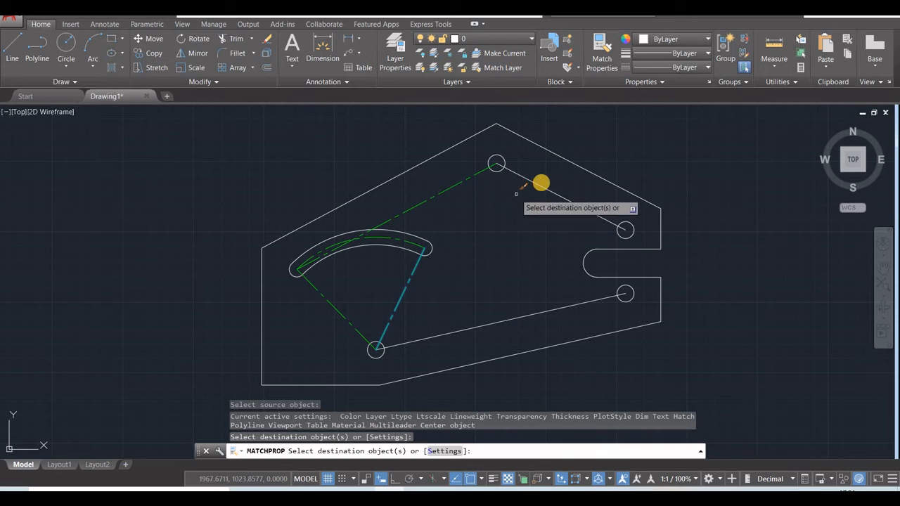
left_click(541, 185)
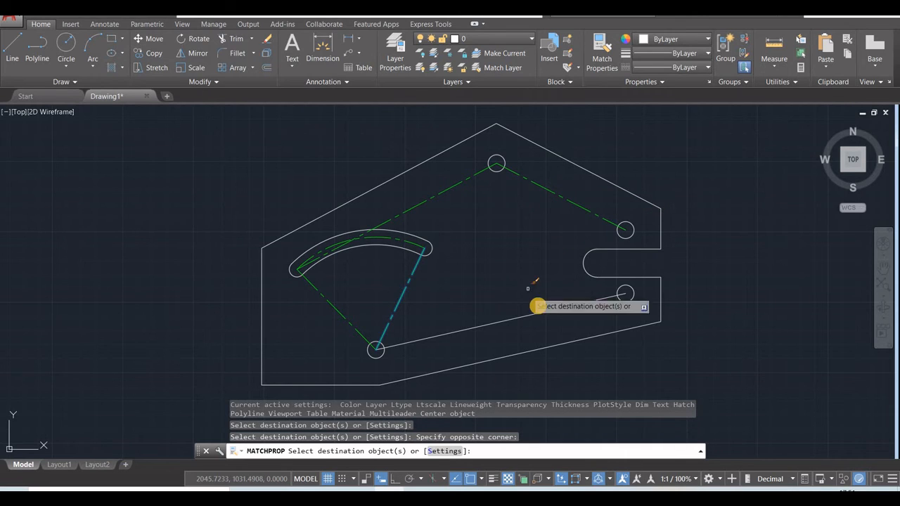
left_click(535, 312)
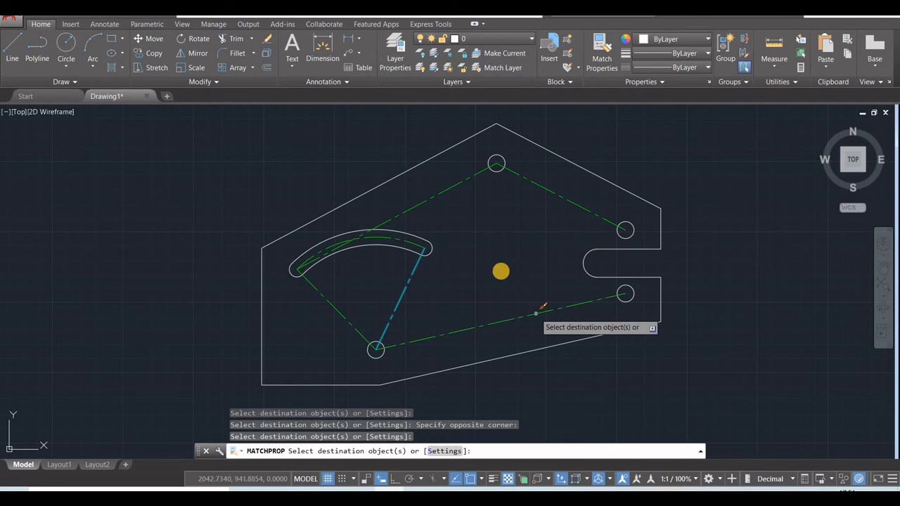
key("Escape")
key("Escape")
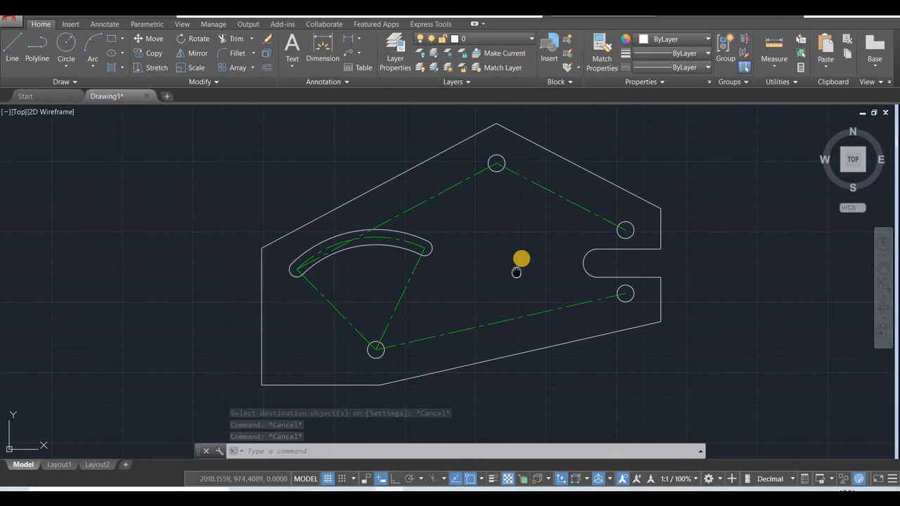
- Dimension the plate's overall width between its lower-left and lower-right corners, placing the dimension line below the plate
middle_click_drag(517, 272, 521, 259)
scroll(521, 258, "down", 2)
scroll(522, 258, "up", 2)
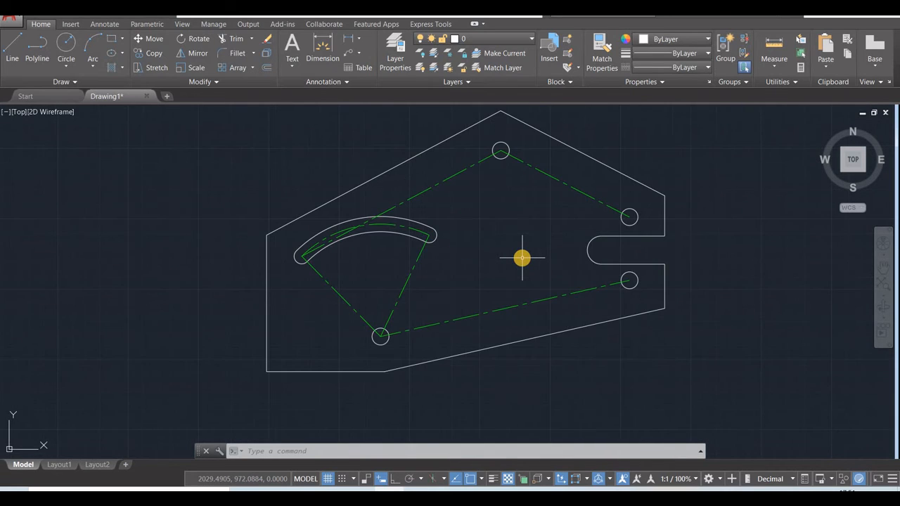
left_click(322, 64)
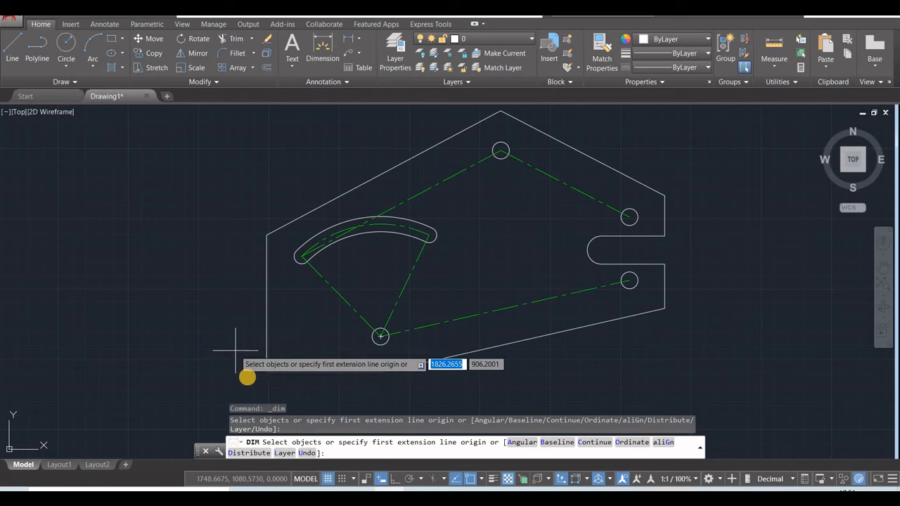
left_click(267, 371)
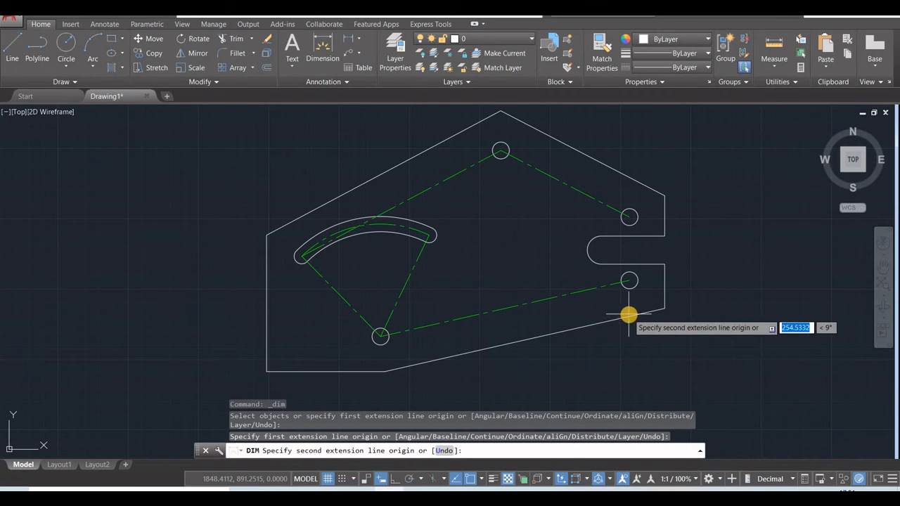
left_click(664, 308)
middle_click_drag(603, 371, 600, 287)
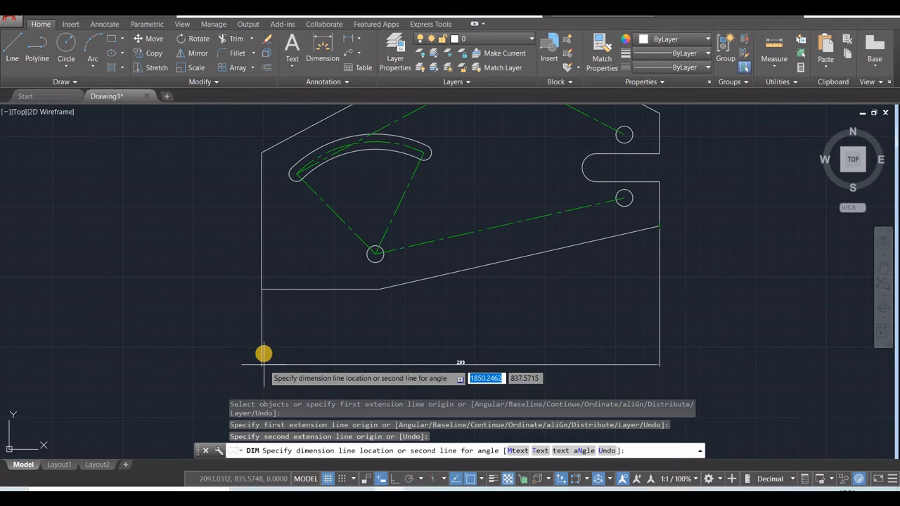
left_click(288, 330)
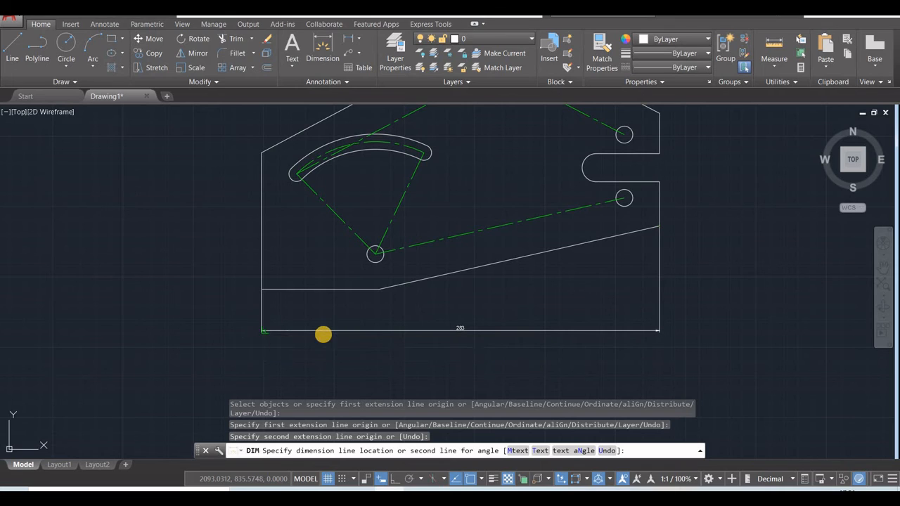
scroll(386, 340, "up", 4)
scroll(385, 340, "down", 2)
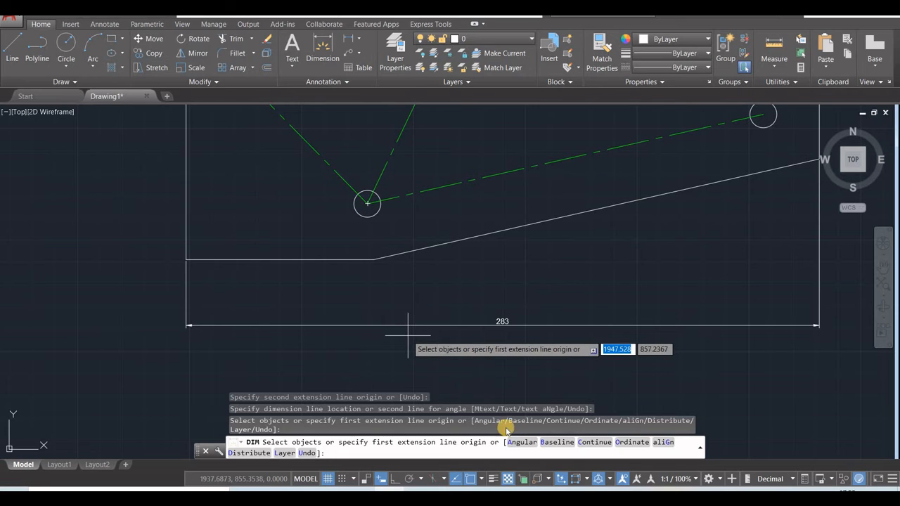
- Limit the running object snaps to Endpoint, Center, Intersection and Tangent
left_click(476, 482)
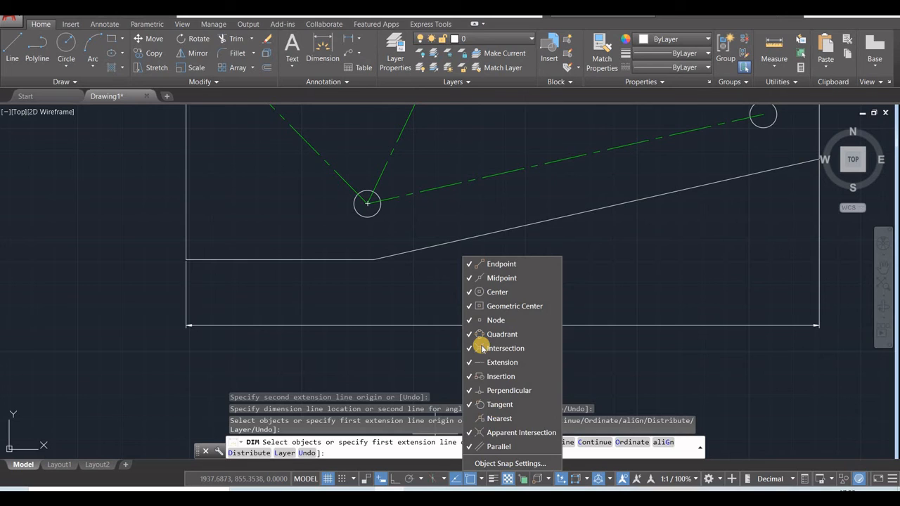
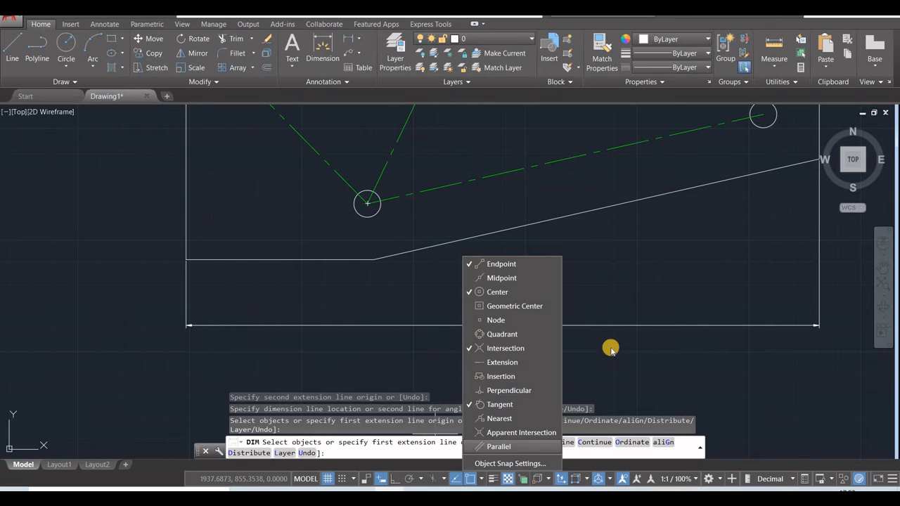
key("Escape")
key("Escape")
key("Escape")
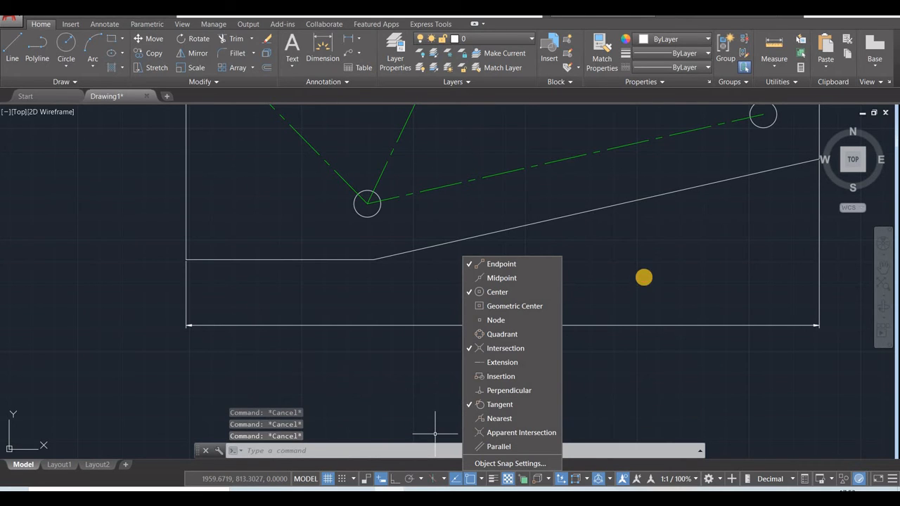
left_click(644, 277)
mouse_move(558, 273)
middle_mouse_down()
mouse_move(577, 335)
mouse_move(588, 325)
mouse_move(478, 257)
mouse_move(495, 257)
middle_mouse_up()
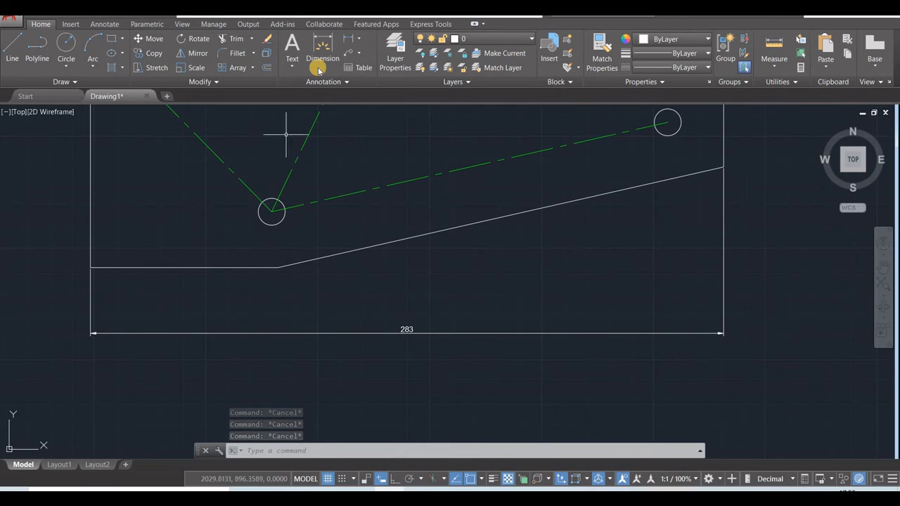
left_click(327, 43)
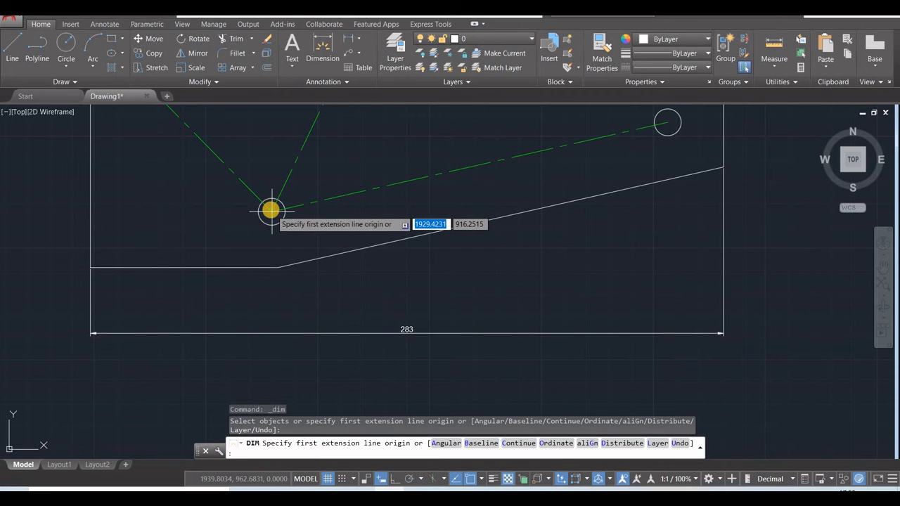
left_click(271, 210)
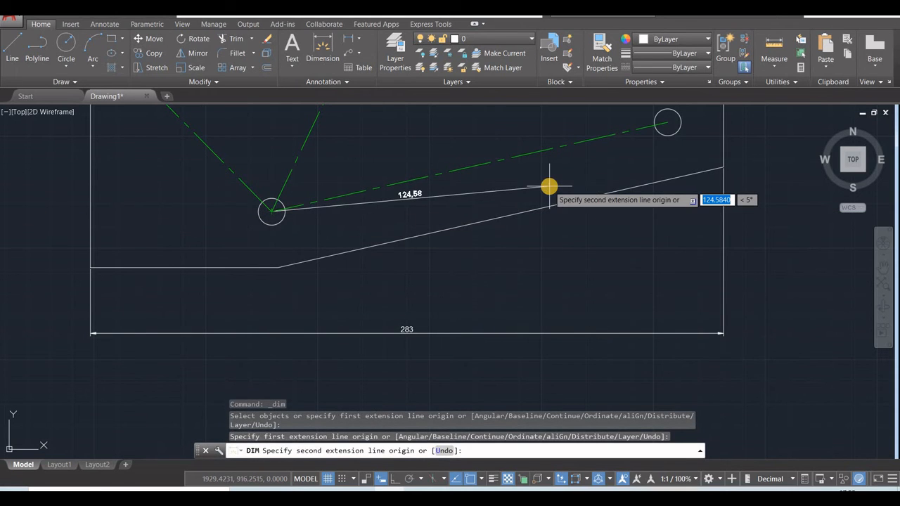
left_click(723, 168)
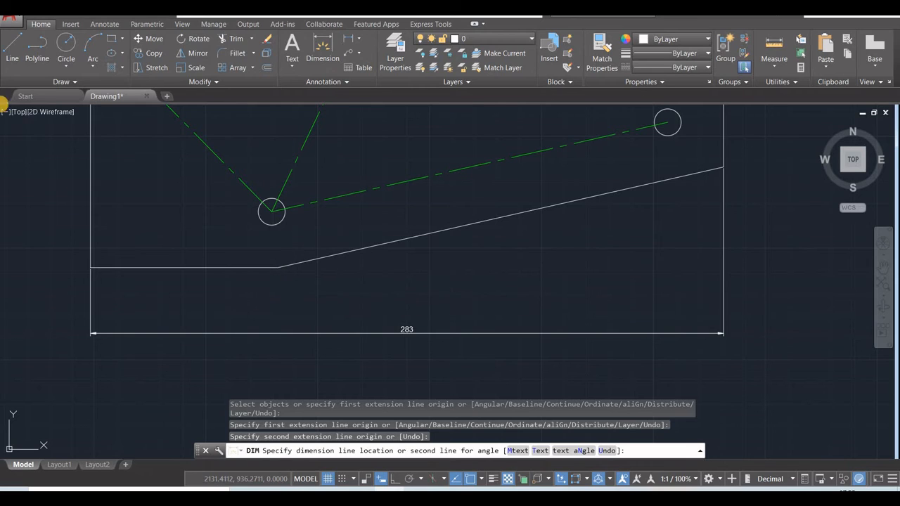
key("Escape")
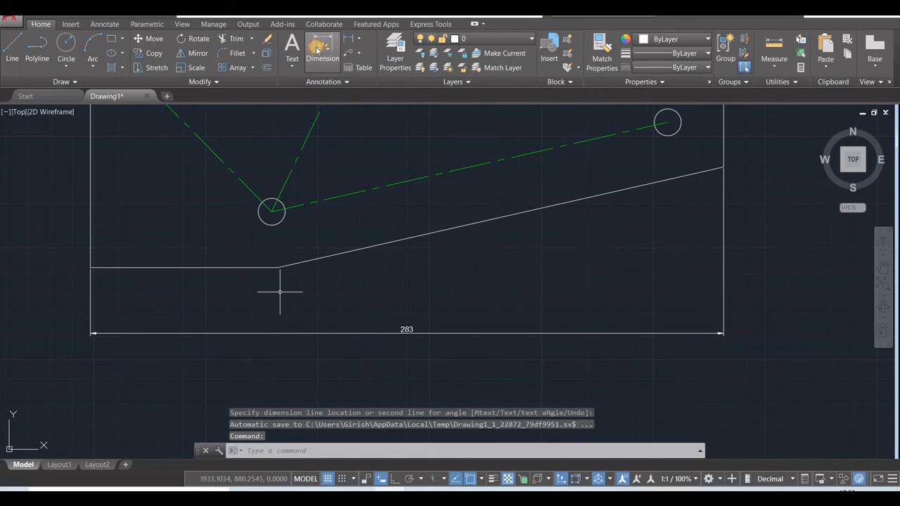
- Dimension the horizontal distance from the lower-left hole's center to the plate's lower-right corner, placing the dimension line just above the overall width
left_click(323, 49)
scroll(382, 203, "up", 2)
scroll(382, 204, "down", 4)
scroll(461, 130, "up", 2)
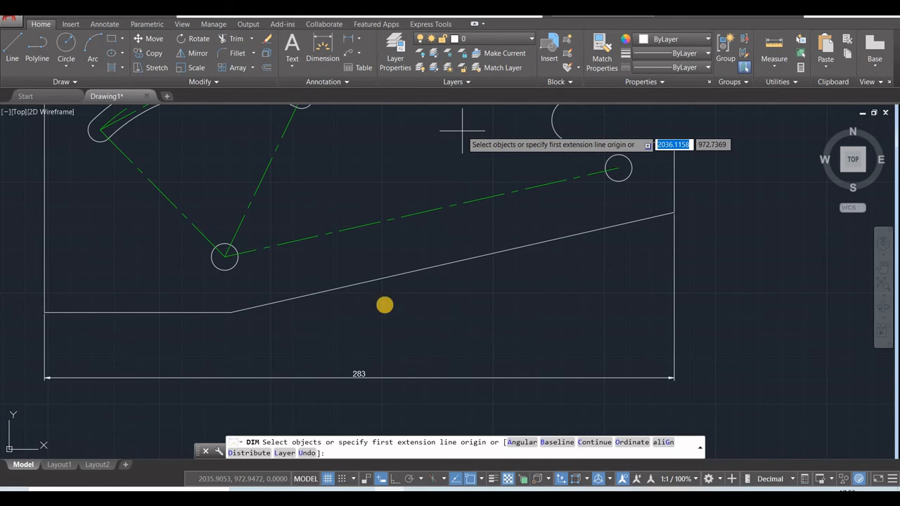
scroll(222, 268, "up", 8)
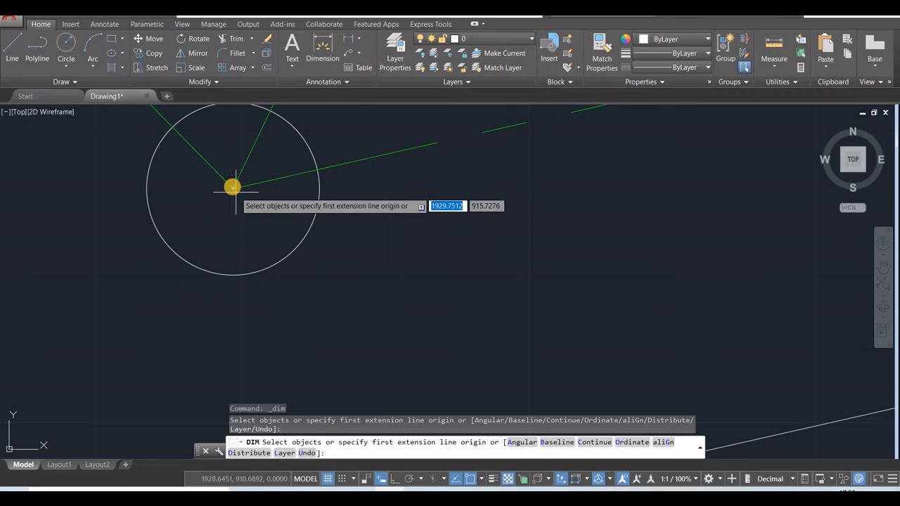
left_click(232, 187)
scroll(380, 230, "down", 2)
scroll(470, 195, "down", 6)
scroll(727, 257, "up", 8)
scroll(702, 246, "up", 6)
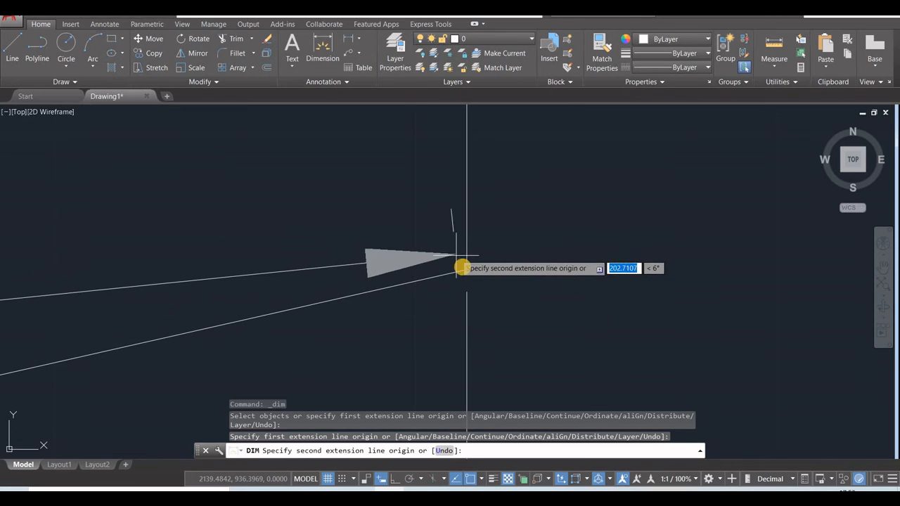
left_click(465, 273)
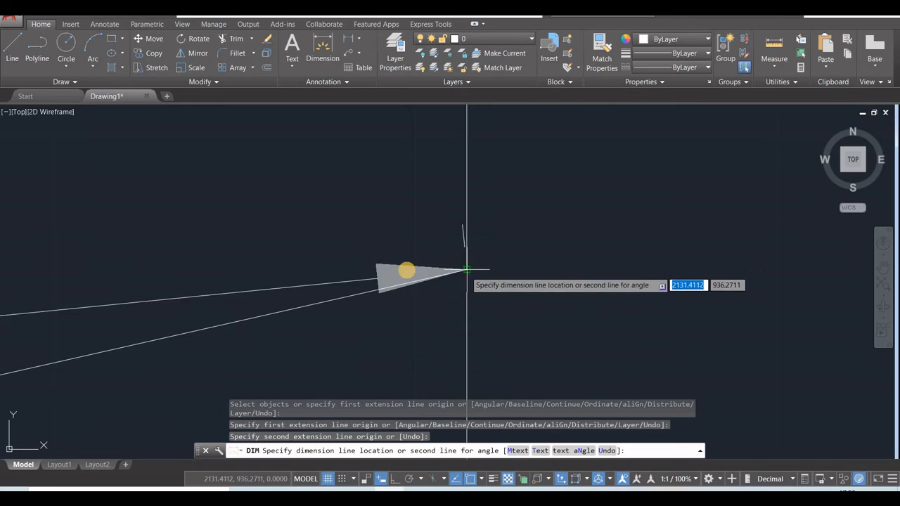
scroll(408, 269, "down", 6)
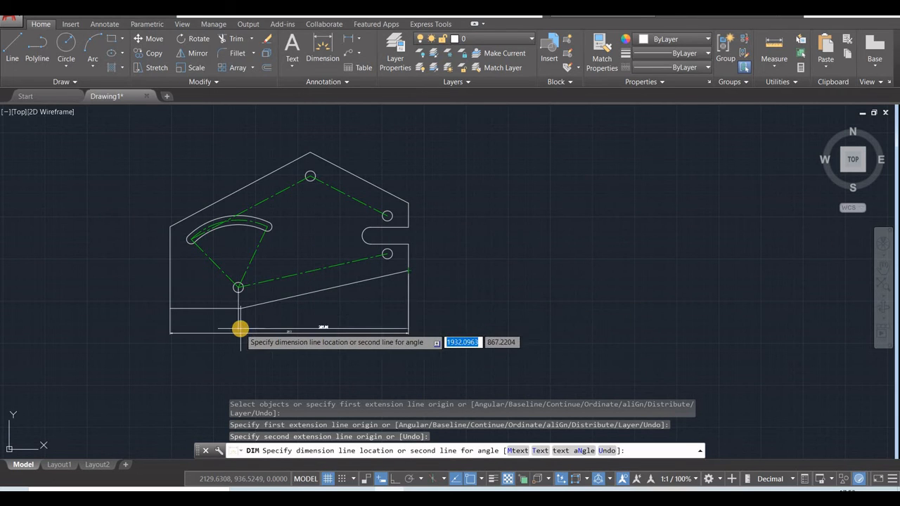
left_click(239, 328)
- Compare the new hole-to-edge dimension with the reference drawing and inspect its origin at the lower-left hole's center
scroll(309, 325, "up", 6)
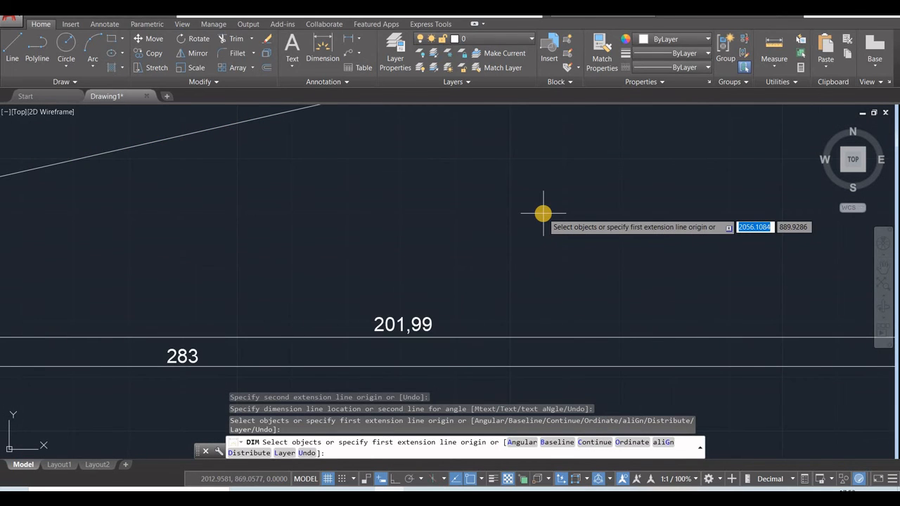
scroll(542, 213, "down", 5)
scroll(542, 213, "down", 2)
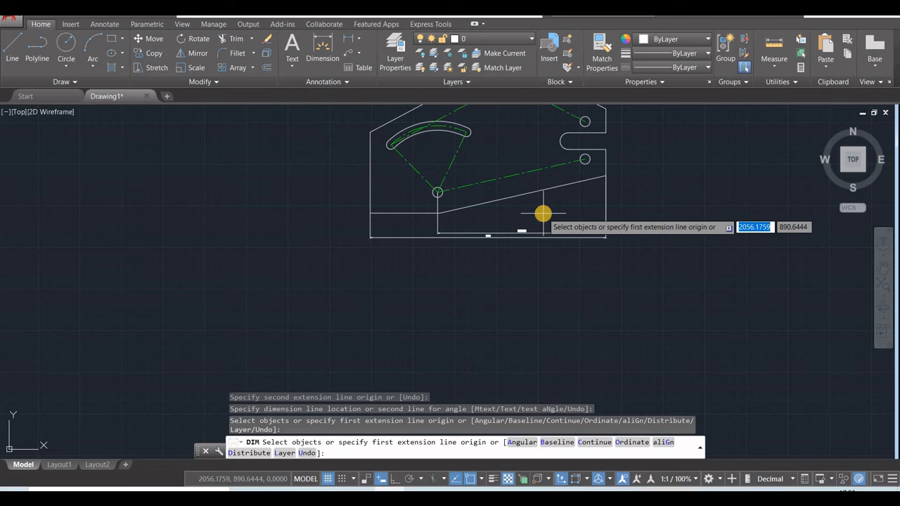
scroll(576, 156, "up", 5)
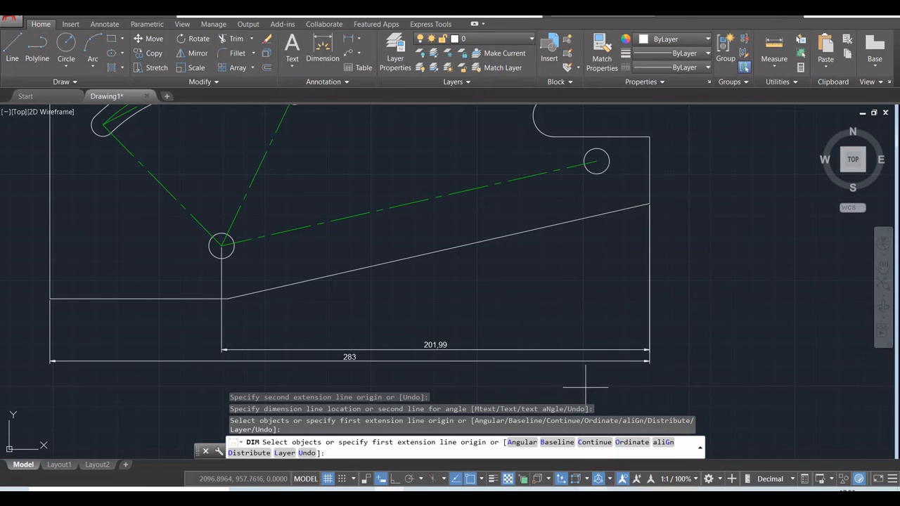
left_click(592, 408)
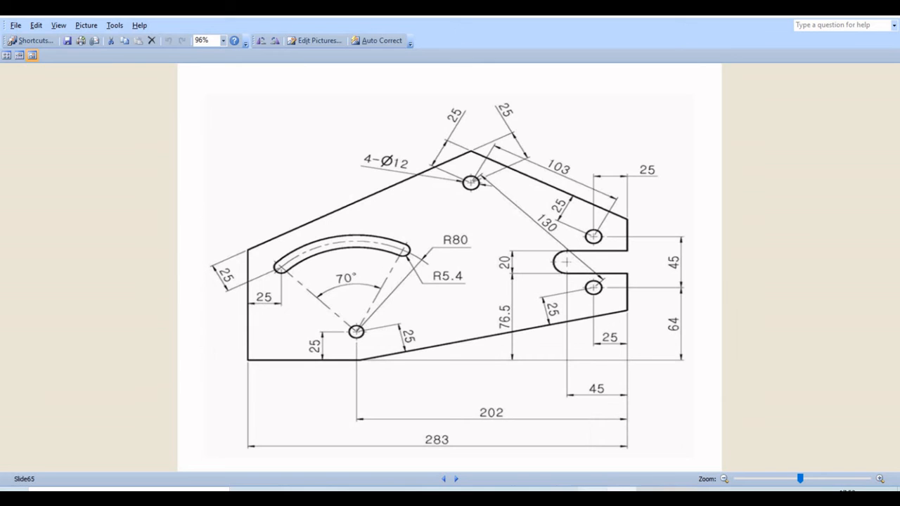
left_click(621, 454)
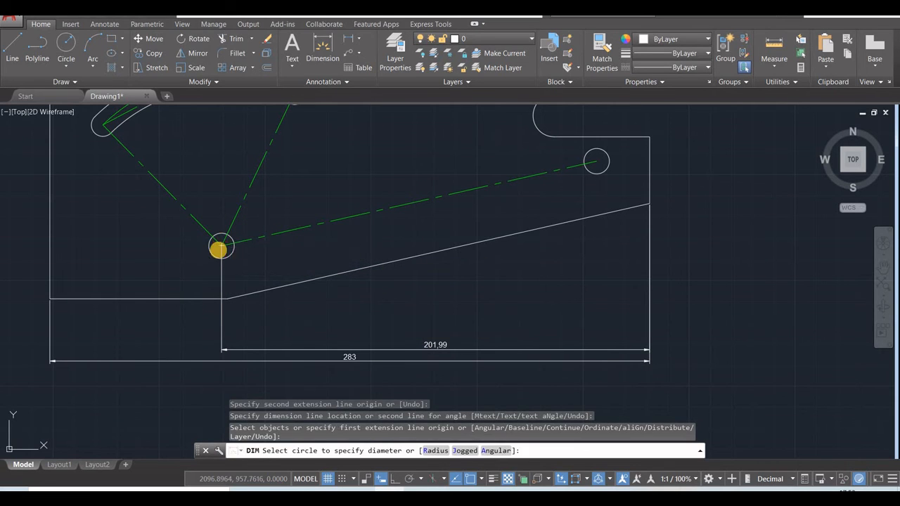
scroll(220, 246, "up", 6)
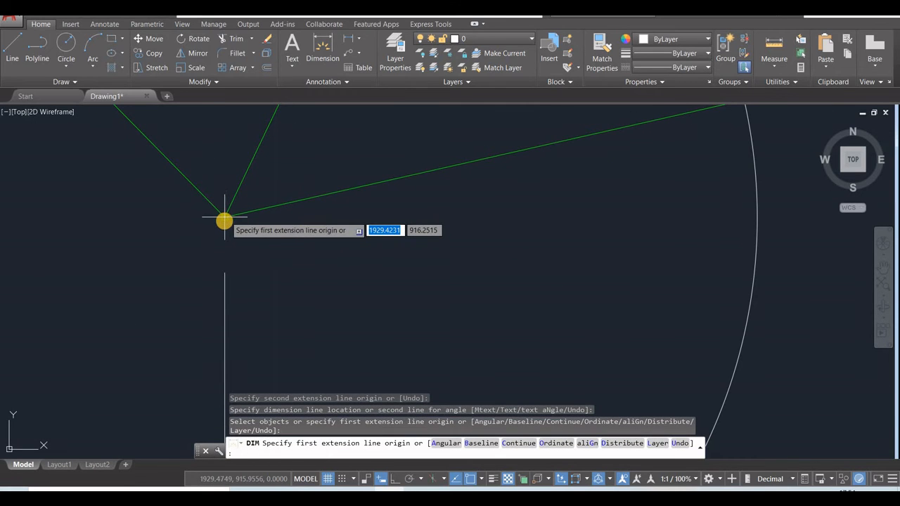
scroll(225, 218, "down", 4)
scroll(224, 221, "down", 2)
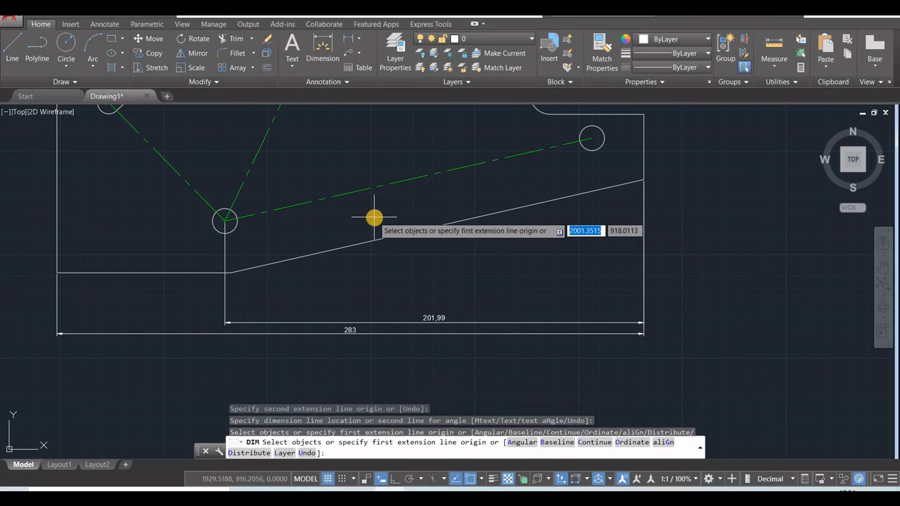
- Dimension the distance between the plate's upper-left sloped edge and its parallel green center line, placing it beyond the apex on the upper right
middle_click_drag(373, 219, 376, 288)
middle_click_drag(364, 243, 367, 255)
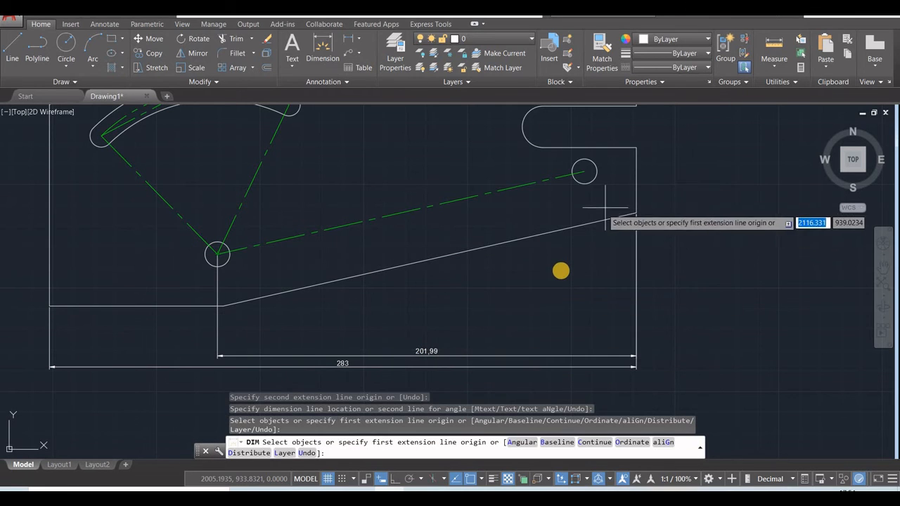
scroll(563, 260, "down", 5)
scroll(592, 233, "up", 5)
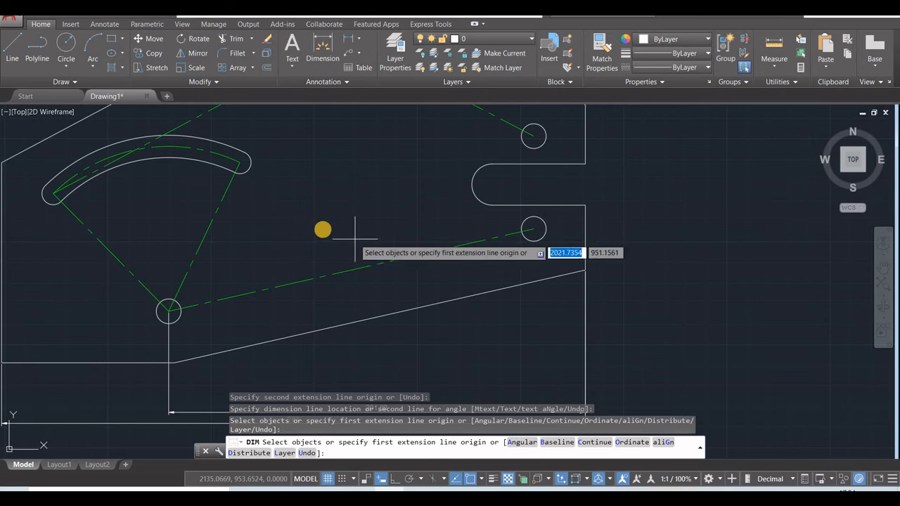
mouse_move(358, 241)
middle_mouse_down()
mouse_move(595, 245)
mouse_move(599, 237)
mouse_move(478, 271)
mouse_move(405, 357)
middle_mouse_up()
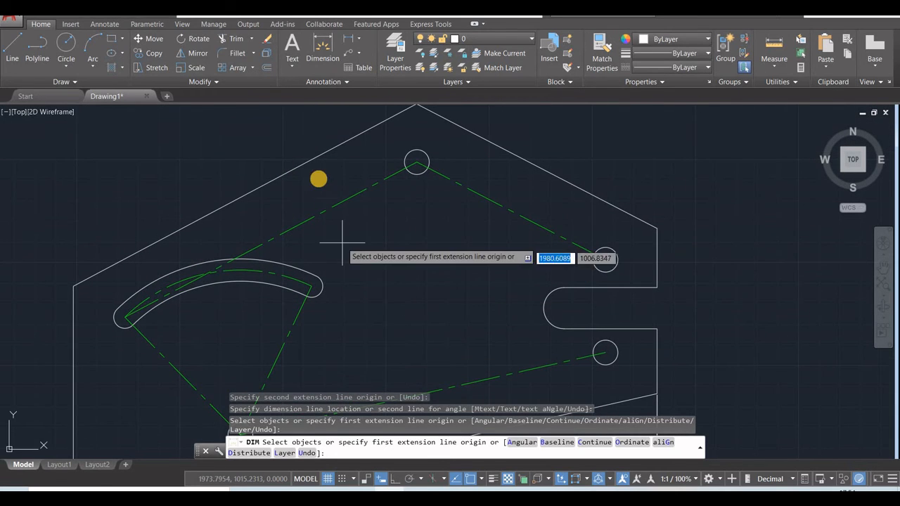
left_click(310, 156)
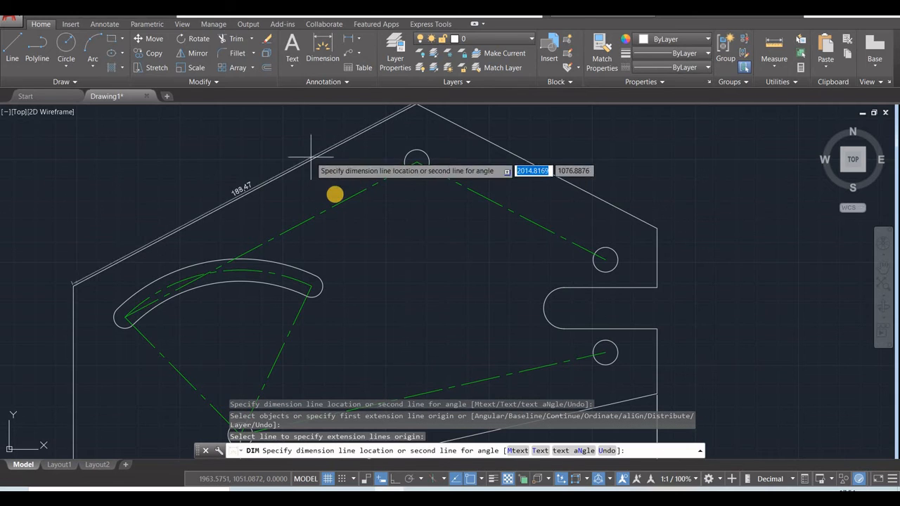
left_click(345, 201)
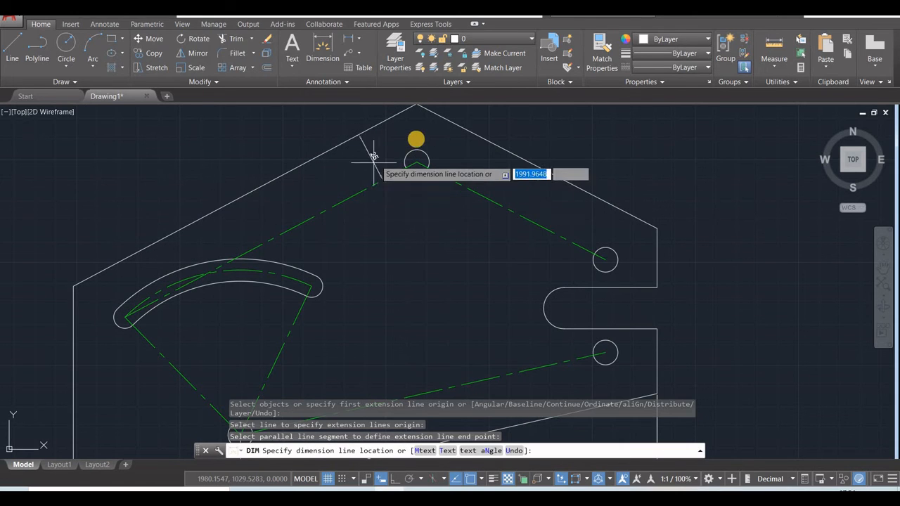
scroll(478, 121, "down", 4)
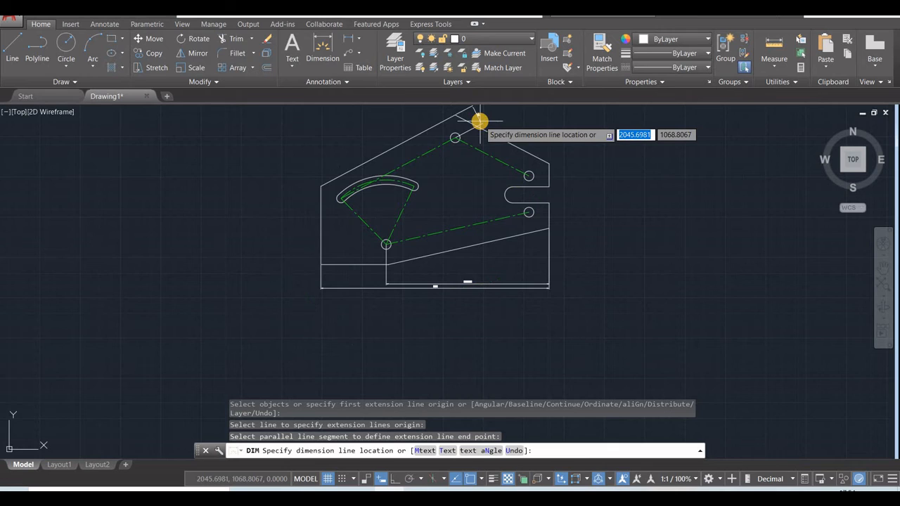
middle_click_drag(479, 122, 409, 179)
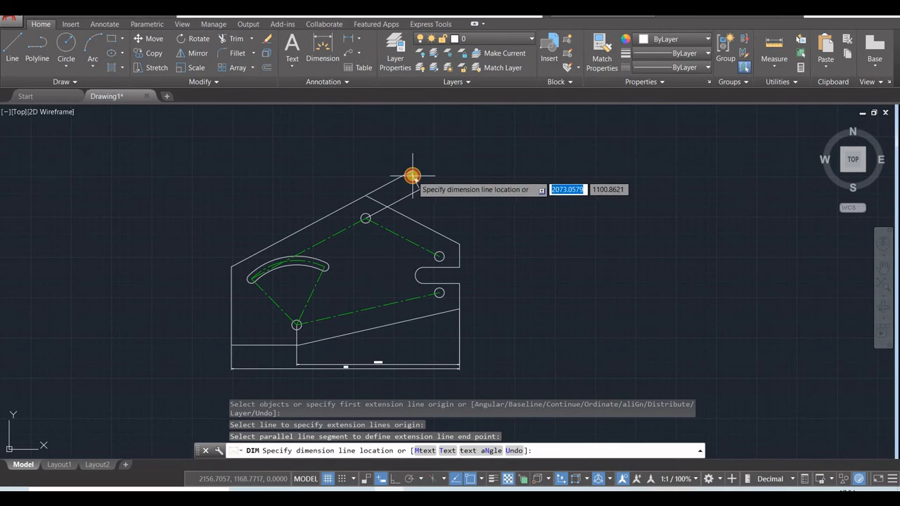
left_click(411, 176)
- Dimension the distance between the upper-right sloped edge and its parallel green center line, placing it beyond the apex on the upper left
left_click(391, 232)
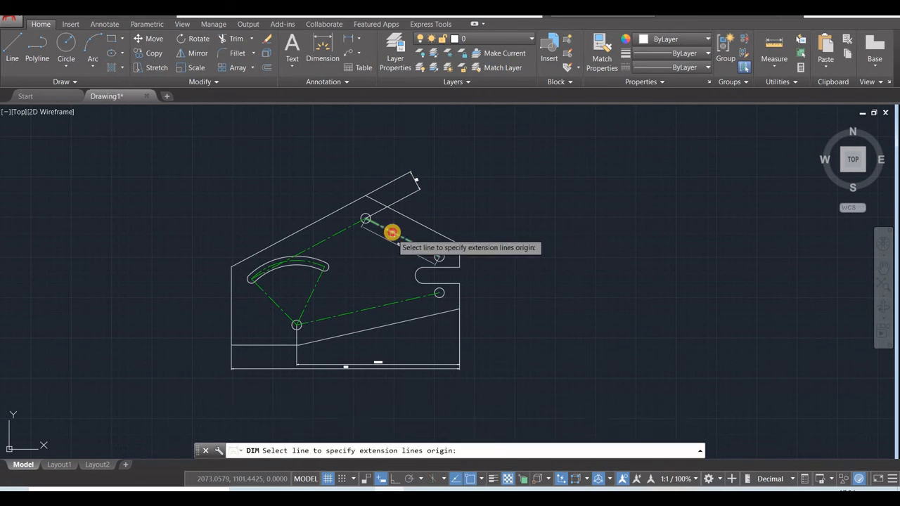
left_click(406, 215)
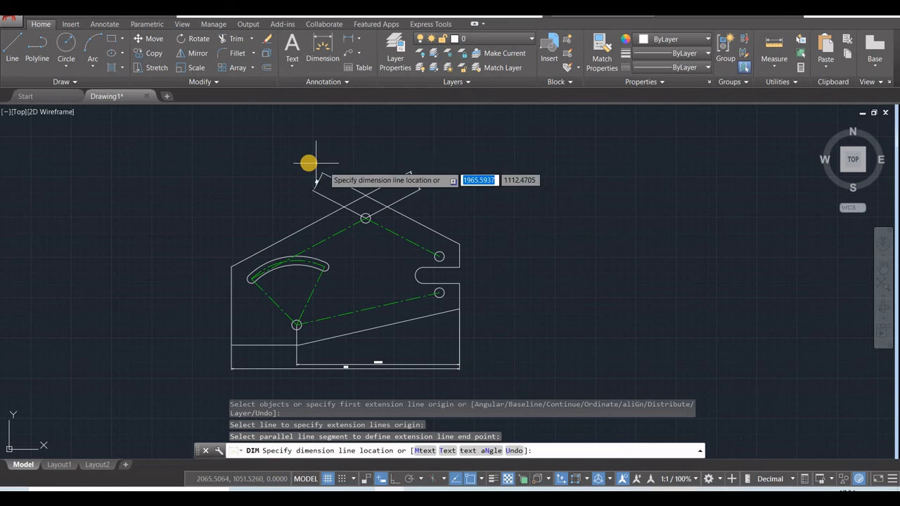
left_click(301, 168)
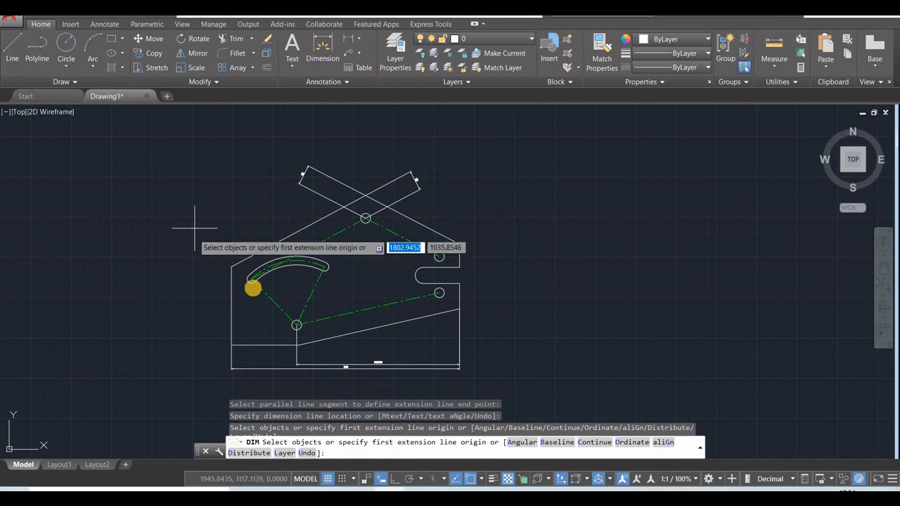
- Dimension the horizontal distance from the slot's left end center to the plate's left edge, placing it above the sloped edge
scroll(253, 286, "down", 2)
left_click(253, 284)
key("Escape")
scroll(264, 281, "up", 5)
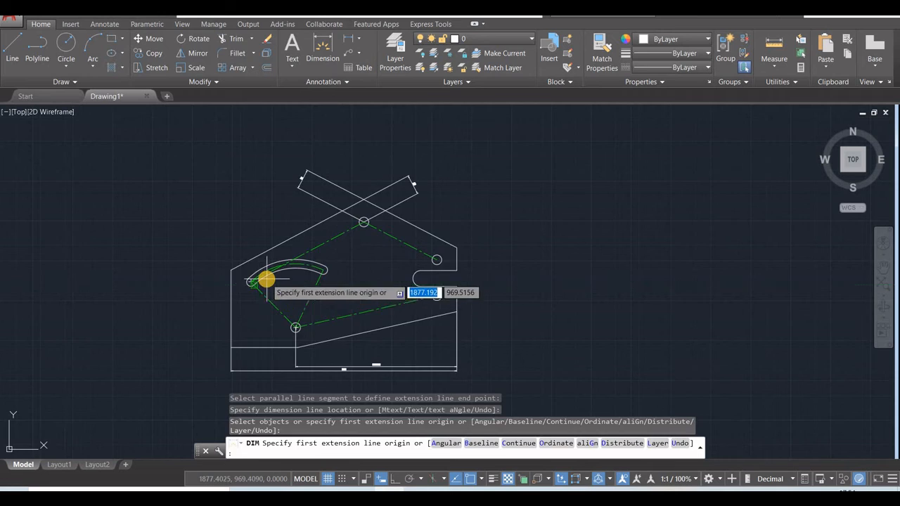
left_click(198, 290)
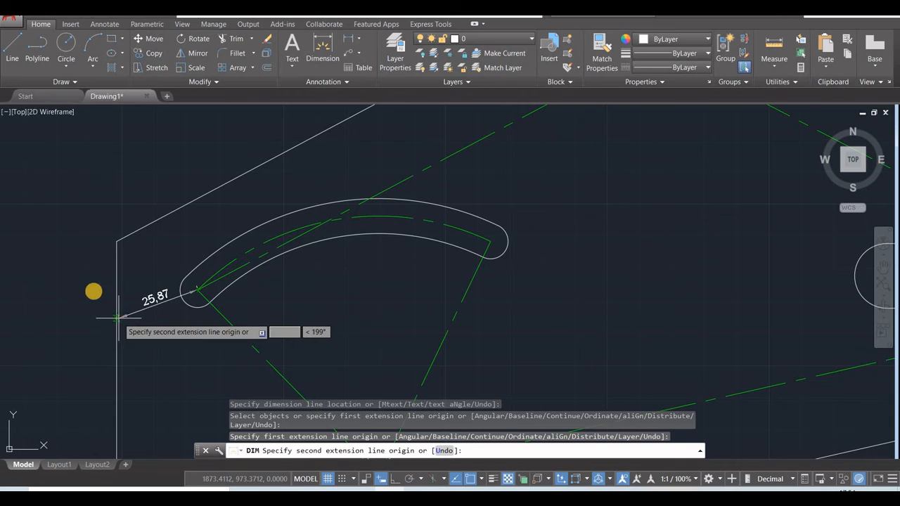
scroll(116, 276, "up", 8)
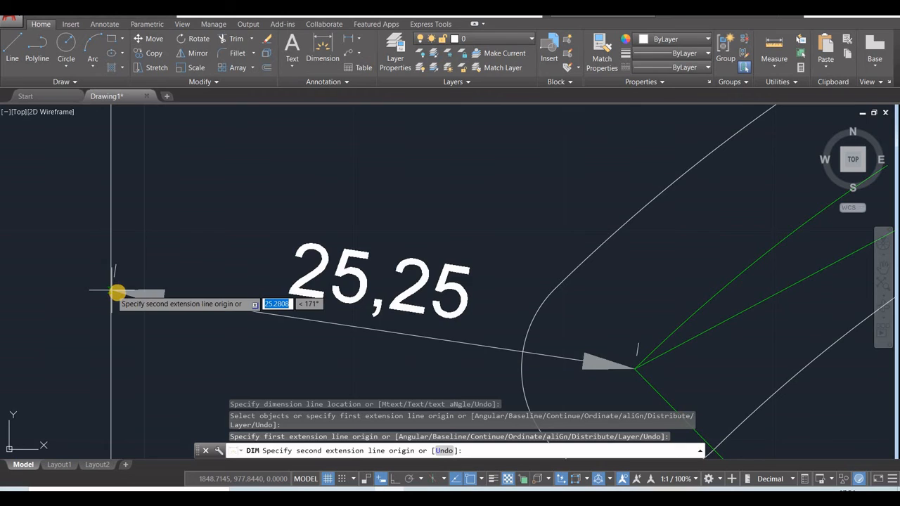
scroll(117, 292, "down", 6)
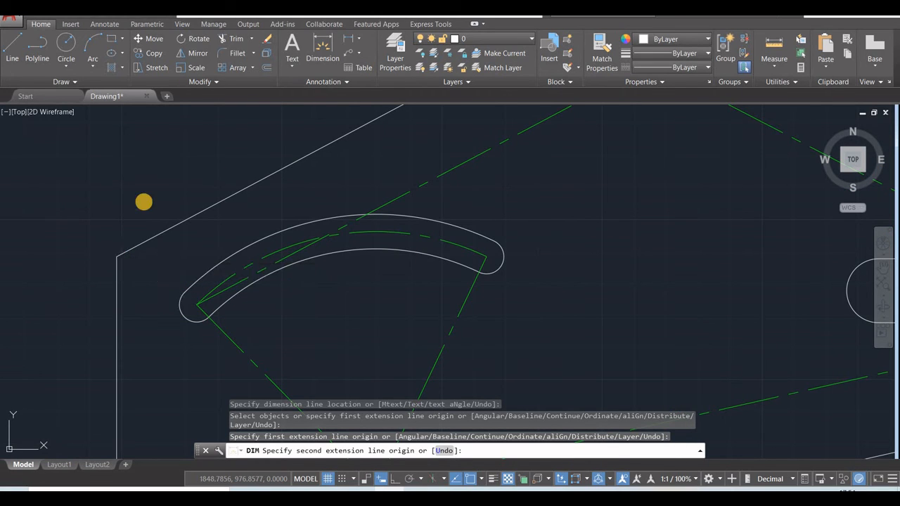
left_click(143, 201)
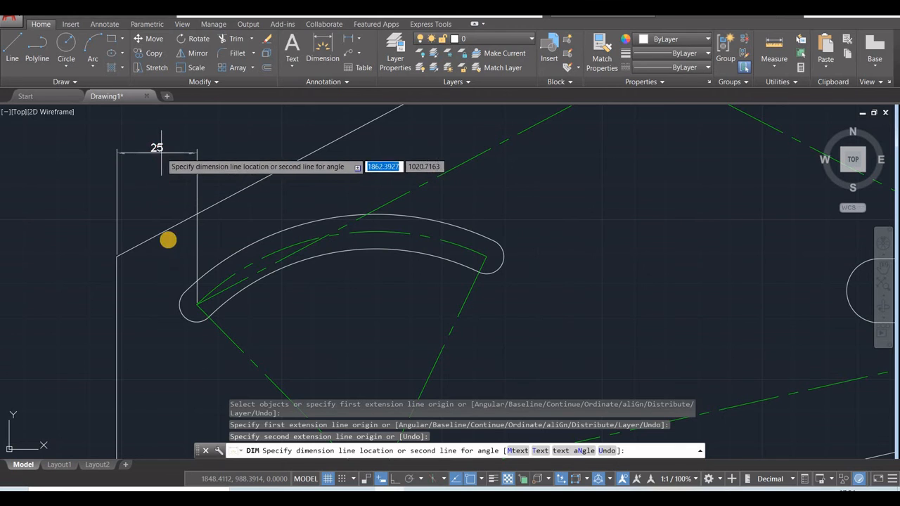
left_click(161, 152)
- Add radius dimensions to the slot's green center arc and its rounded right end, placing both to the right of the slot
scroll(164, 263, "down", 2)
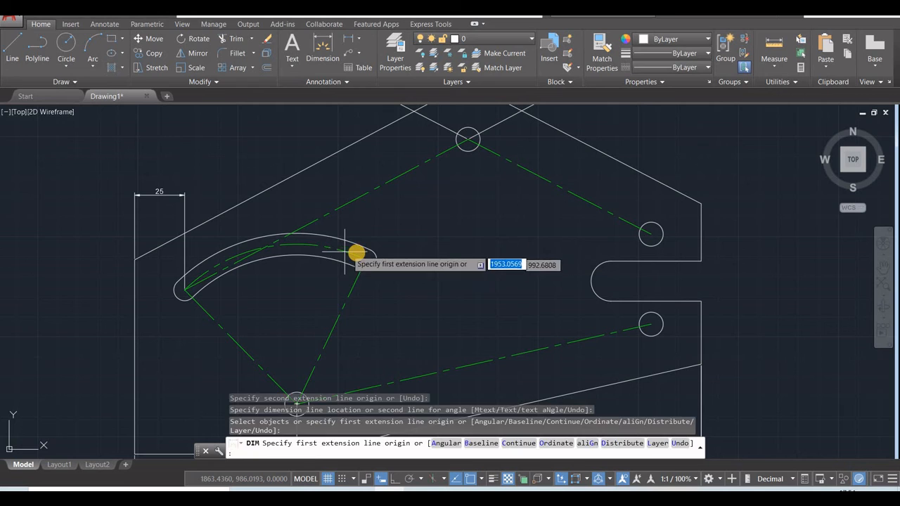
left_click(406, 275)
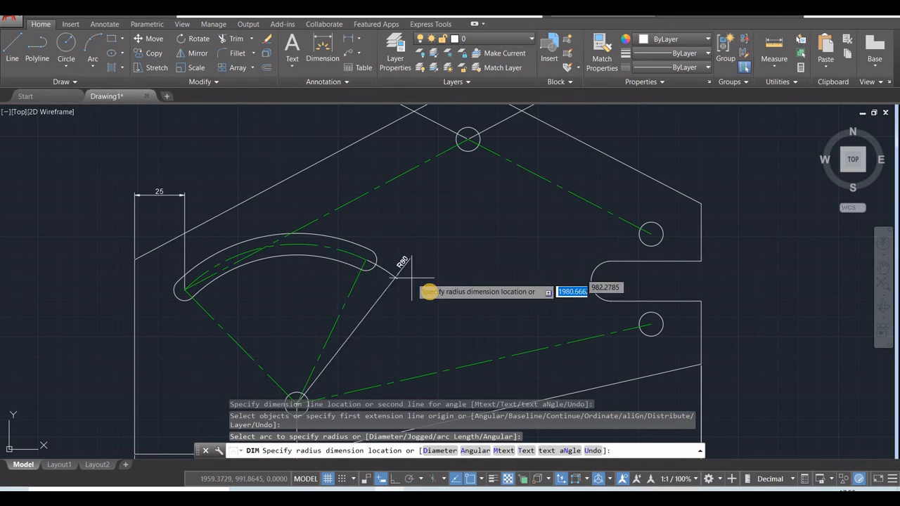
left_click(426, 292)
scroll(392, 261, "up", 4)
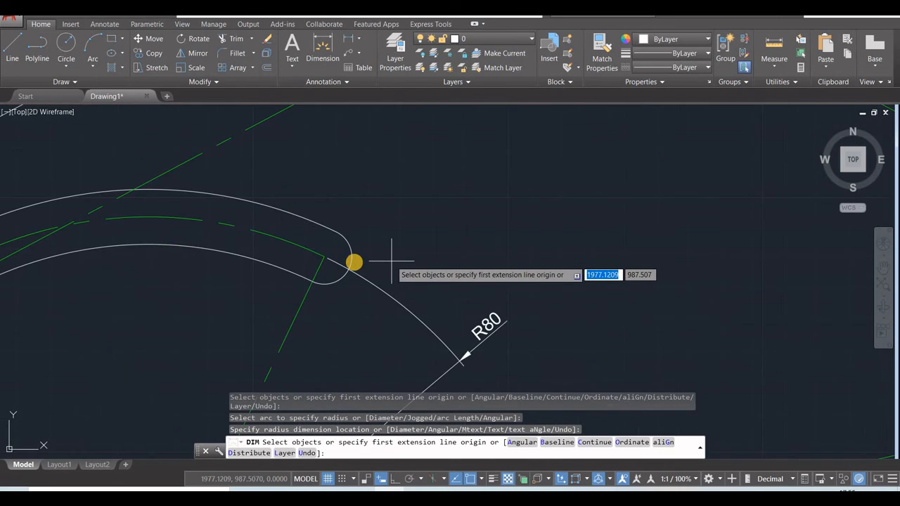
left_click(352, 262)
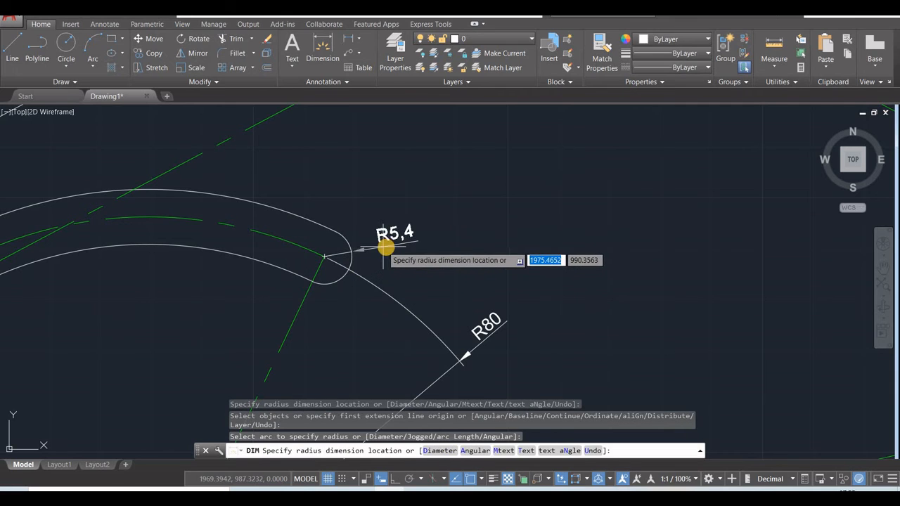
left_click(386, 260)
- Add an angular dimension between the two green radial center lines of the curved slot, placing it inside the sector above the lower-left hole
scroll(120, 359, "down", 5)
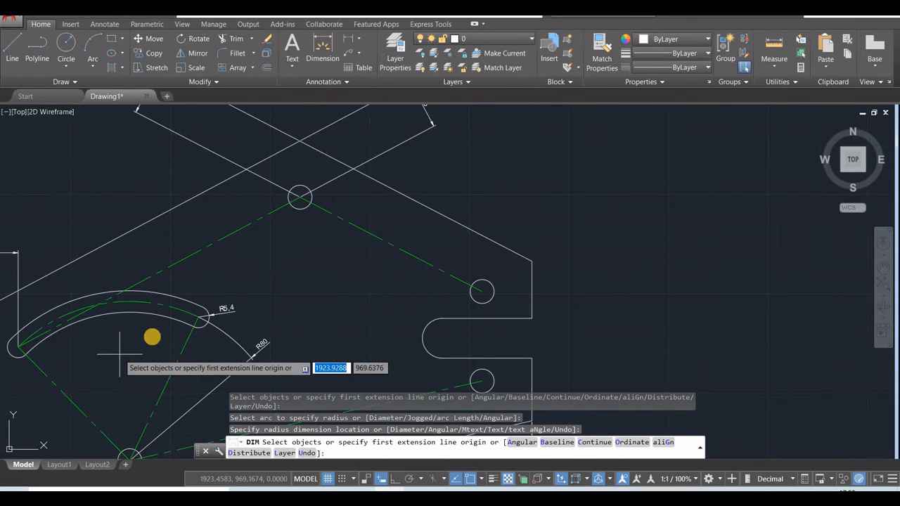
middle_click_drag(128, 355, 298, 209)
scroll(298, 210, "up", 2)
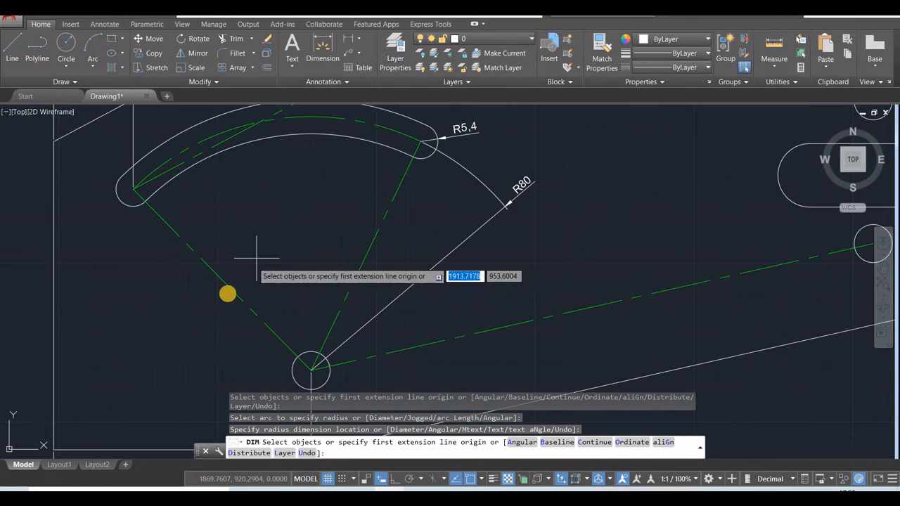
left_click(231, 291)
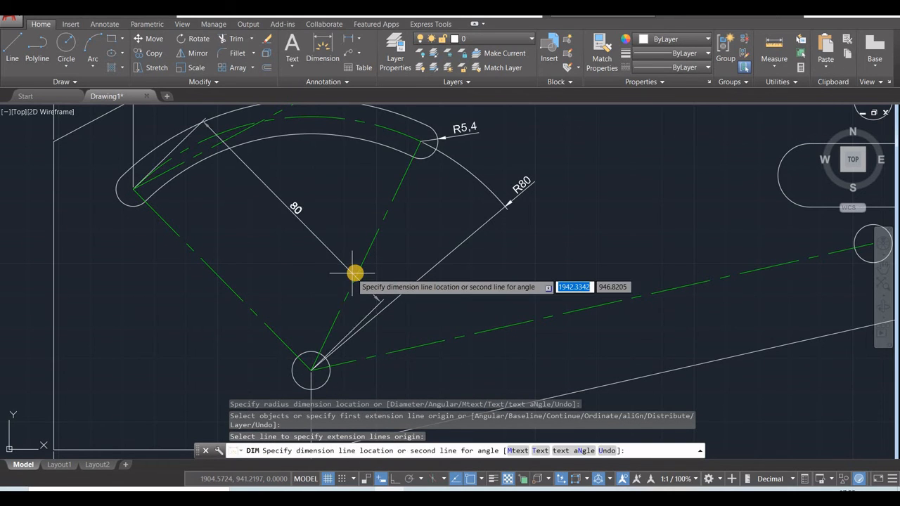
left_click(355, 271)
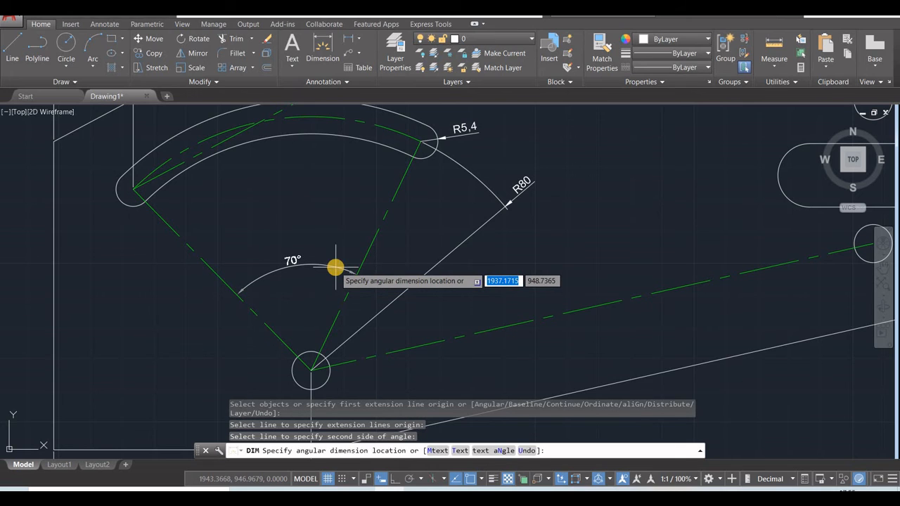
left_click(447, 269)
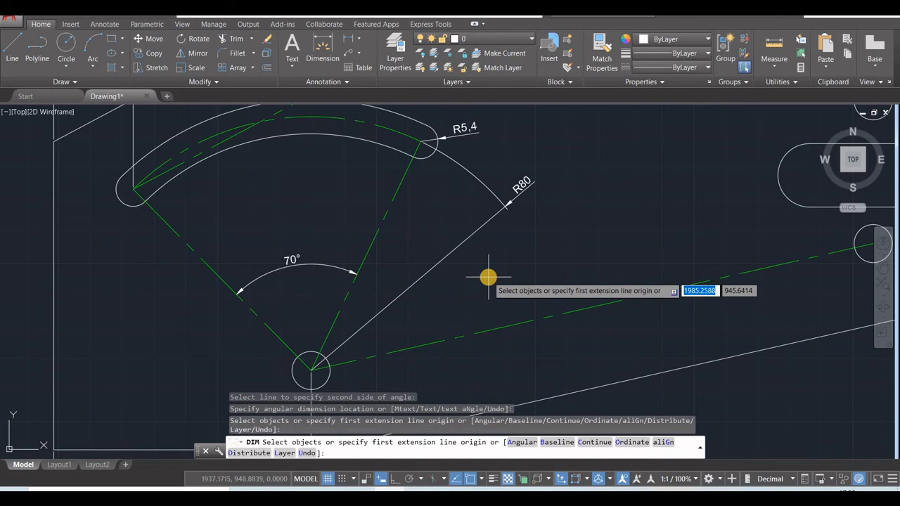
- Dimension the height of the rounded notch in the plate's right edge, placing it just left of the notch's rounded end
scroll(487, 277, "down", 5)
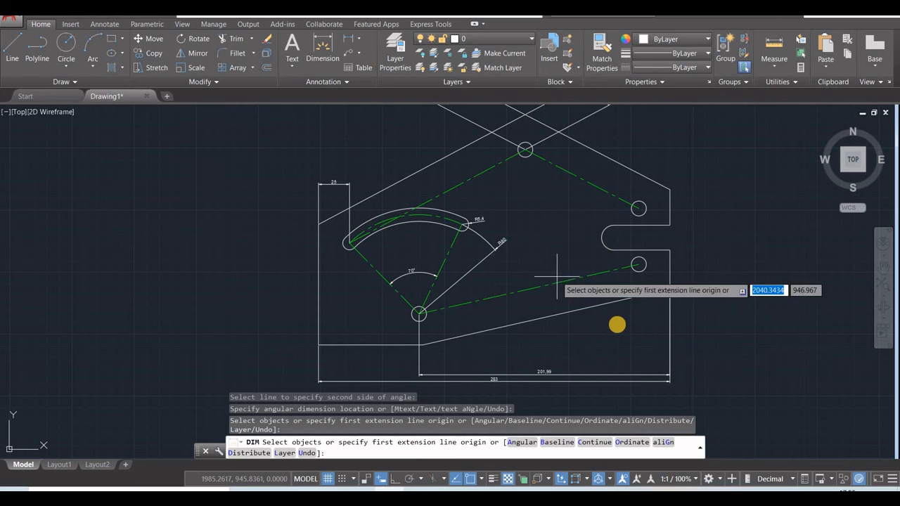
scroll(685, 260, "up", 4)
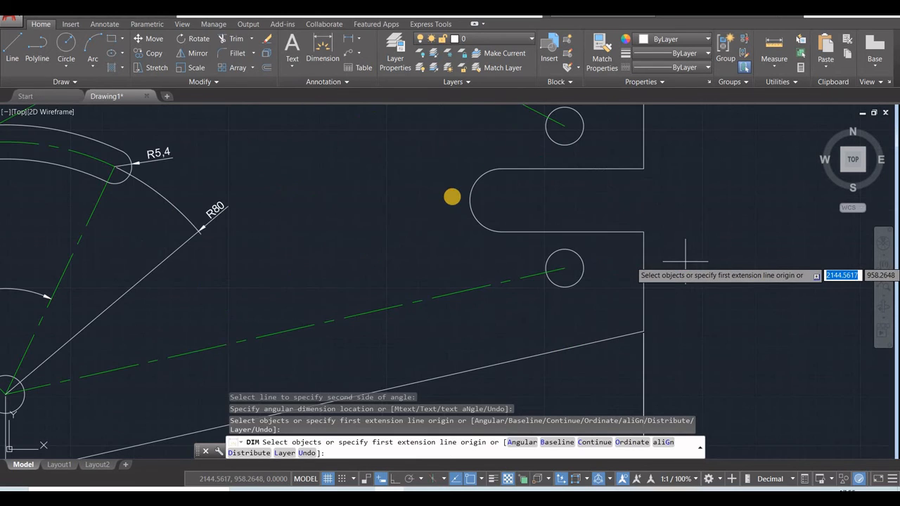
key("Return")
key("Escape")
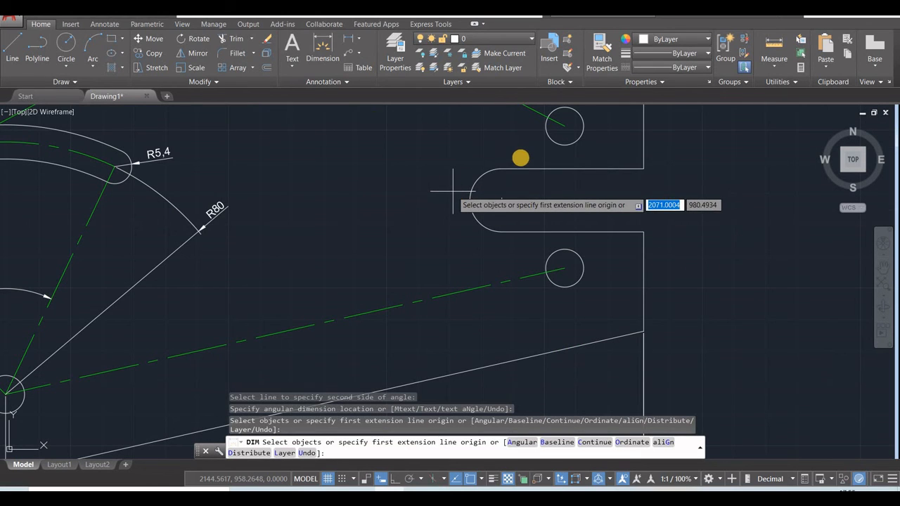
left_click(500, 169)
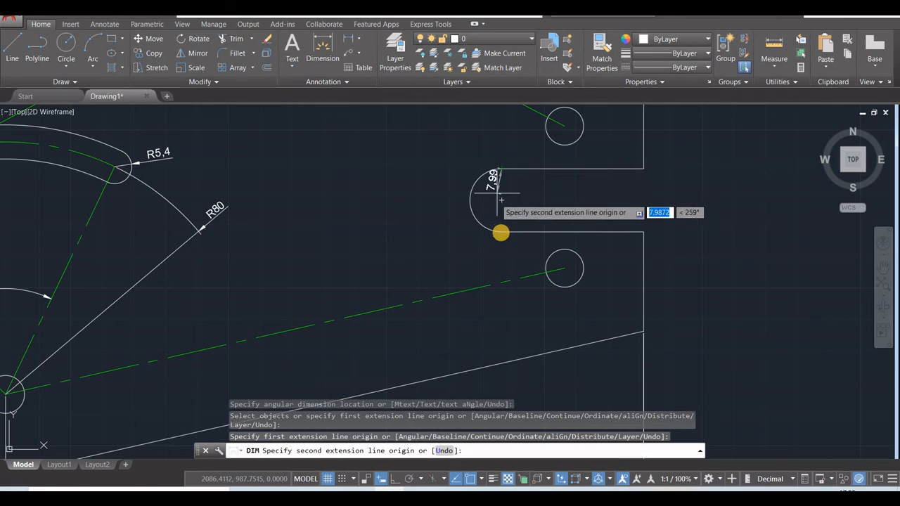
left_click(492, 232)
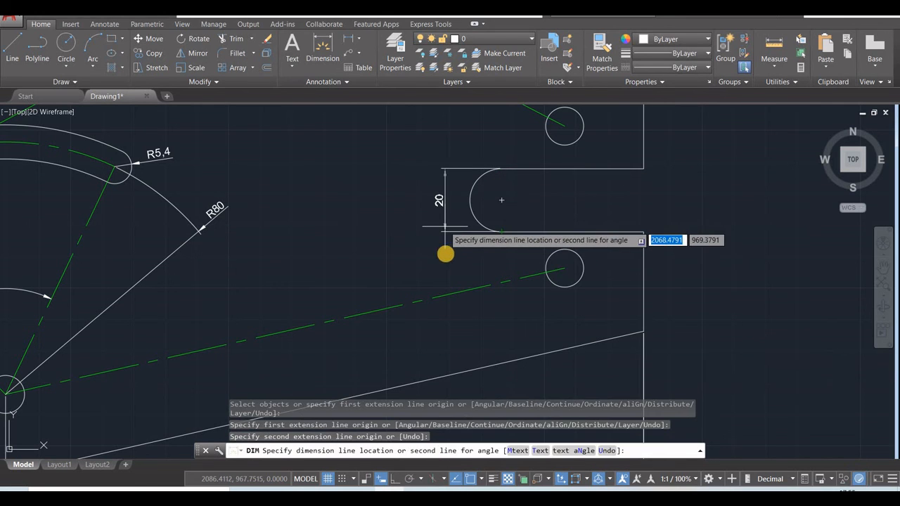
left_click(442, 242)
- Dimension the vertical distance from the notch's lower edge to the plate's bottom edge, placing it slightly left of the notch's lower edge
left_click(526, 231)
scroll(504, 297, "down", 2)
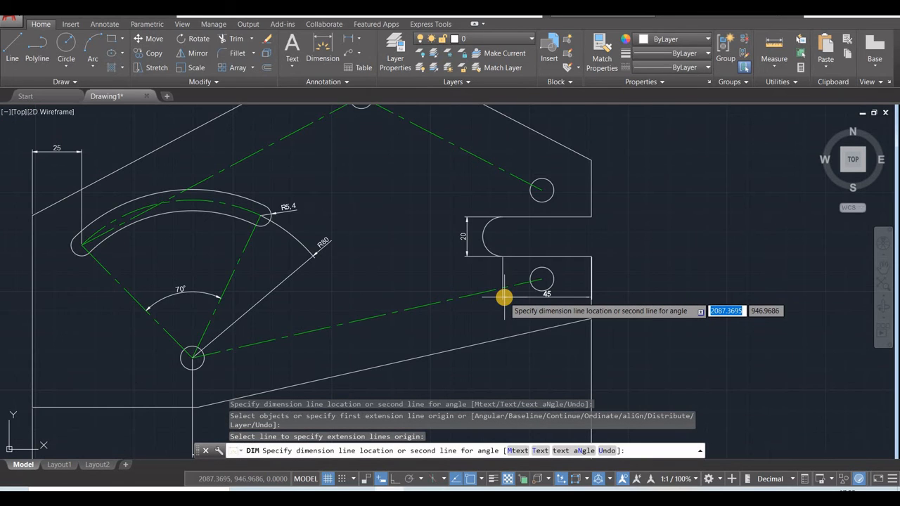
middle_click_drag(504, 297, 514, 249)
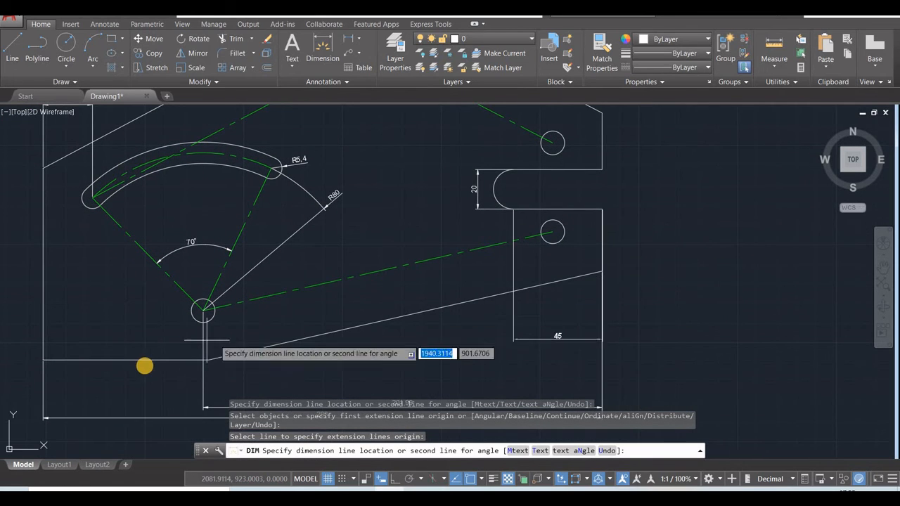
left_click(146, 361)
left_click(272, 355)
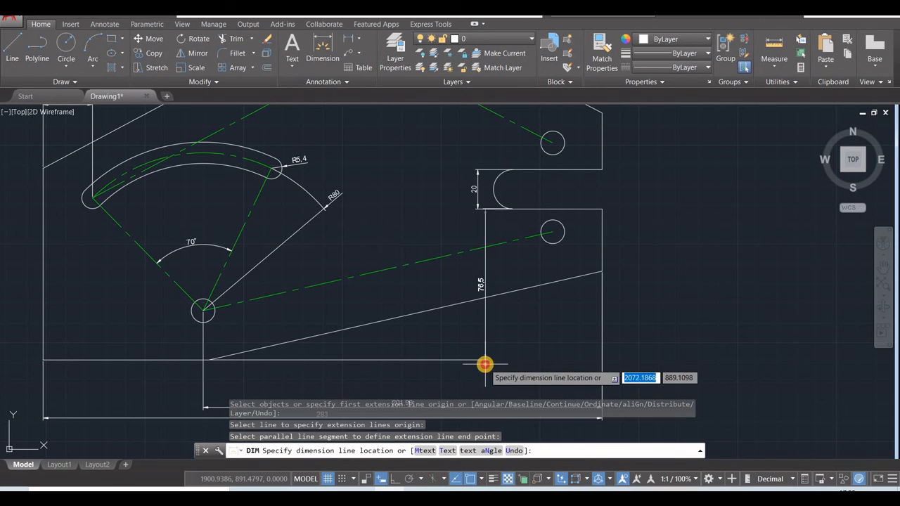
left_click(485, 364)
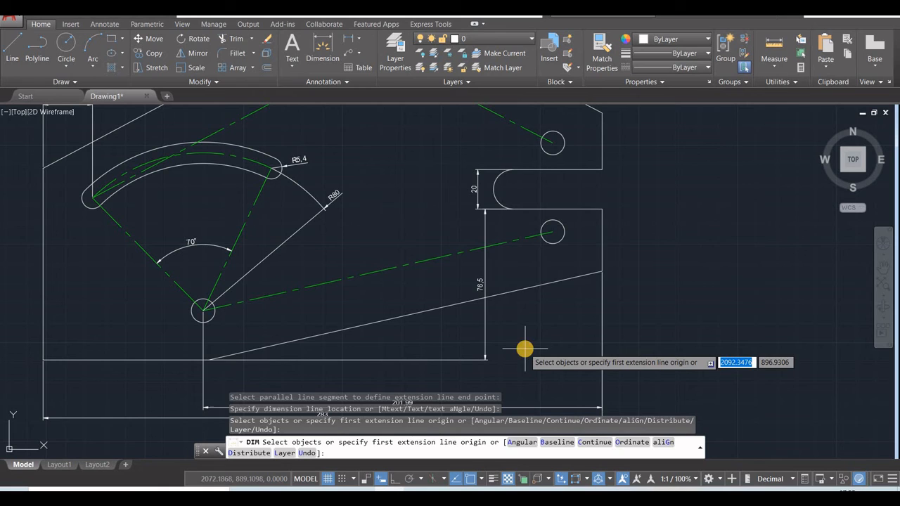
- Add a diameter dimension to the lower-right hole outside the plate, and dimension the distance between the lower green center line and the parallel sloped edge
left_click(560, 243)
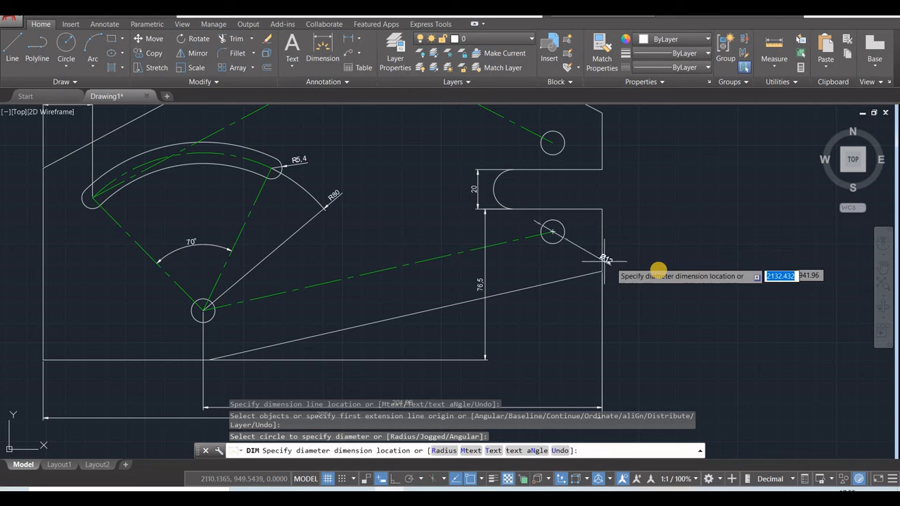
left_click(677, 268)
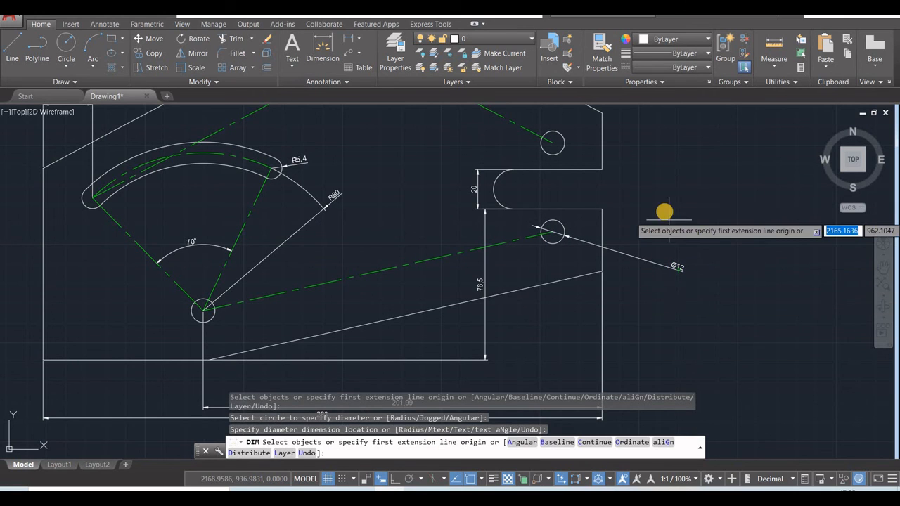
scroll(471, 169, "down", 4)
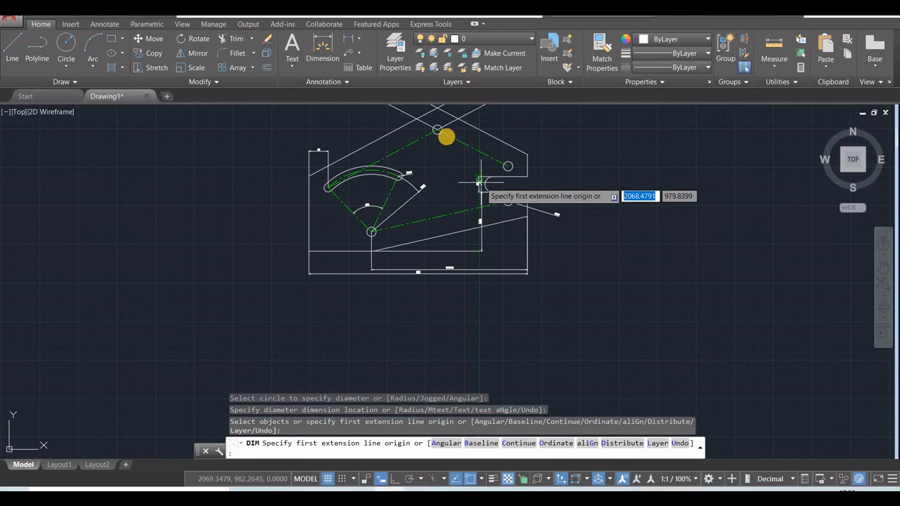
scroll(439, 187, "up", 4)
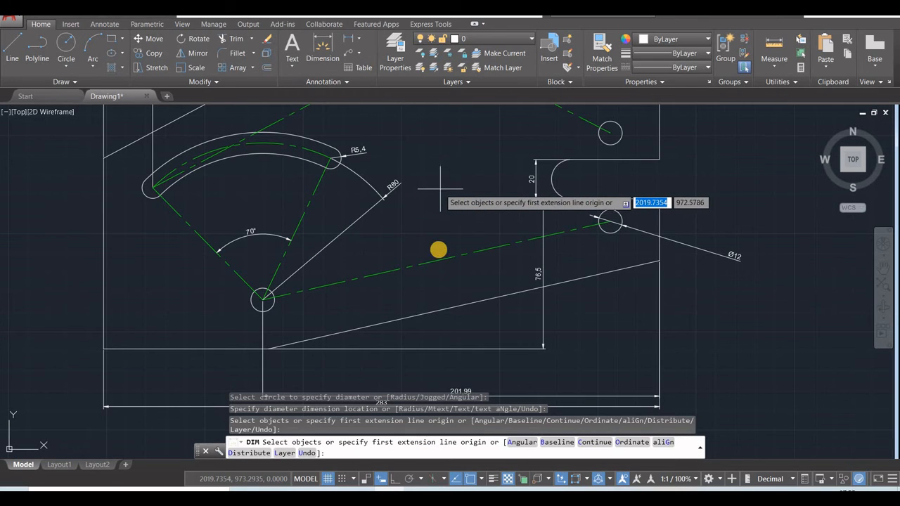
left_click(440, 260)
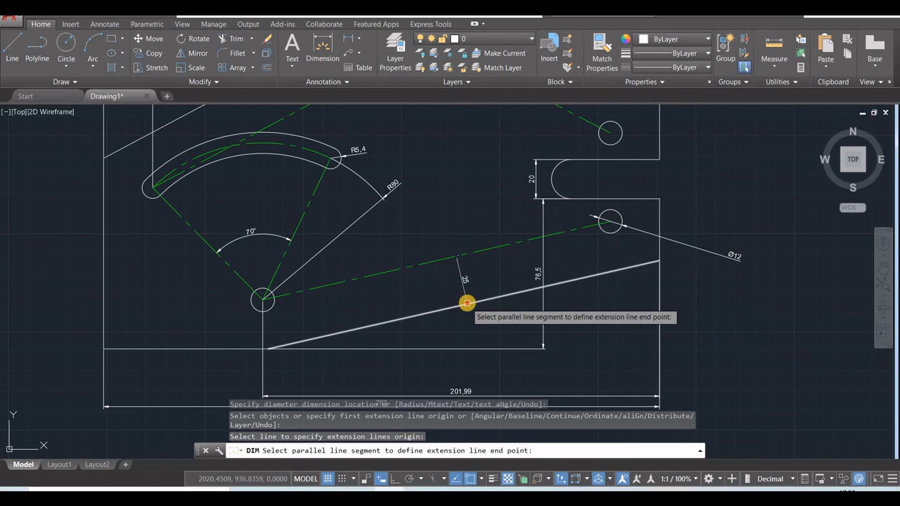
left_click(507, 289)
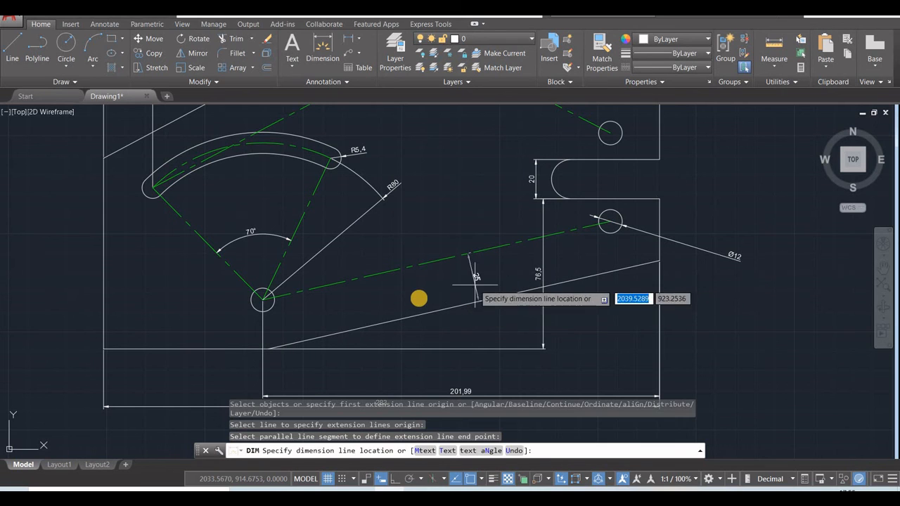
left_click(418, 299)
- Add an aligned dimension between the centers of the top hole and the upper-right hole, placing it outside the upper-right sloped edge
scroll(480, 194, "down", 2)
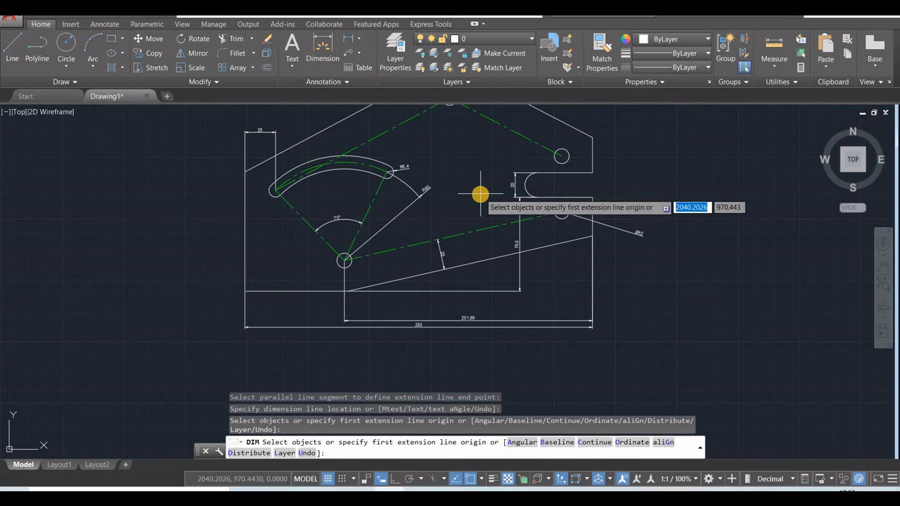
scroll(470, 195, "up", 2)
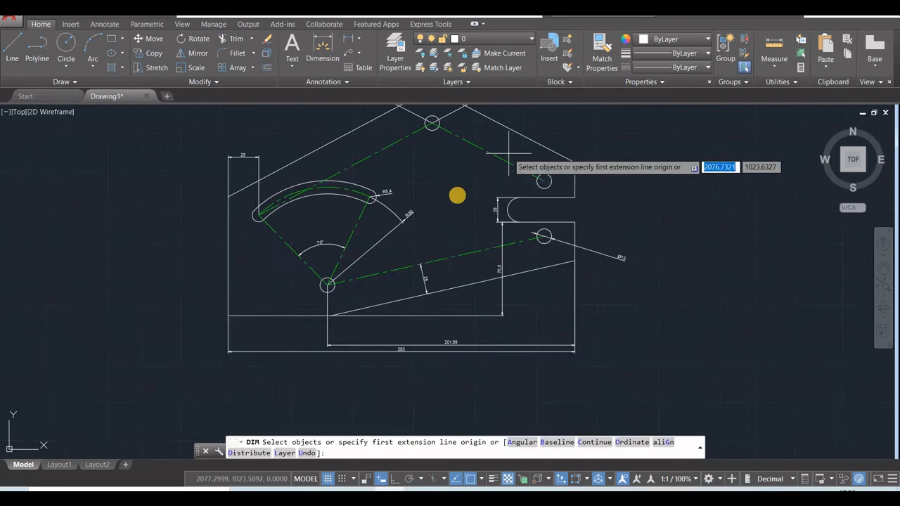
middle_click_drag(461, 190, 458, 264)
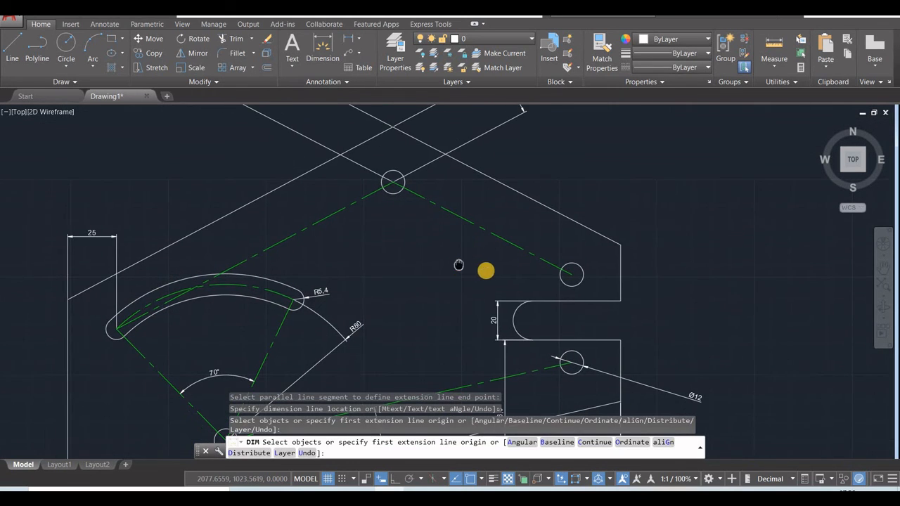
left_click(359, 41)
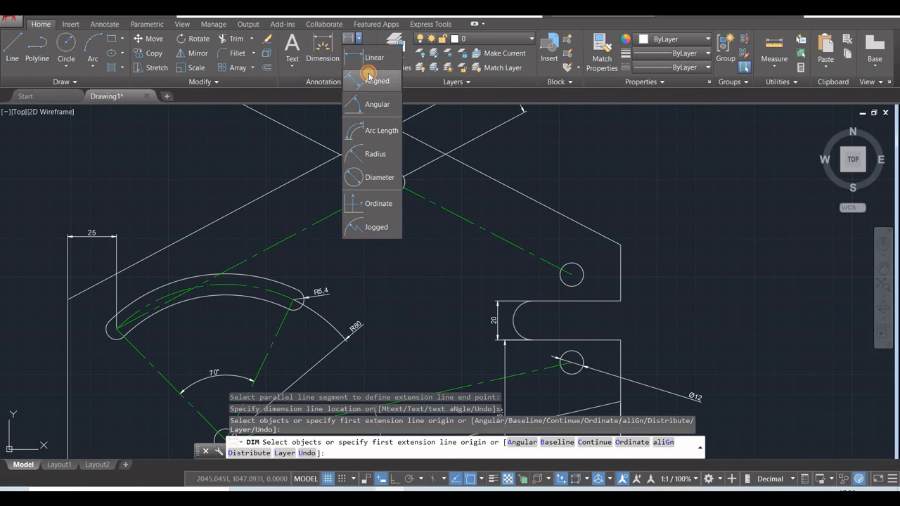
left_click(370, 77)
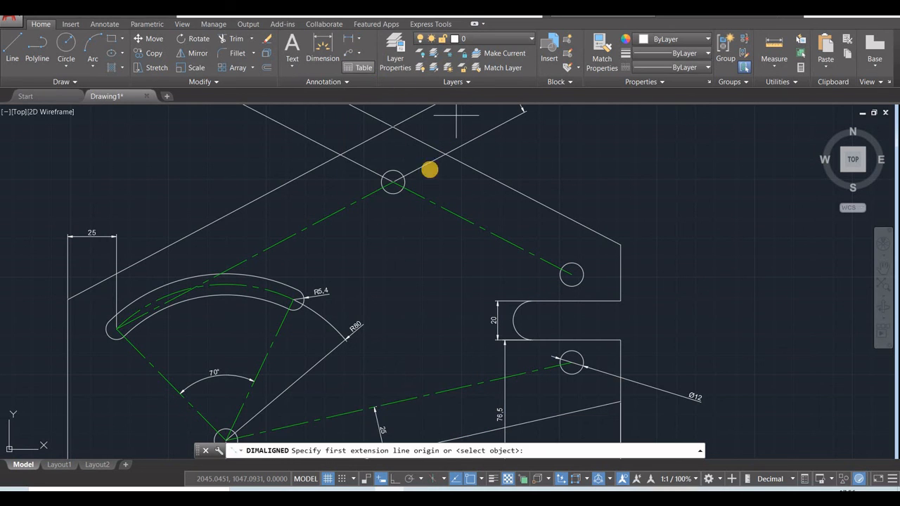
left_click(393, 182)
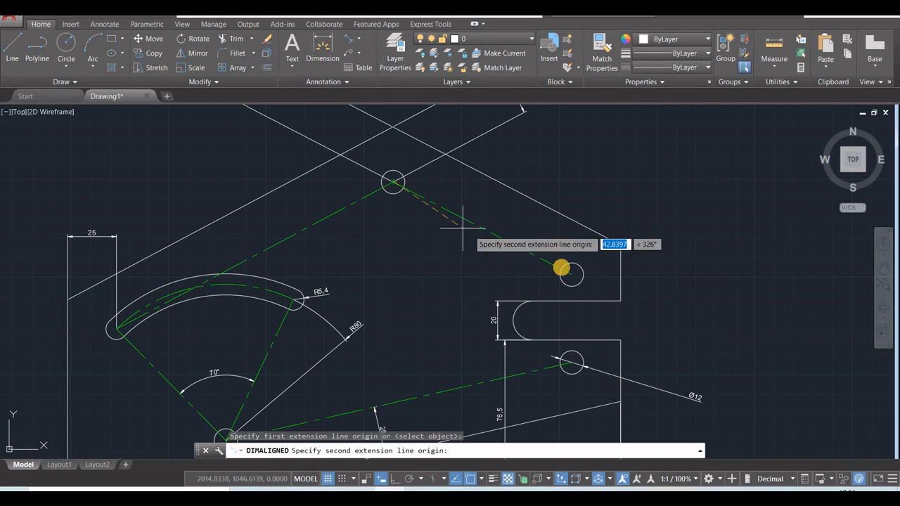
left_click(570, 274)
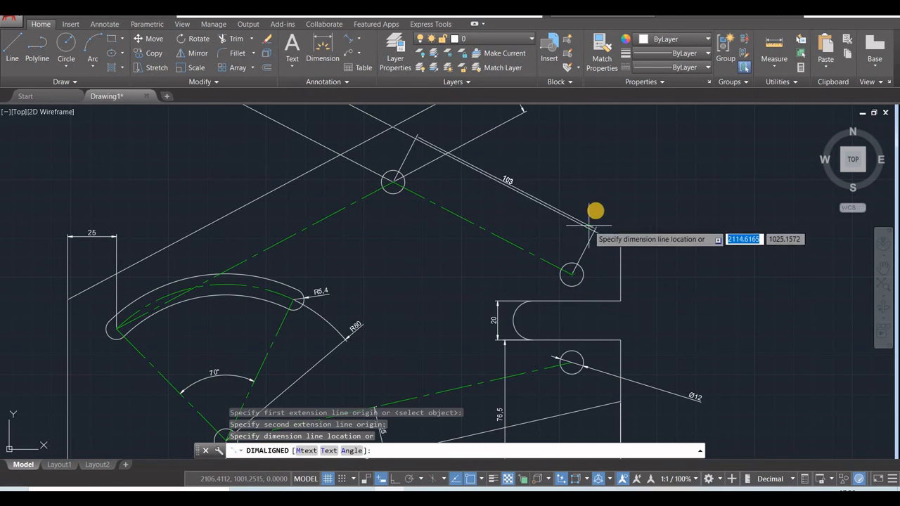
left_click(597, 210)
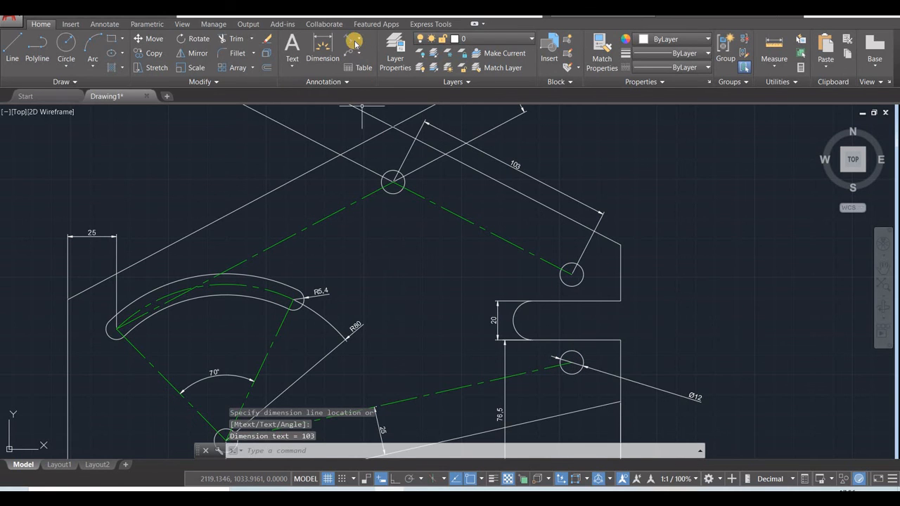
- Add an aligned dimension between the centers of the top hole and the lower-right hole, placing it close to the line joining them
key("Return")
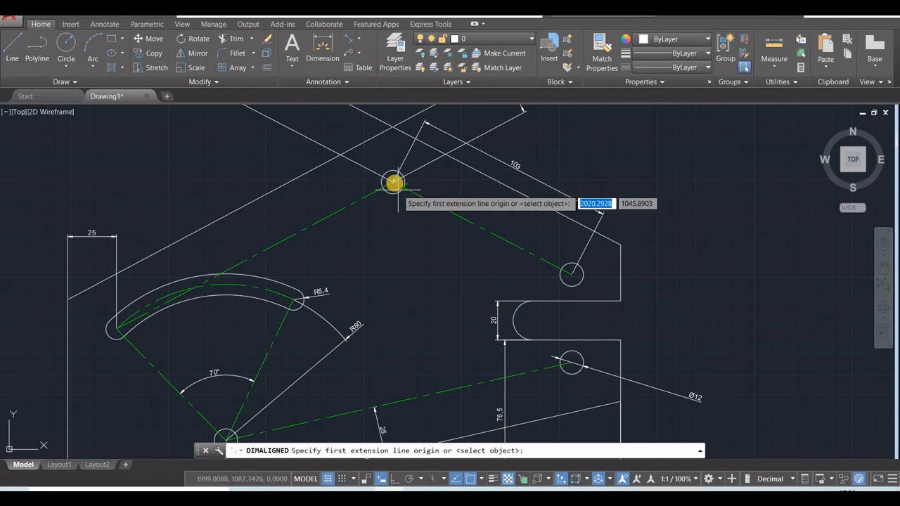
left_click(393, 182)
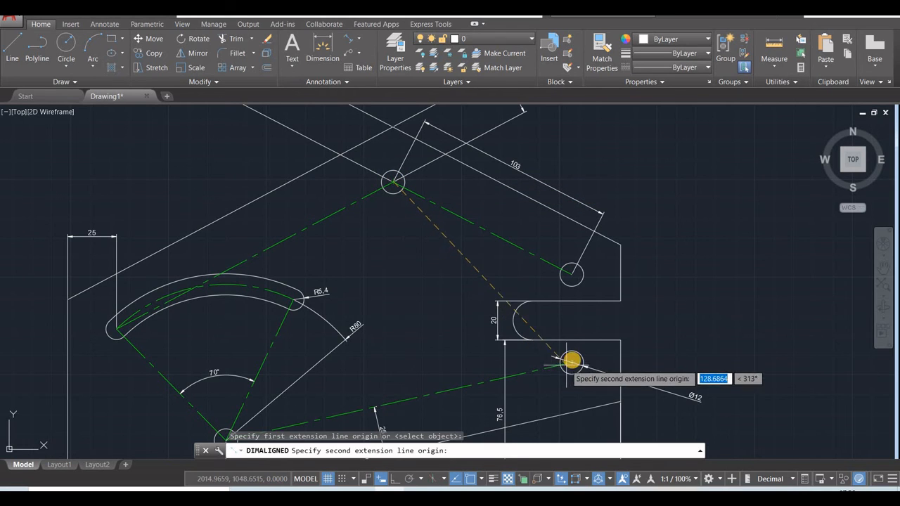
left_click(571, 361)
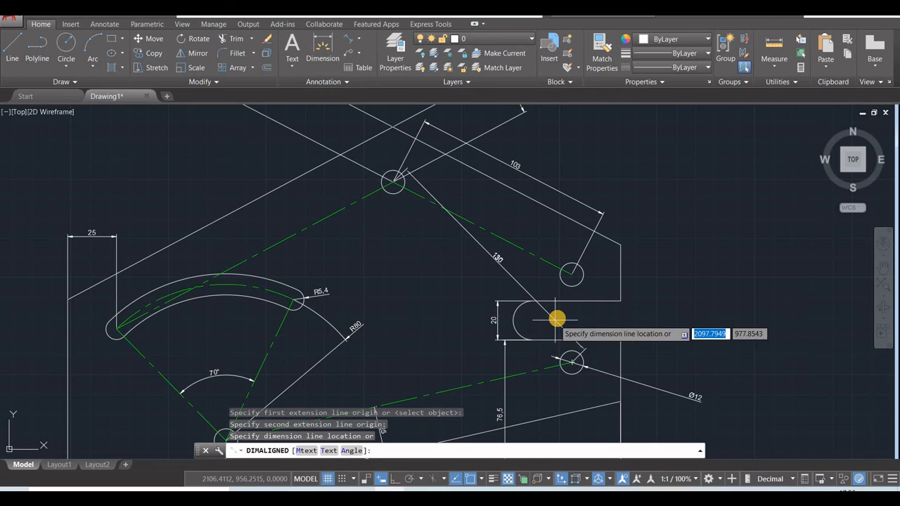
left_click(556, 318)
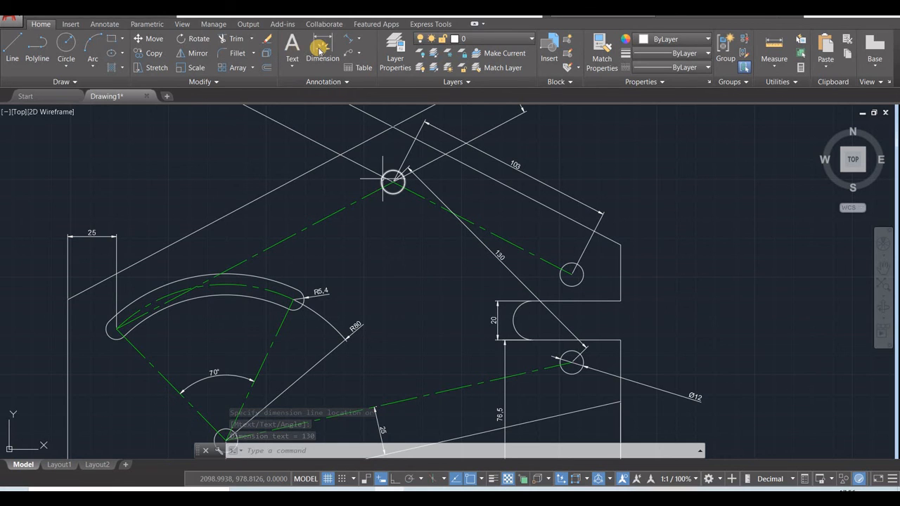
- Dimension the vertical distance between the centers of the upper-right and lower-right holes, placing it just outside the plate's right edge
key("Return")
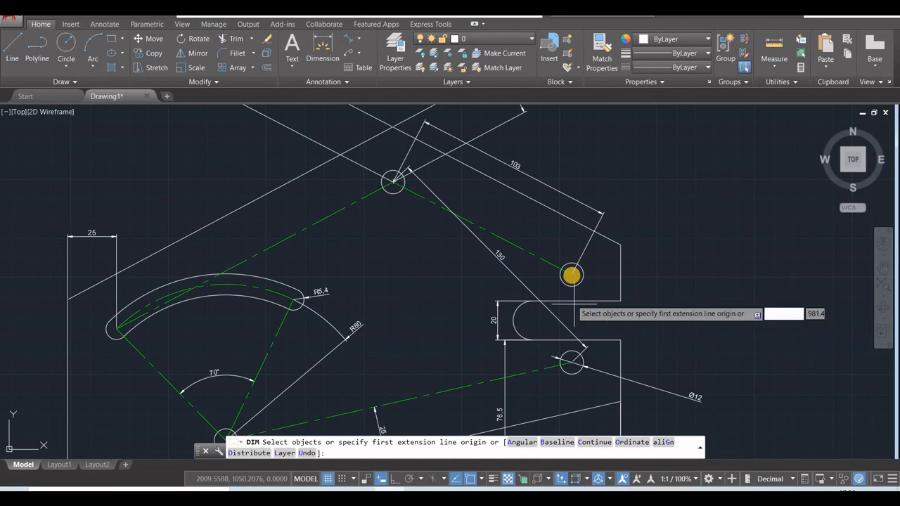
left_click(572, 274)
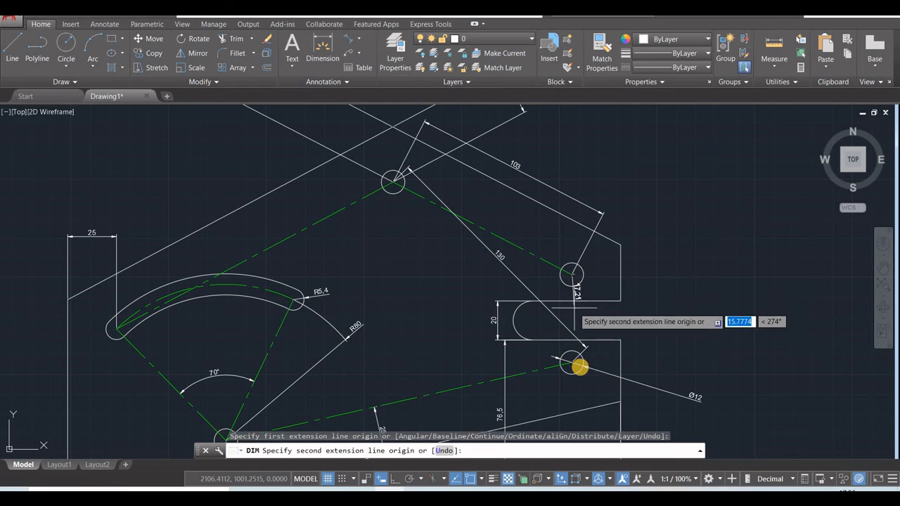
left_click(571, 361)
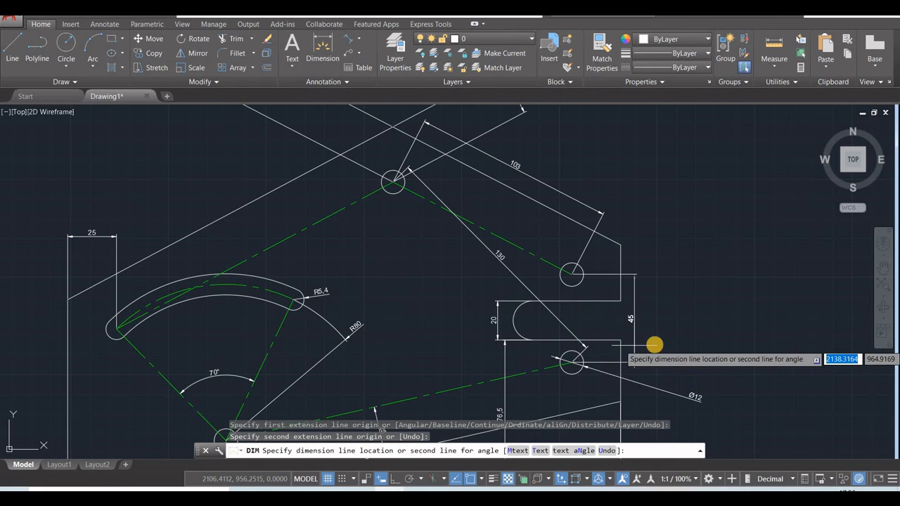
left_click(653, 345)
- Try to dimension the right edge segment between the notch's lower edge and the end of the lower sloped edge
scroll(596, 365, "down", 4)
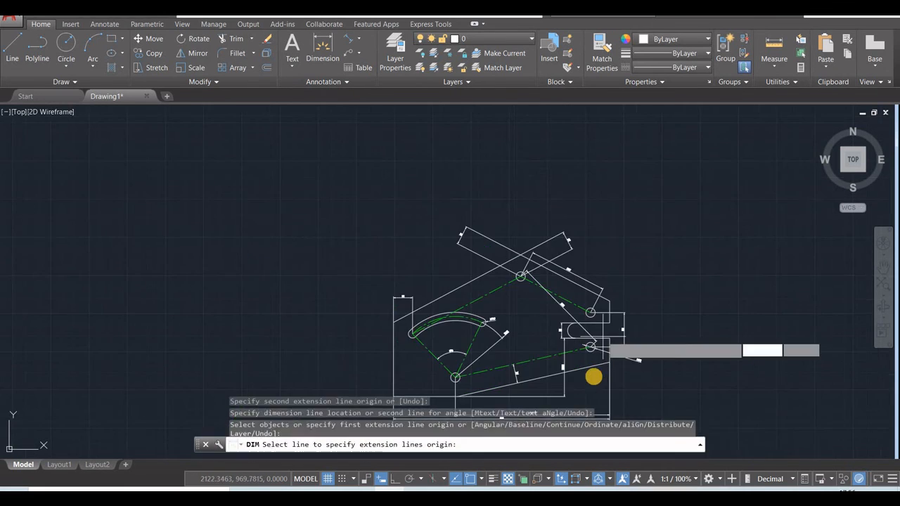
scroll(592, 378, "up", 5)
mouse_move(610, 358)
middle_mouse_down()
mouse_move(626, 336)
mouse_move(615, 336)
middle_mouse_up()
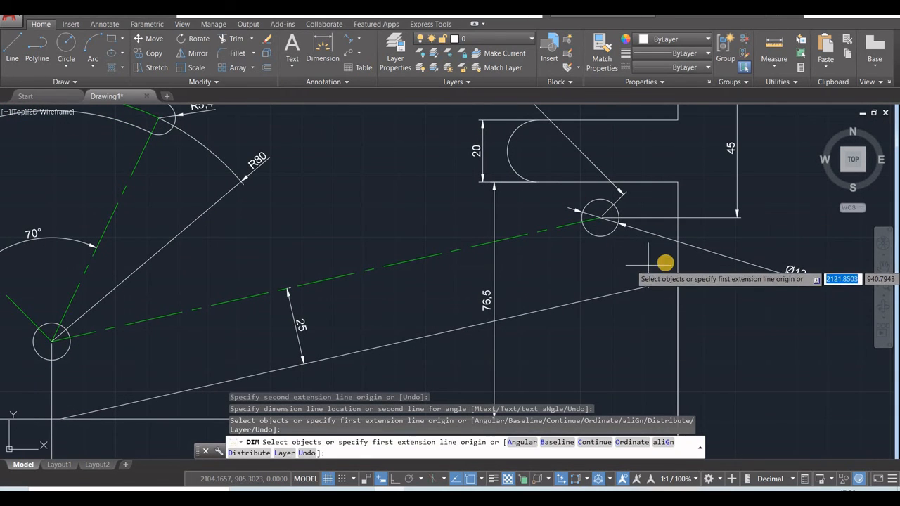
left_click(678, 263)
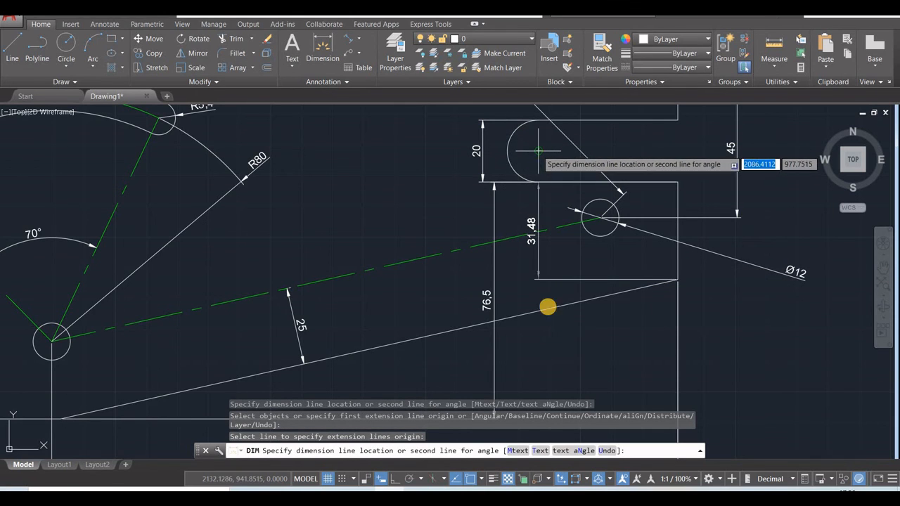
left_click(538, 244)
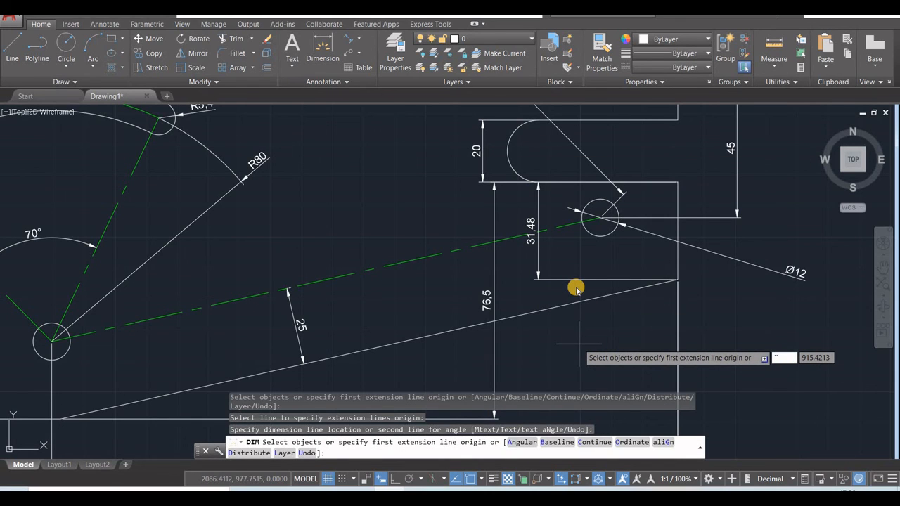
key("Escape")
key("Escape")
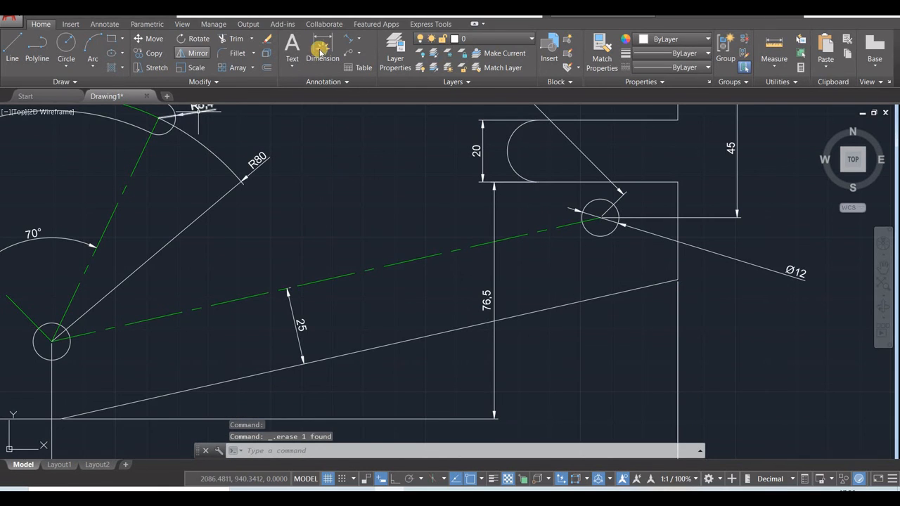
- Dimension the horizontal distance from the notch arc's center to the plate's right edge, placing it below the lower sloped edge
key("space")
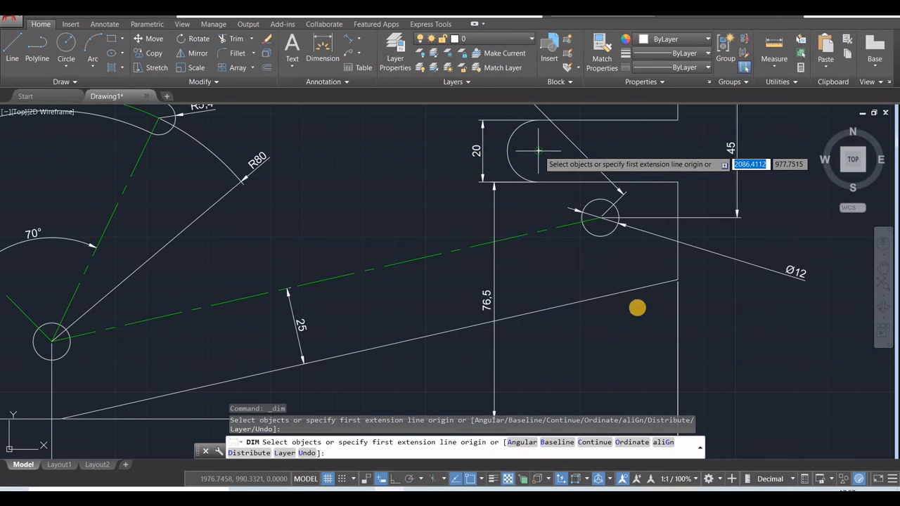
left_click(538, 149)
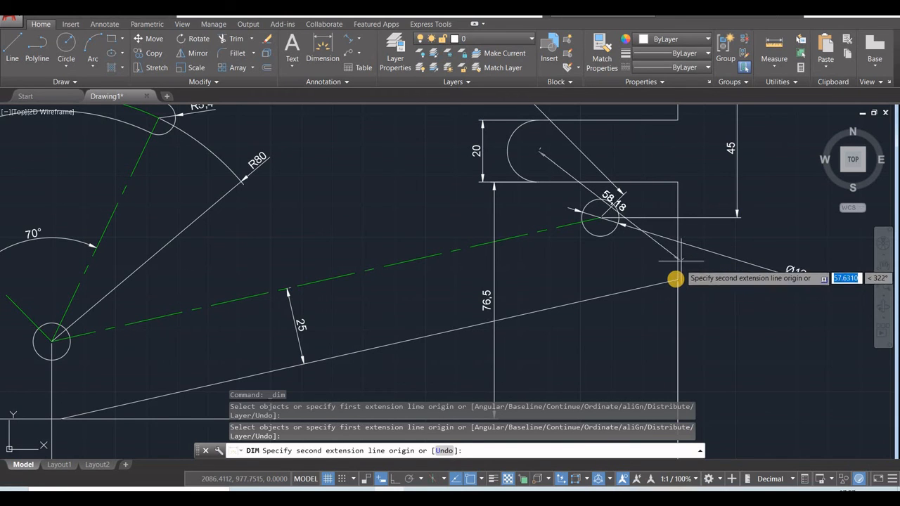
left_click(677, 279)
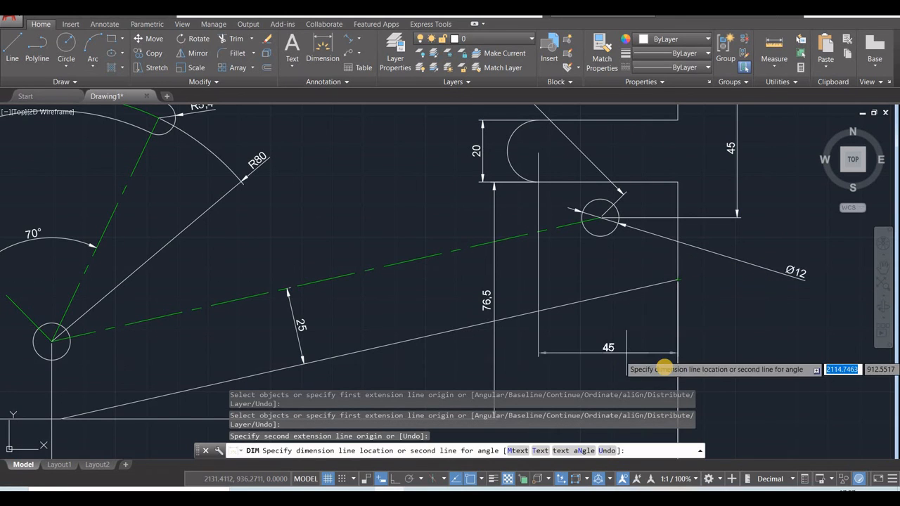
left_click(664, 366)
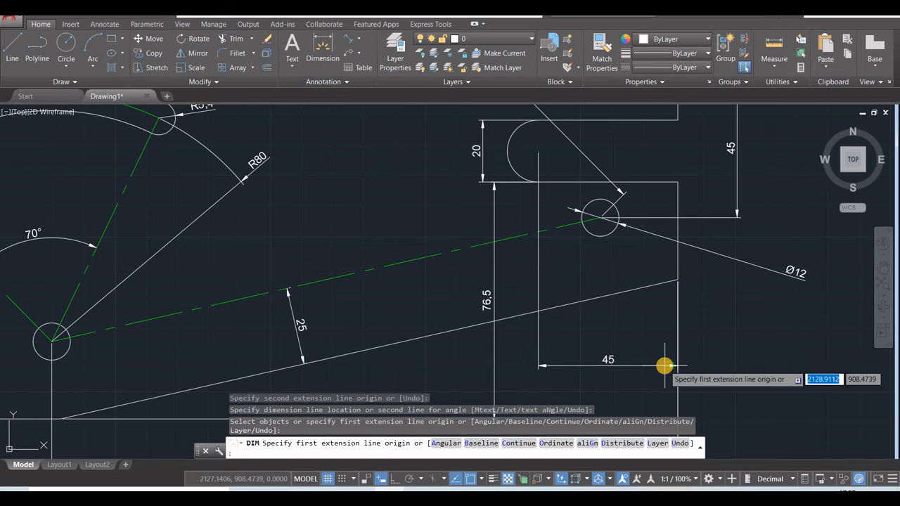
key("Return")
- Examine the dimensions around the whole plate, from the curved slot and the overall widths to the top hole
scroll(589, 323, "down", 3)
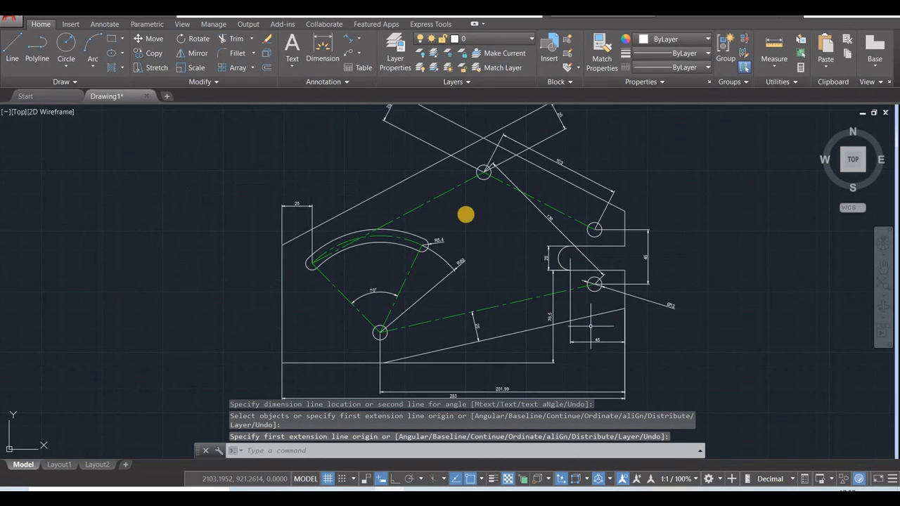
scroll(409, 186, "up", 4)
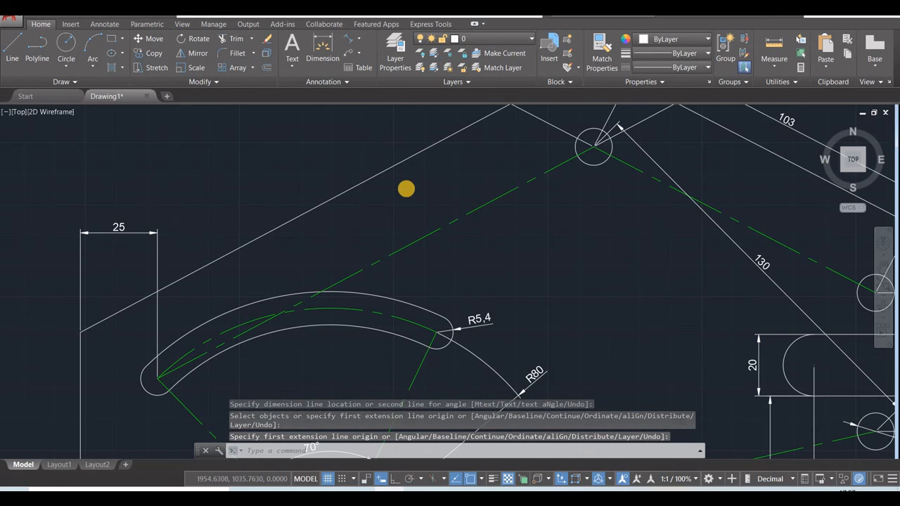
scroll(409, 187, "down", 4)
scroll(436, 320, "up", 6)
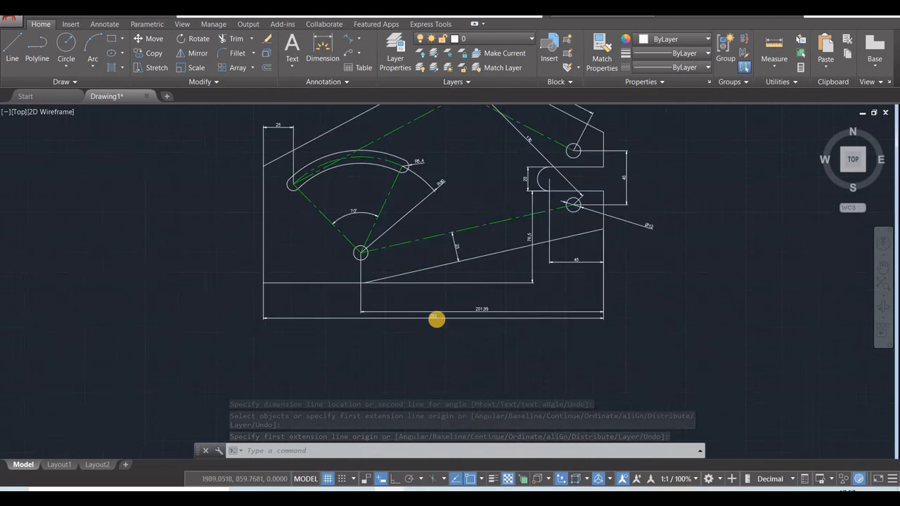
scroll(436, 320, "down", 6)
key("ctrl+a")
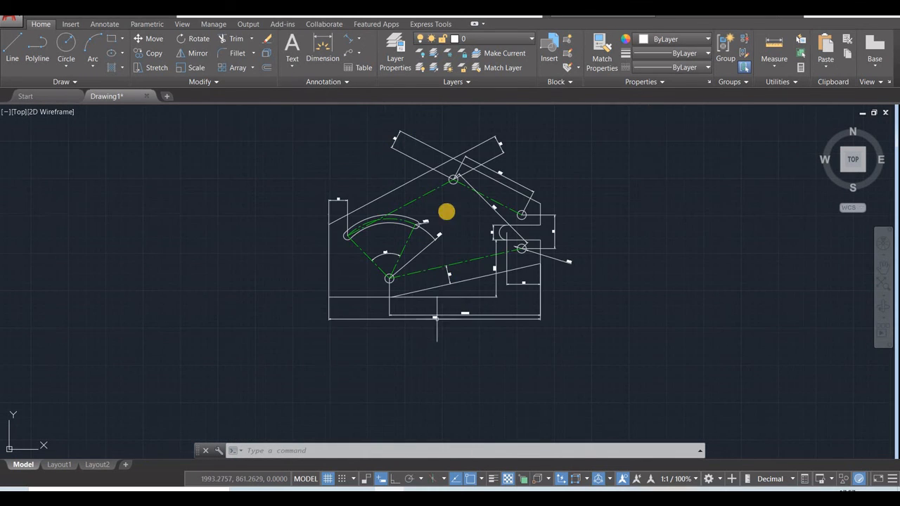
scroll(411, 144, "up", 5)
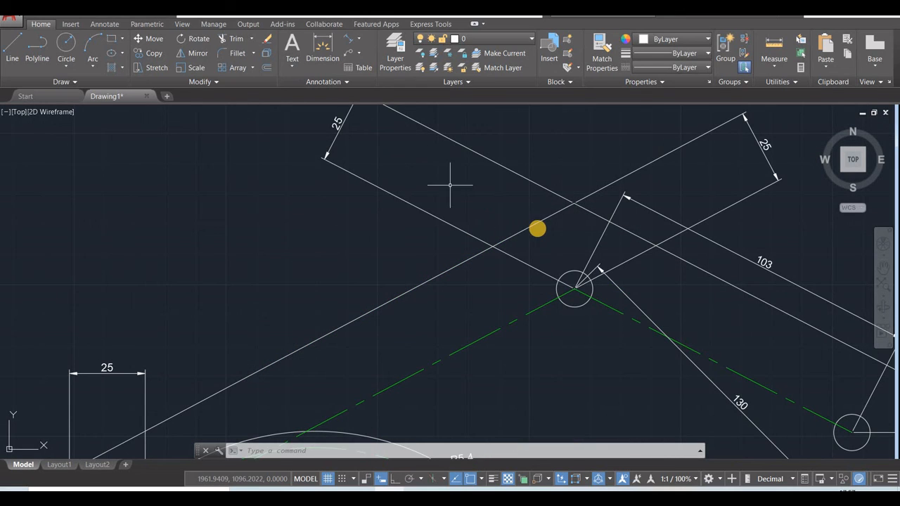
scroll(550, 241, "down", 3)
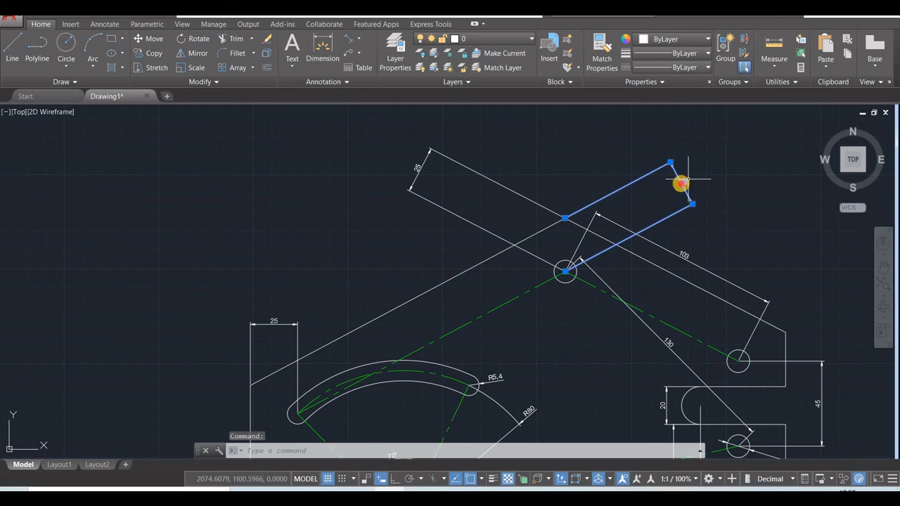
- Try to move the 25 mm offset dimension of the upper-left sloped edge closer to the top hole, and undo the move
left_click_drag(629, 204, 630, 204)
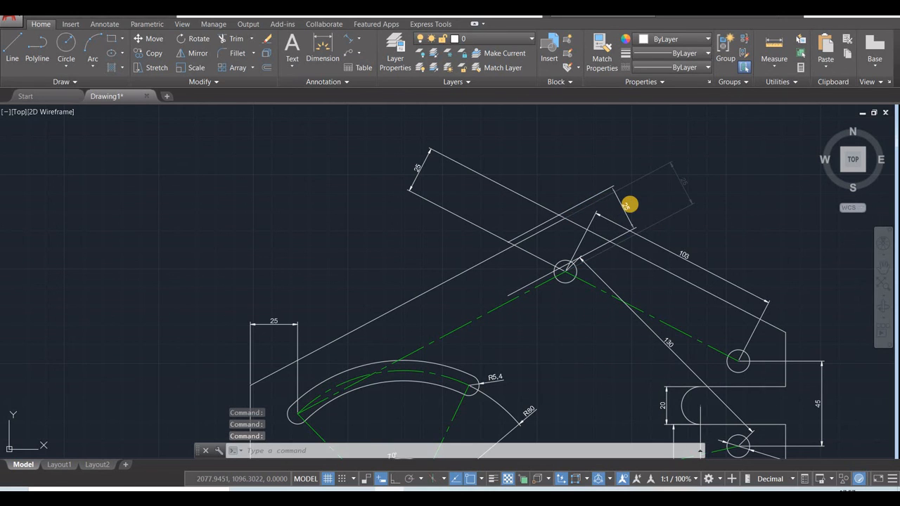
key("Escape")
key("Escape")
key("Escape")
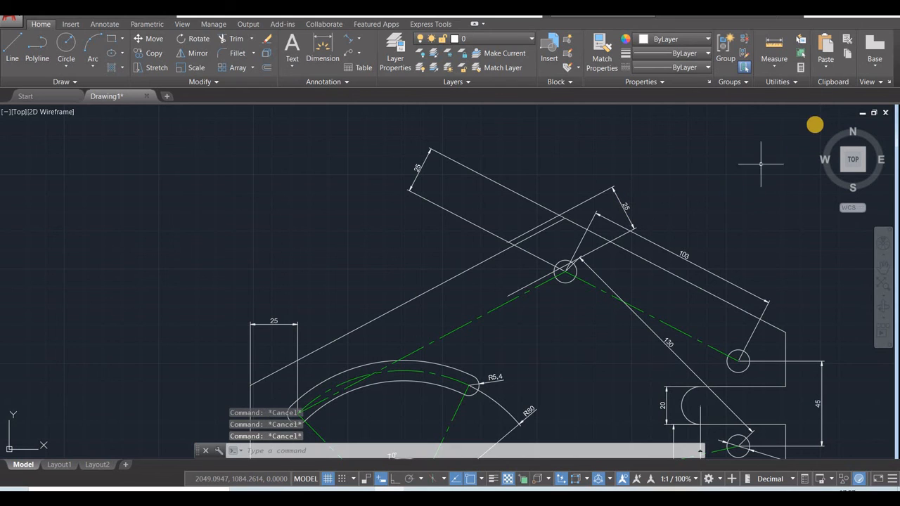
key("ctrl+z")
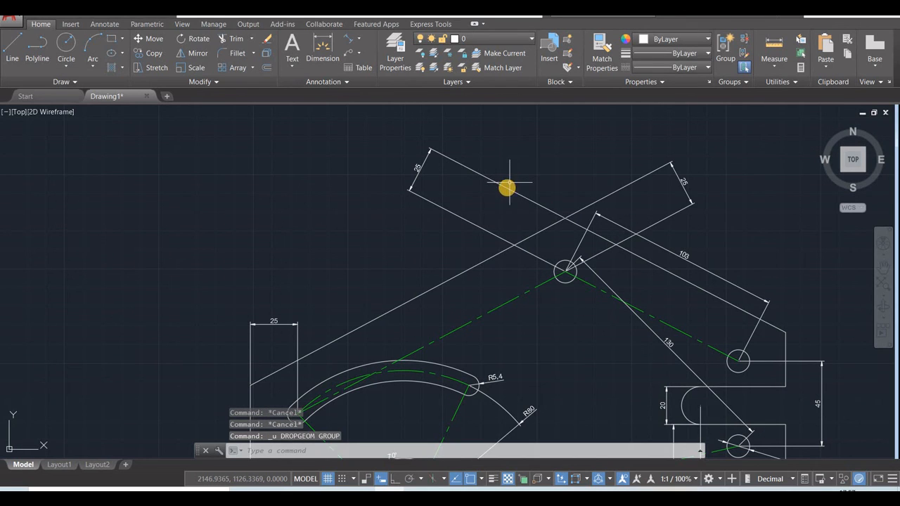
- Set the color of the 25 mm offset dimension of the upper-right sloped edge to Yellow in its properties
left_click(508, 187)
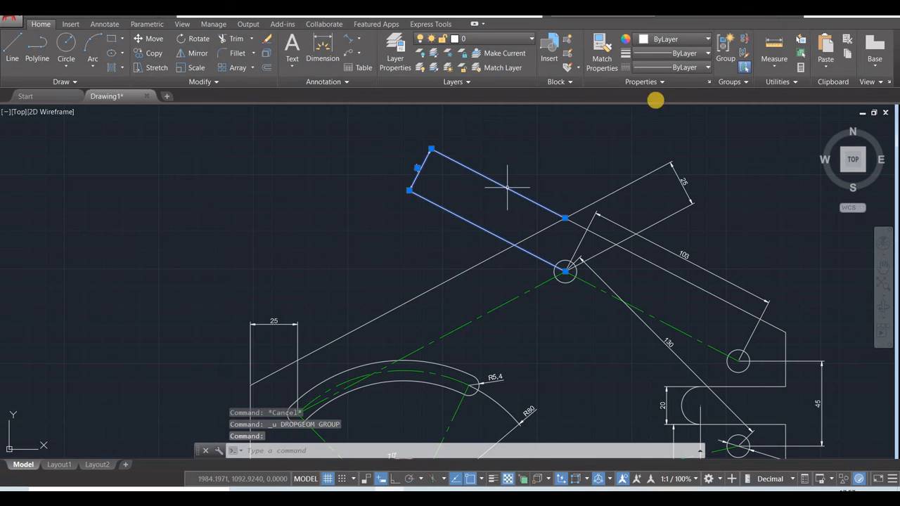
left_click(708, 83)
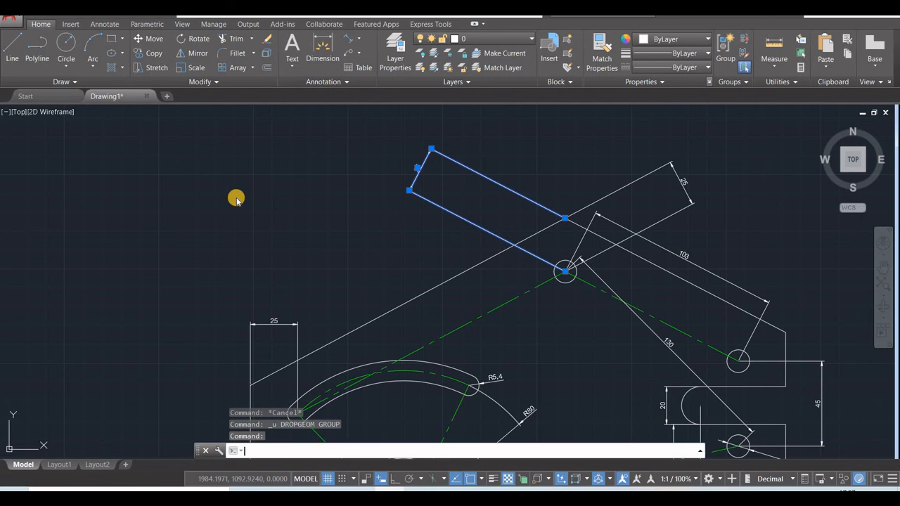
left_click(181, 223)
left_click(223, 223)
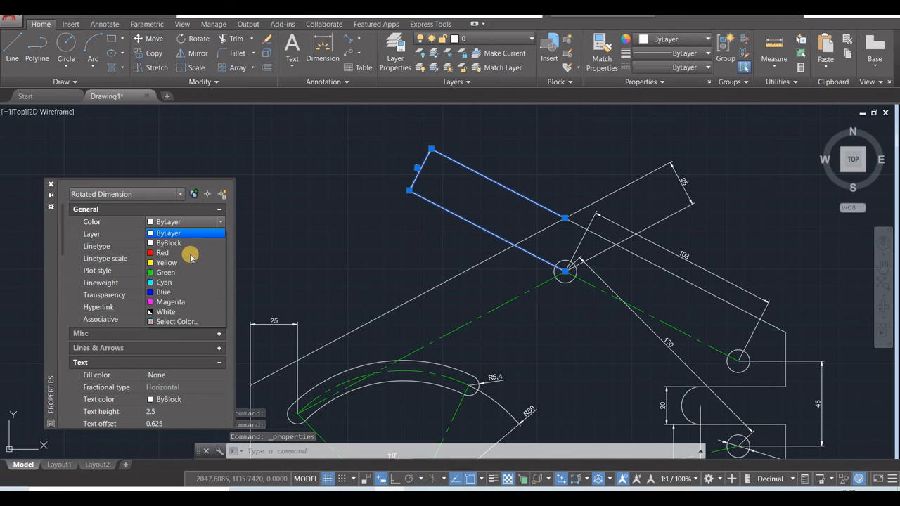
left_click(180, 260)
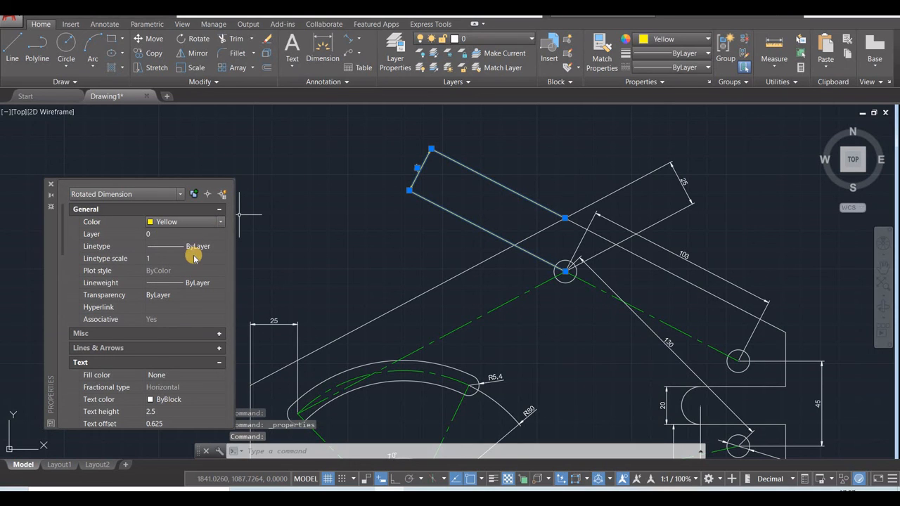
- Set the text height of the yellow dimension to 5
left_click(219, 211)
left_click(160, 301)
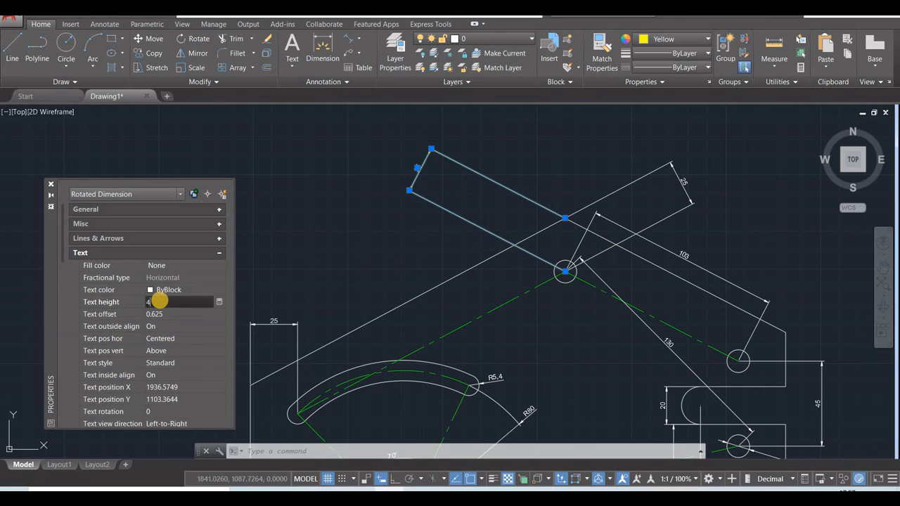
type("4")
key("Tab")
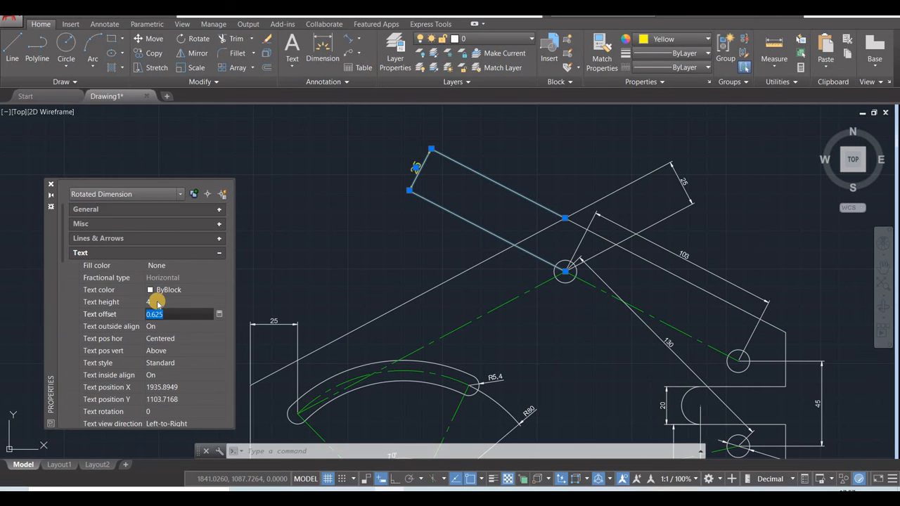
left_click(158, 300)
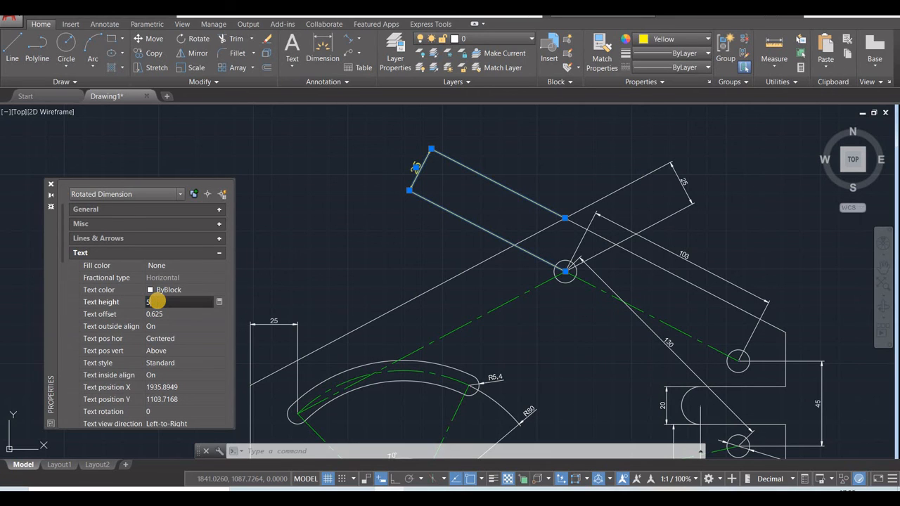
left_click(161, 316)
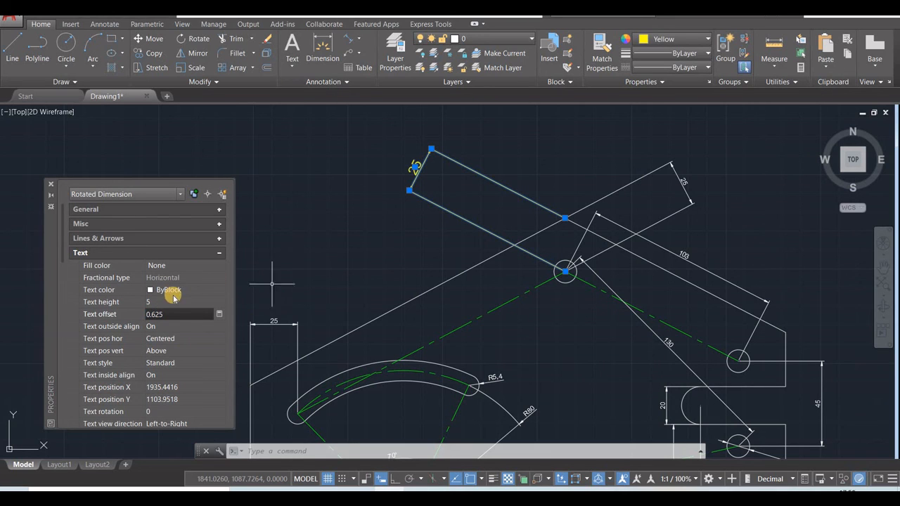
- Set the yellow dimension's vertical text position to Centered, then close its properties and deselect it
left_click(171, 351)
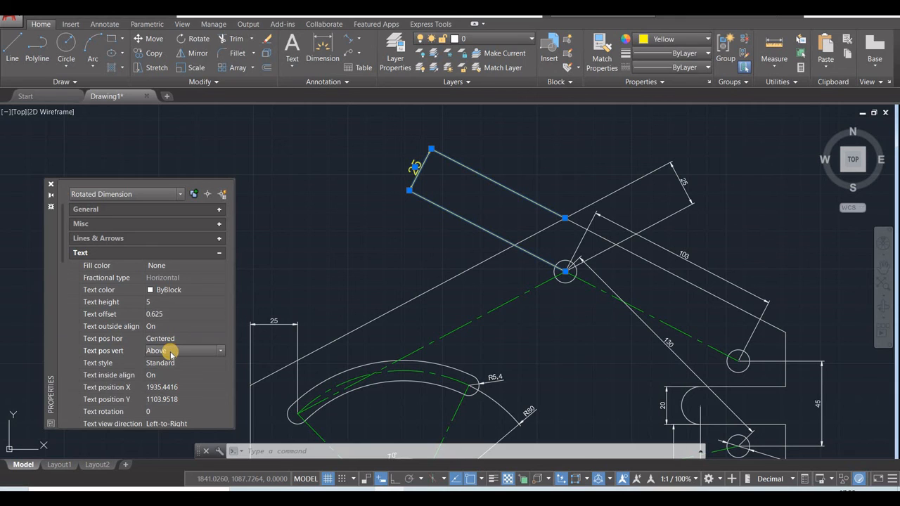
left_click(171, 350)
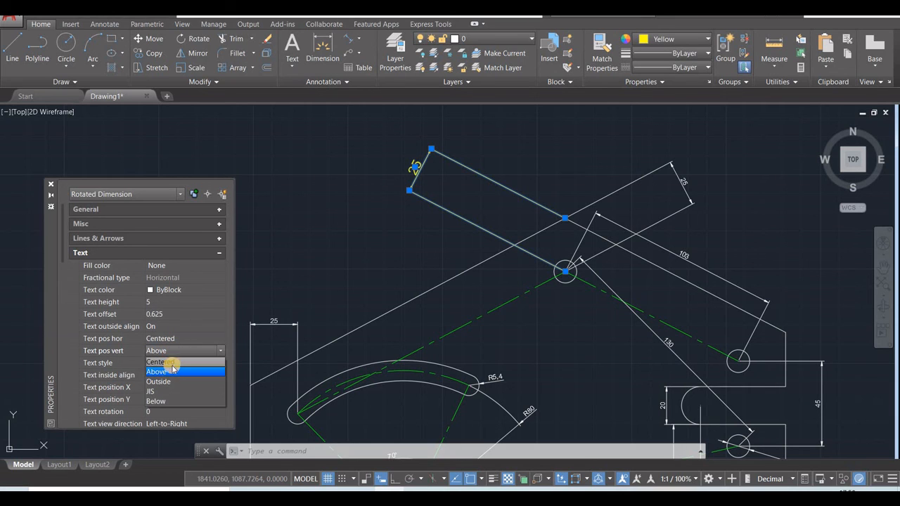
left_click(172, 362)
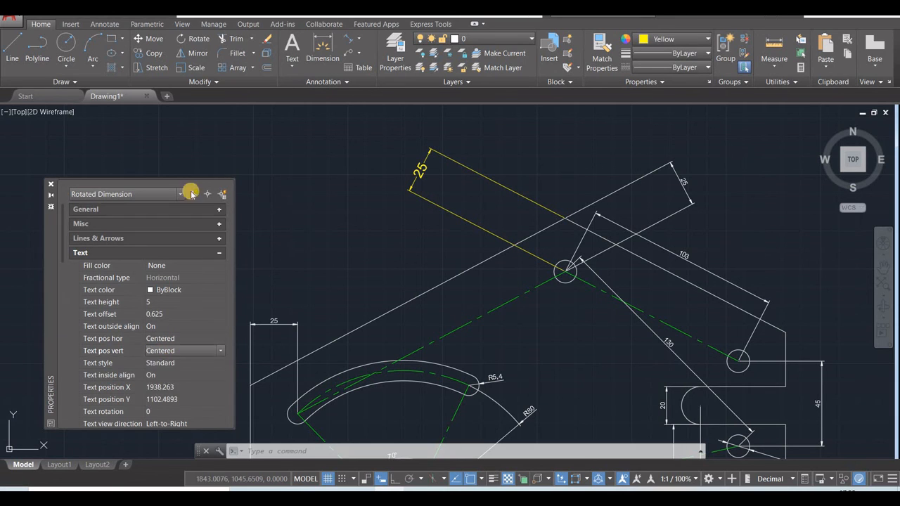
left_click(48, 184)
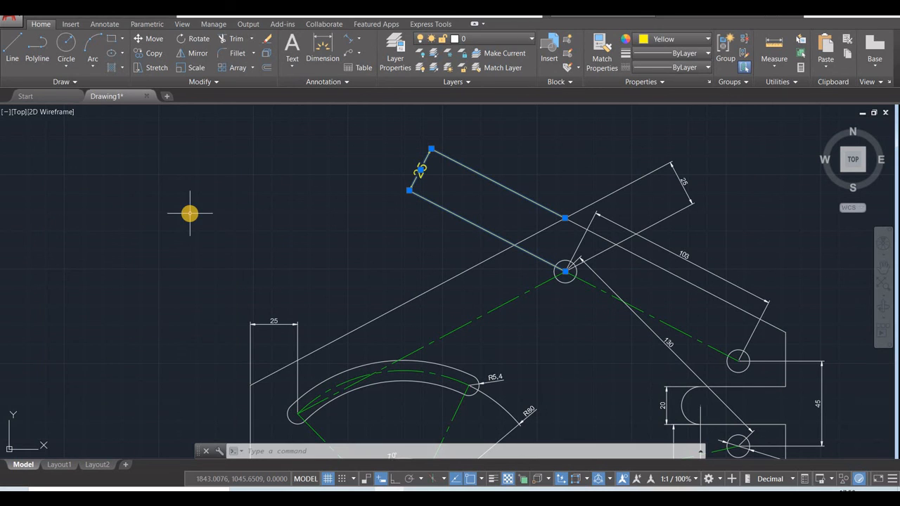
key("Escape")
- Match the yellow 25 mm dimension's properties onto the left 25 mm, 70°, R5,4 and R80 dimensions
scroll(300, 243, "down", 2)
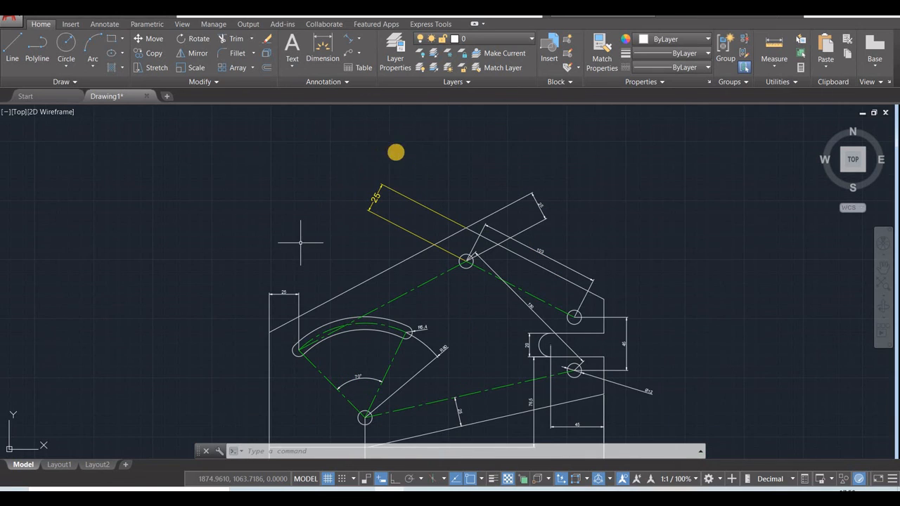
left_click(597, 65)
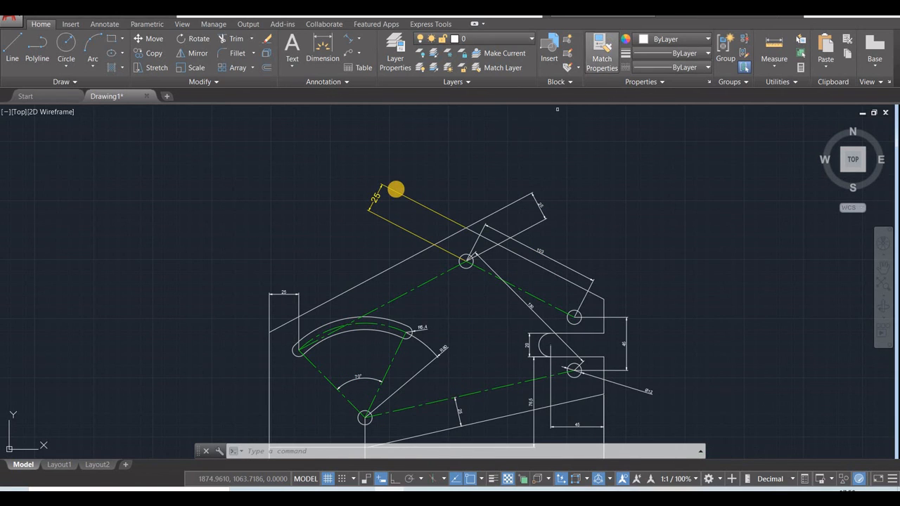
left_click(393, 190)
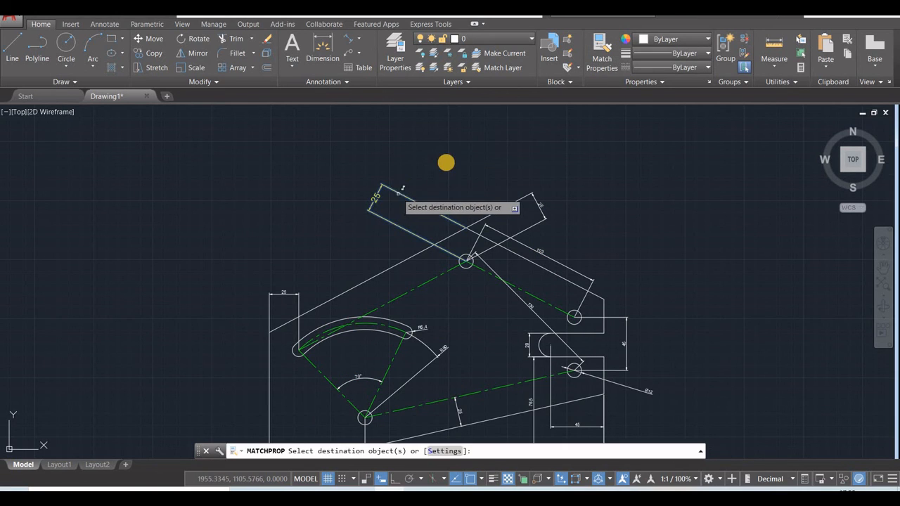
left_click(289, 294)
left_click(357, 377)
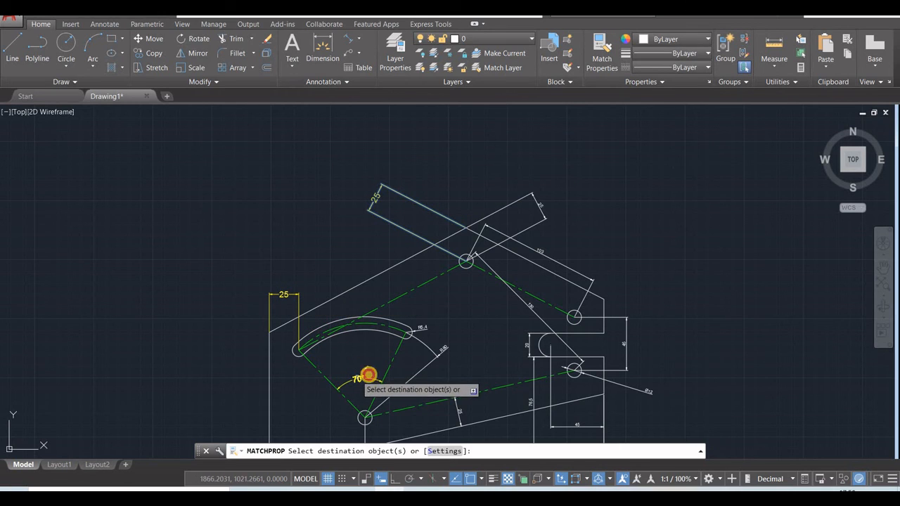
left_click(426, 327)
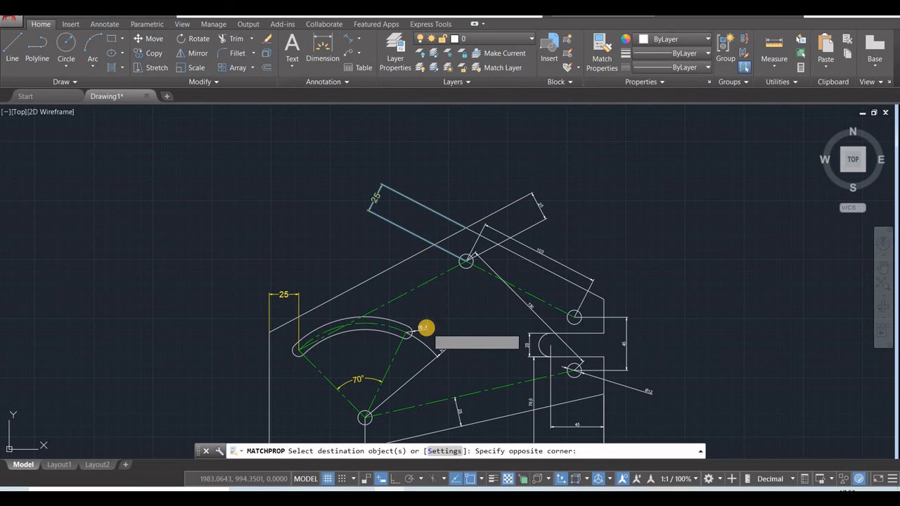
left_click(427, 328)
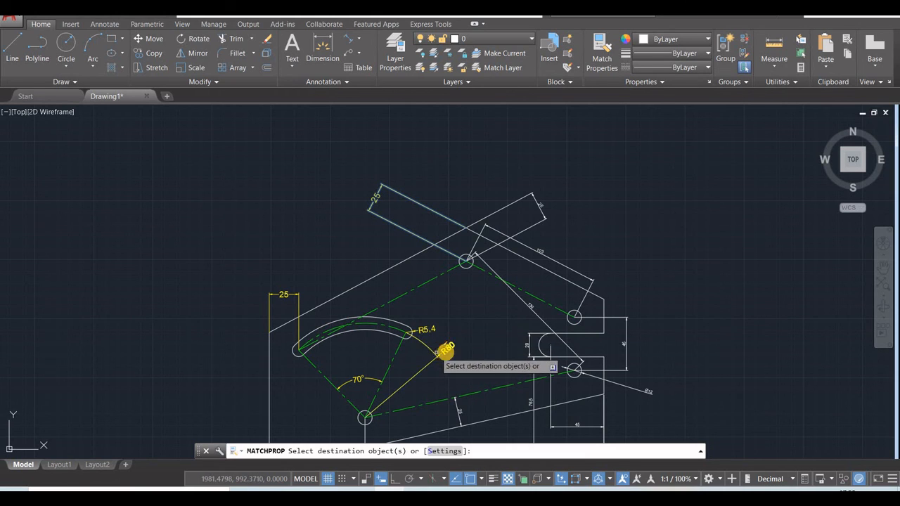
left_click(444, 348)
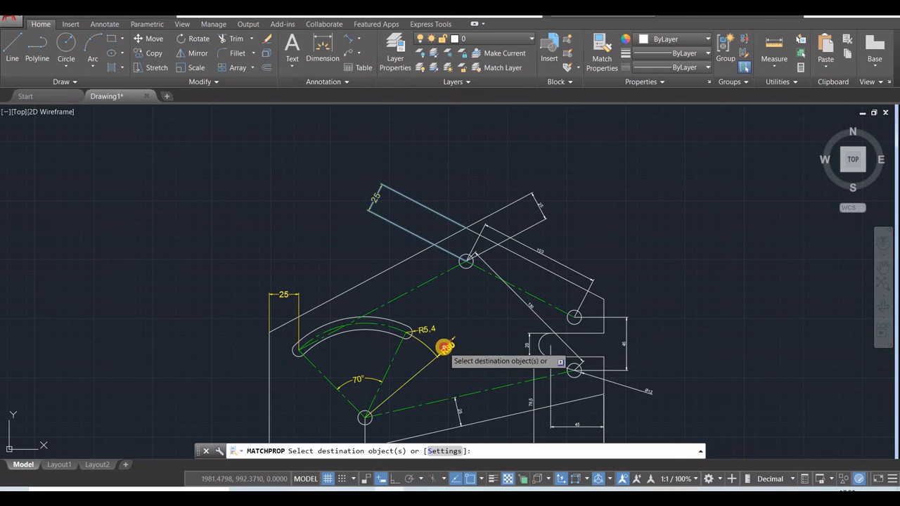
- Apply the same matched properties to the 103, upper-right 25, both 45, 20 and 76,5 mm dimensions
left_click(471, 251)
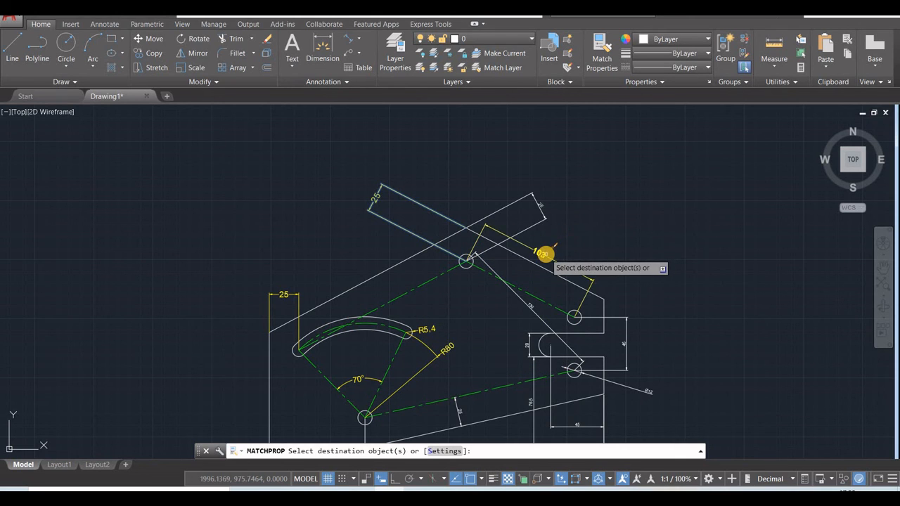
left_click(540, 206)
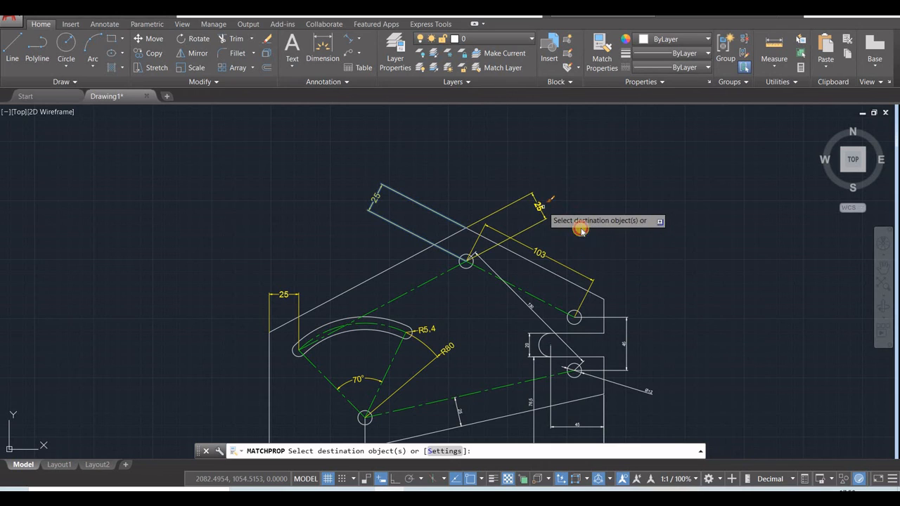
left_click(625, 323)
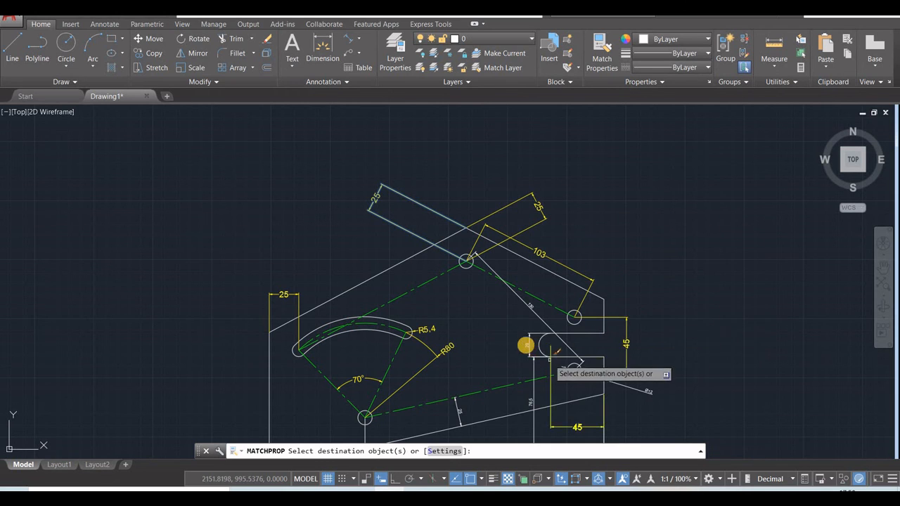
left_click(526, 343)
left_click(532, 396)
middle_click_drag(568, 392, 563, 307)
left_click(572, 341)
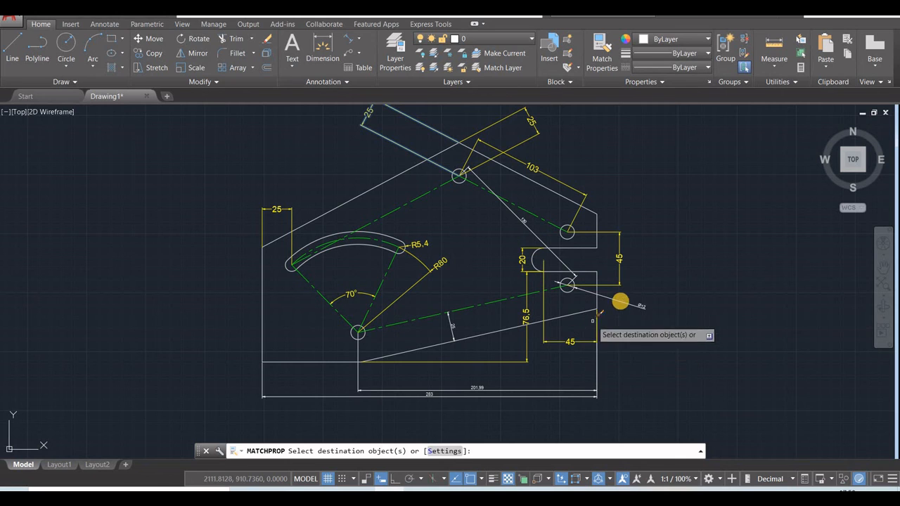
- Apply the matched properties to the Ø12, 283, lower 25 and 201,99 mm dimensions, and end Match Properties
left_click(619, 301)
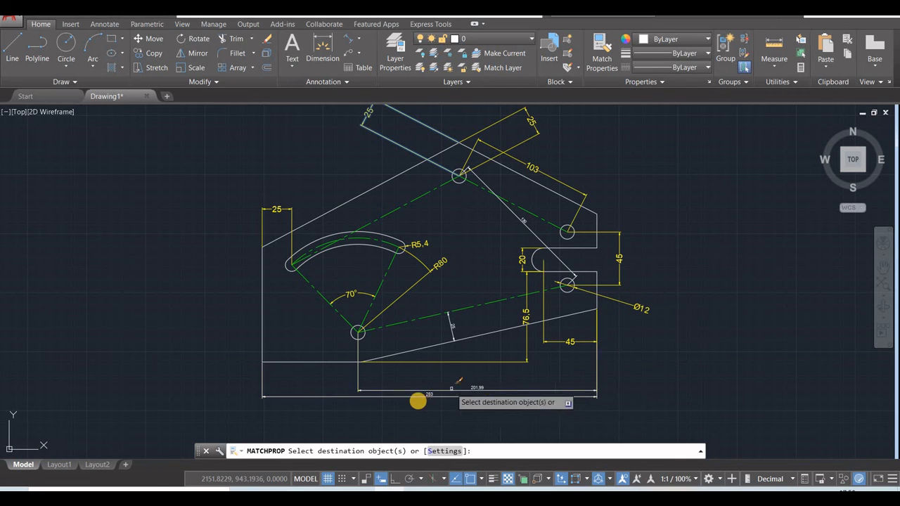
left_click(417, 398)
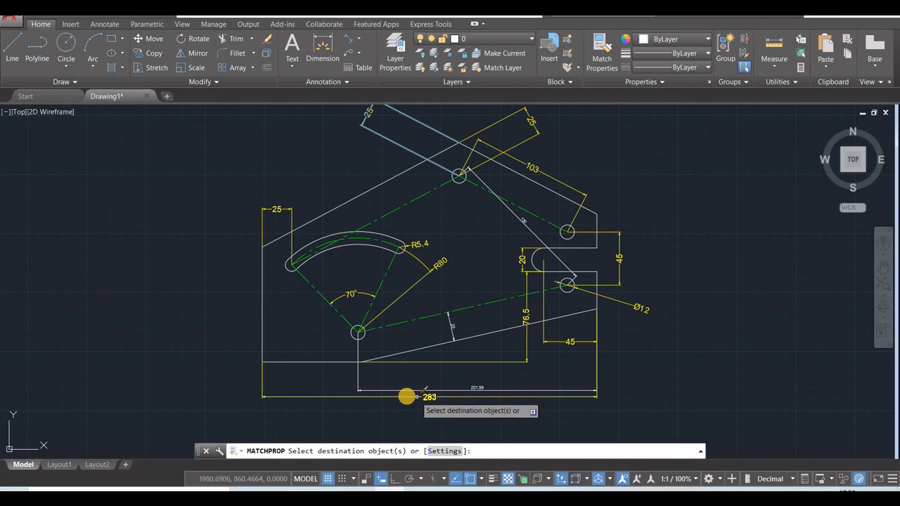
left_click(453, 325)
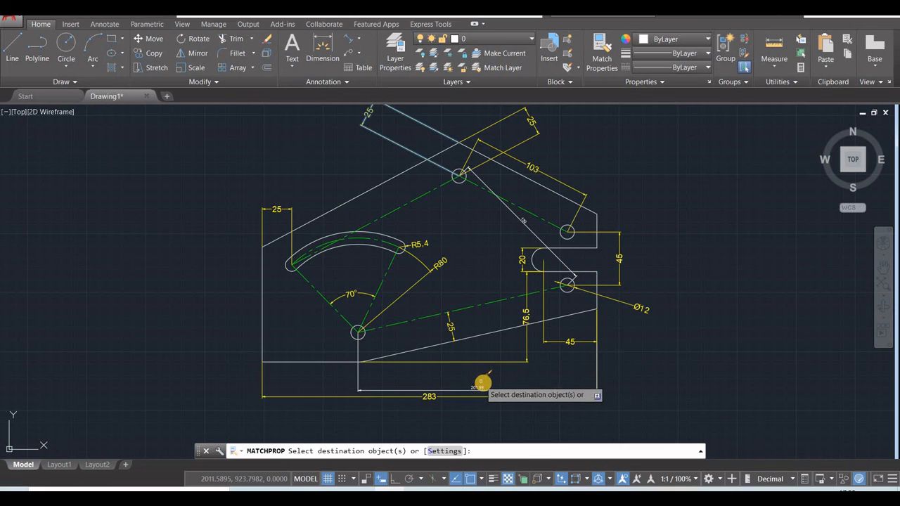
left_click(480, 383)
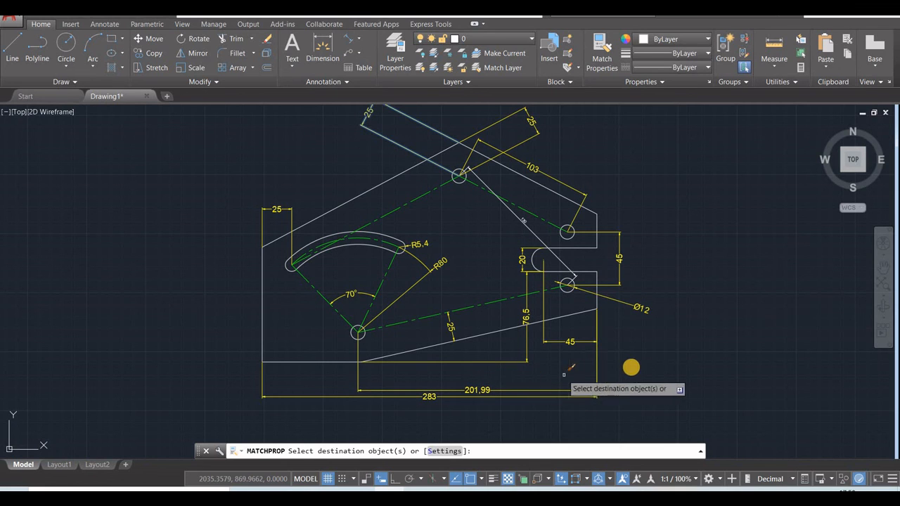
key("Escape")
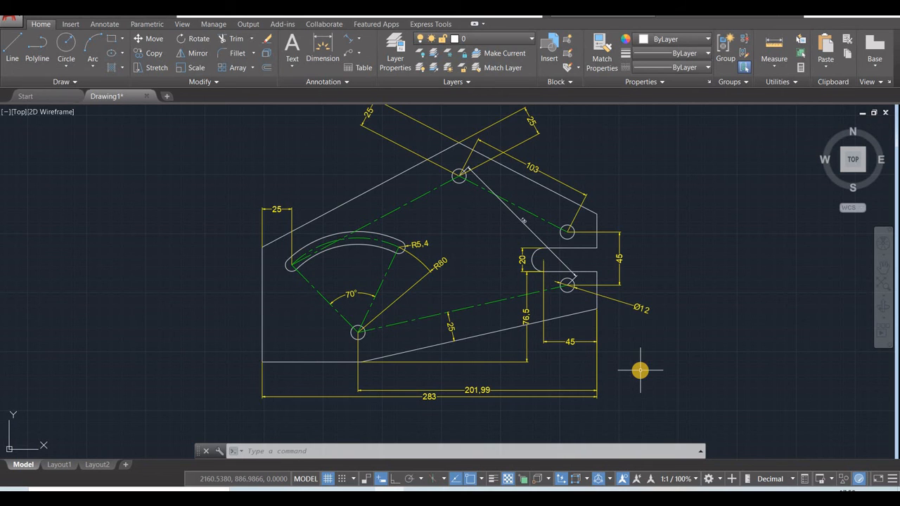
- Delete the 201,99 mm horizontal dimension below the plate
scroll(511, 358, "up", 4)
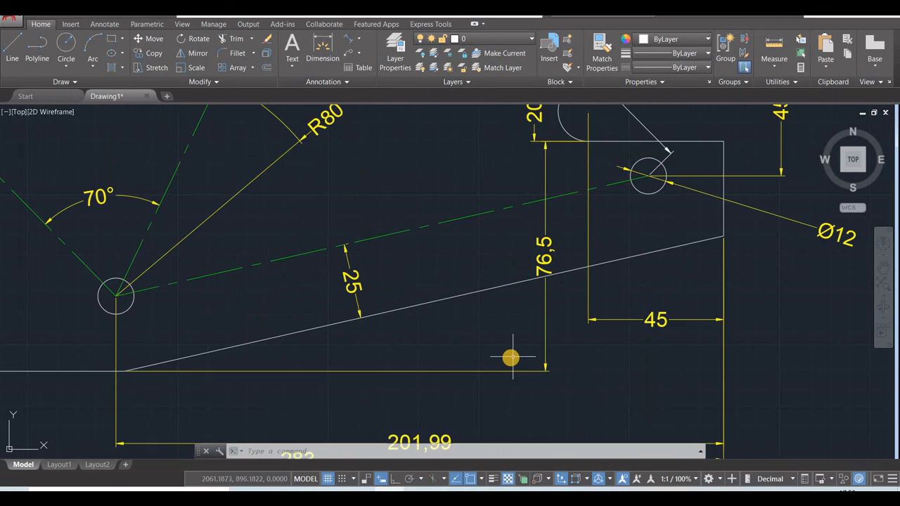
scroll(511, 357, "down", 4)
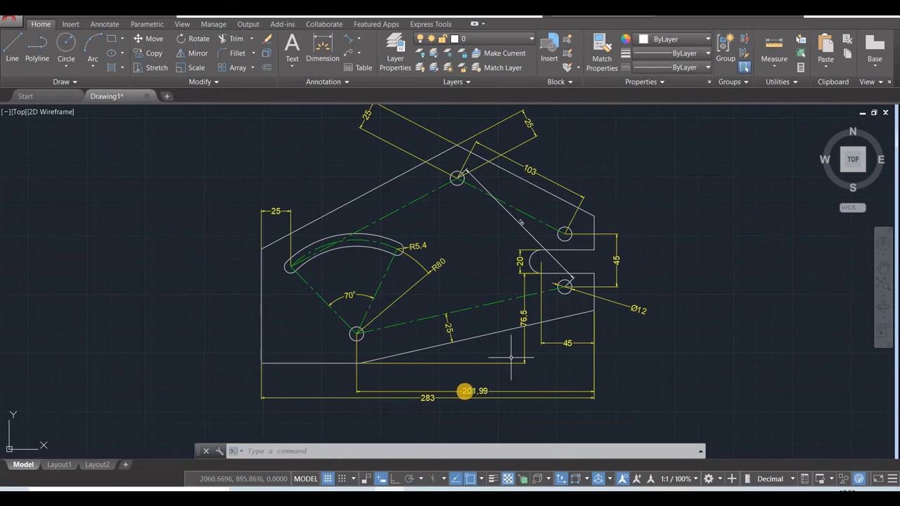
left_click(456, 391)
key("Delete")
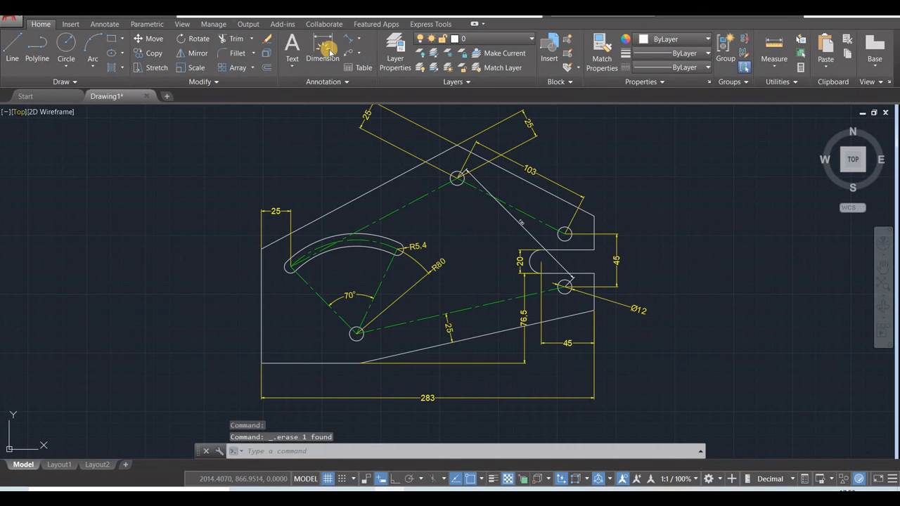
- Add a horizontal linear dimension from the lower-left hole's center to the lower sloped edge's right end, placed just above the bottom edge
left_click(358, 38)
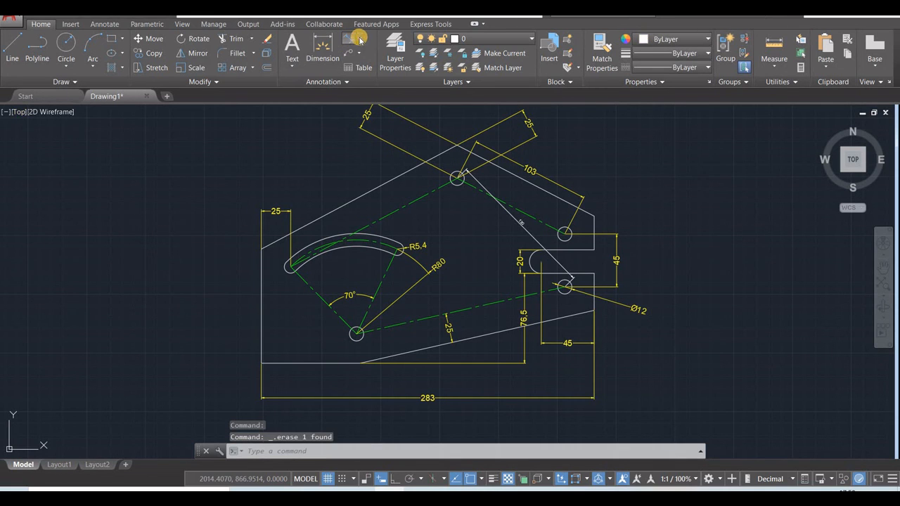
left_click(367, 57)
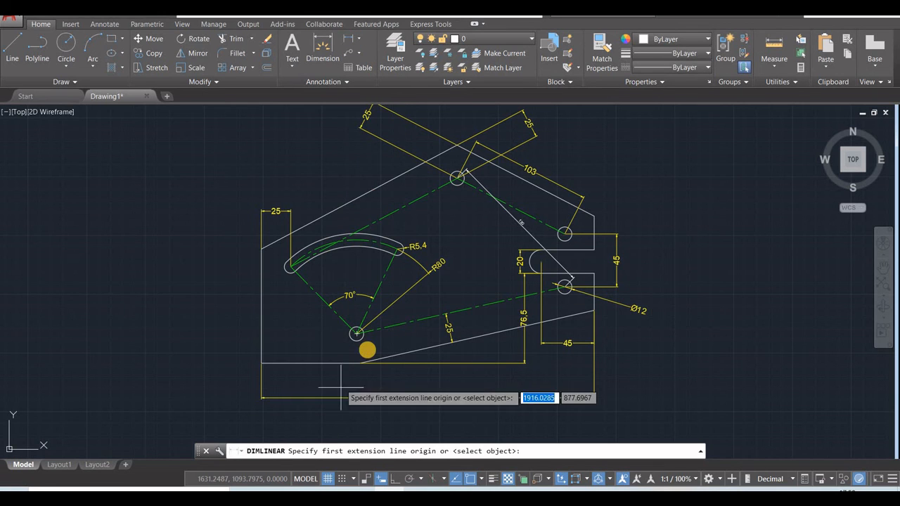
scroll(362, 355, "up", 3)
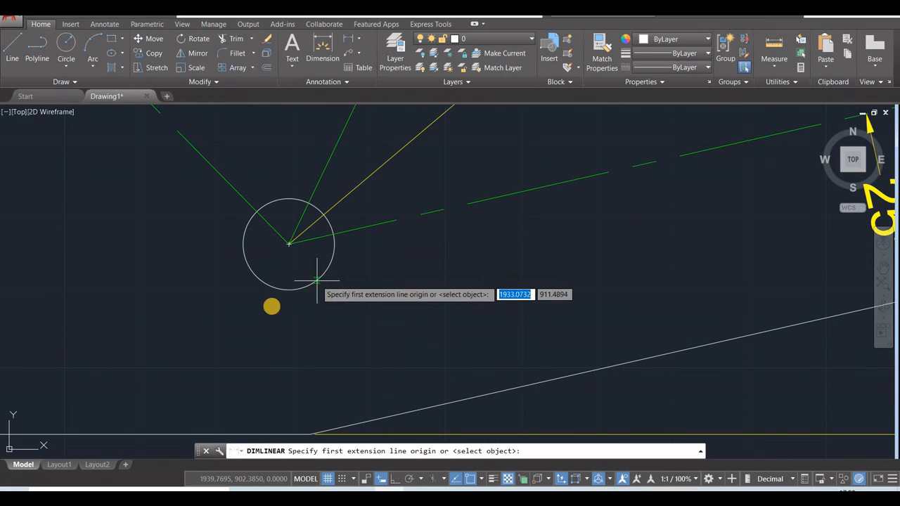
left_click(288, 244)
scroll(484, 279, "down", 4)
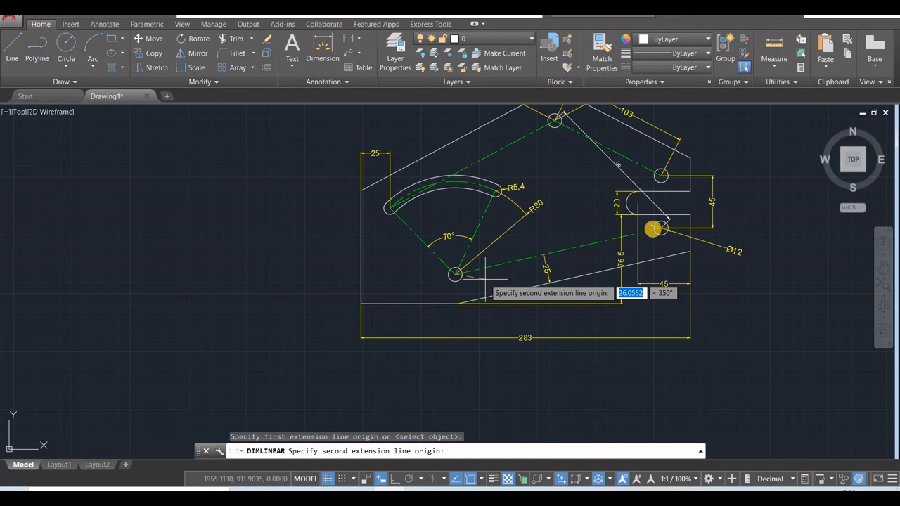
scroll(666, 227, "up", 5)
scroll(682, 239, "down", 5)
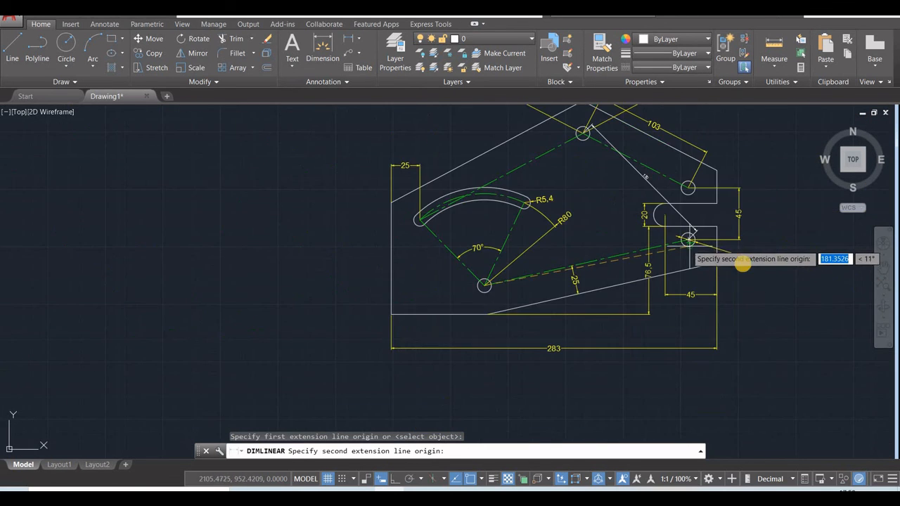
scroll(742, 262, "up", 5)
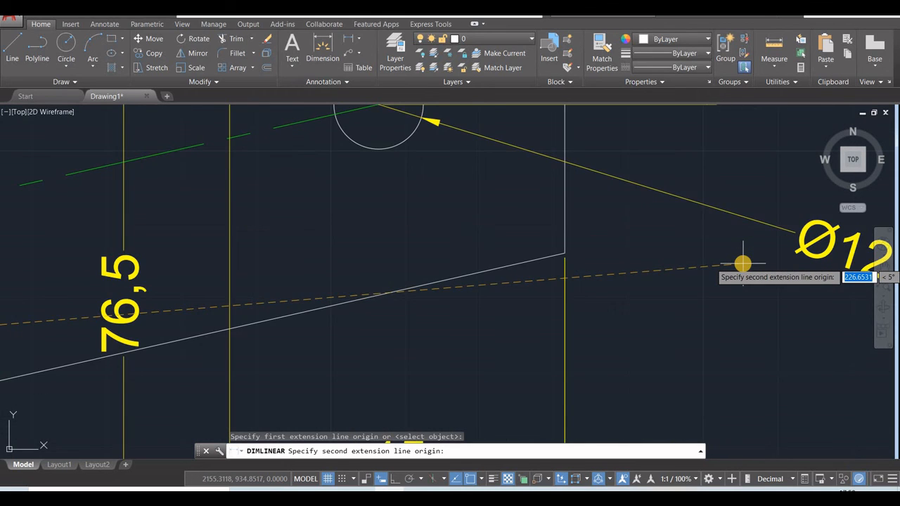
scroll(743, 262, "up", 2)
left_click(457, 244)
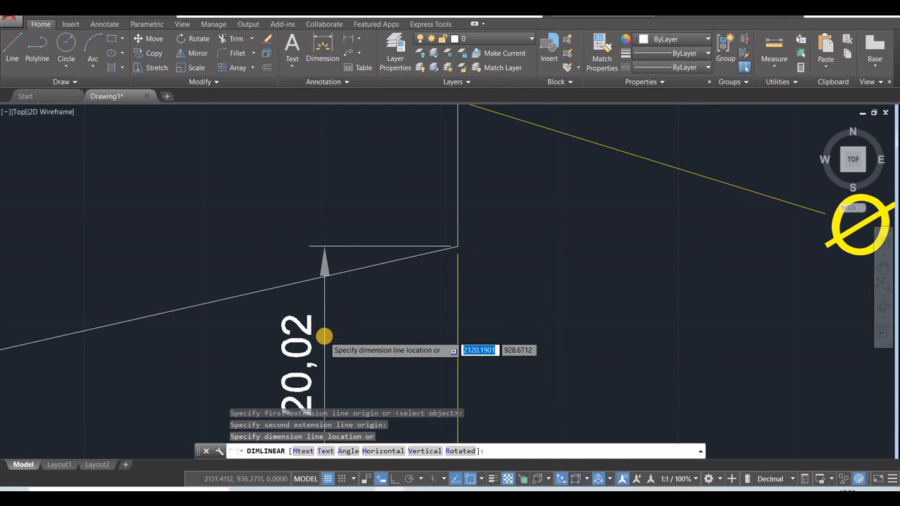
scroll(324, 337, "down", 6)
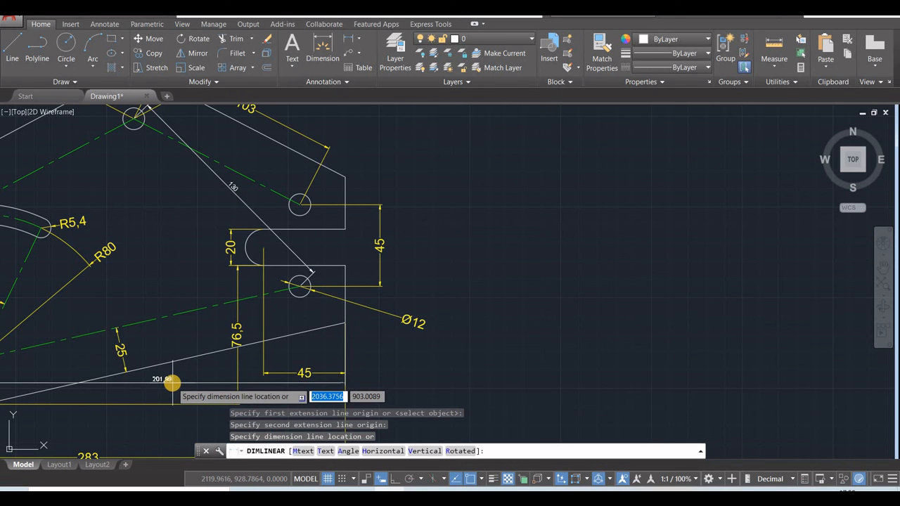
left_click(177, 379)
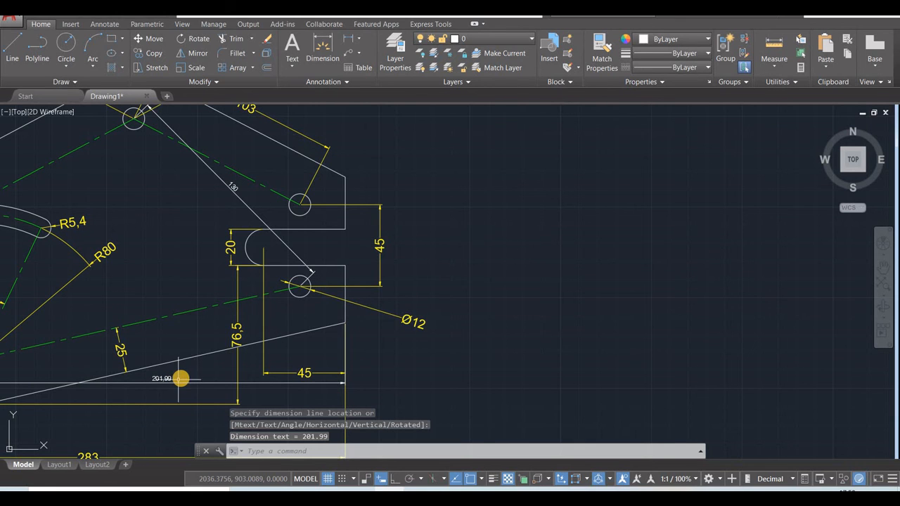
key("Escape")
- Match the 283 mm overall width dimension's properties onto the new horizontal dimension
middle_click_drag(271, 229, 443, 174)
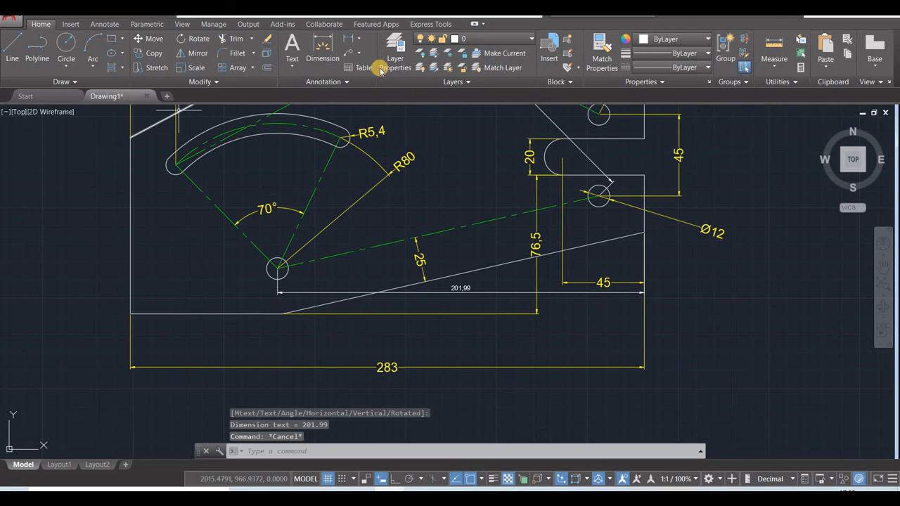
left_click(602, 53)
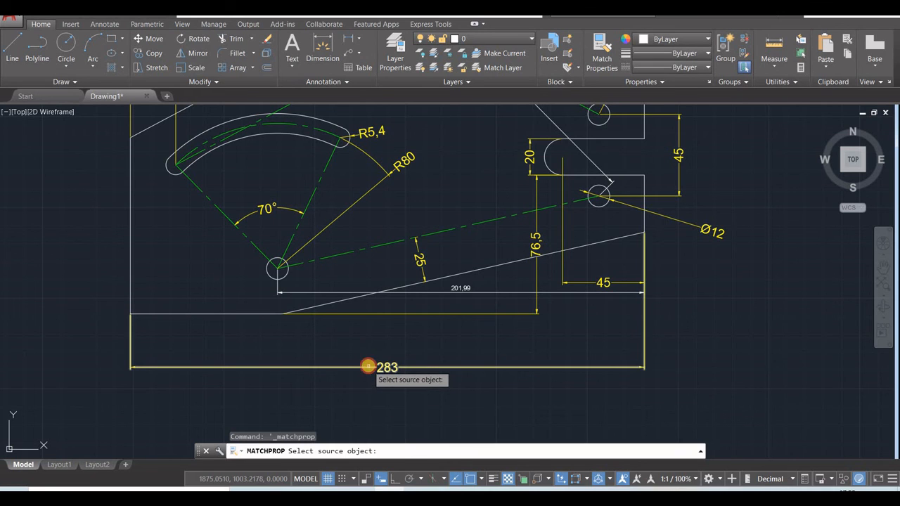
left_click(368, 365)
left_click(465, 290)
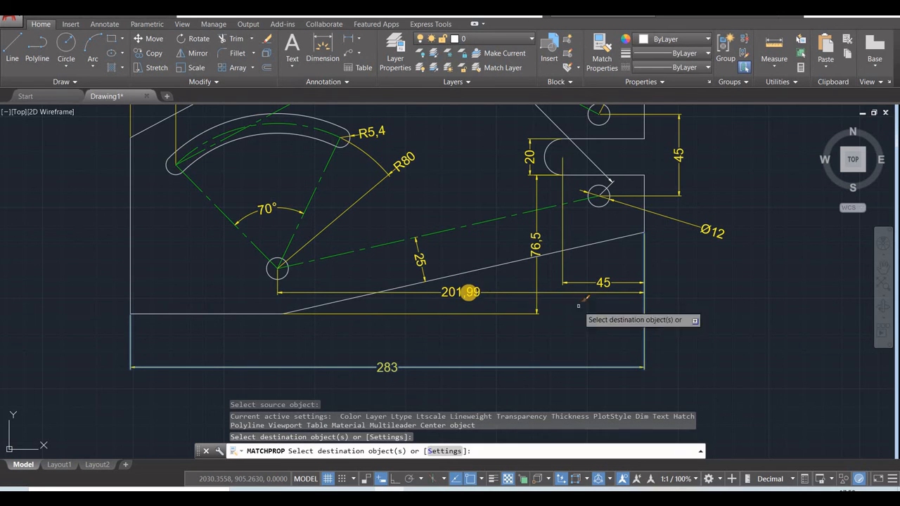
key("Escape")
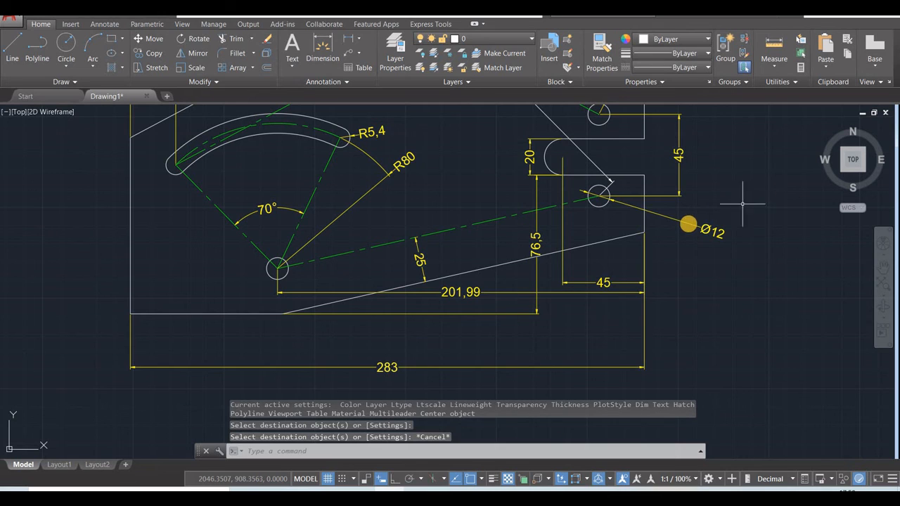
- Override the Ø12 diameter dimension's text with "4-Dia 12" and deselect it
left_click(688, 224)
right_click(690, 227)
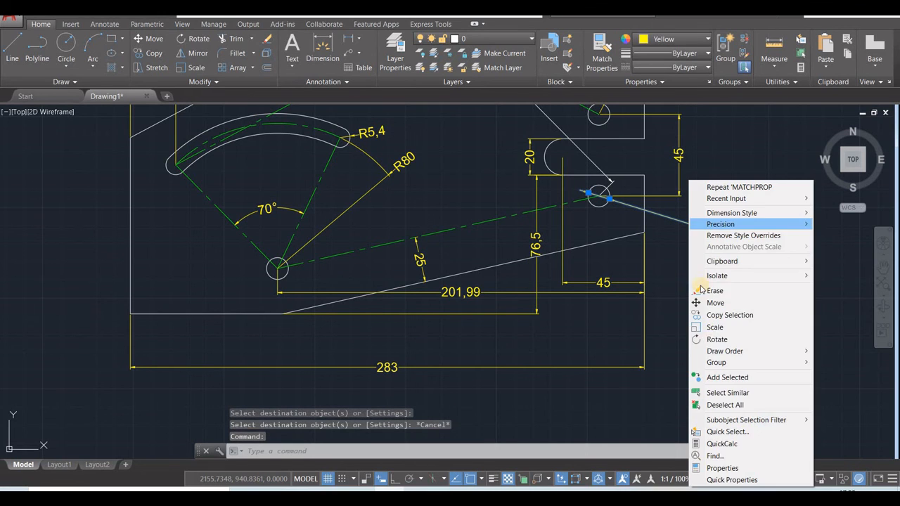
left_click(717, 469)
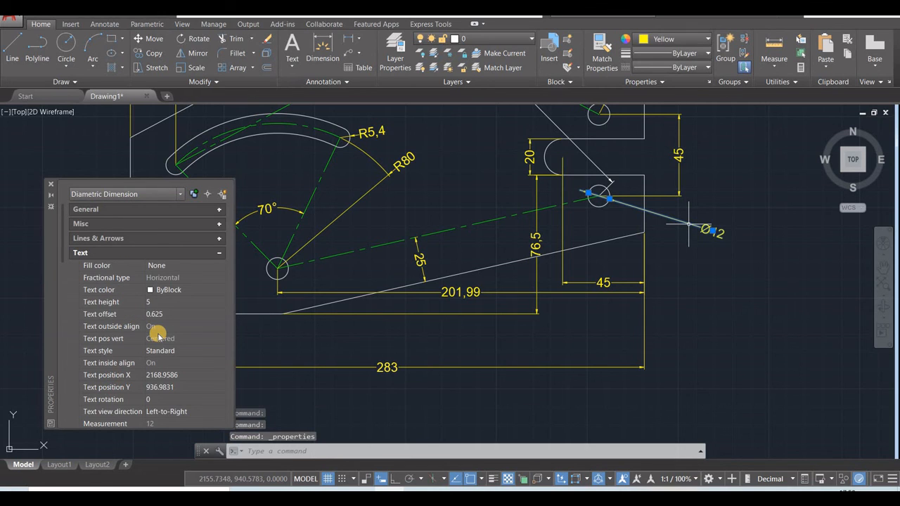
scroll(158, 334, "down", 2)
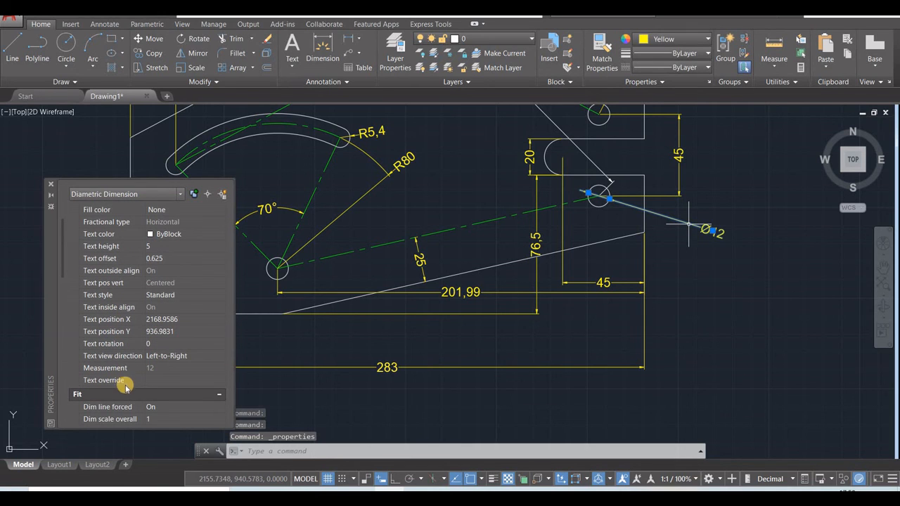
left_click(158, 379)
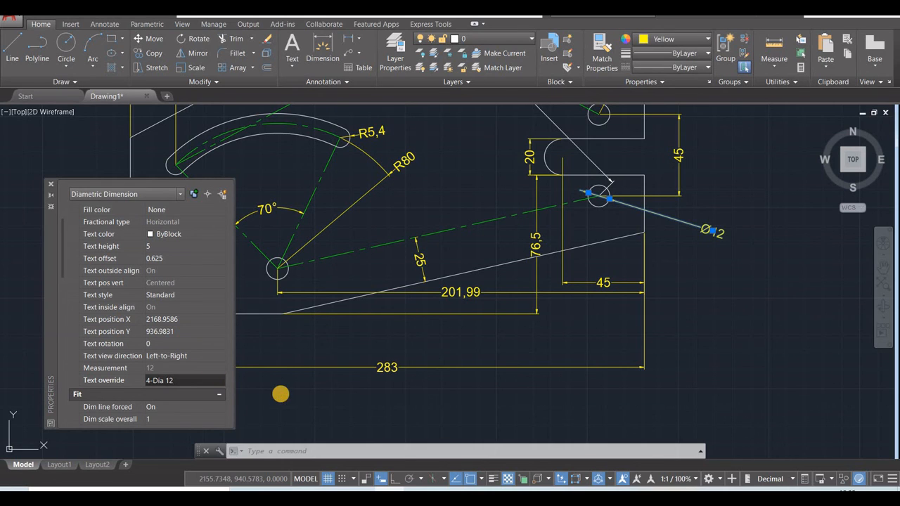
key("Return")
left_click(53, 197)
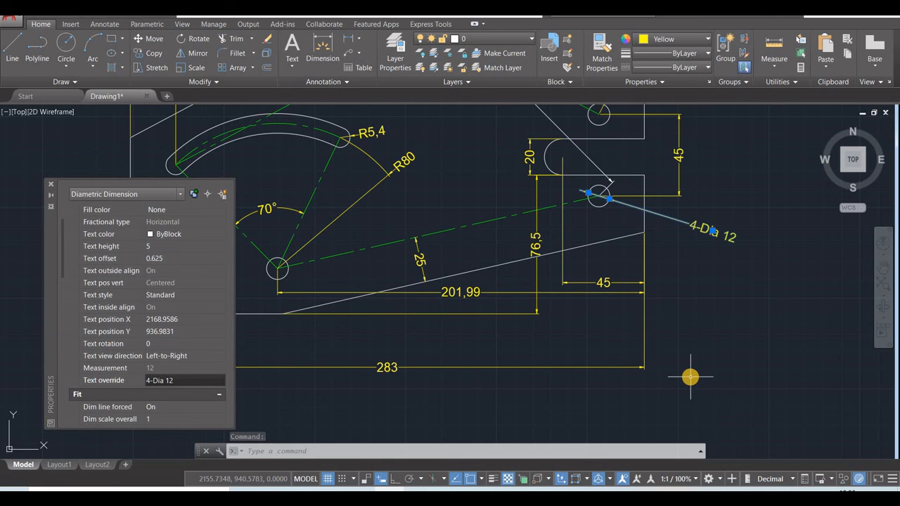
key("Escape")
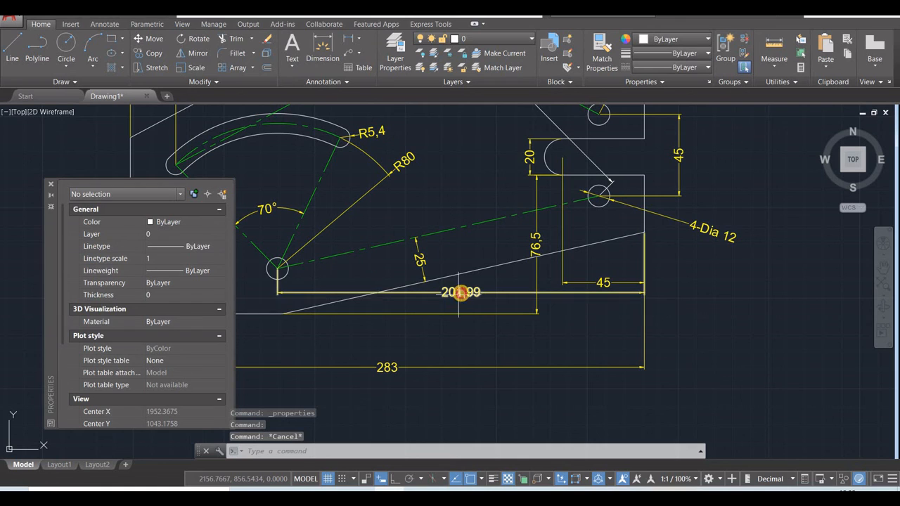
- Override the text of the 201,99 mm horizontal dimension with 202, then close its properties and deselect it
left_click(460, 292)
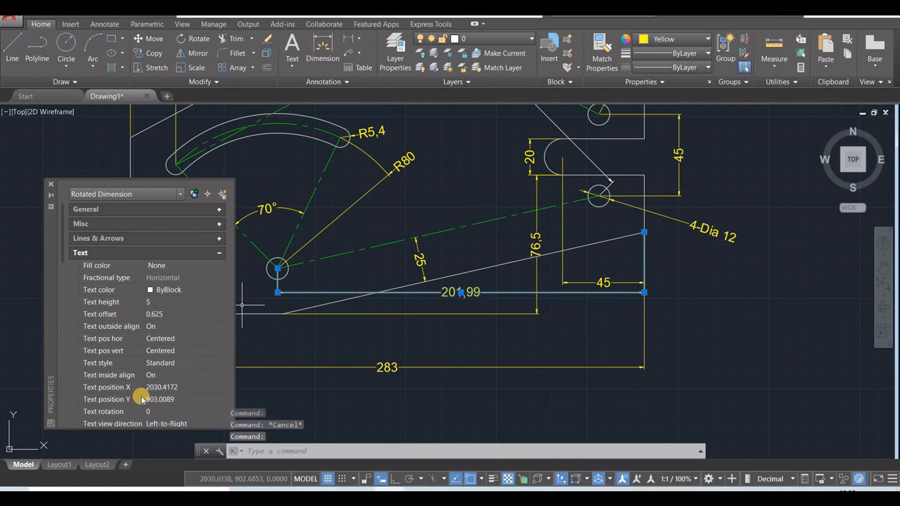
scroll(142, 399, "down", 5)
left_click(171, 315)
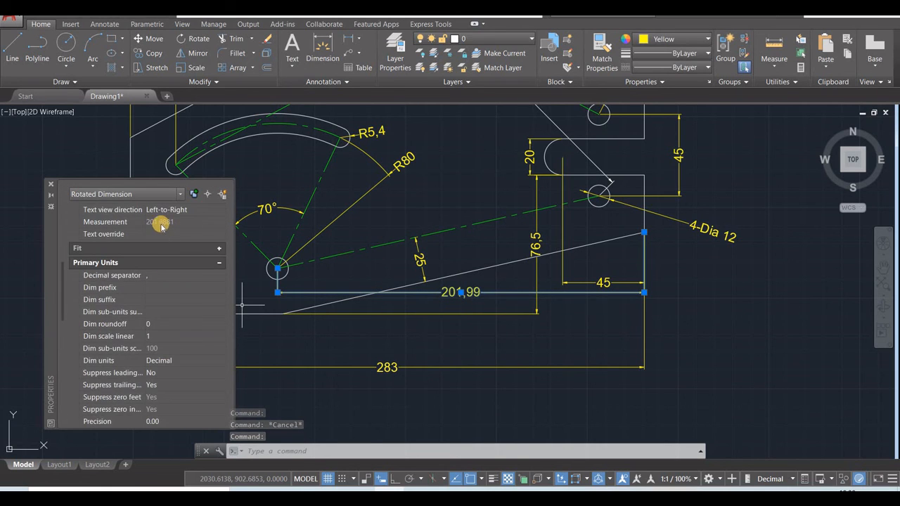
left_click(160, 236)
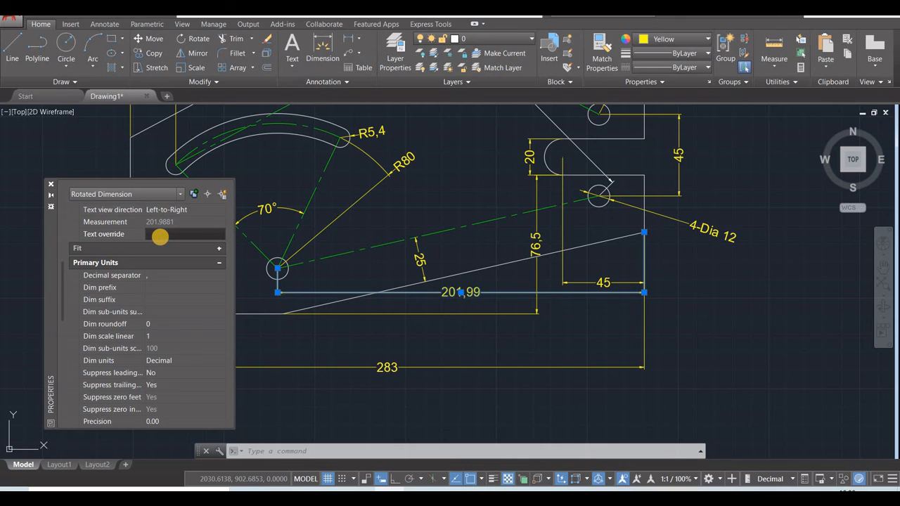
key("Return")
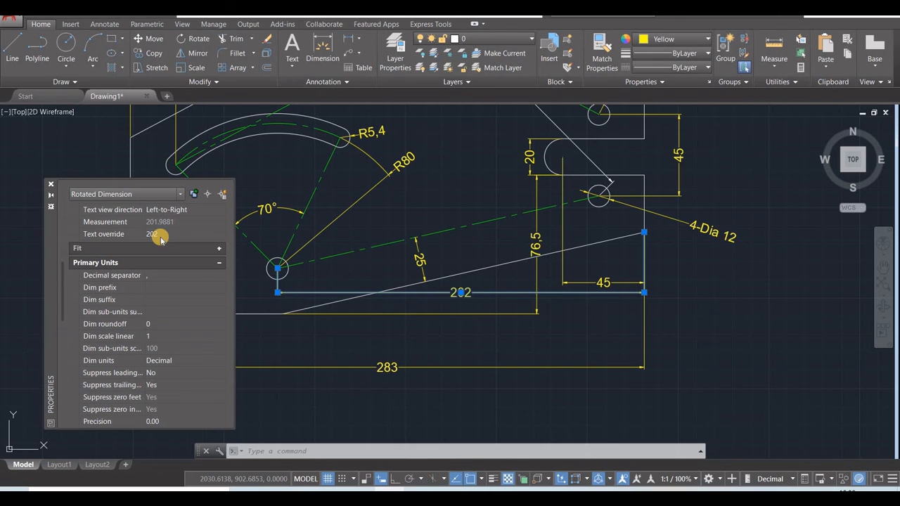
left_click(50, 182)
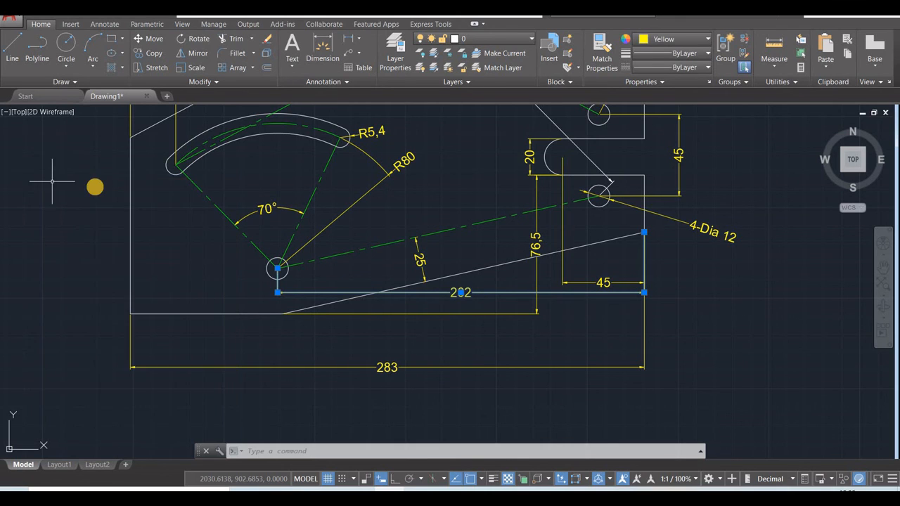
key("Escape")
- Move the 202 horizontal dimension below the plate's bottom edge, just above the 283 mm overall width dimension
scroll(473, 219, "up", 3)
scroll(470, 215, "down", 3)
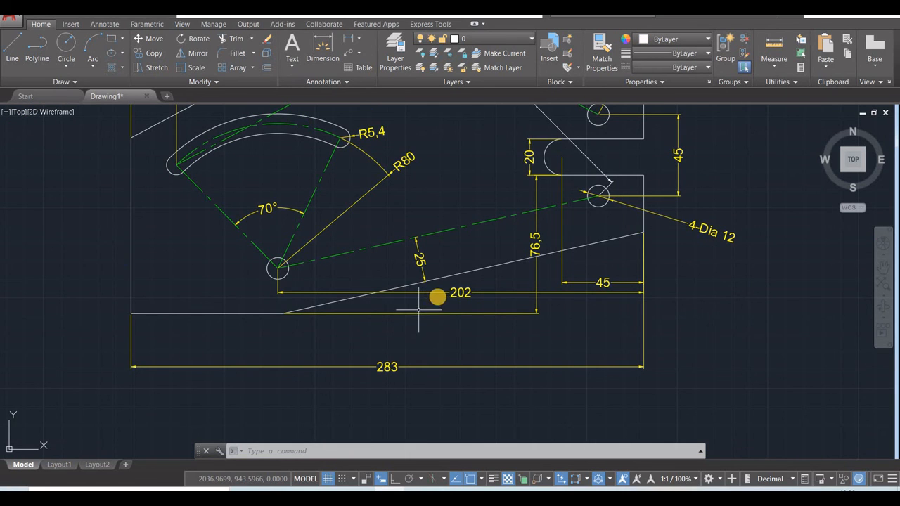
left_click(460, 293)
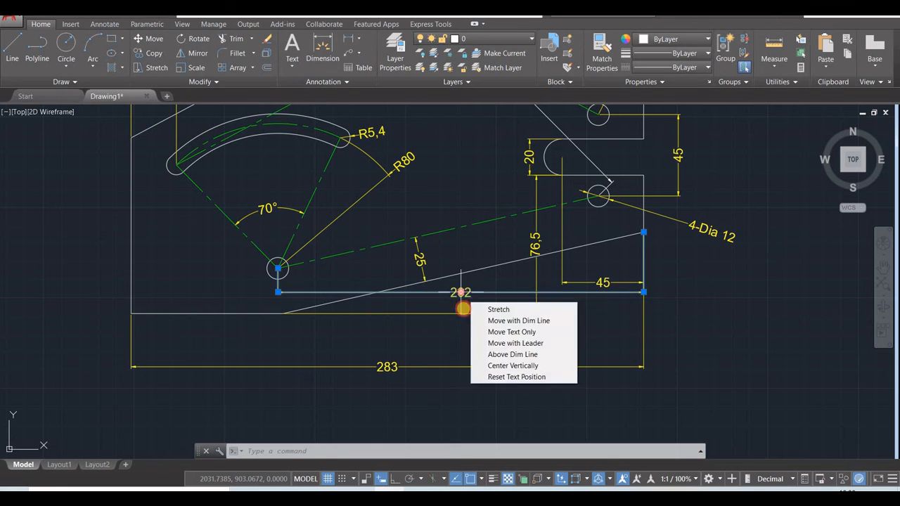
left_click(460, 293)
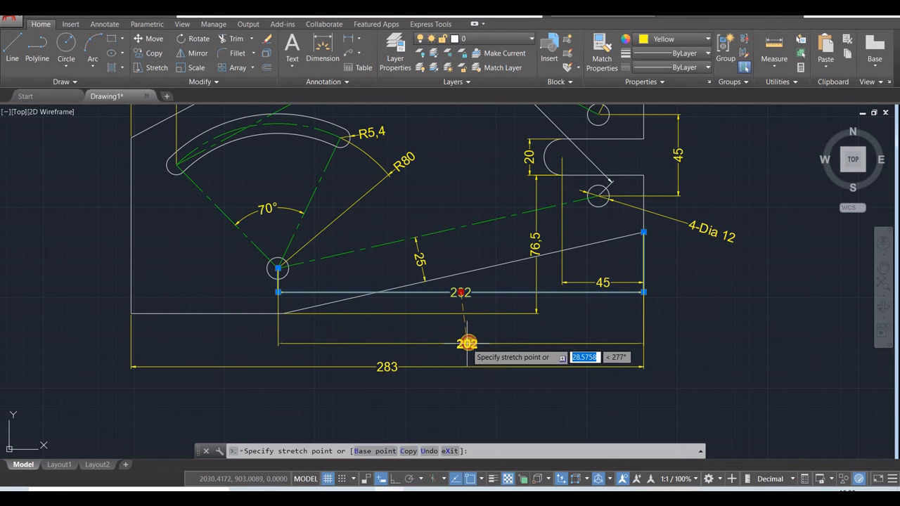
left_click(555, 344)
key("Escape")
scroll(550, 305, "up", 5)
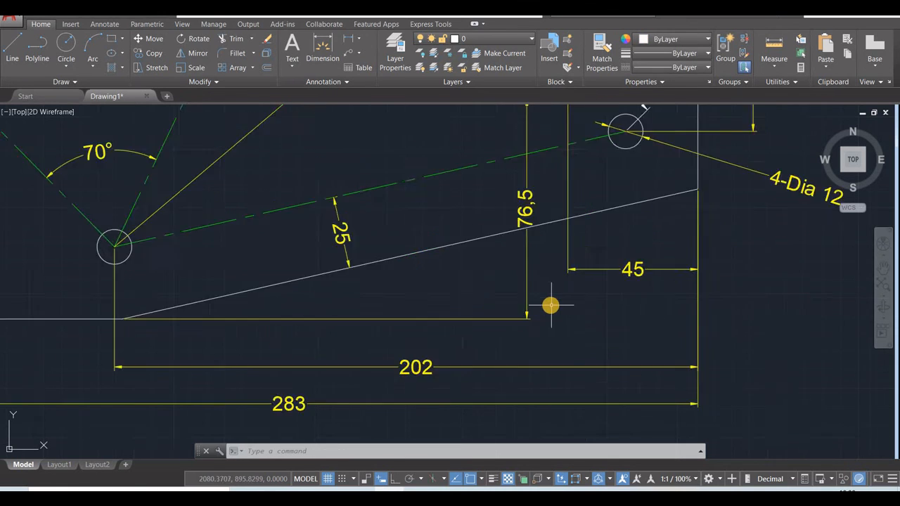
scroll(550, 306, "down", 7)
scroll(501, 231, "down", 2)
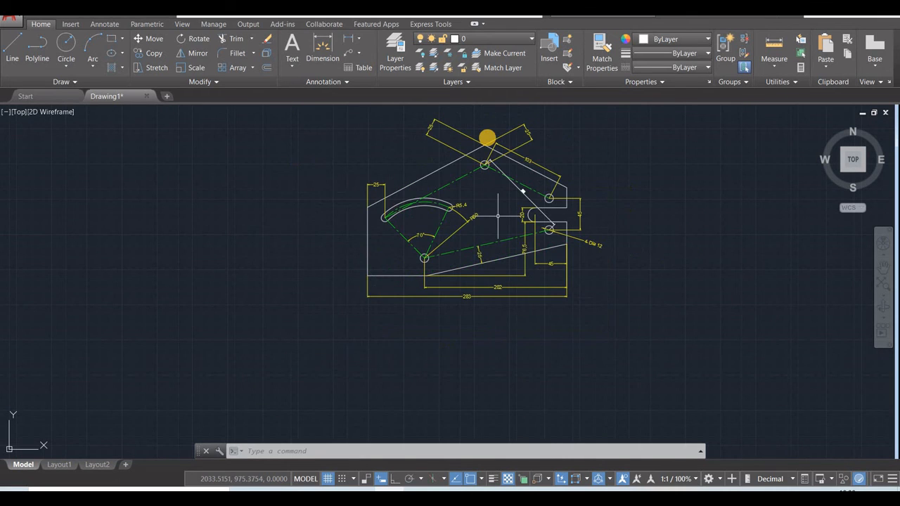
scroll(487, 138, "up", 2)
middle_click_drag(488, 225, 491, 241)
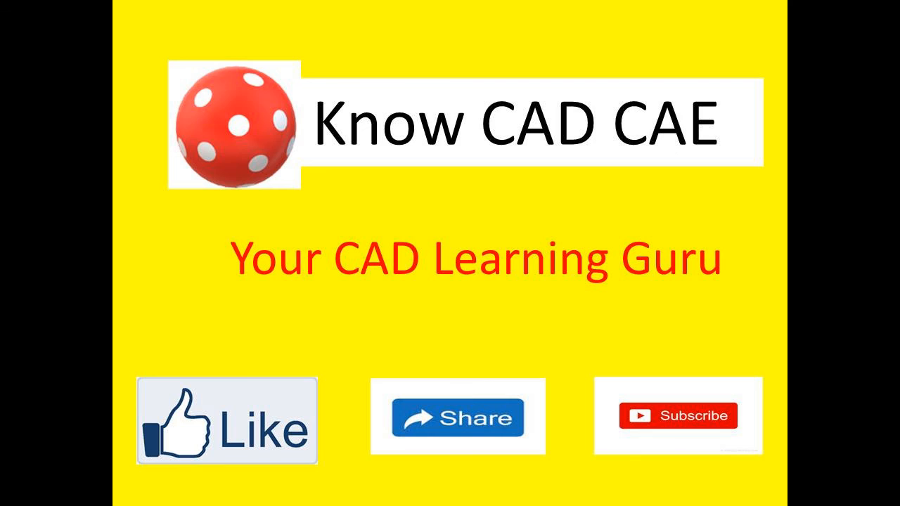